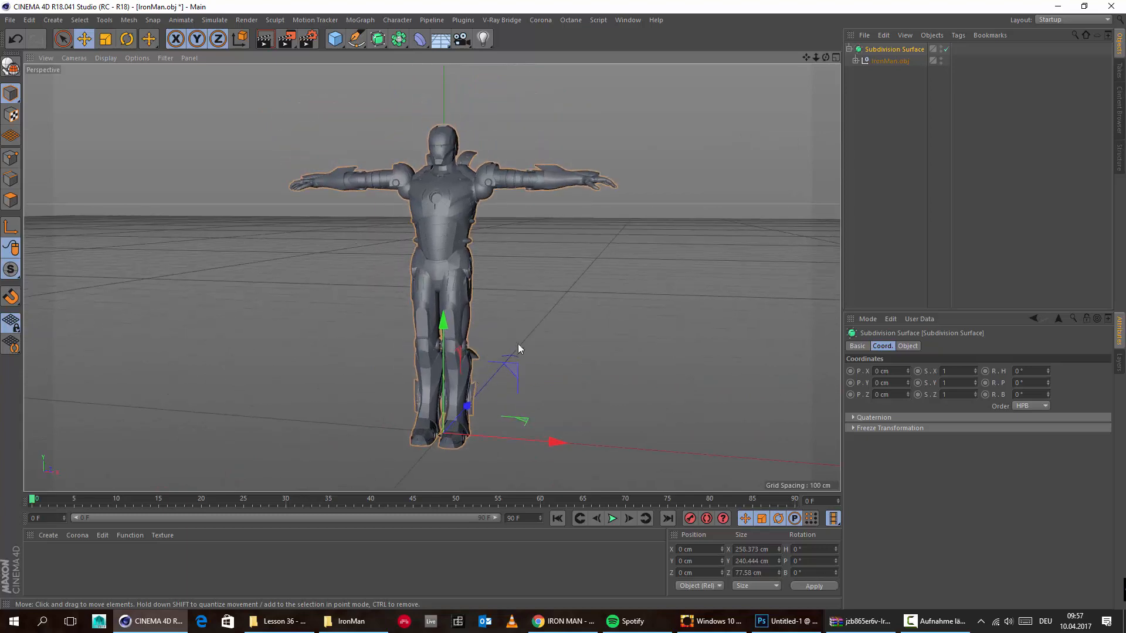
Step: Inspect the Iron Man model from the front, side and close up, from head to feet
alt+drag(522, 316, 424, 365)
alt+drag(304, 360, 557, 357)
scroll(452, 205, up, 4)
alt+drag(368, 292, 414, 381)
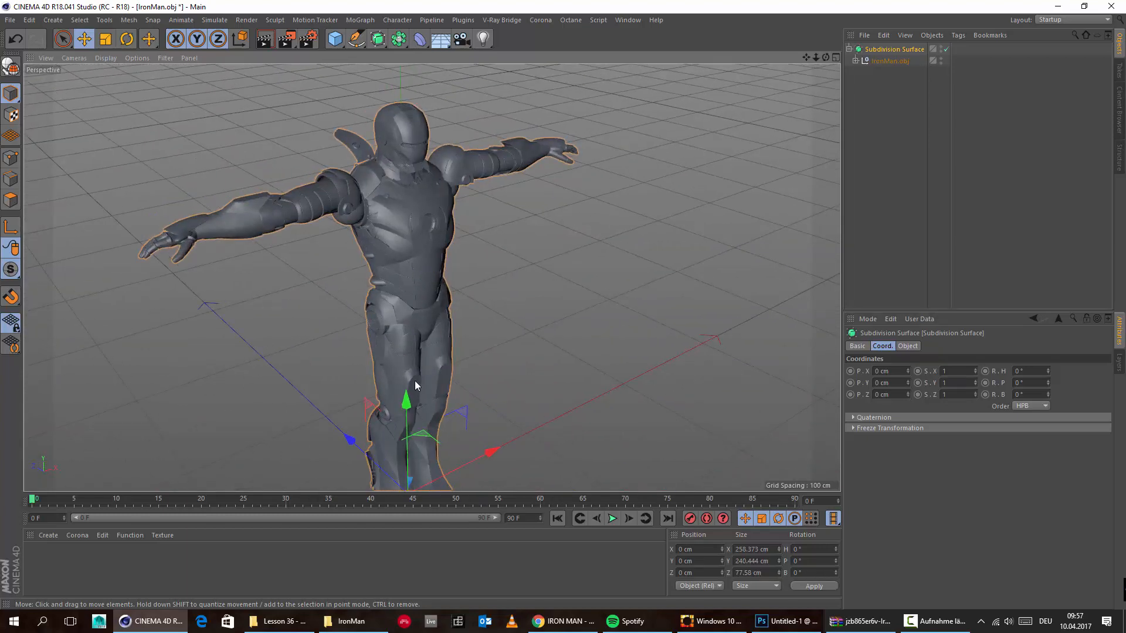
alt+middle_drag(414, 381, 420, 211)
scroll(369, 360, down, 5)
alt+drag(370, 359, 519, 340)
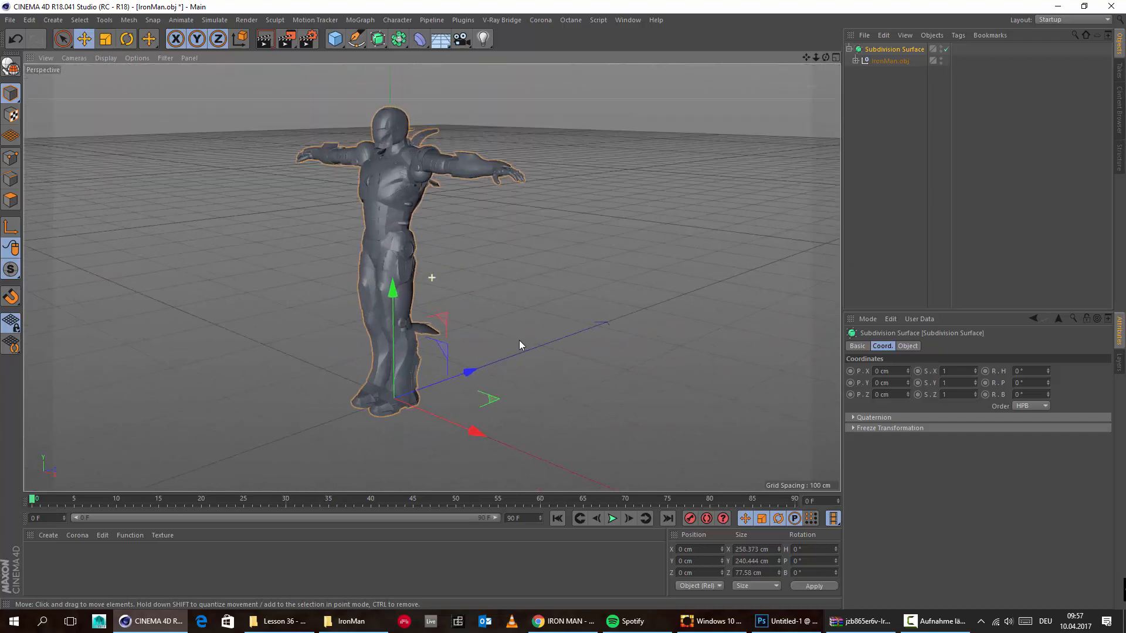
Step: Open the Iron+Man+Civil+War.jpg reference photo beside the scene and examine the arm and helmet details
double_click(218, 5)
drag(380, 17, 527, 23)
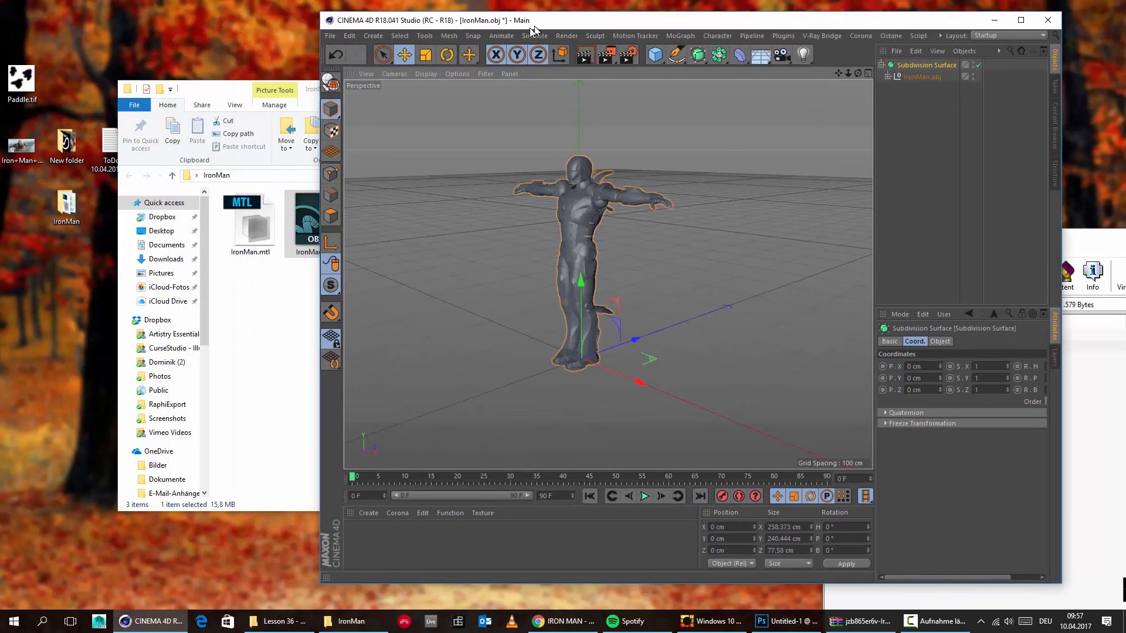
double_click(21, 147)
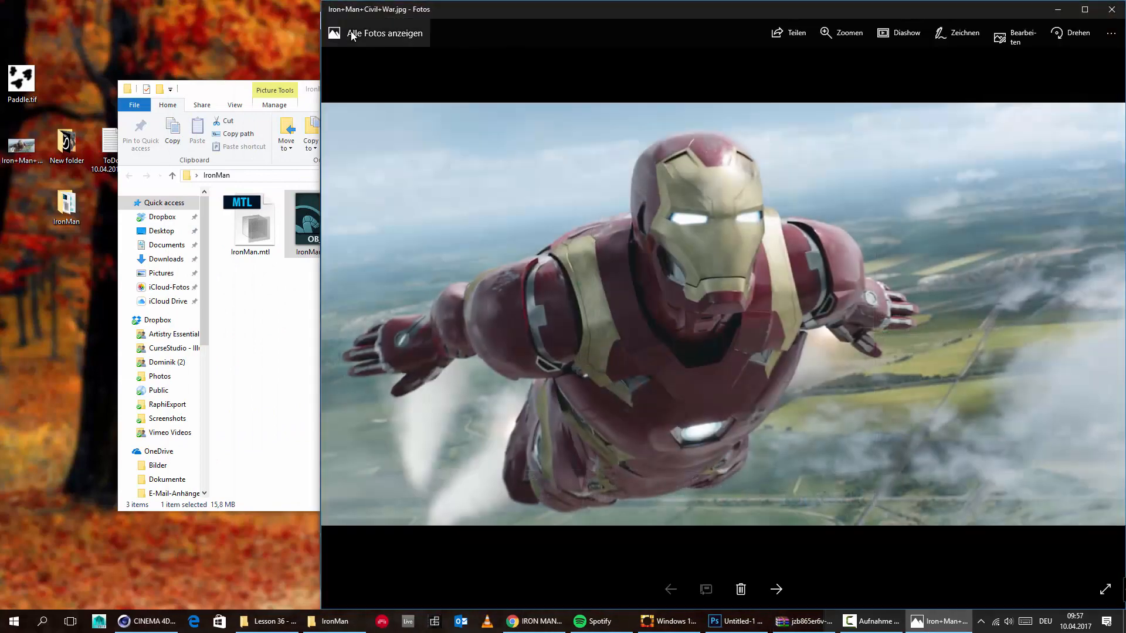
drag(322, 3, 833, 60)
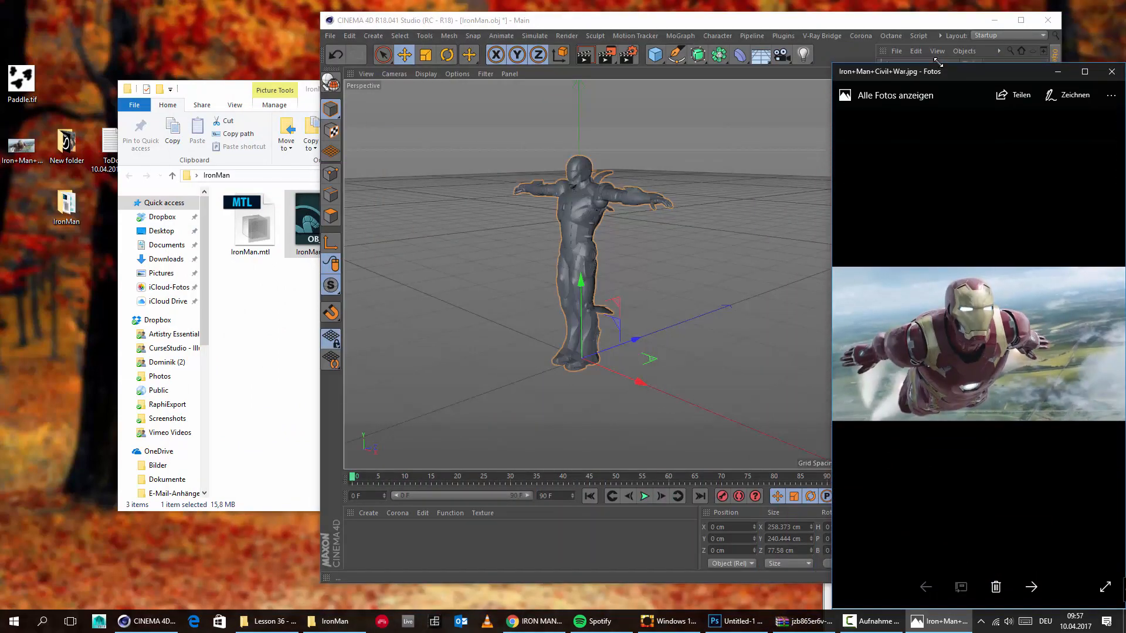
scroll(946, 339, up, 5)
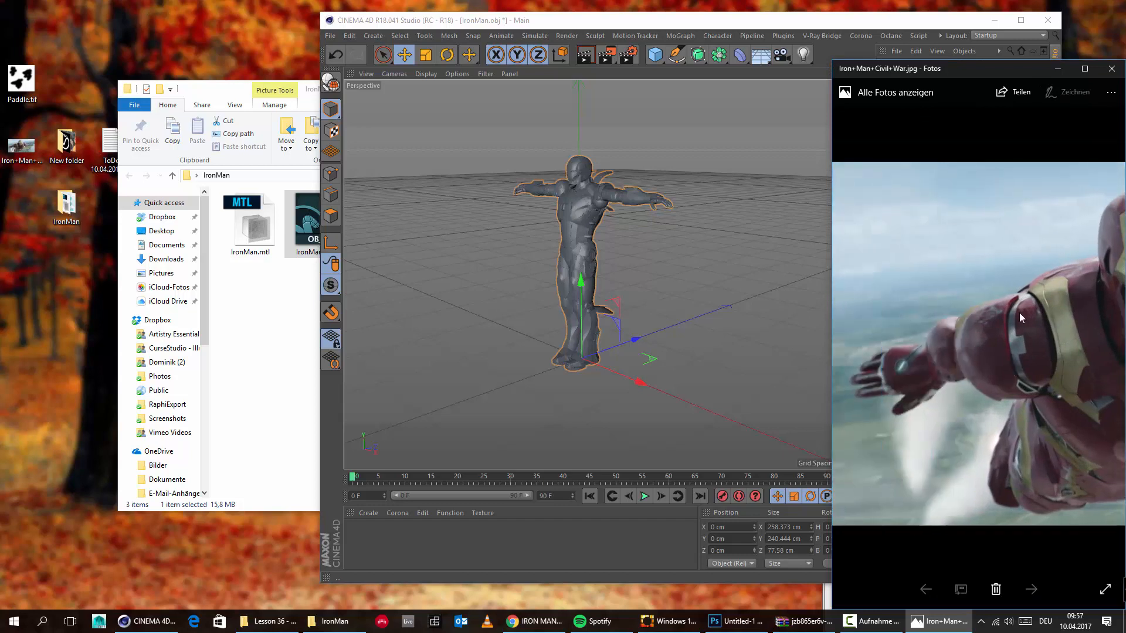
drag(1008, 337, 876, 363)
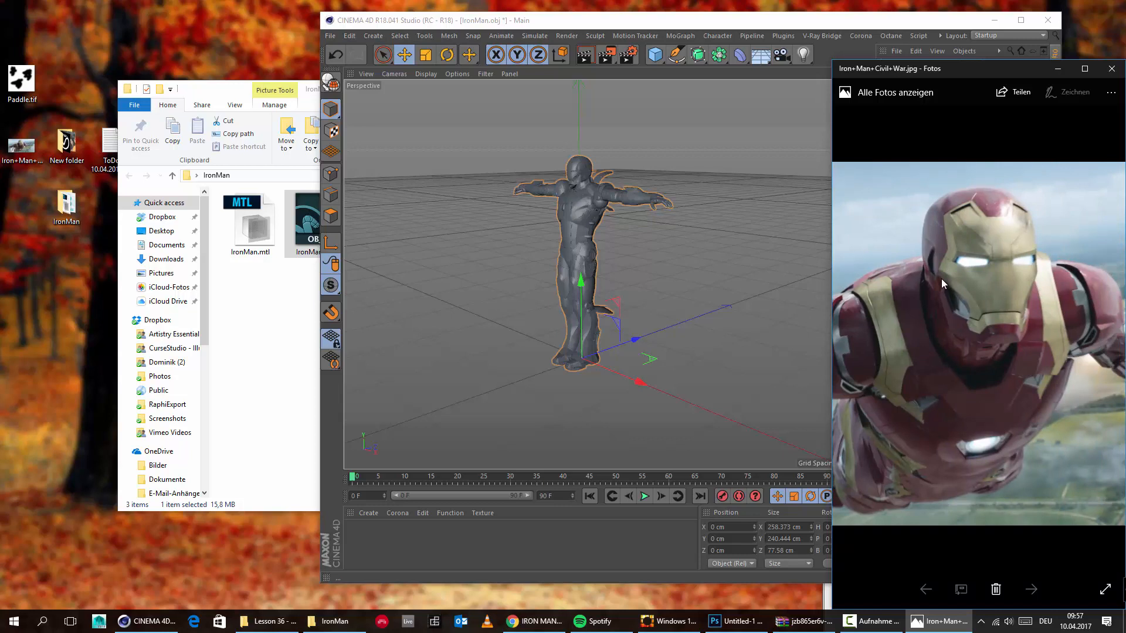
double_click(588, 22)
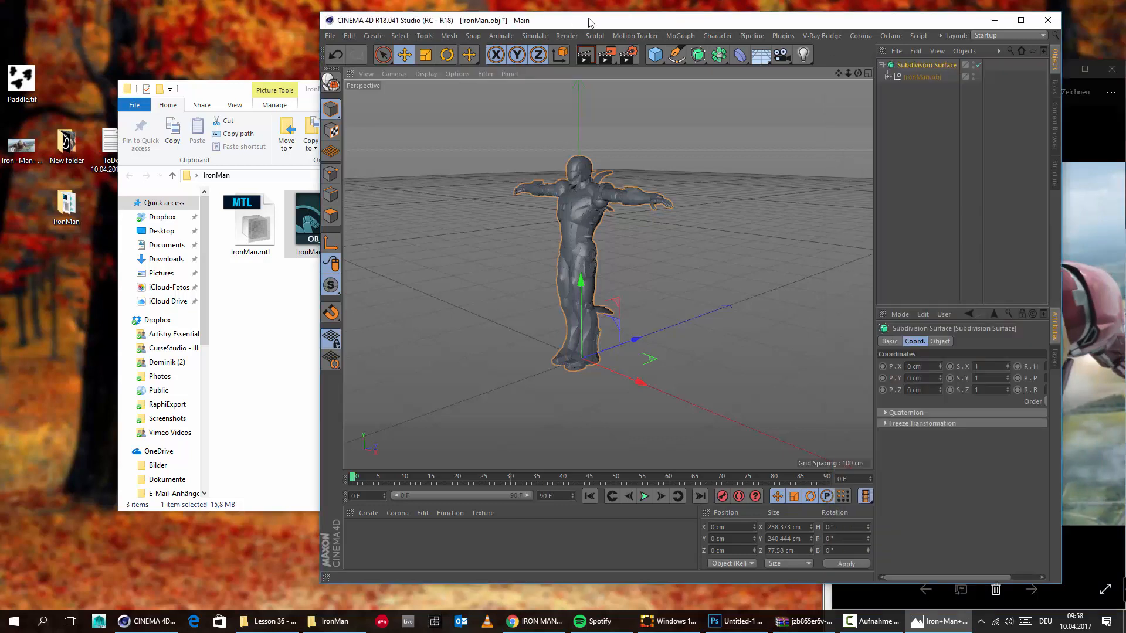
scroll(304, 243, up, 5)
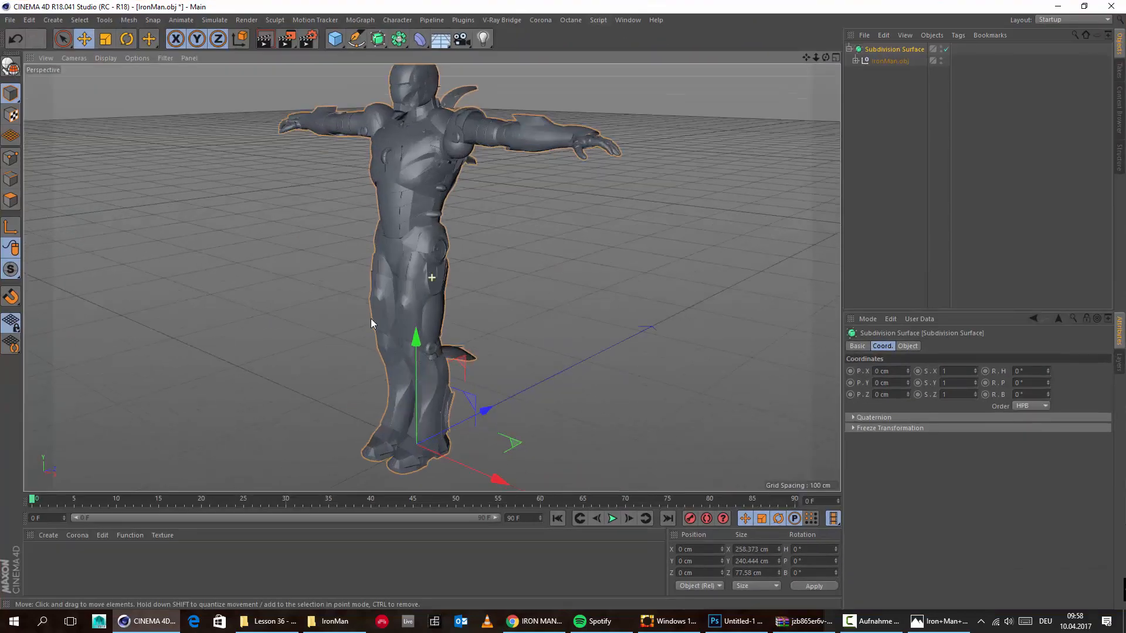
alt+drag(371, 319, 388, 329)
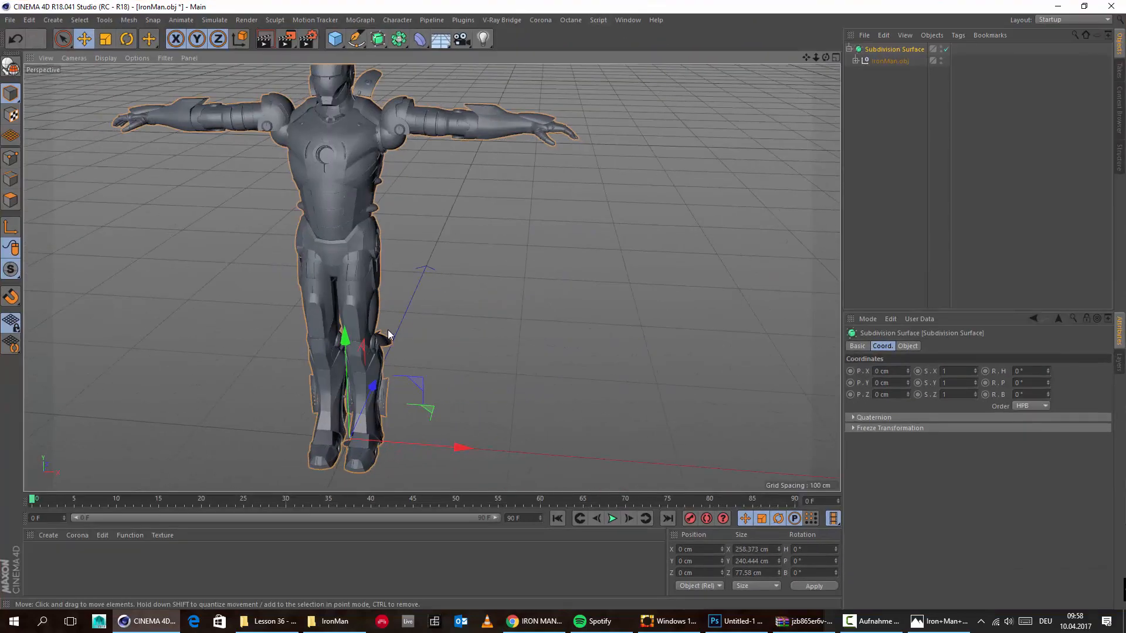
alt+middle_drag(389, 330, 417, 309)
alt+drag(417, 309, 392, 253)
scroll(391, 252, down, 3)
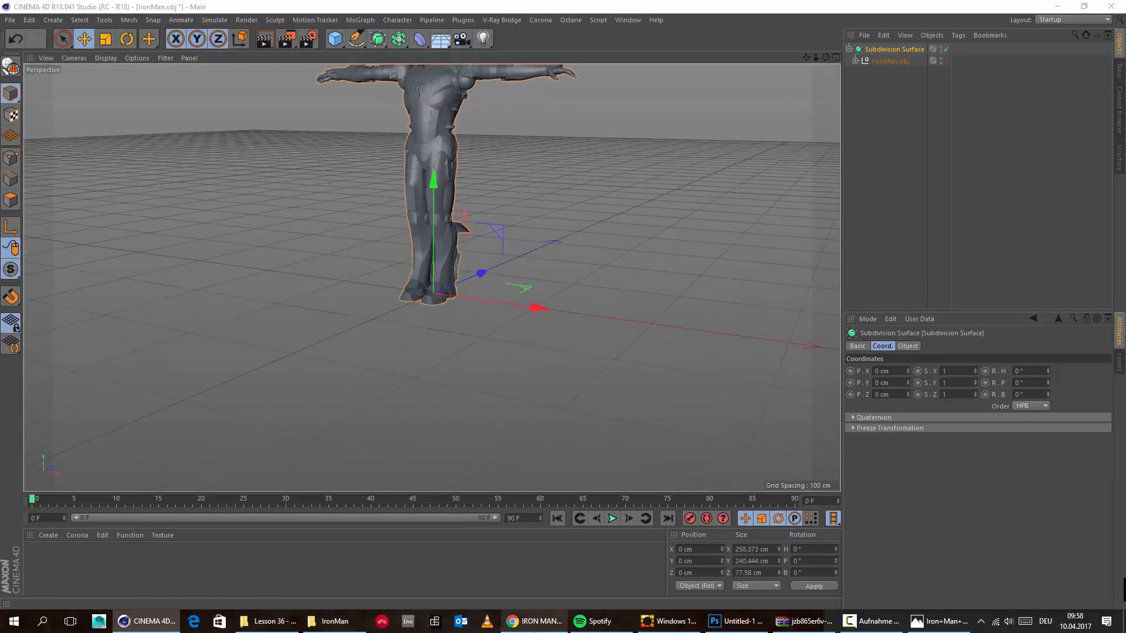
Step: Switch to Chrome and look through the Iron Man and related character models on the TF3DM download page
click(535, 621)
scroll(241, 172, up, 3)
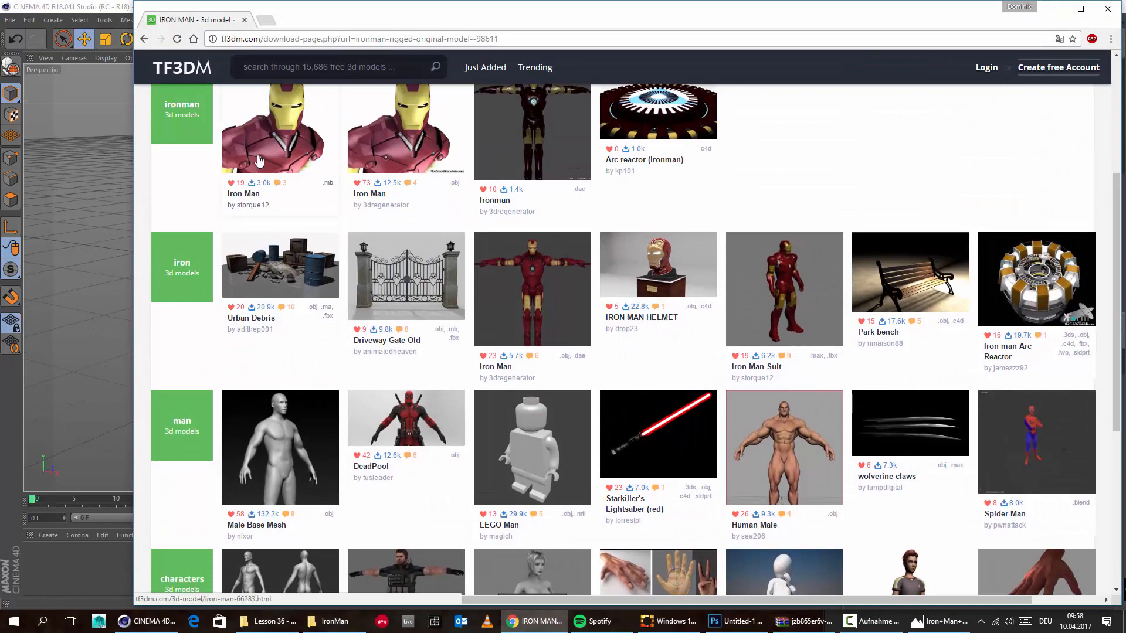
scroll(368, 295, down, 5)
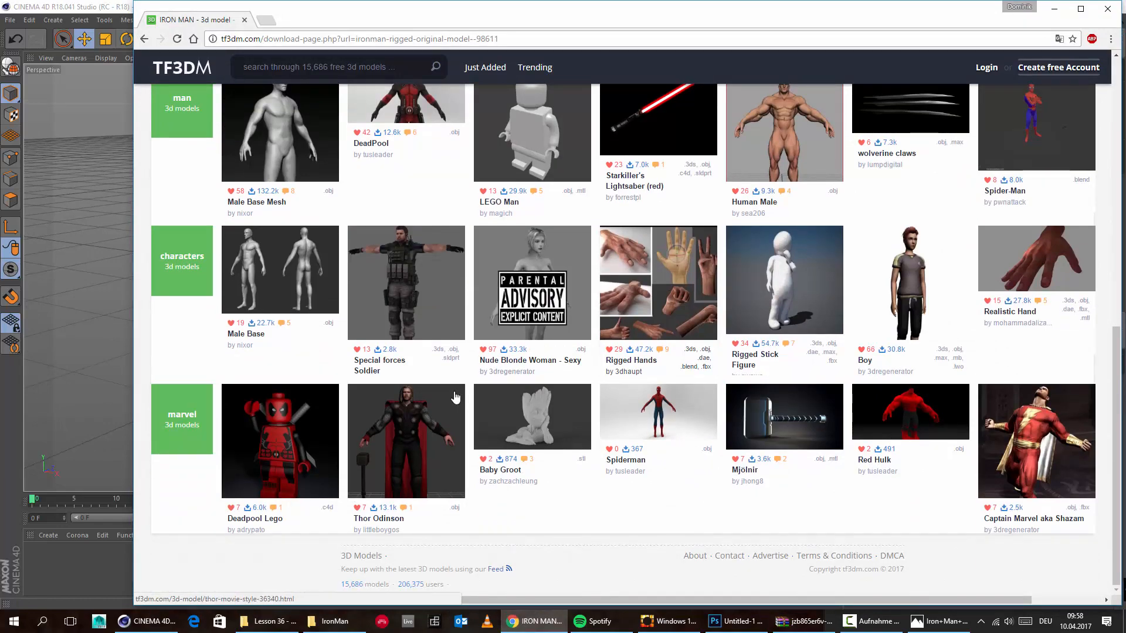
scroll(368, 295, up, 15)
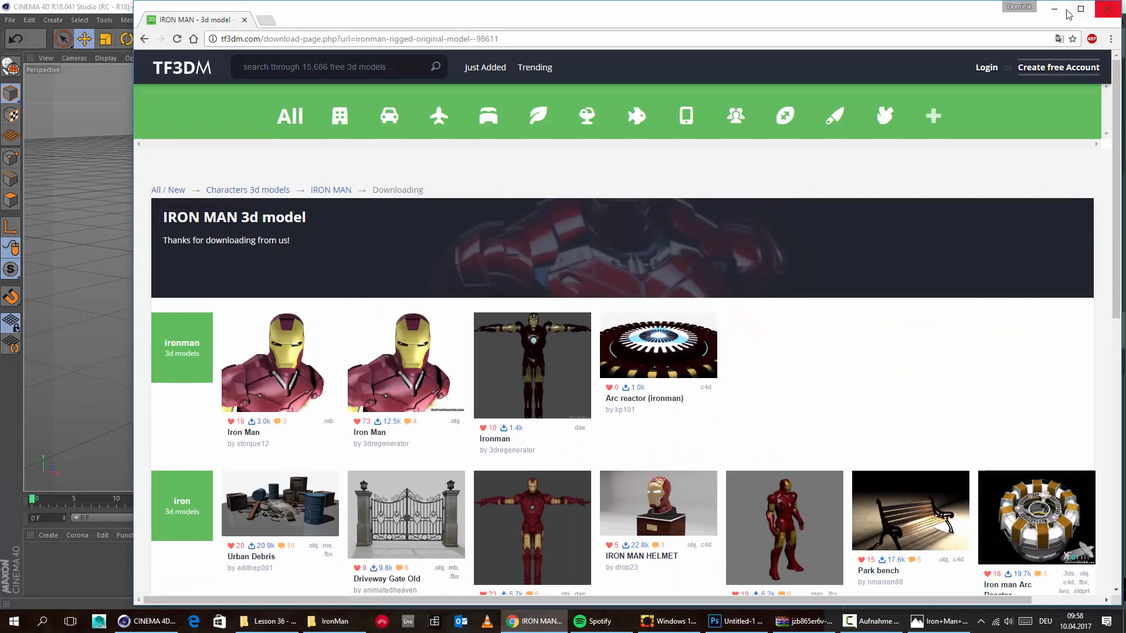
drag(879, 24, 880, 26)
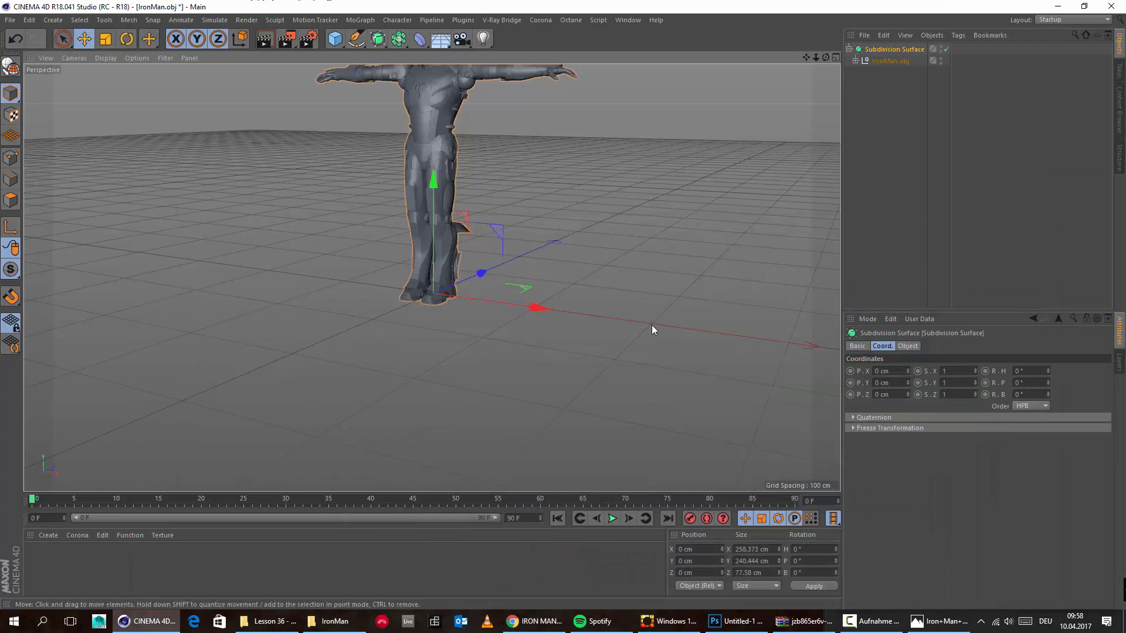
Step: Frame the whole figure, open the Octane Live Viewer and switch the Octane kernel to Pathtracing
key(h)
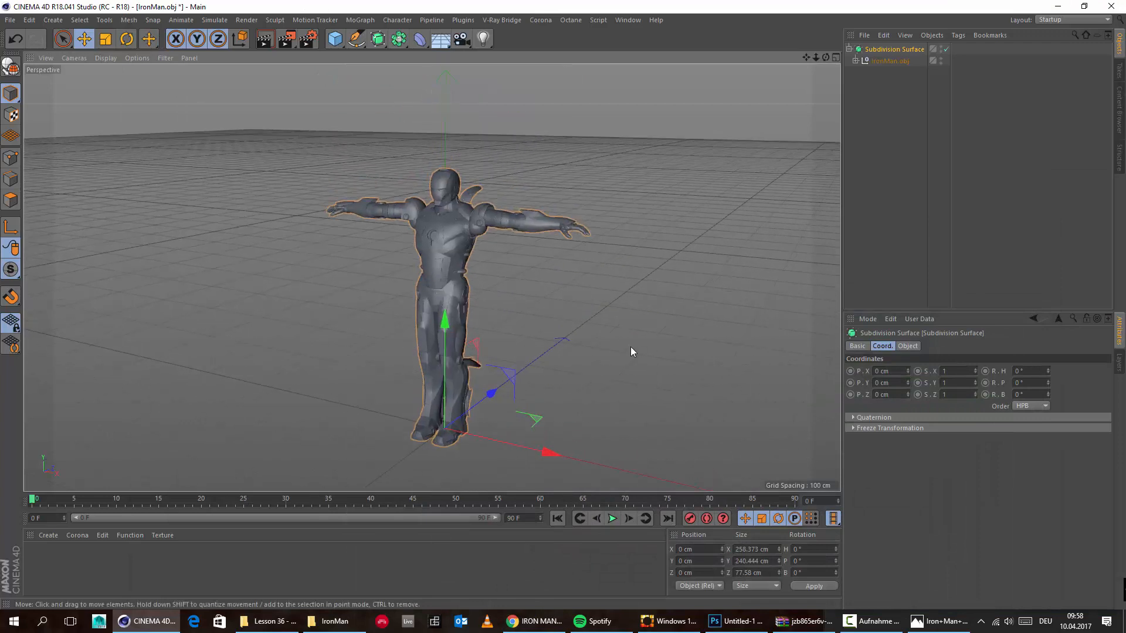
click(567, 21)
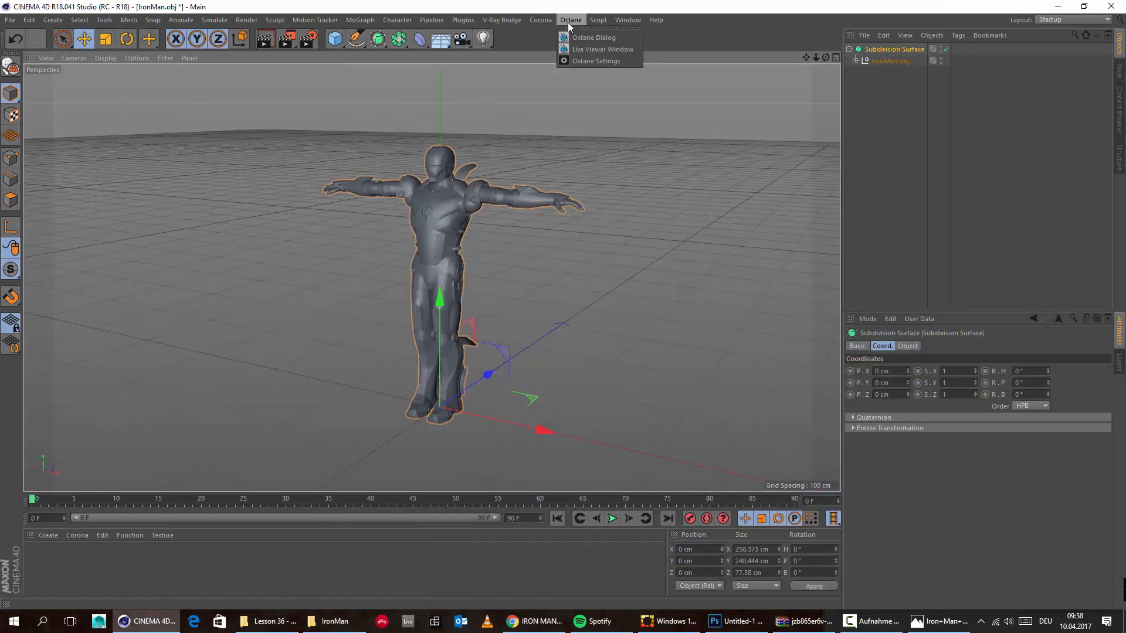
click(578, 49)
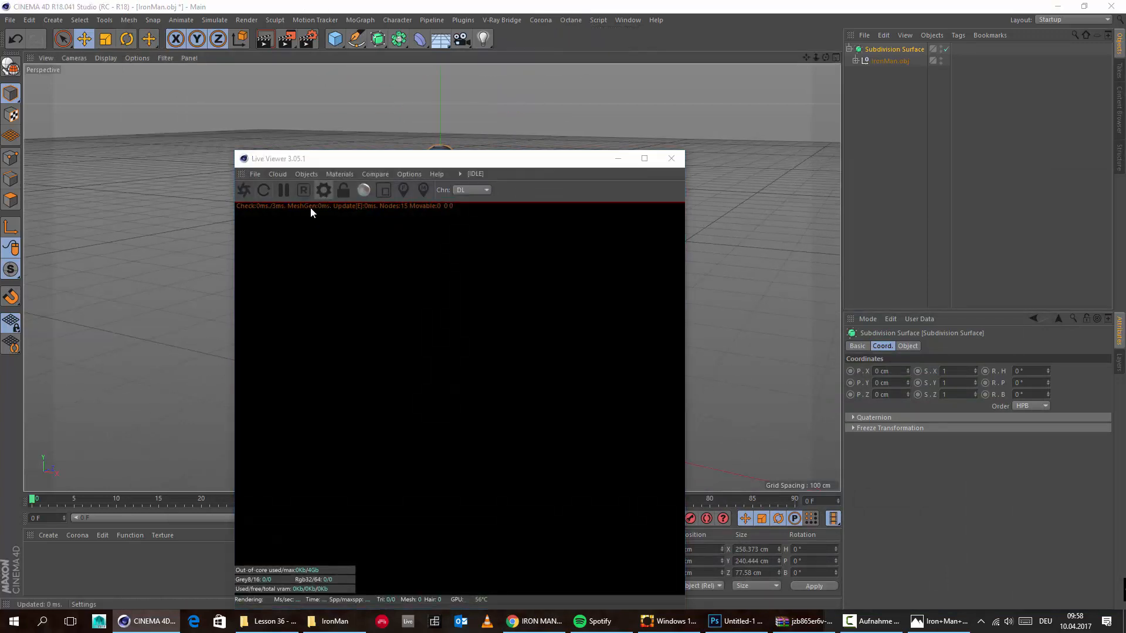
click(323, 190)
click(58, 54)
click(57, 90)
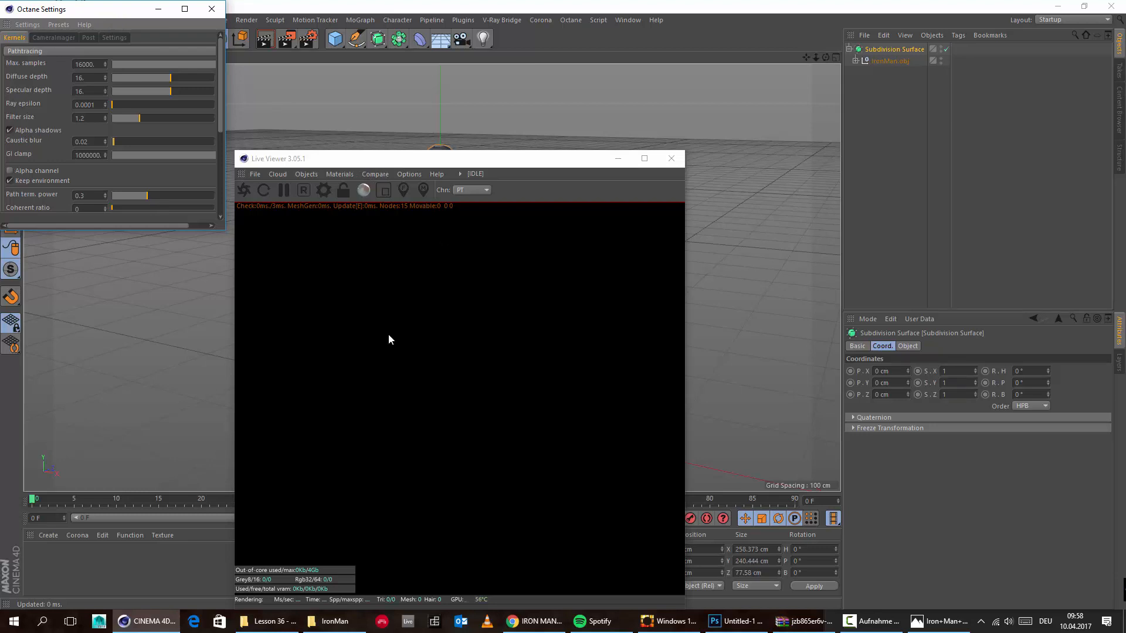
Step: Bring up the WinRAR window holding the IronMan archive and close it
click(803, 622)
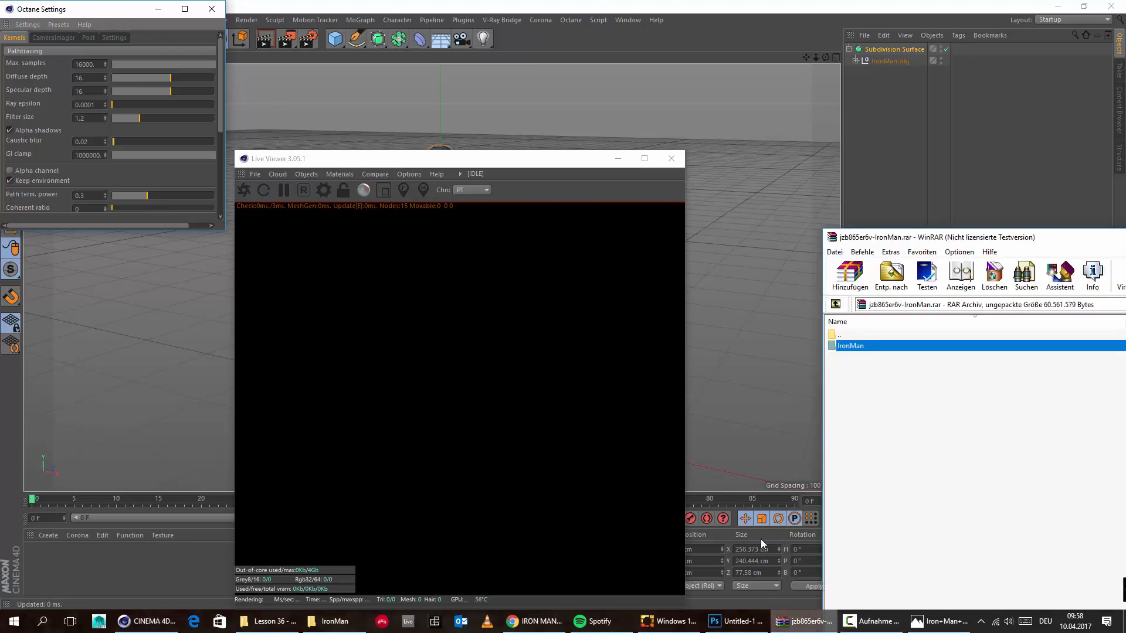
drag(940, 244, 520, 183)
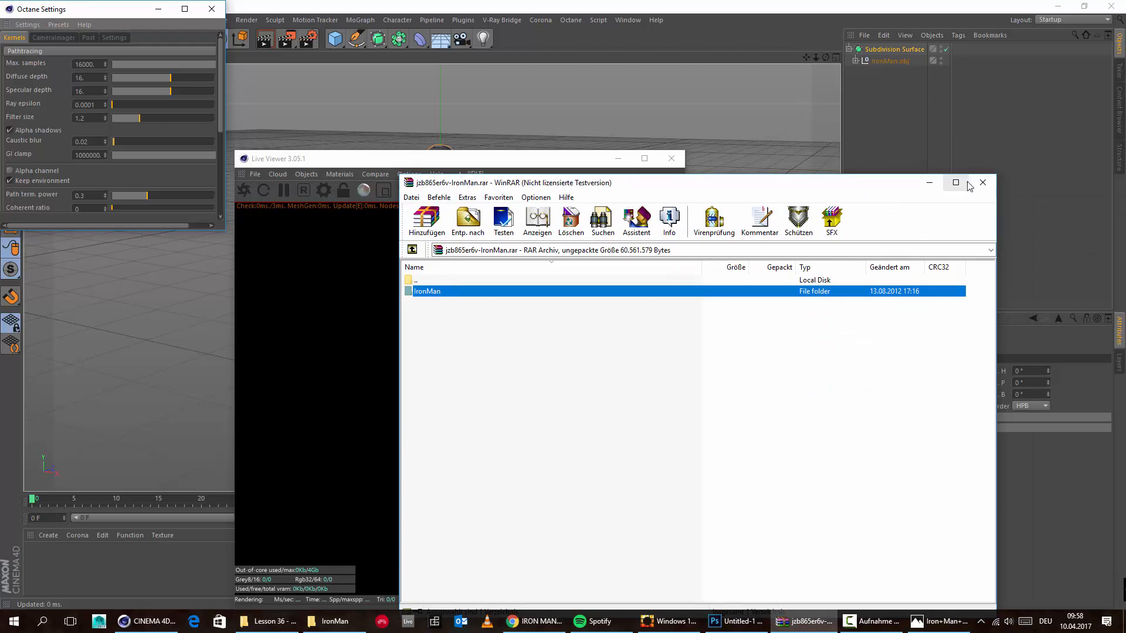
click(987, 178)
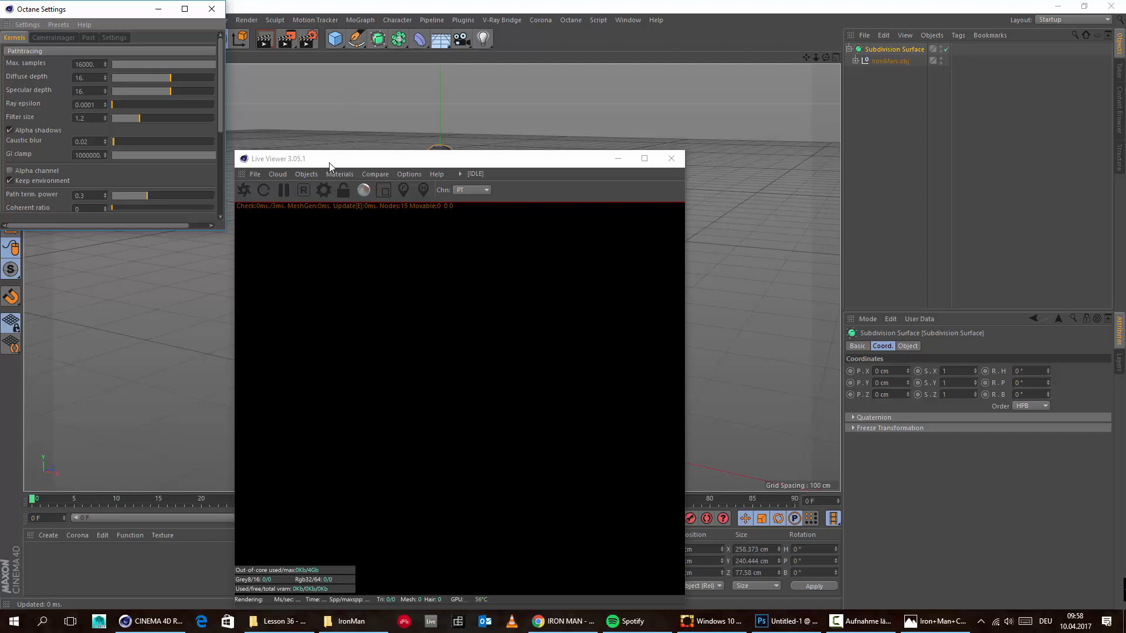
Step: Open Task Manager and end the CINEMA 4D process
key(ctrl+shift+Escape)
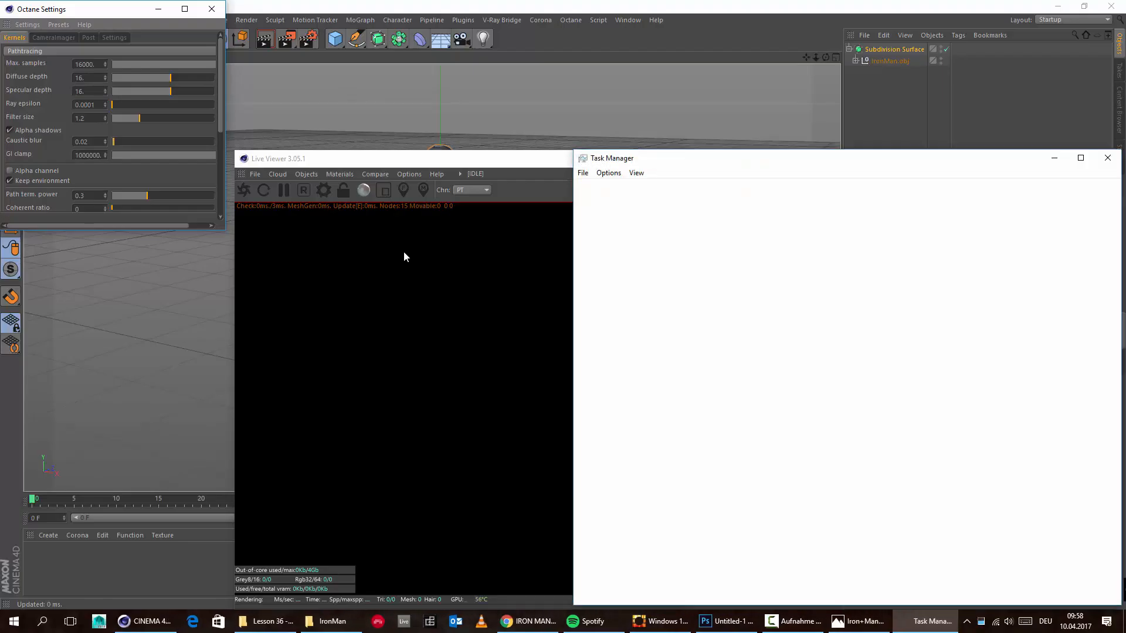
right_click(656, 298)
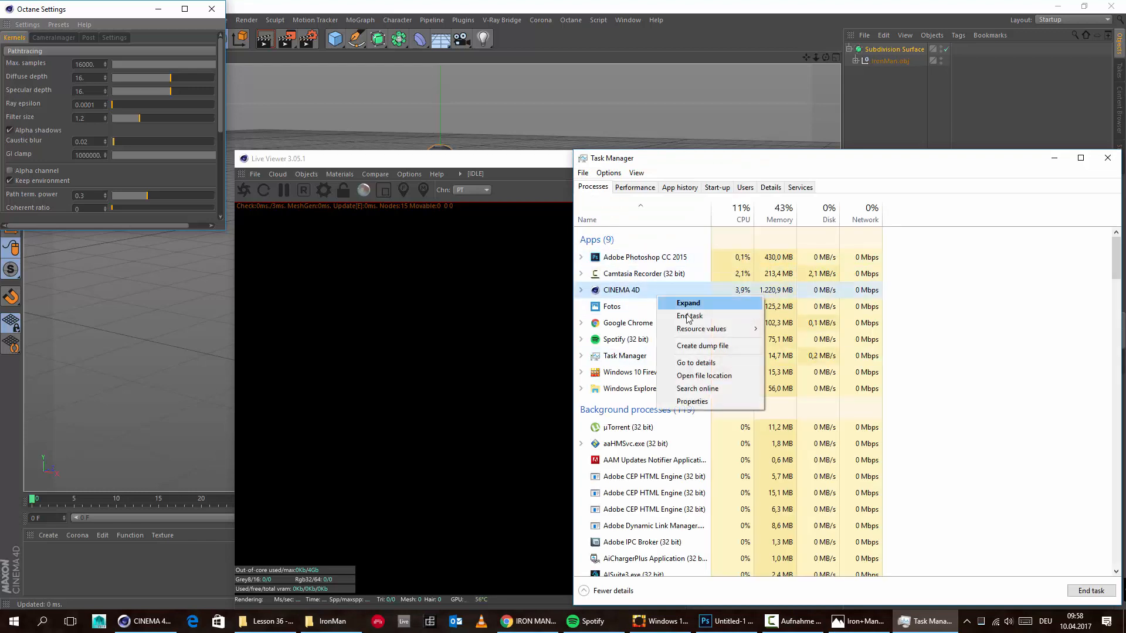
click(680, 316)
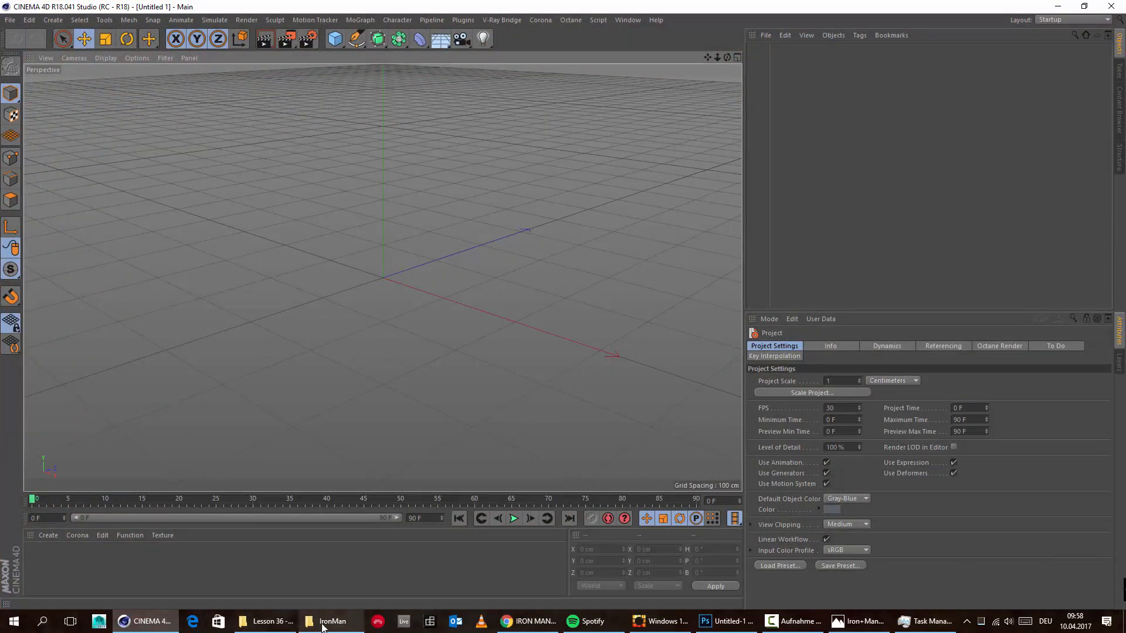
Step: Import IronMan.obj from the IronMan folder into the empty Cinema 4D scene with the default OBJ import settings
click(329, 621)
drag(324, 254, 67, 304)
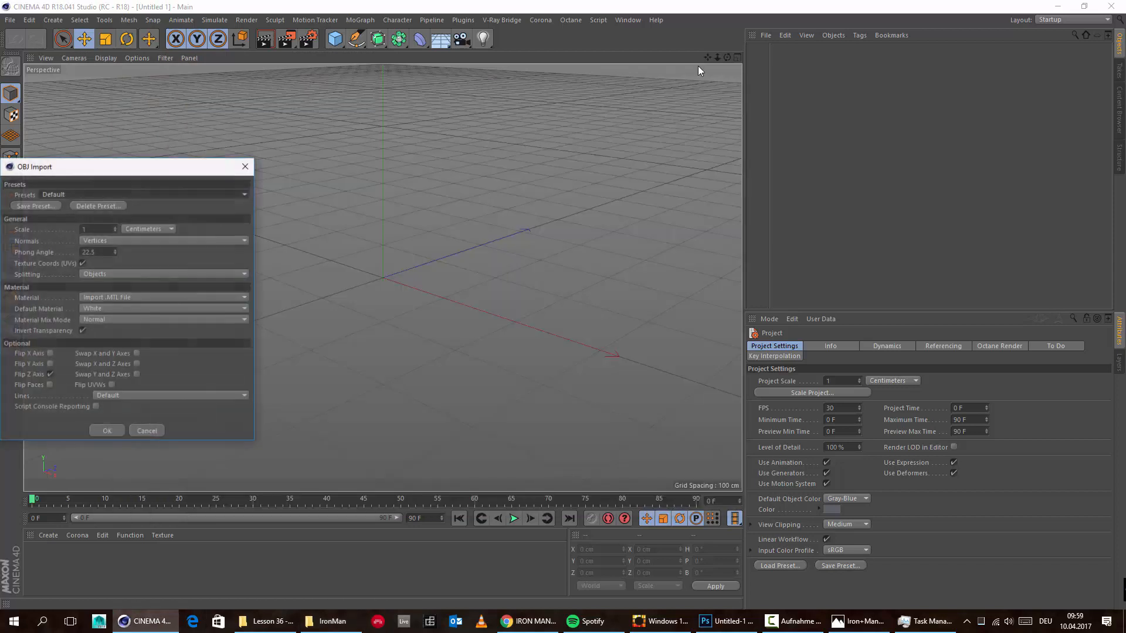
click(119, 430)
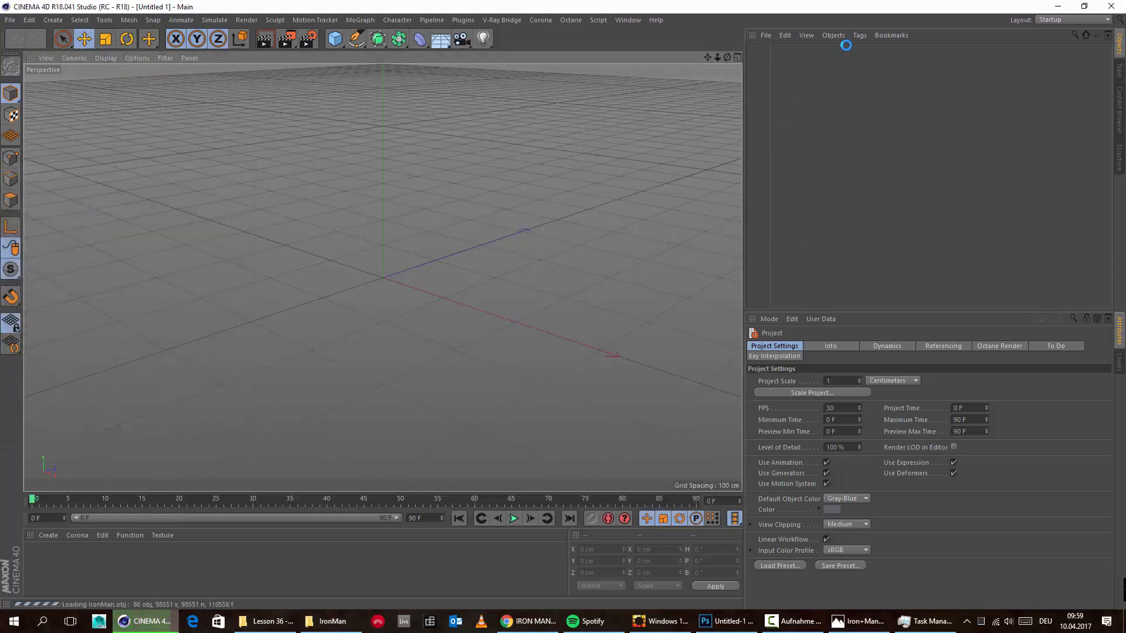
Step: Delete all nine materials imported with the Iron Man model
alt+drag(351, 301, 328, 302)
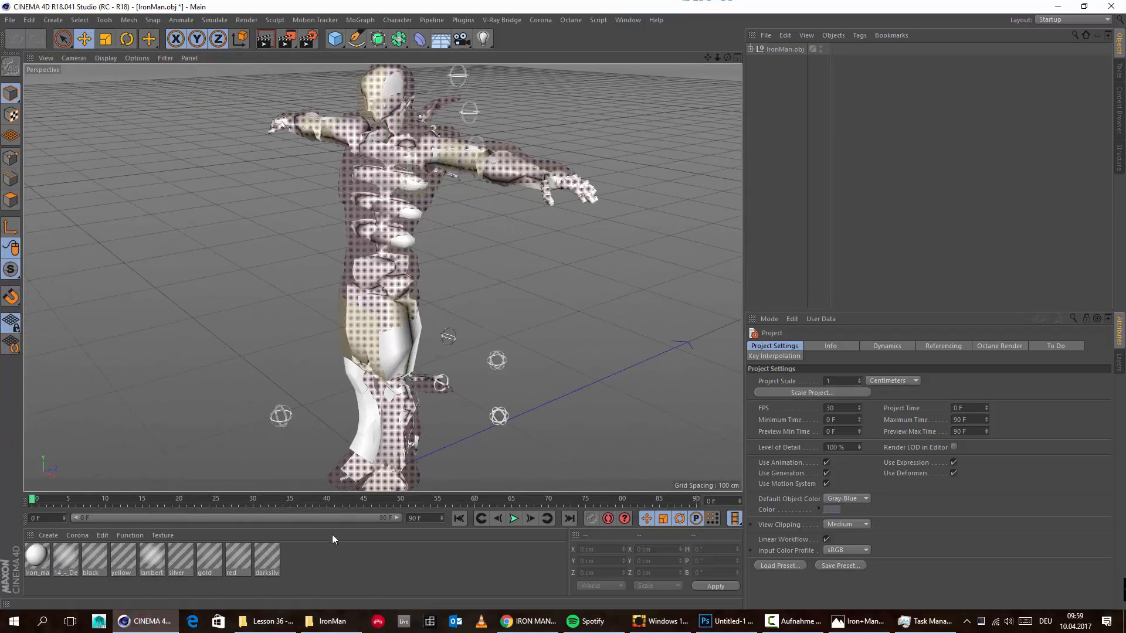
drag(297, 558, 10, 585)
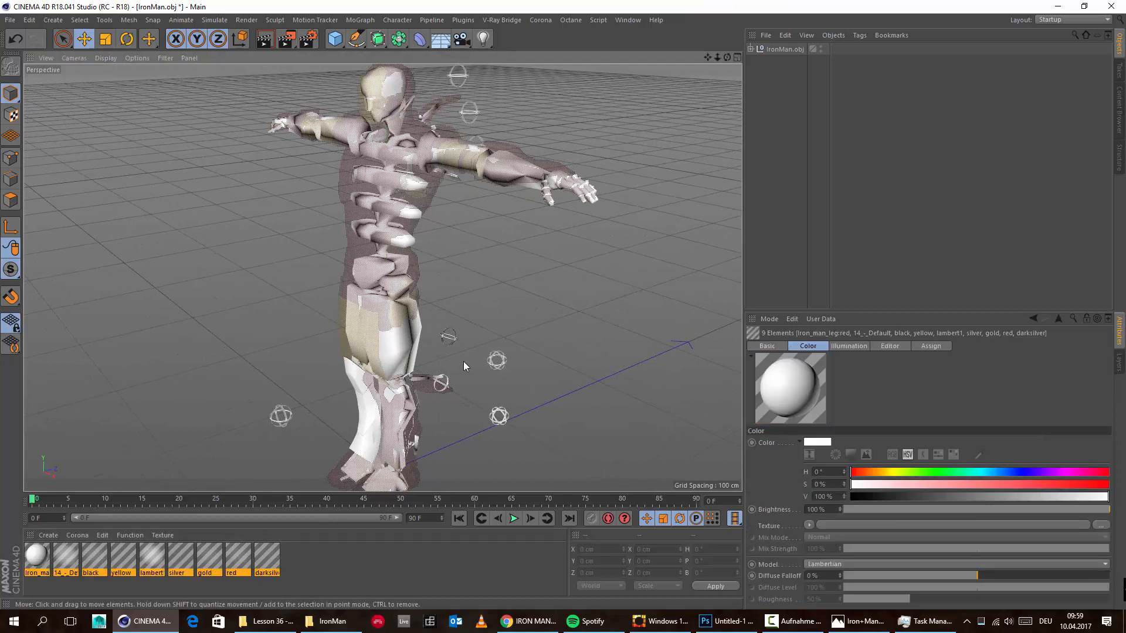
click(297, 561)
drag(216, 563, 27, 572)
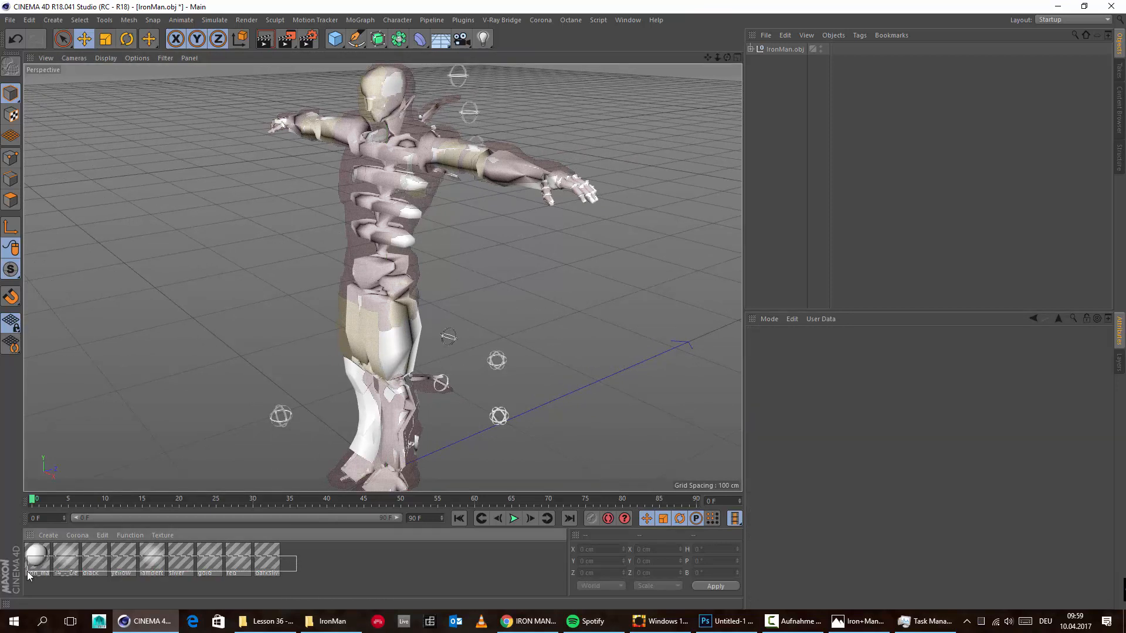
key(Delete)
Step: Delete the stray ring-shaped polygon objects floating around the figure's legs
click(281, 416)
key(Delete)
click(445, 347)
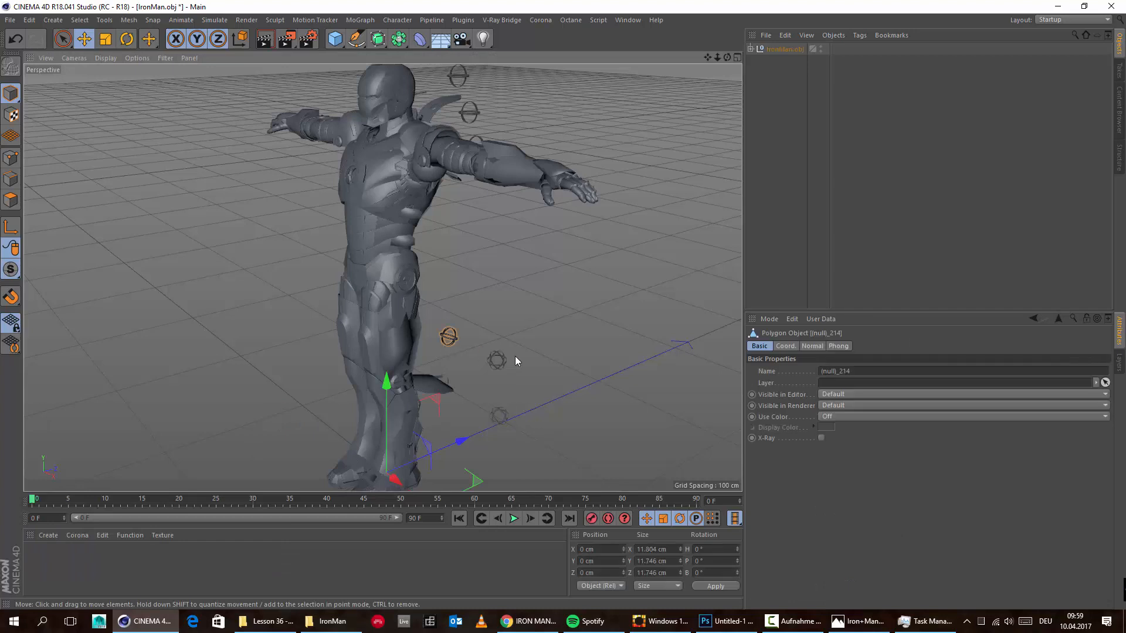
key(Delete)
click(497, 360)
key(Delete)
click(491, 420)
key(Delete)
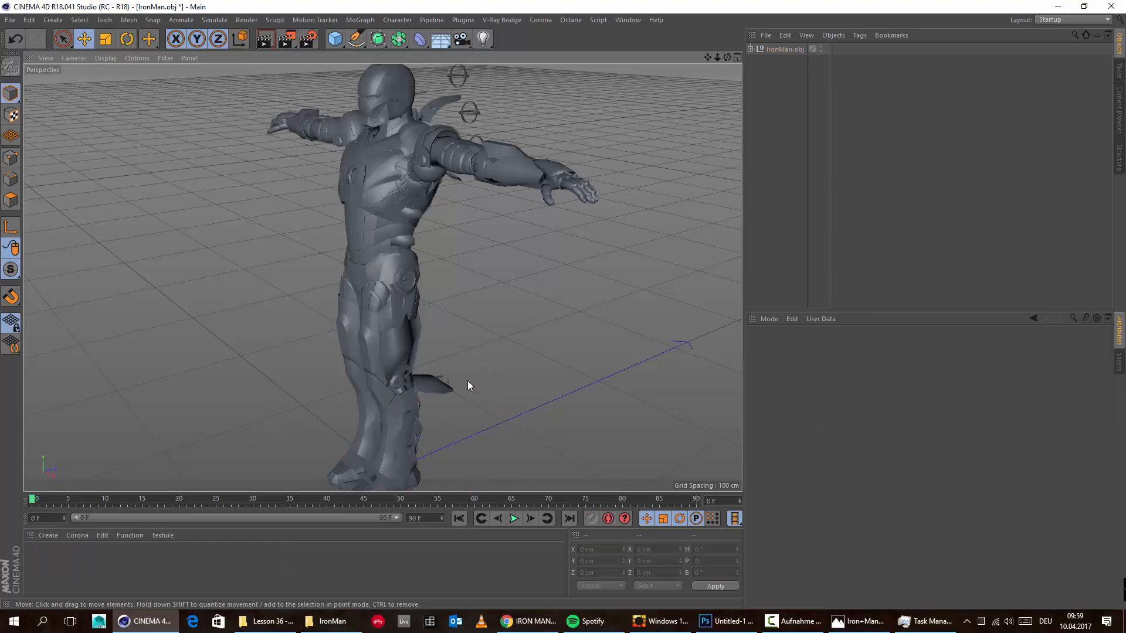
alt+drag(467, 382, 393, 414)
click(474, 416)
key(Delete)
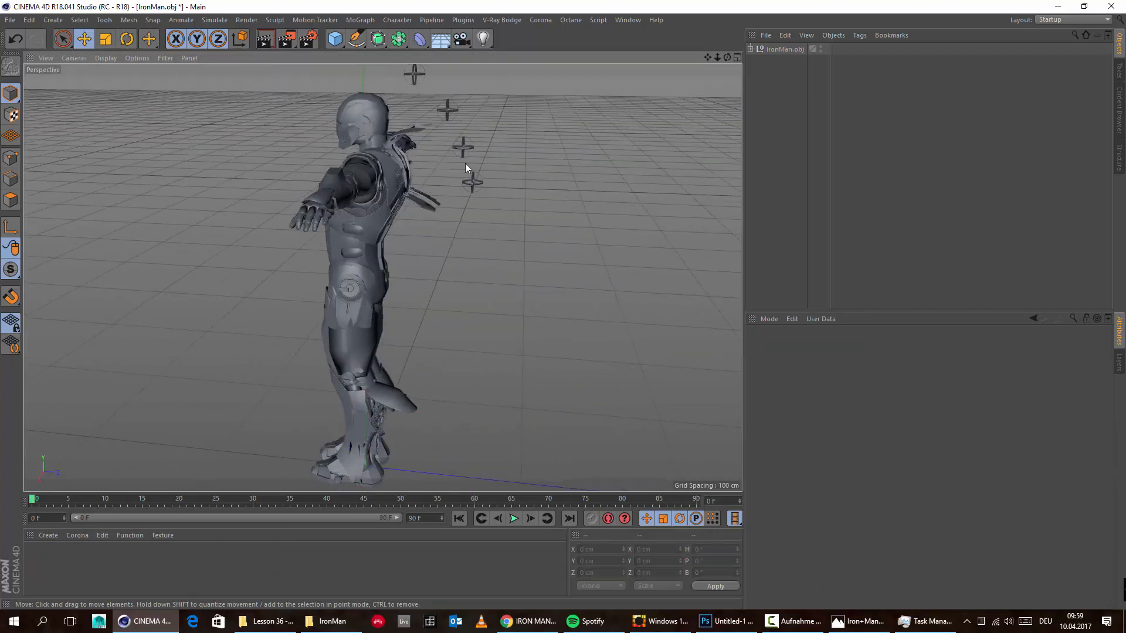
Step: Delete the four stray ring-shaped objects floating behind the figure's head and back
click(472, 182)
key(Delete)
click(463, 147)
key(Delete)
click(447, 110)
key(Delete)
click(414, 74)
key(Delete)
Step: Add a Subdivision Surface and make IronMan.obj its child to smooth the whole figure
alt+drag(400, 187, 432, 53)
drag(798, 52, 796, 50)
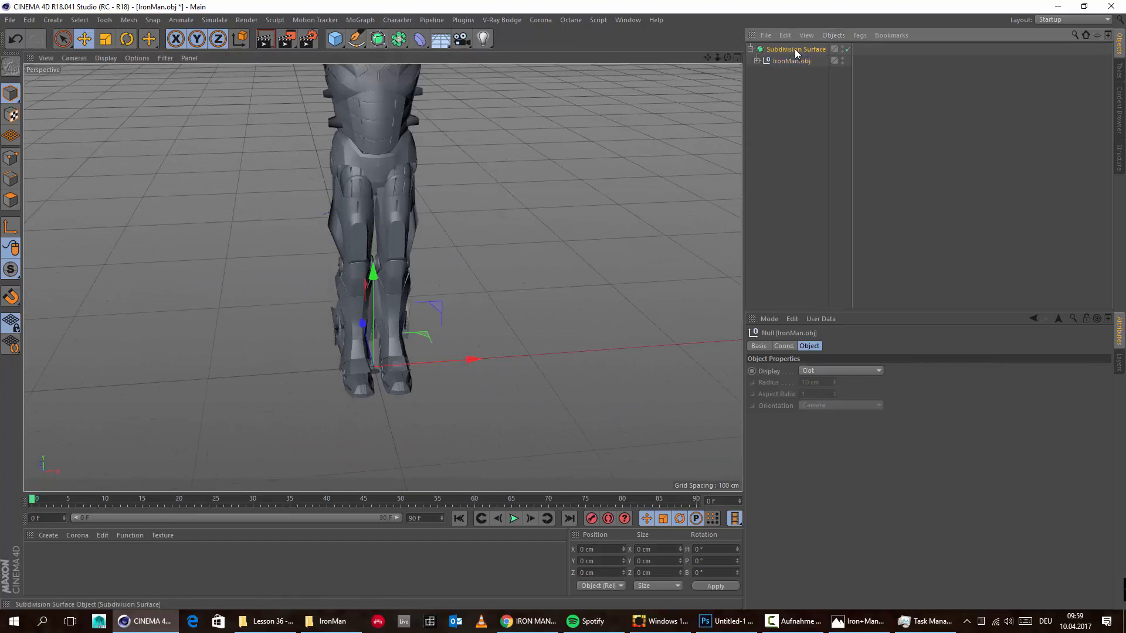
alt+drag(354, 269, 873, 388)
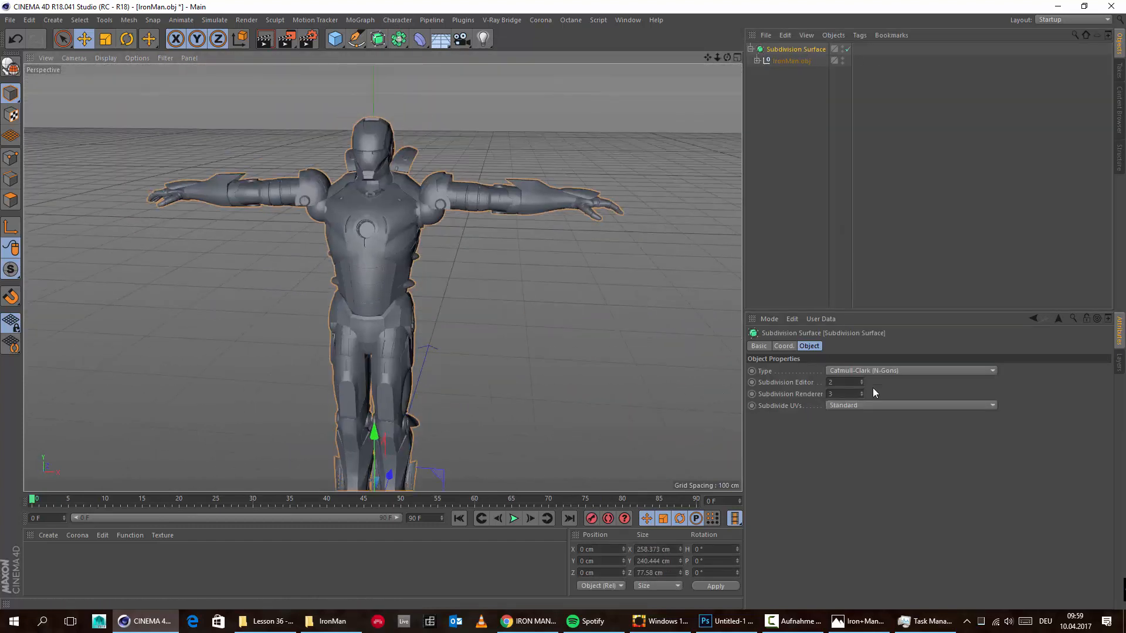
Step: Set the Subdivision Surface's renderer subdivision level to 2
click(862, 396)
alt+drag(283, 310, 352, 176)
Step: Open the Octane Live Viewer window and close the Task Manager
click(577, 23)
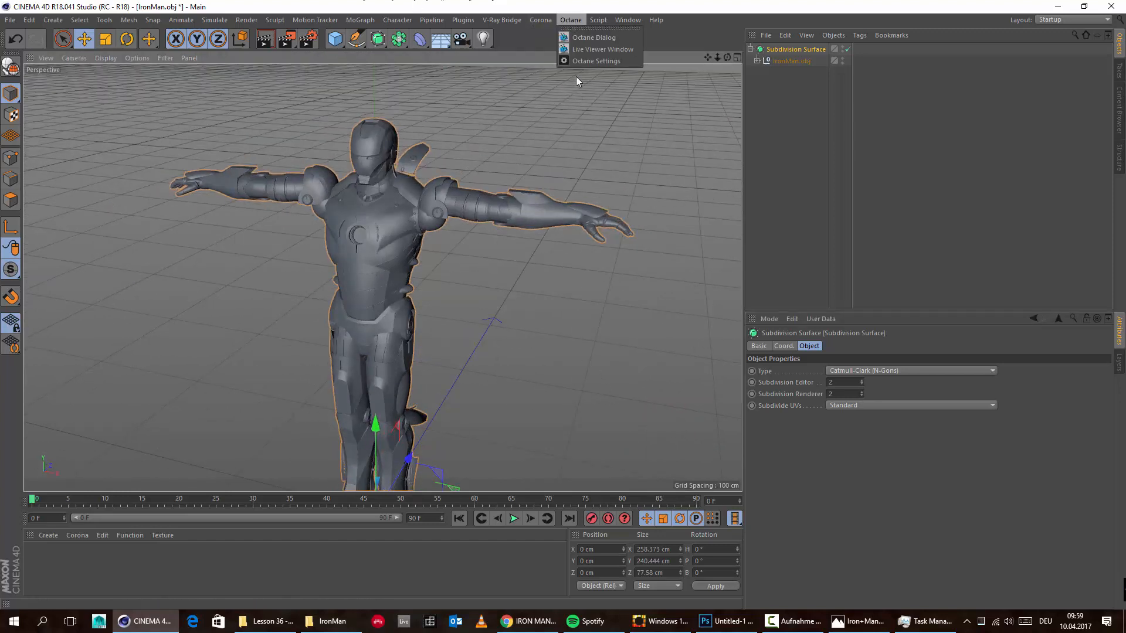
click(579, 56)
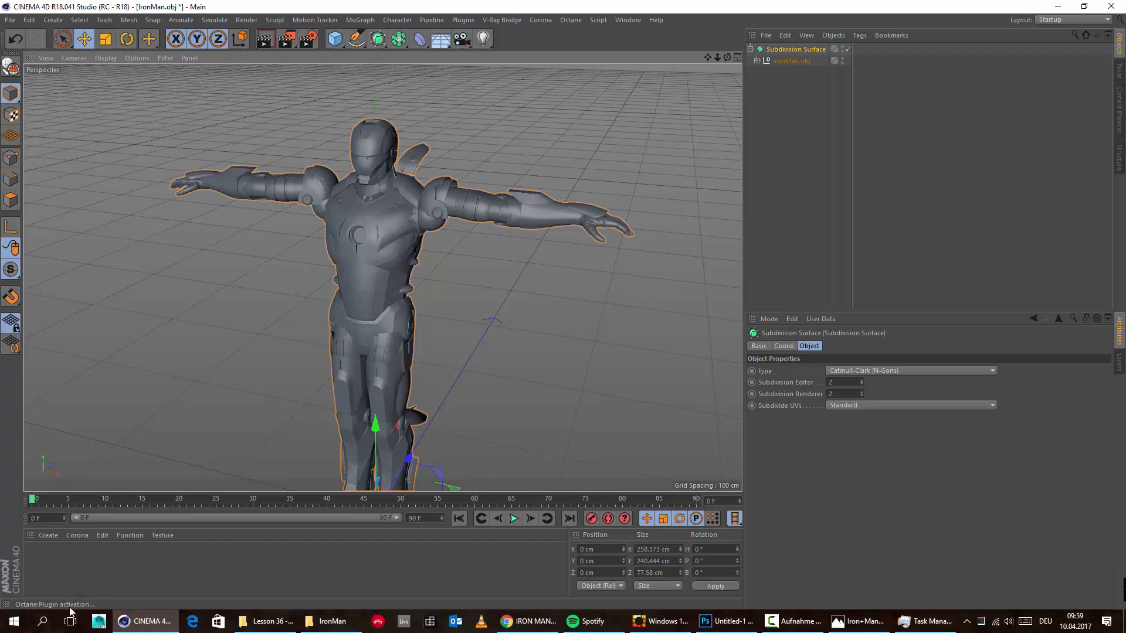
right_click(938, 621)
click(931, 594)
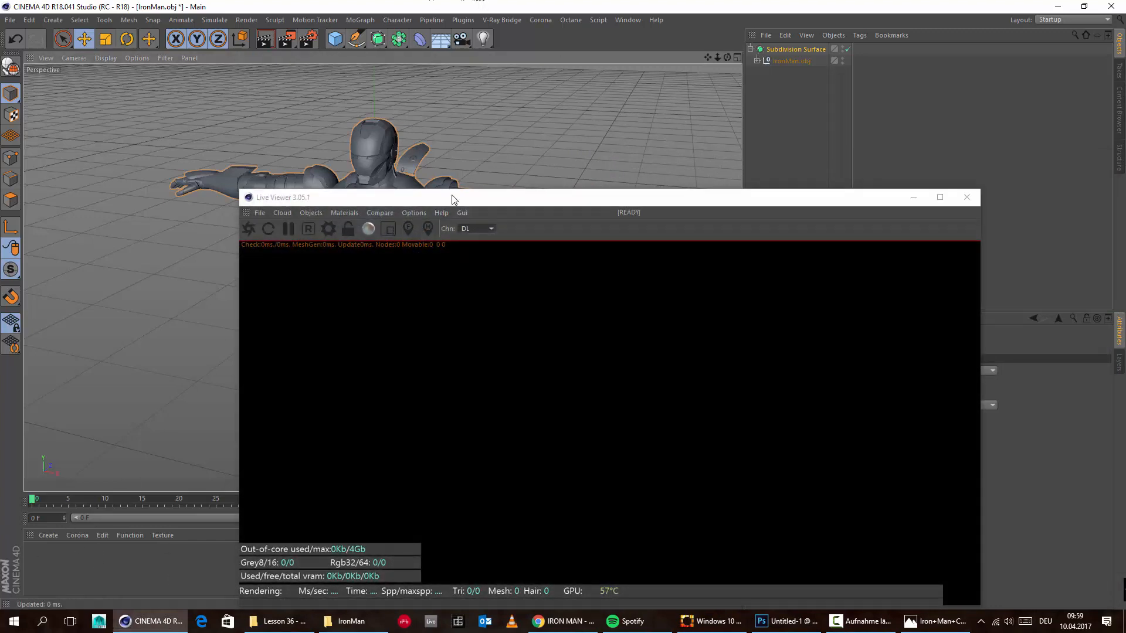
drag(452, 199, 544, 105)
Step: Switch the Octane render kernel from Directlighting to Pathtracing and close the Octane settings
click(418, 136)
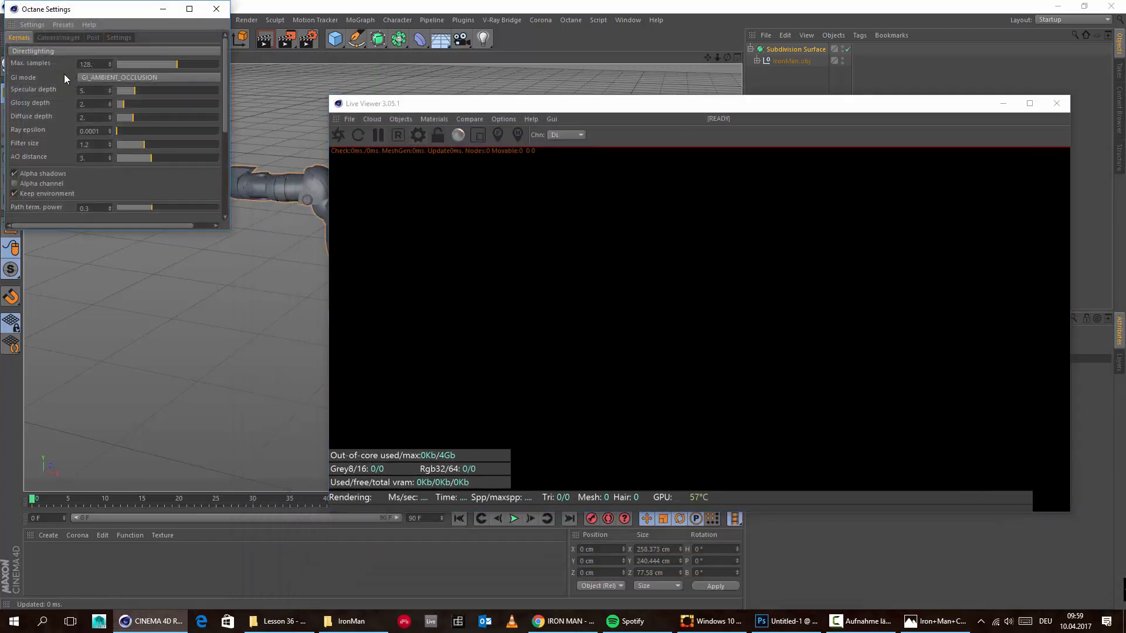
click(115, 50)
click(75, 64)
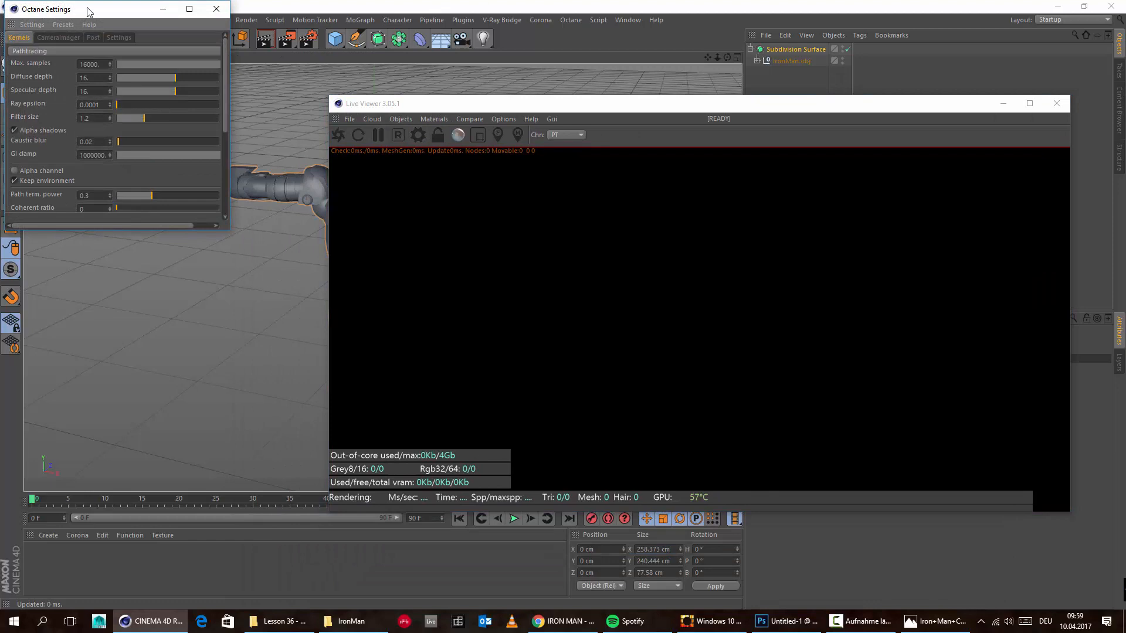
drag(88, 12, 282, 141)
click(405, 143)
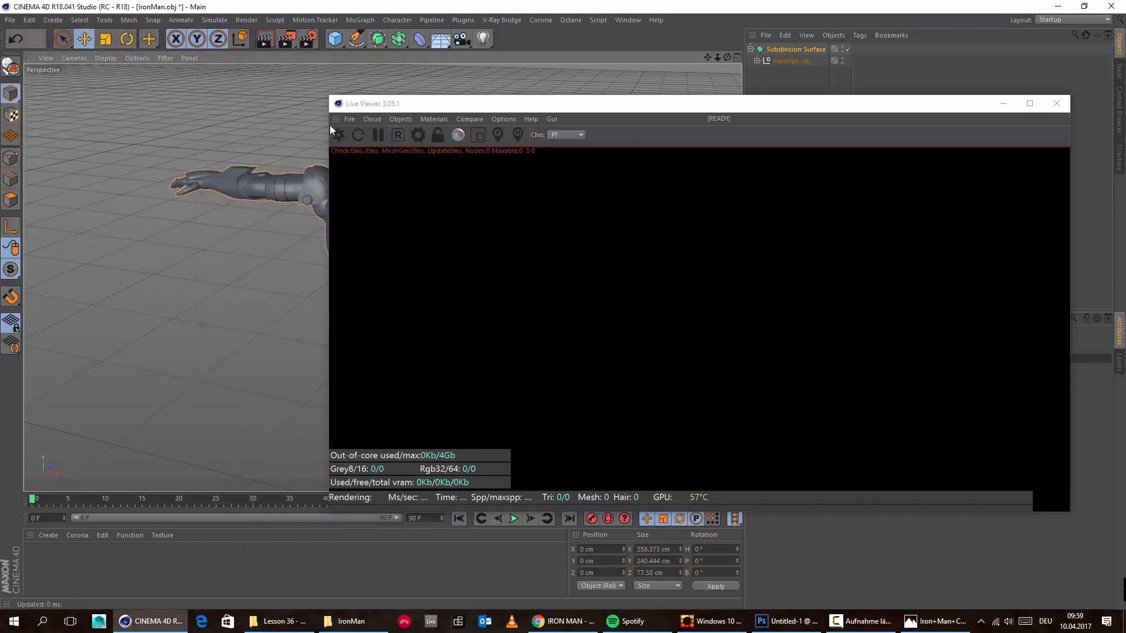
Step: Add an Octane HDRI environment sky to the scene
click(401, 119)
click(442, 157)
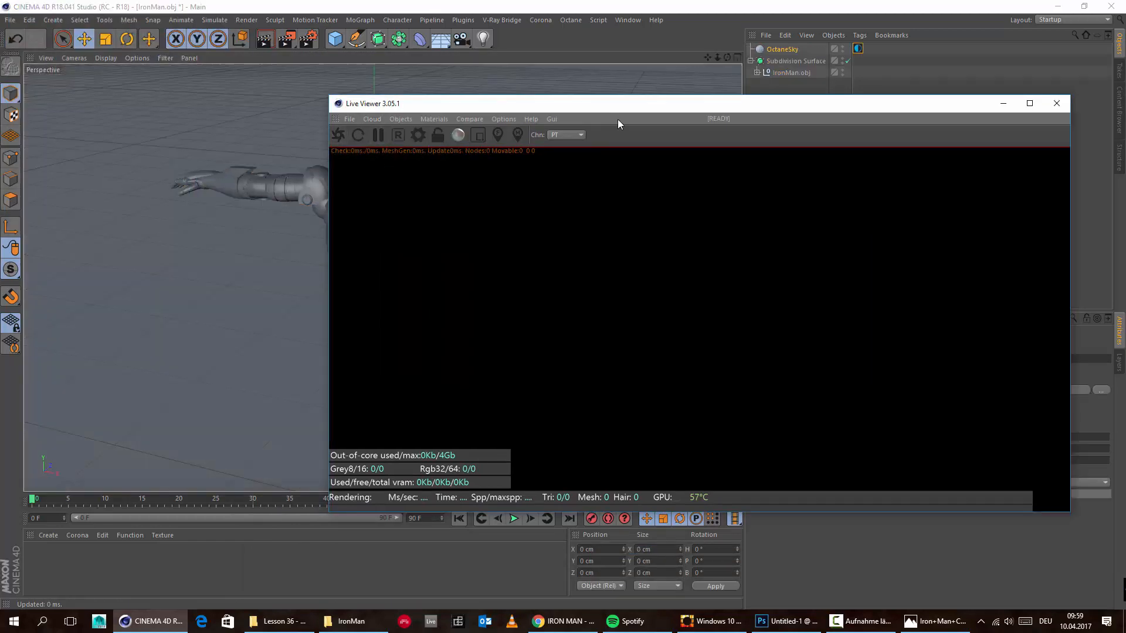
drag(648, 113, 342, 106)
Step: Load fin4_Ref.exr from the Old_Industrial_Hall HDRI folder as the sky's image texture, without copying it to the project location
click(973, 389)
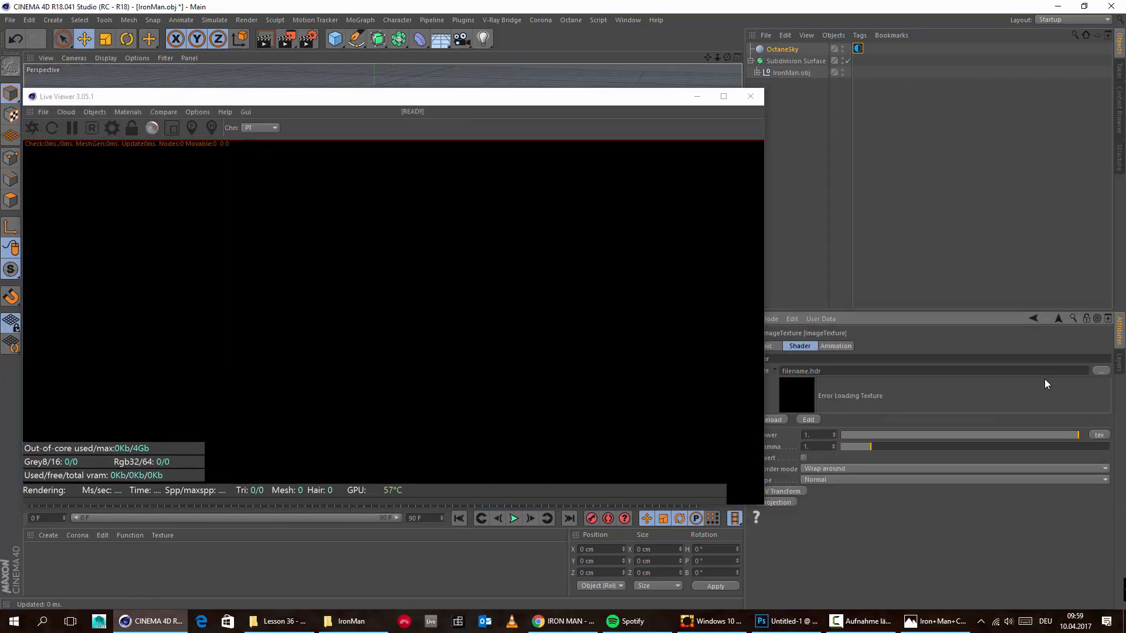
click(1101, 371)
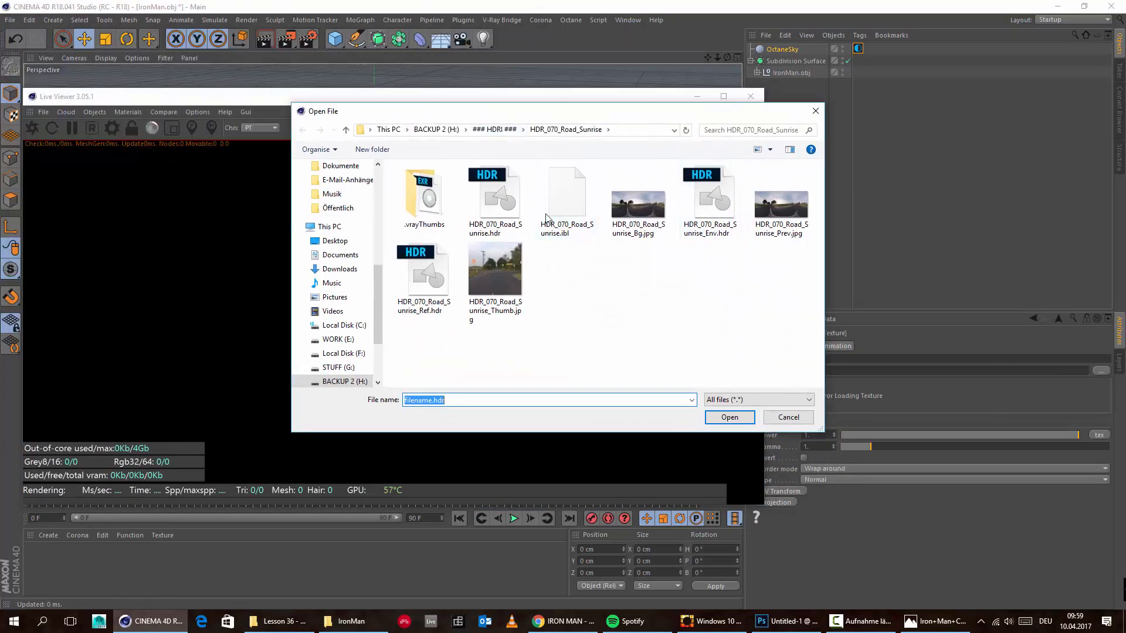
click(654, 206)
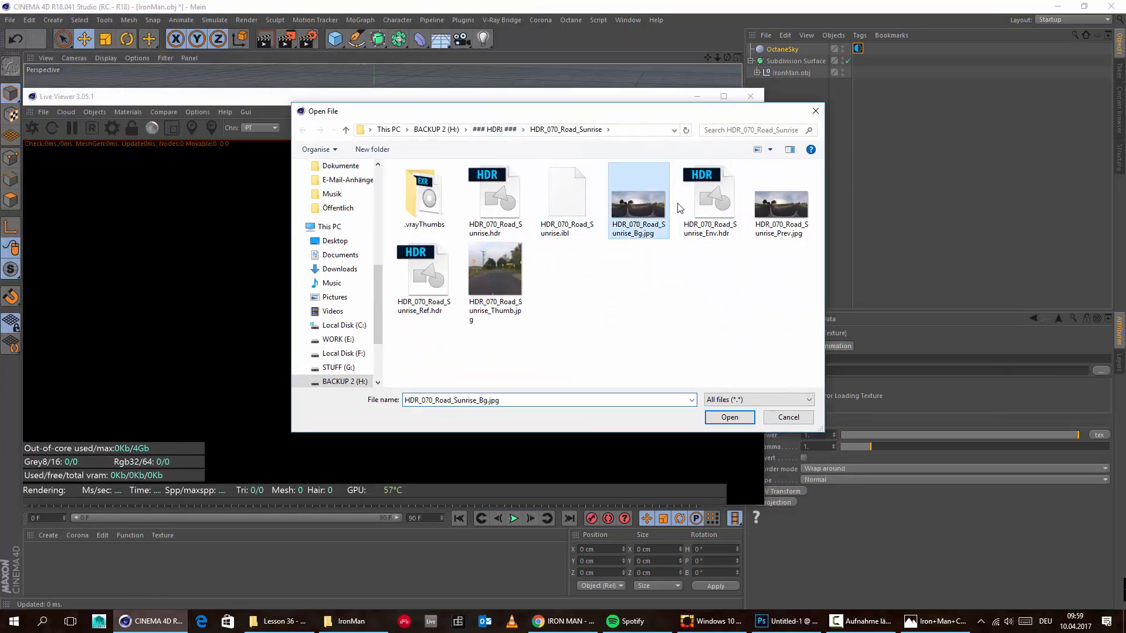
click(710, 197)
click(424, 273)
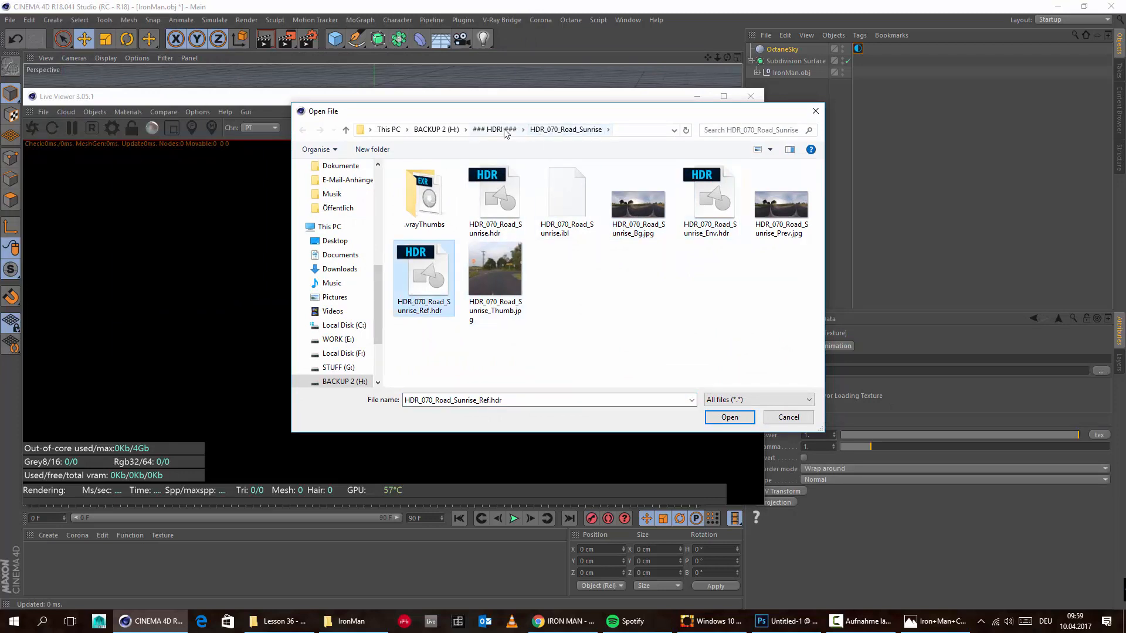
click(494, 129)
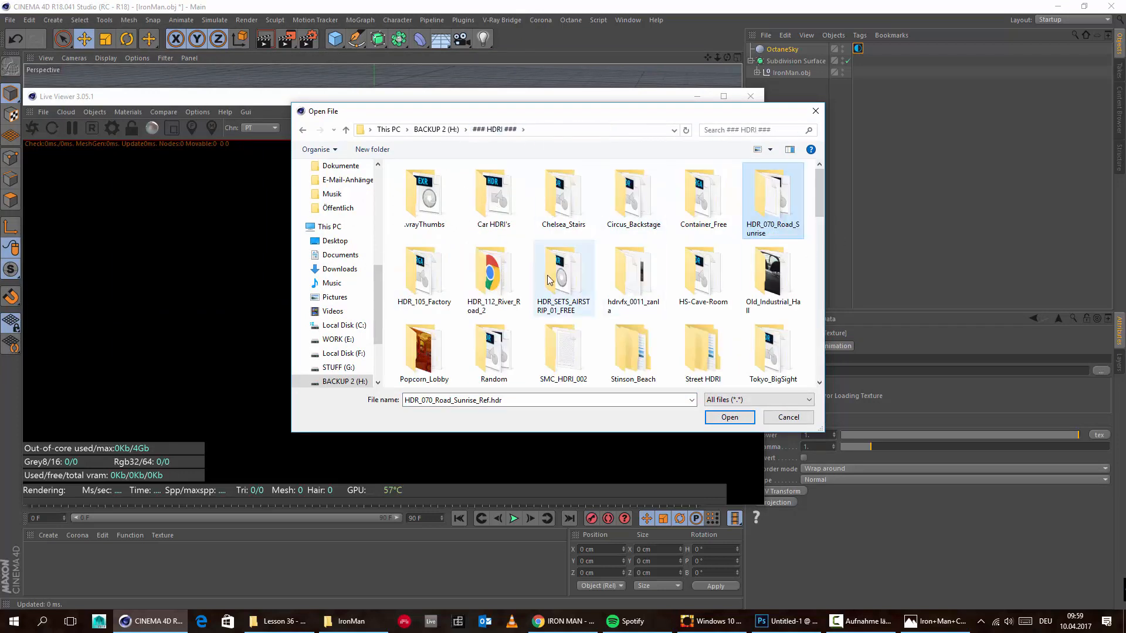
double_click(798, 282)
click(567, 264)
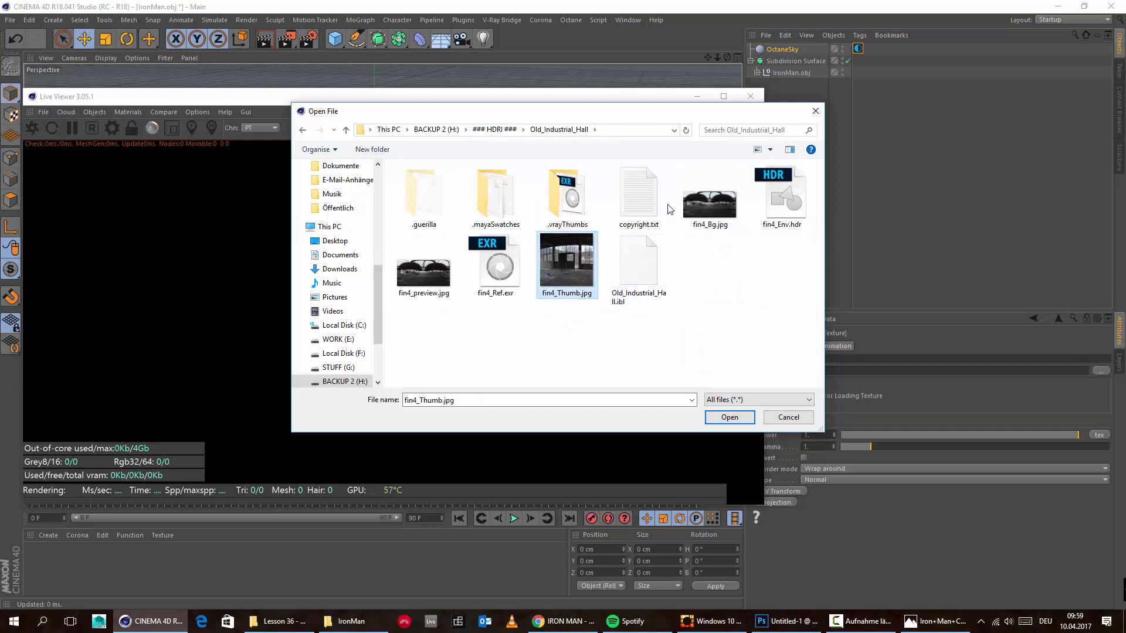
click(495, 272)
click(729, 417)
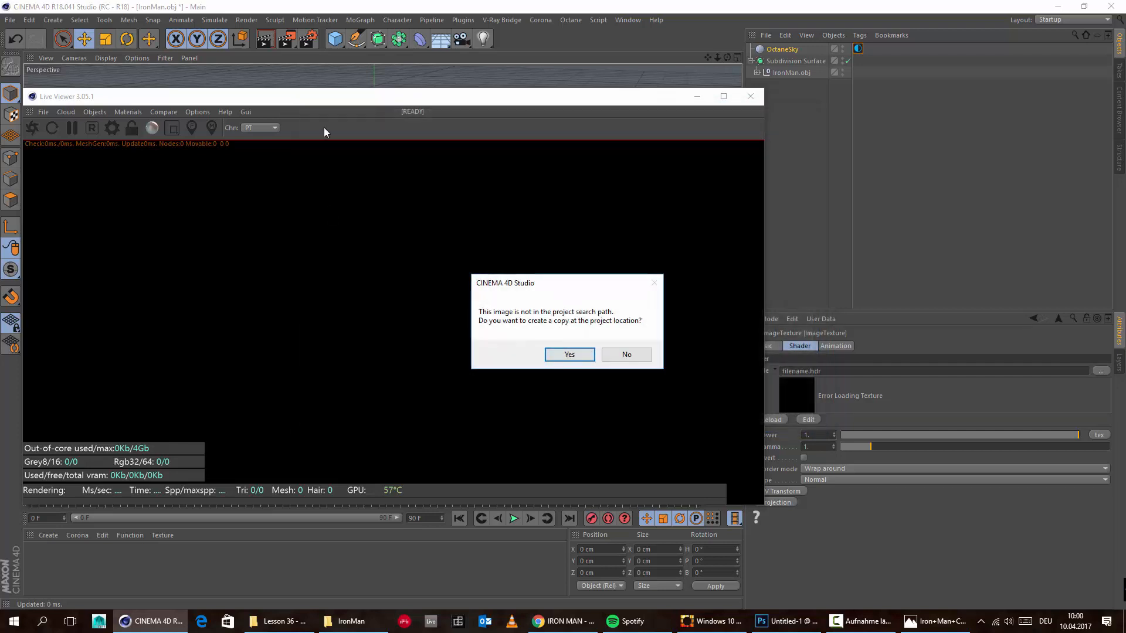
click(626, 354)
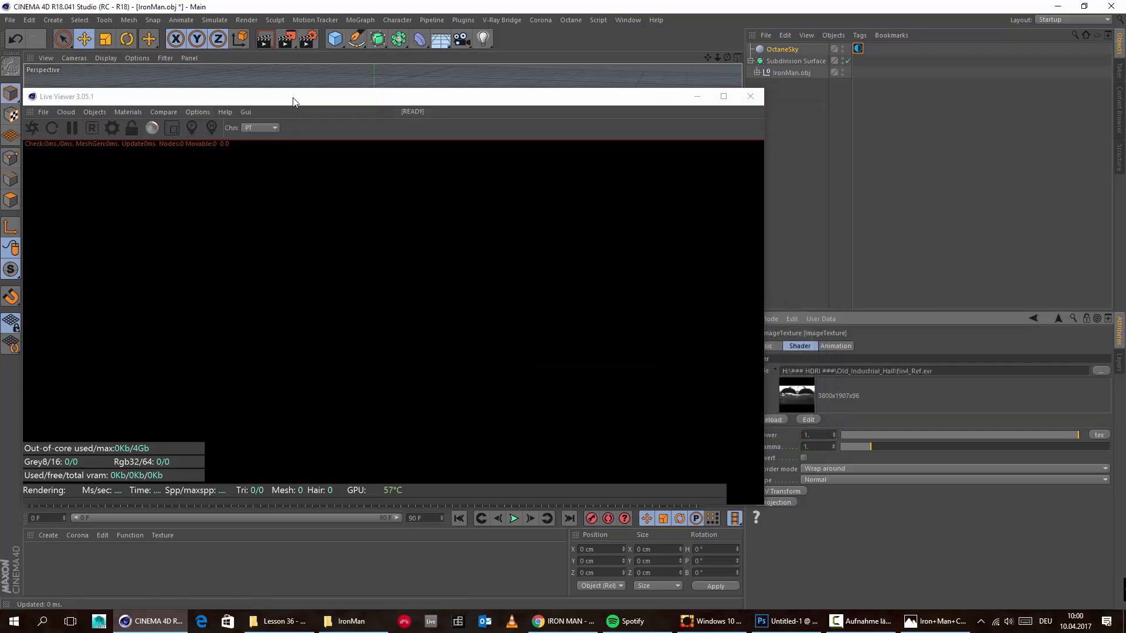
Step: Start the Octane live render and dock the Live Viewer beside the perspective viewport, widening the viewer area
drag(285, 97, 553, 119)
click(305, 146)
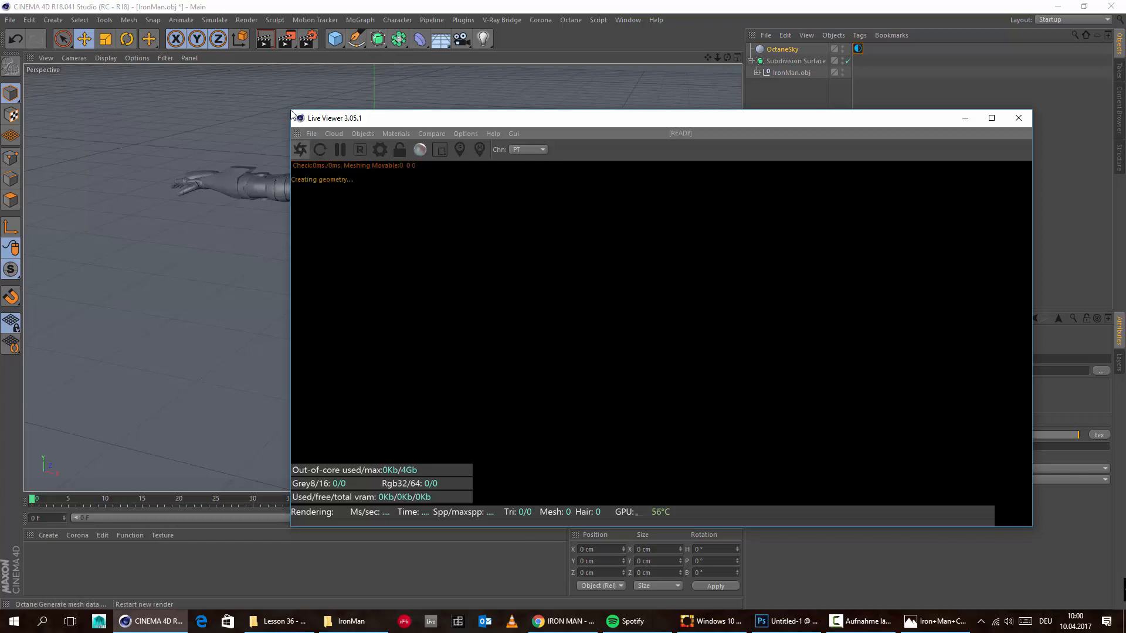
drag(287, 108, 699, 153)
drag(737, 88, 738, 90)
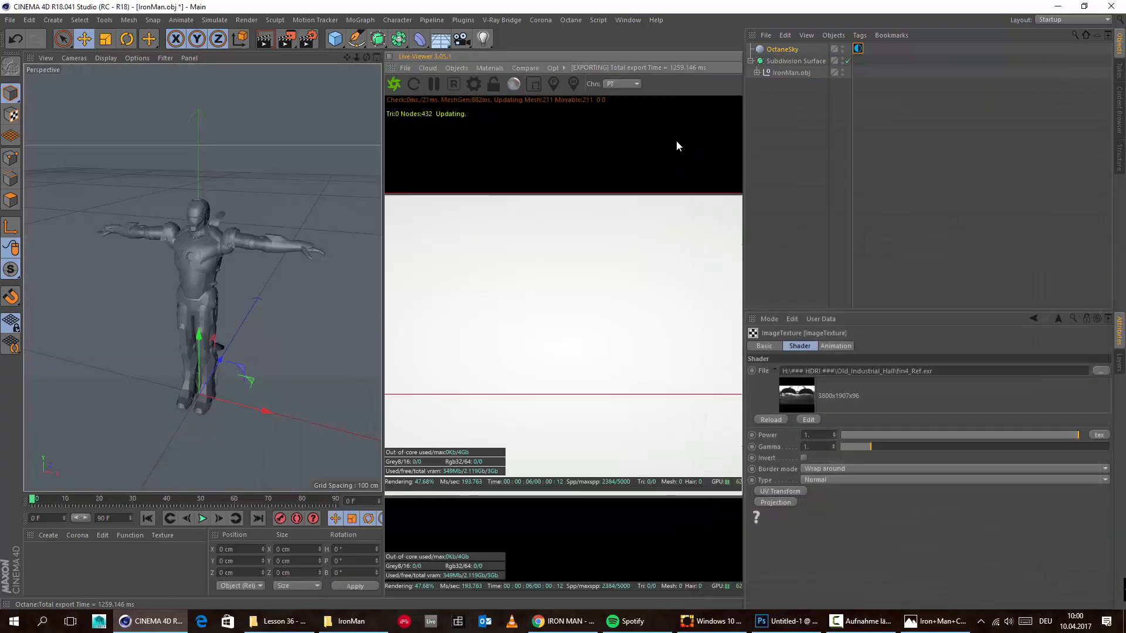
drag(744, 175, 937, 201)
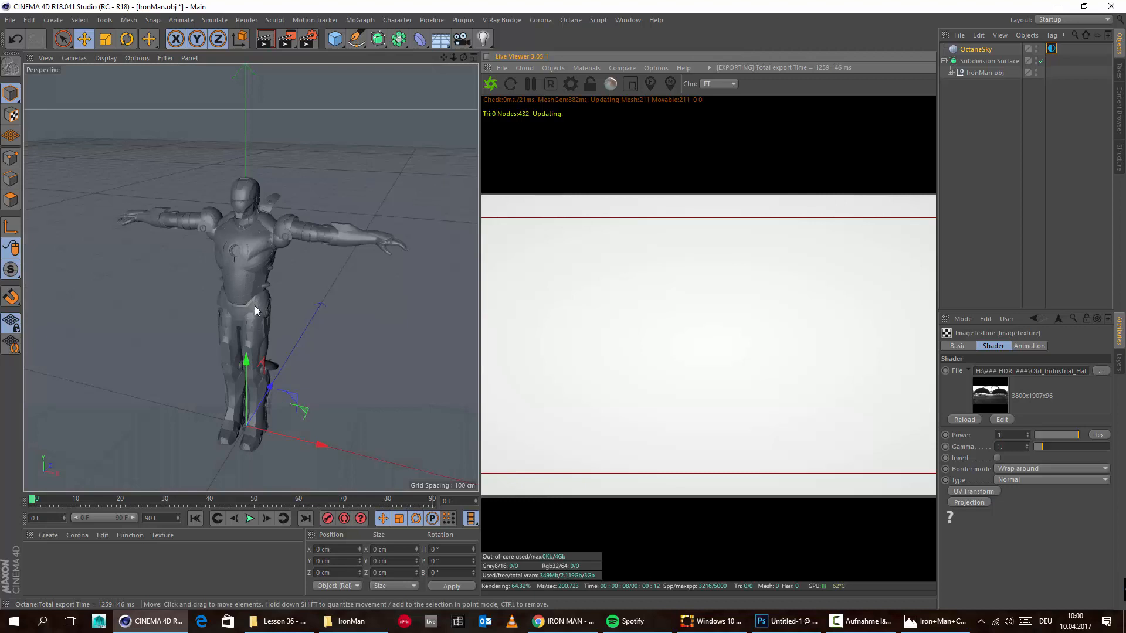
Step: Raise the OctaneSky environment's power to about 2.46 to brighten the lighting on the figure
alt+drag(254, 305, 277, 271)
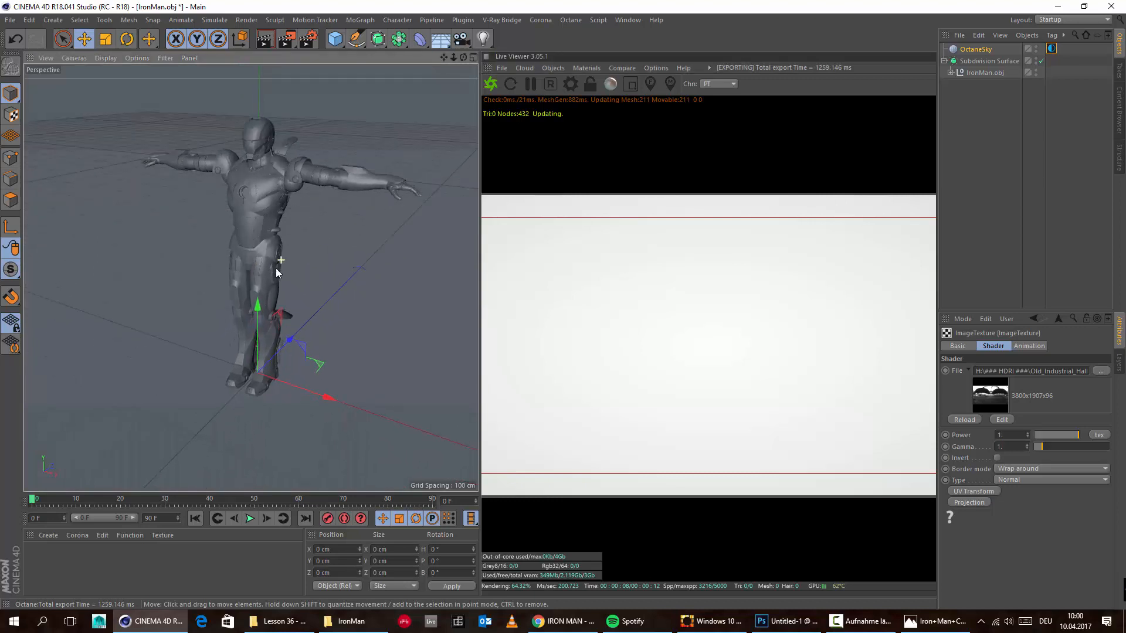
click(489, 104)
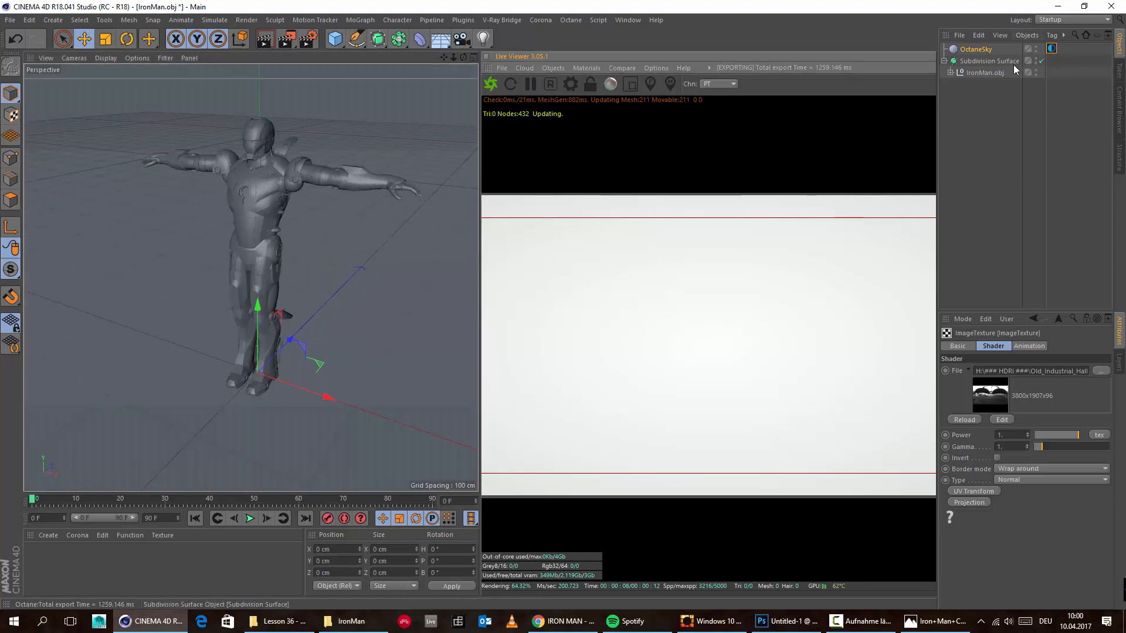
click(987, 61)
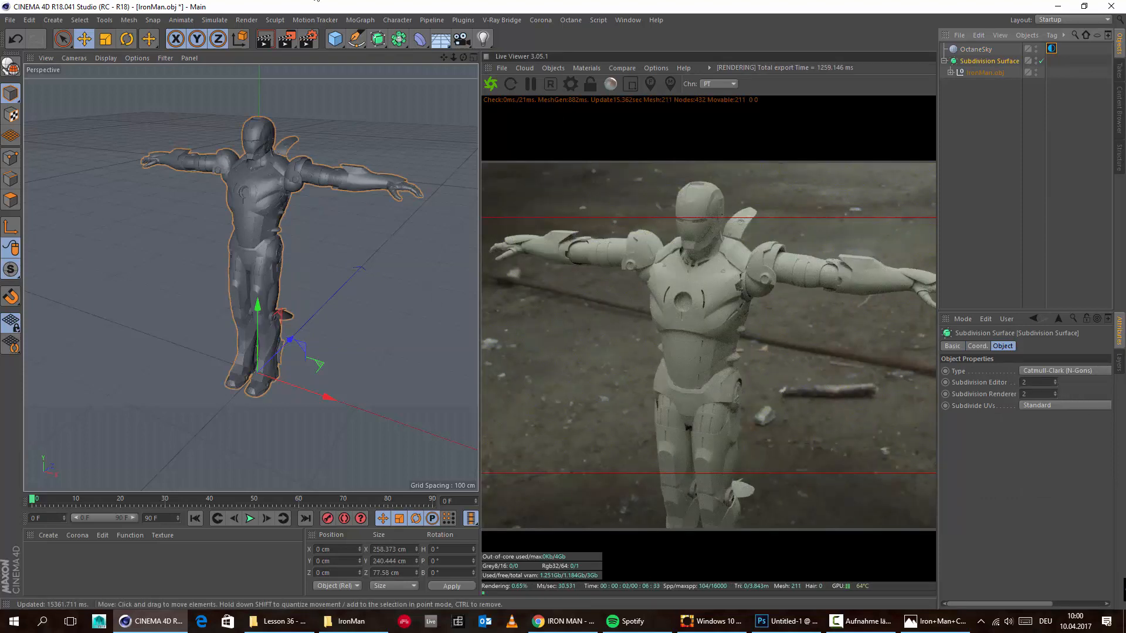
click(1052, 49)
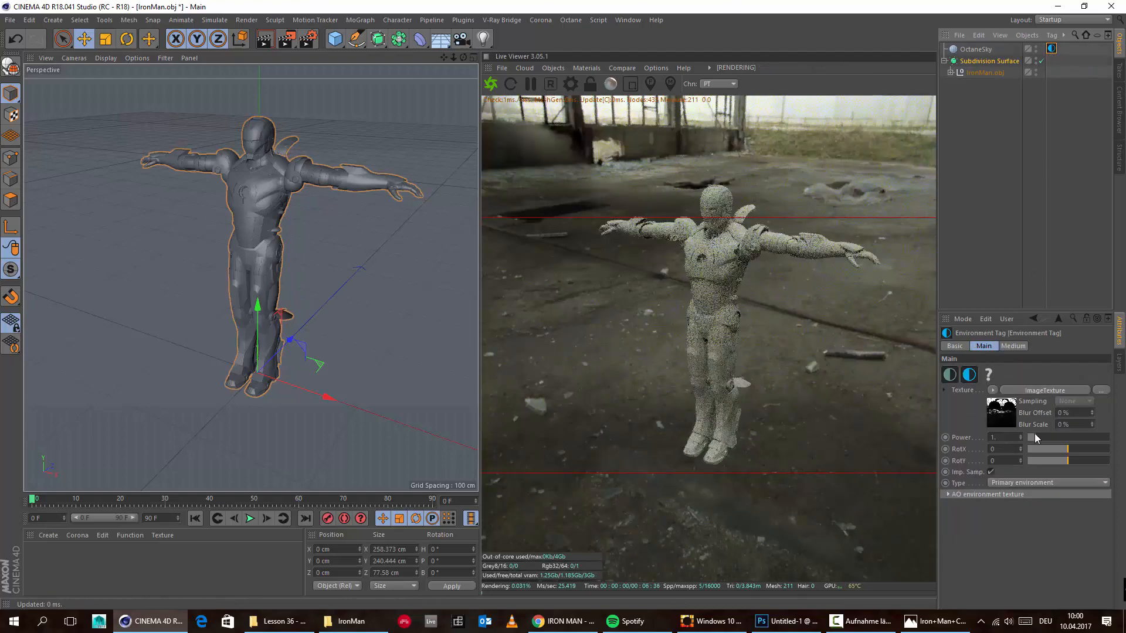
drag(1034, 438, 1048, 440)
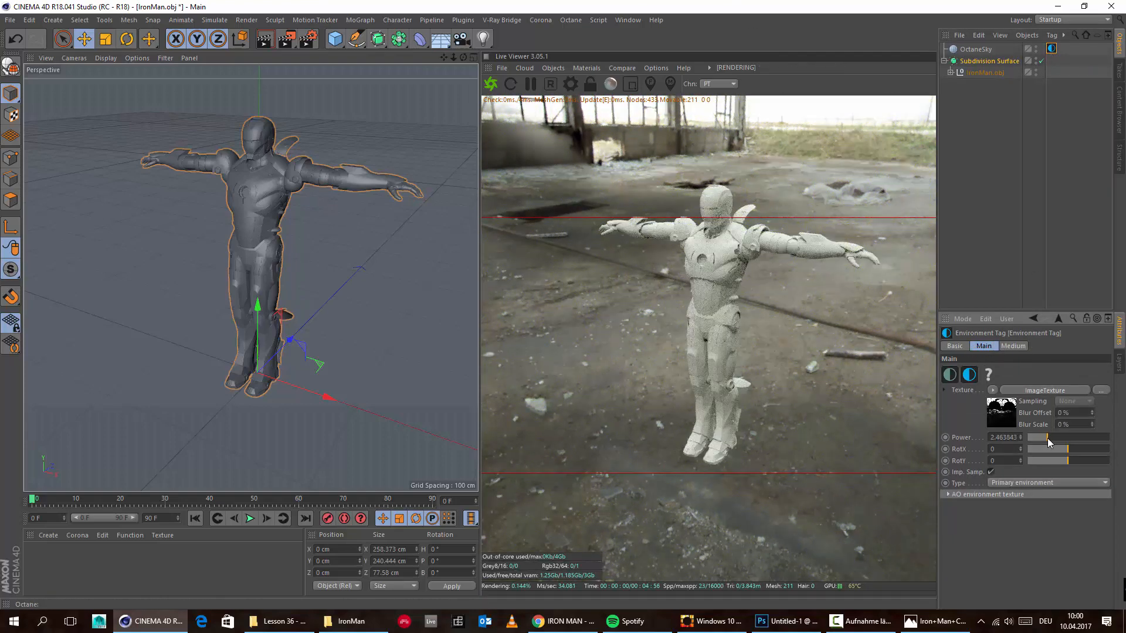
Step: Examine the figure's head and torso in the live render and compare them with the Iron Man Civil War reference photo
scroll(228, 220, up, 5)
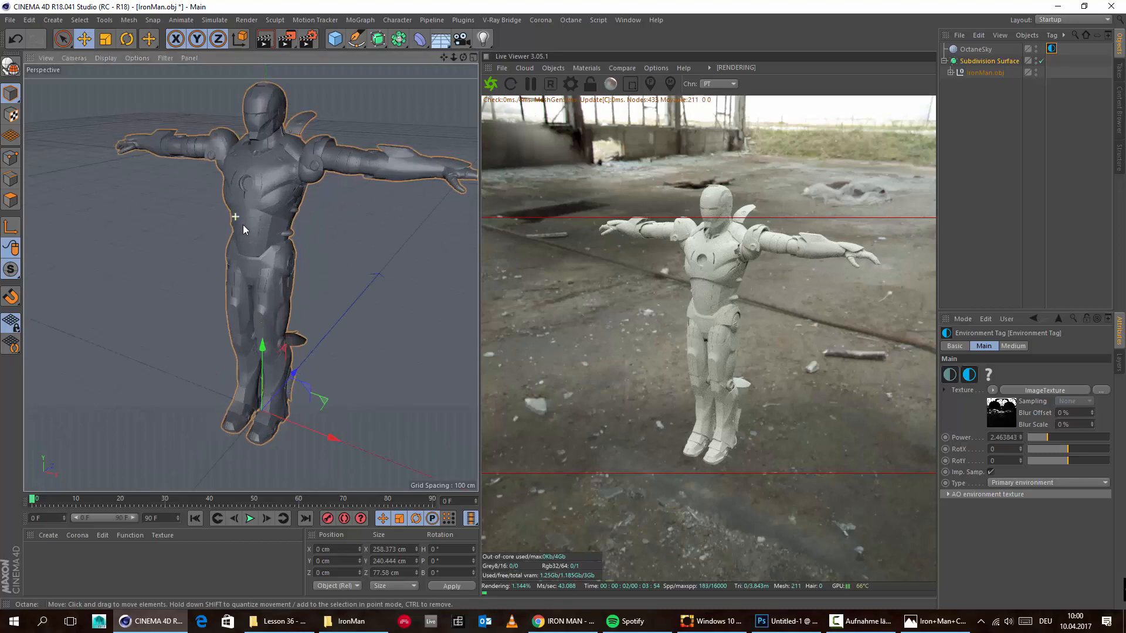
click(351, 149)
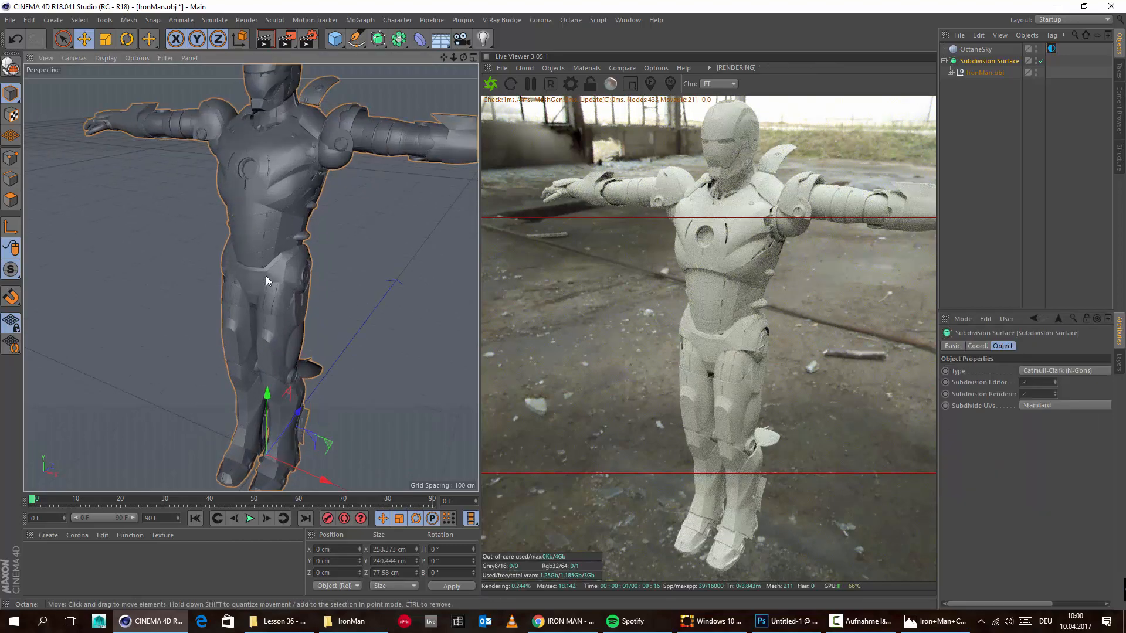
scroll(274, 235, down, 6)
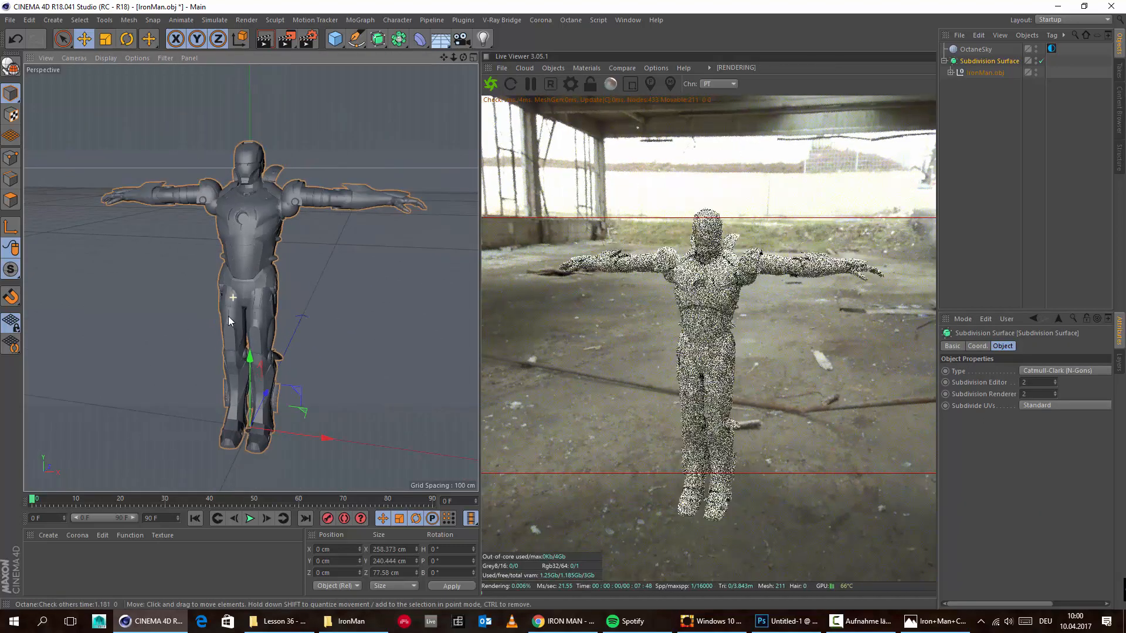
scroll(199, 300, up, 2)
scroll(228, 203, up, 5)
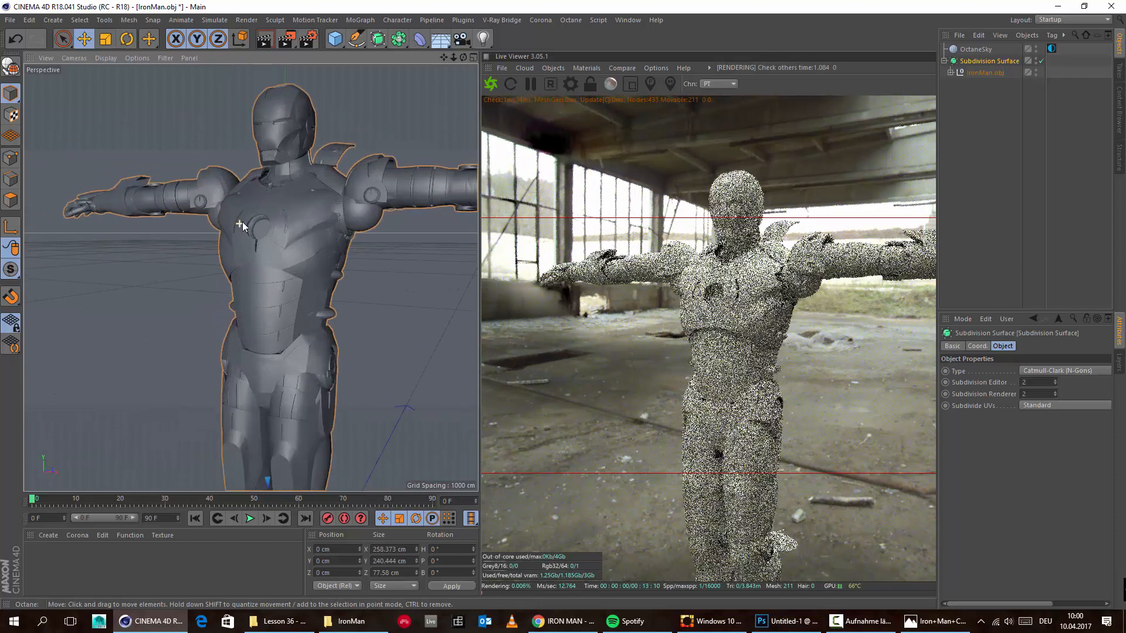
alt+middle_drag(293, 254, 301, 311)
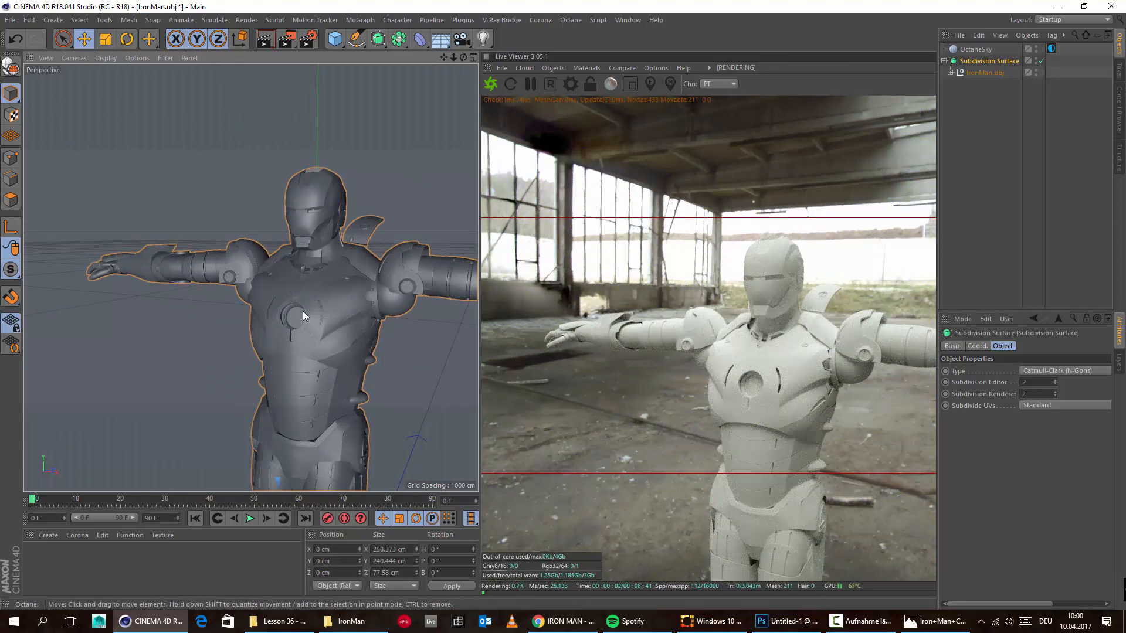
click(935, 621)
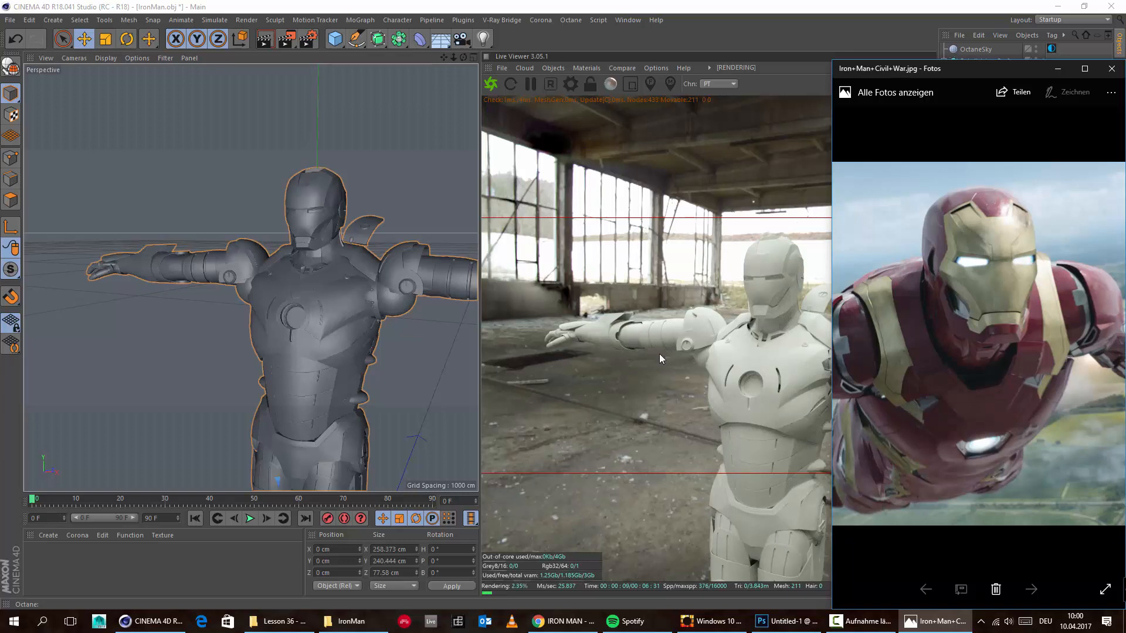
Step: Create a new Octane Material and open it in the Material Editor, consulting the Iron Man reference photo
click(49, 533)
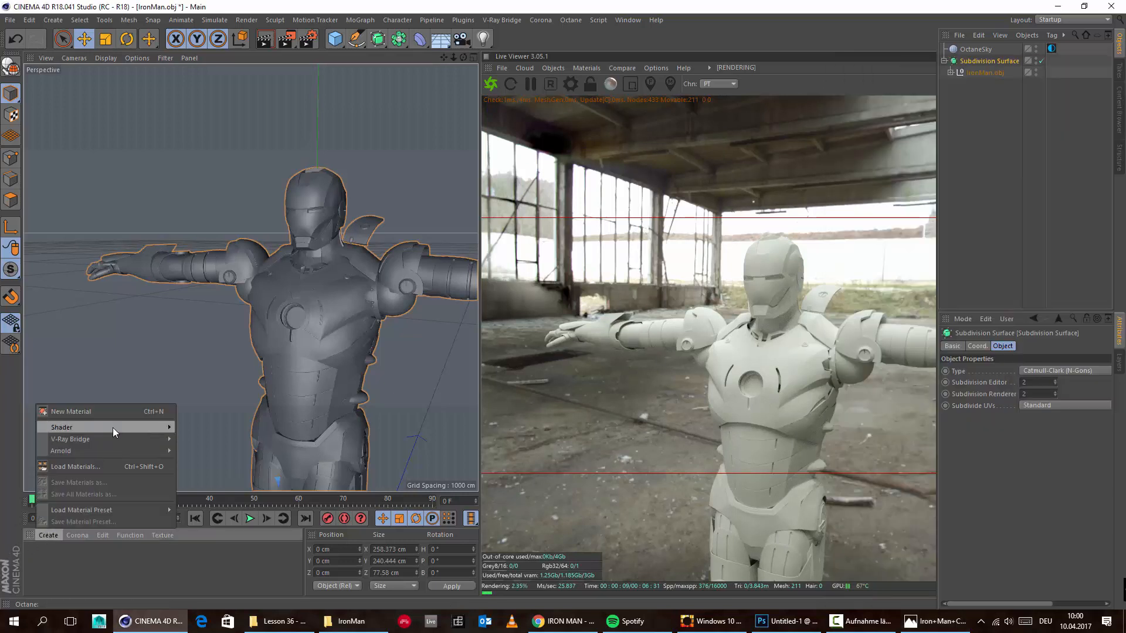
mouse_move(113, 427)
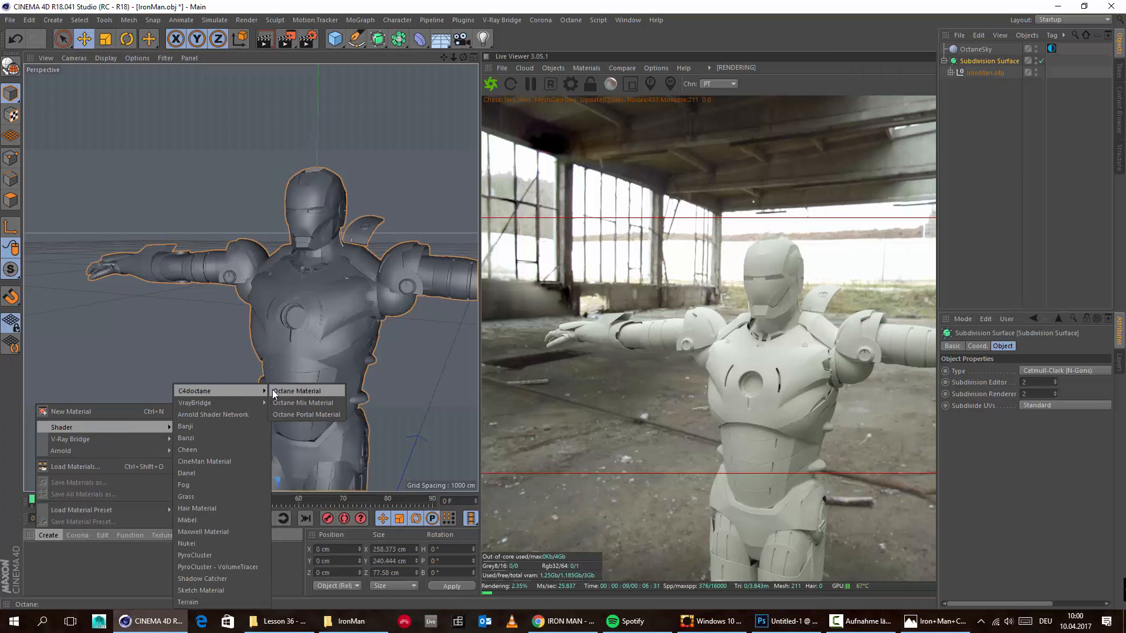
click(273, 390)
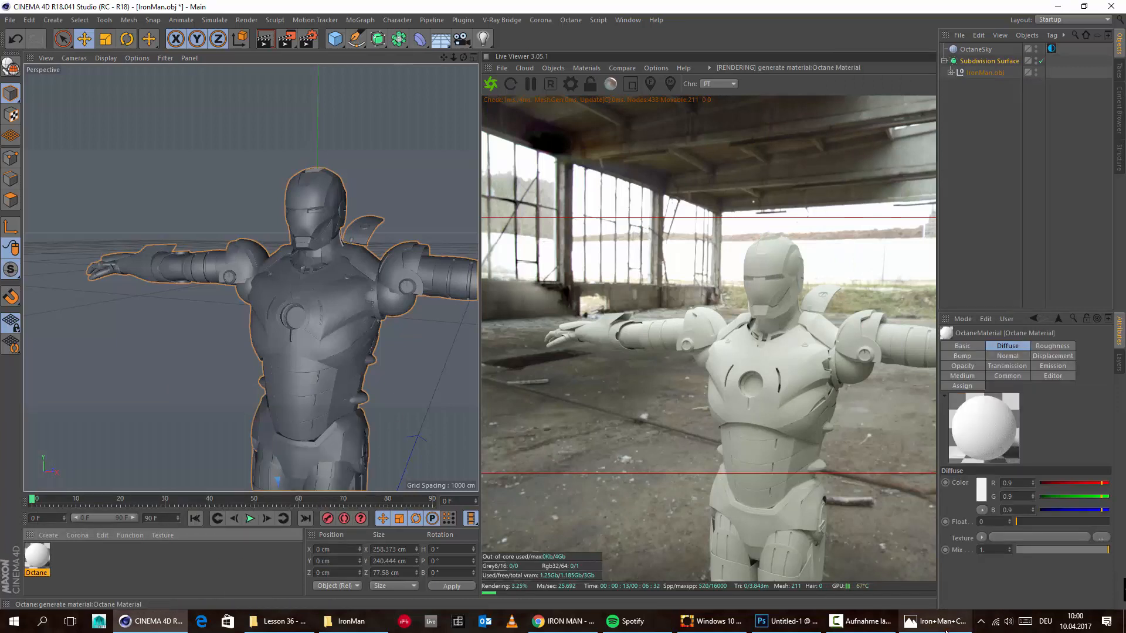
click(937, 623)
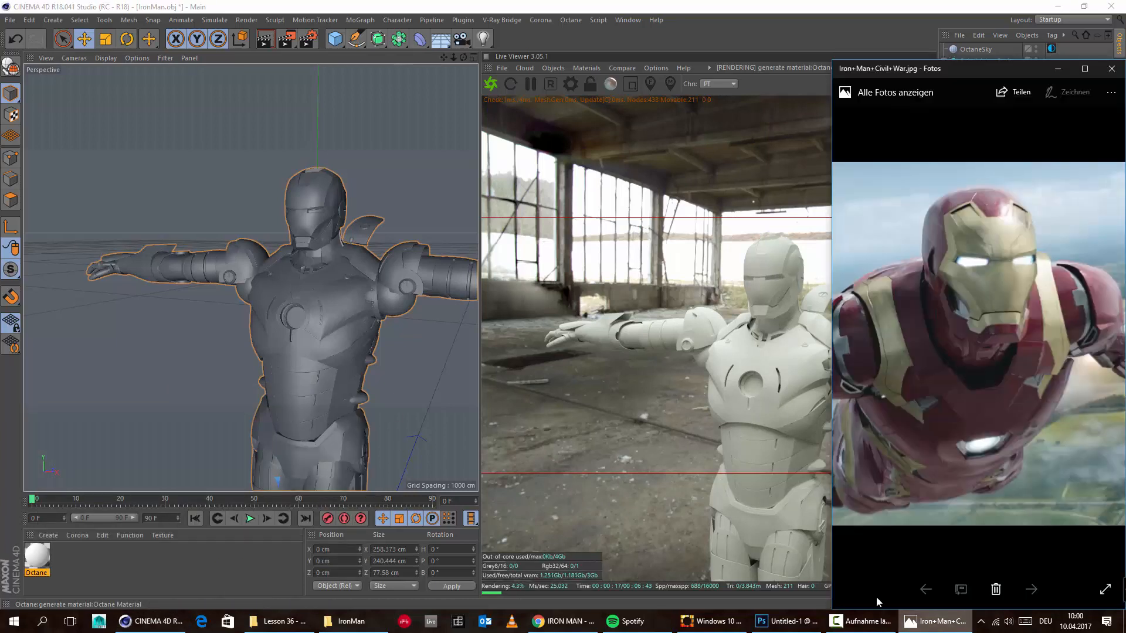
double_click(45, 549)
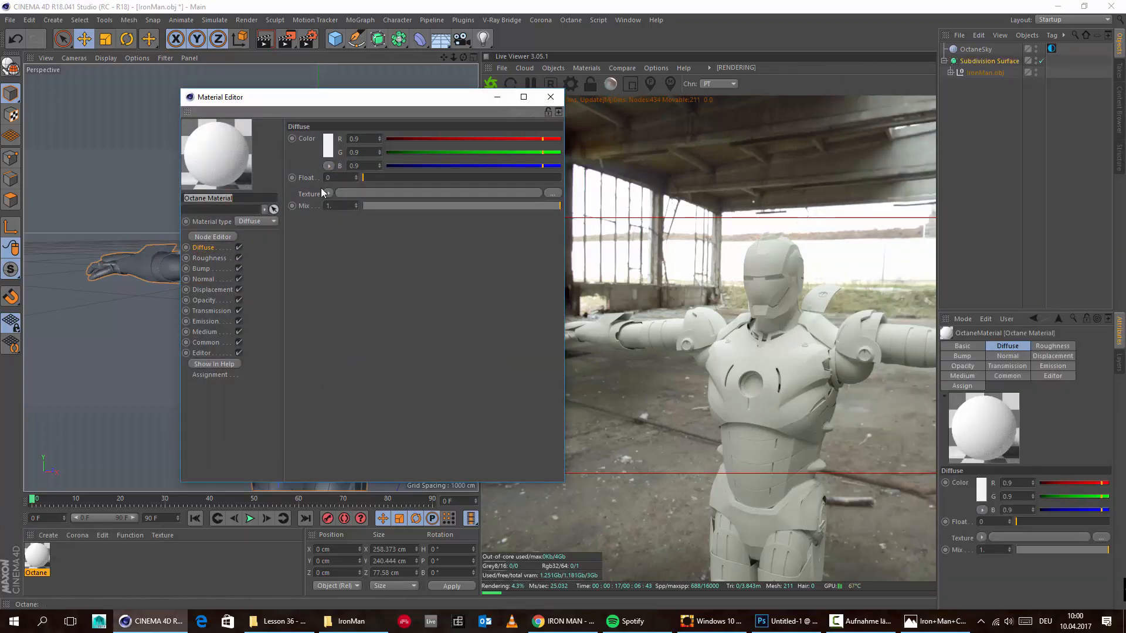
drag(338, 96, 293, 110)
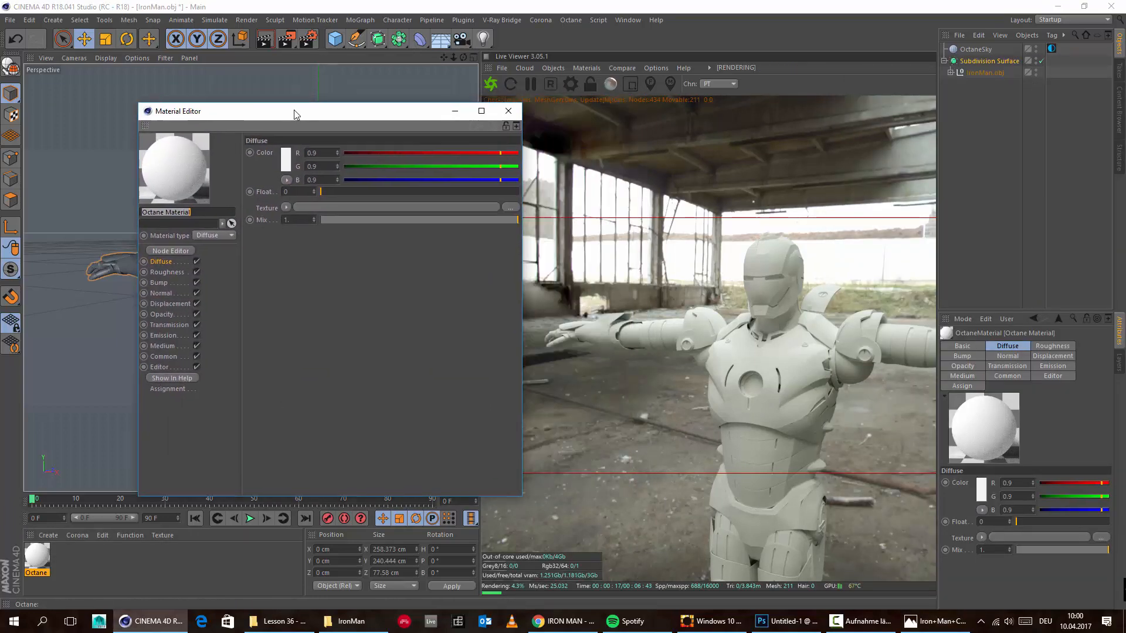
Step: Sample the dark red armour in the Iron Man reference photo as the material's diffuse colour and display it as RGB values
click(285, 160)
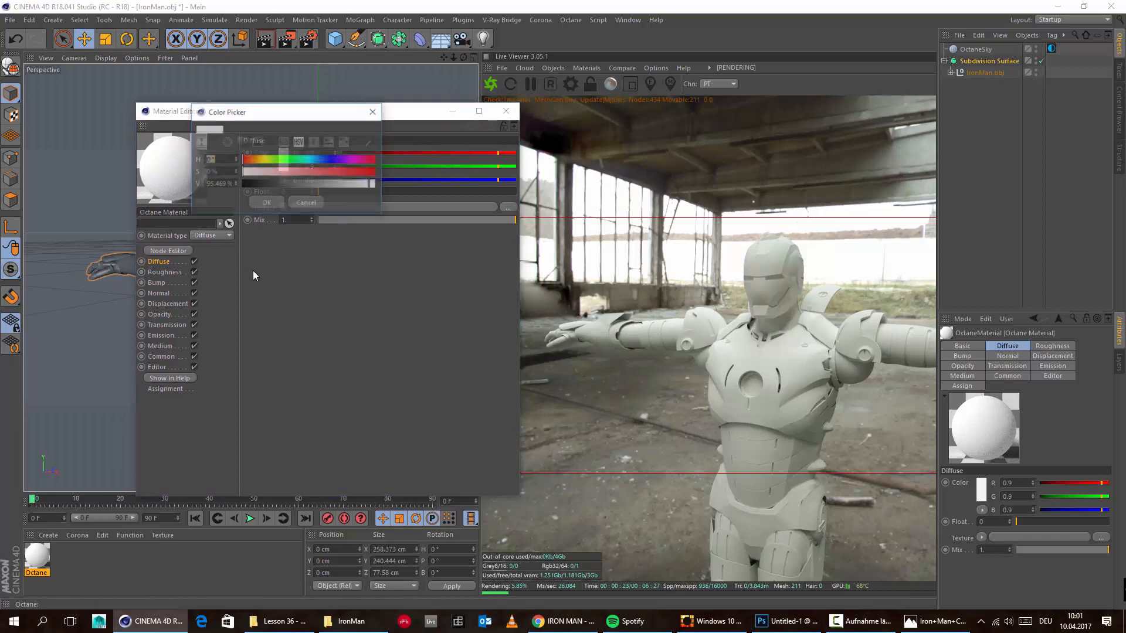
click(371, 143)
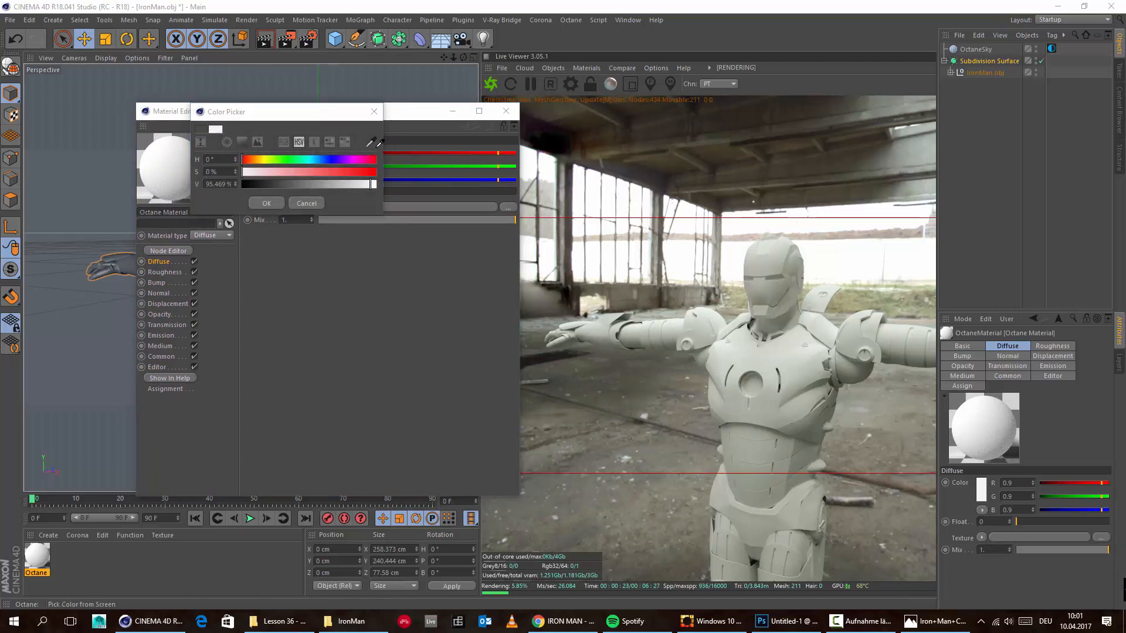
key(alt+Tab)
key(alt+Tab)
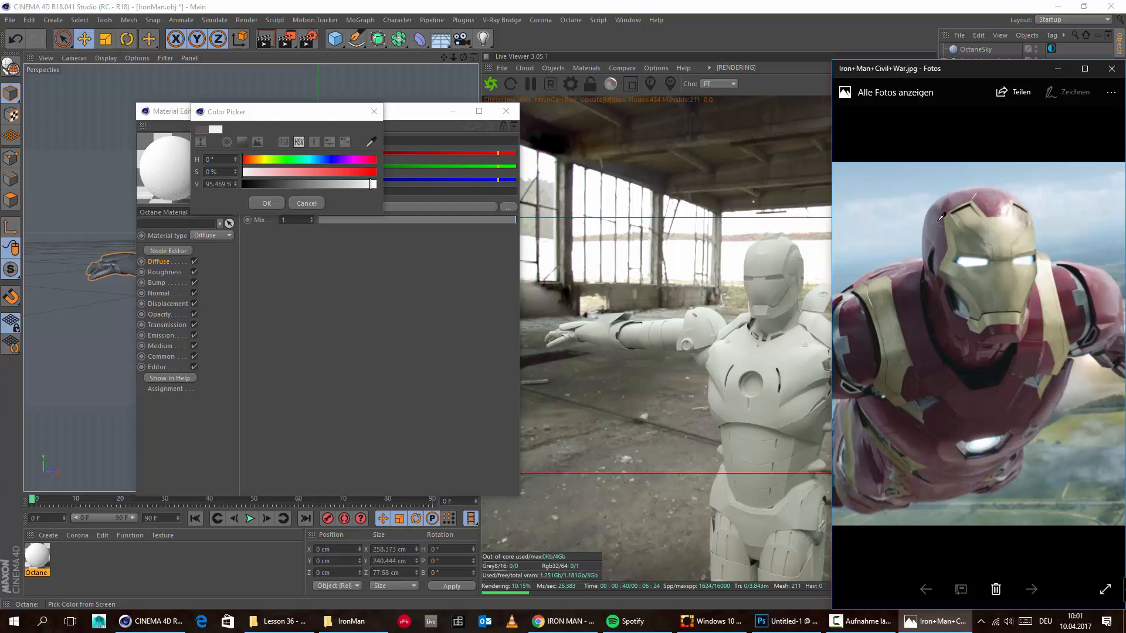
click(853, 305)
click(267, 203)
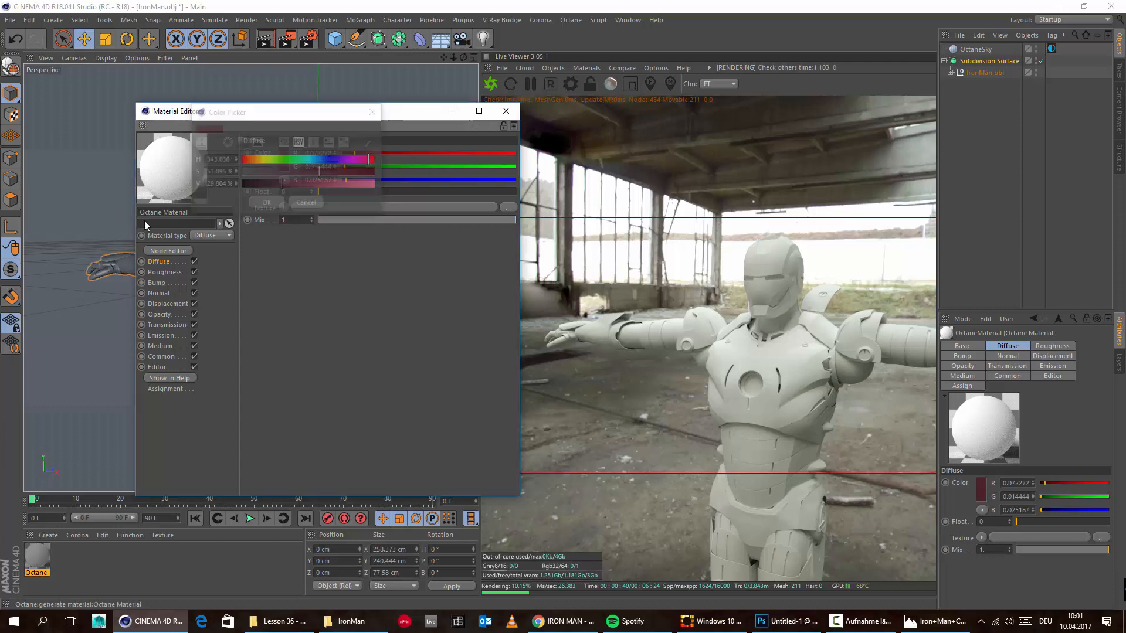
drag(315, 111, 460, 133)
click(425, 187)
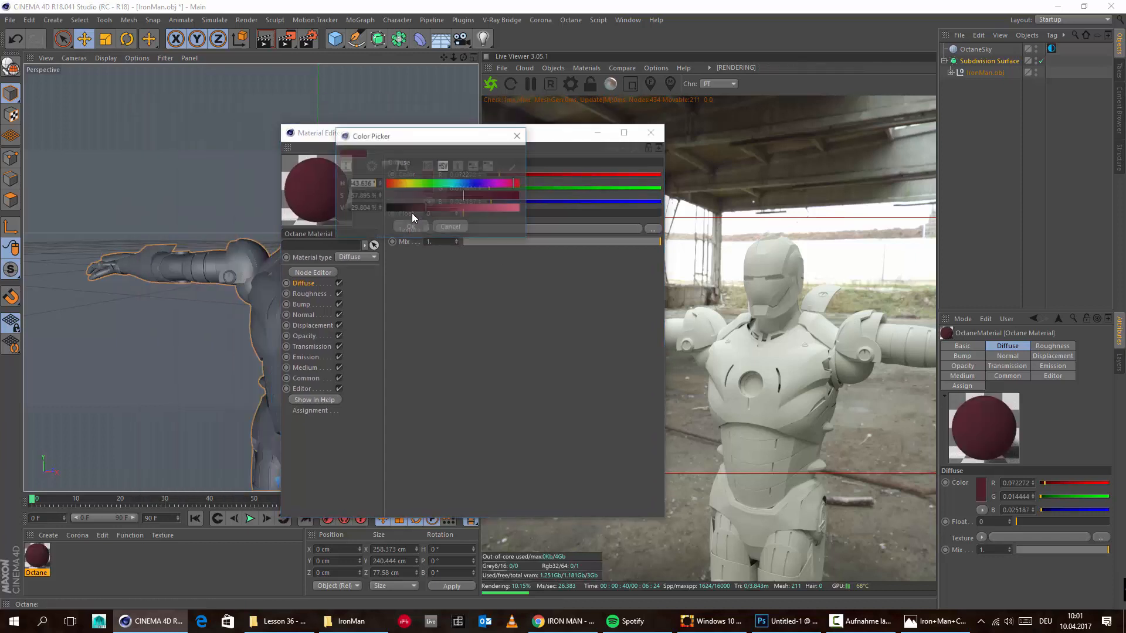
click(428, 166)
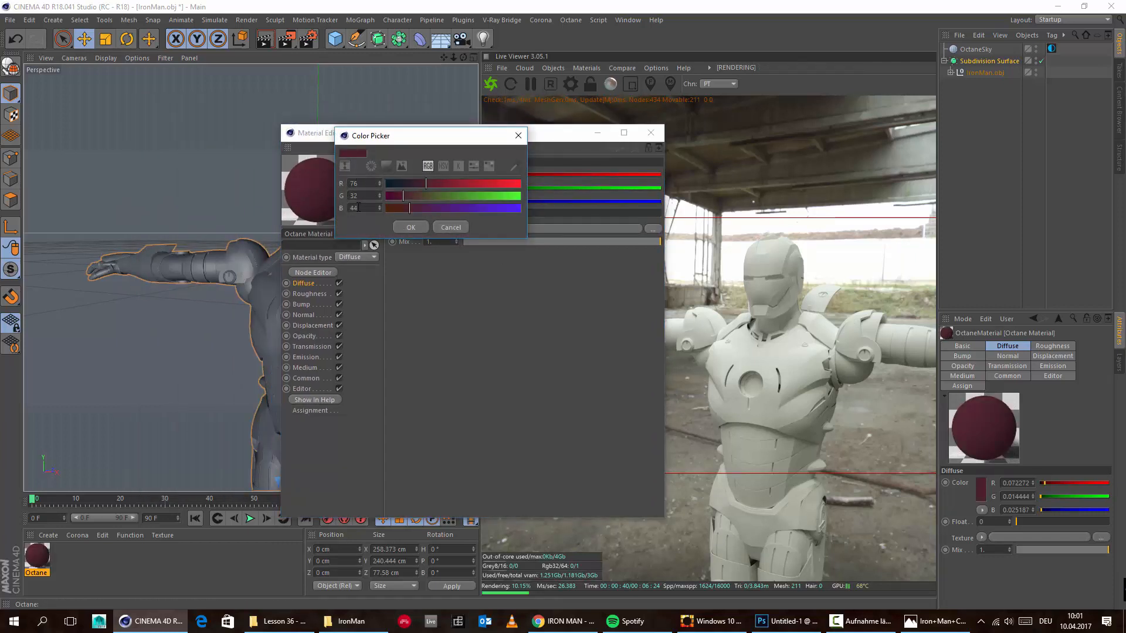
click(417, 225)
Step: Switch the material type to Glossy and sample its specular colour from the reference photo's red armour, RGB 91, 41, 52
drag(423, 133, 594, 146)
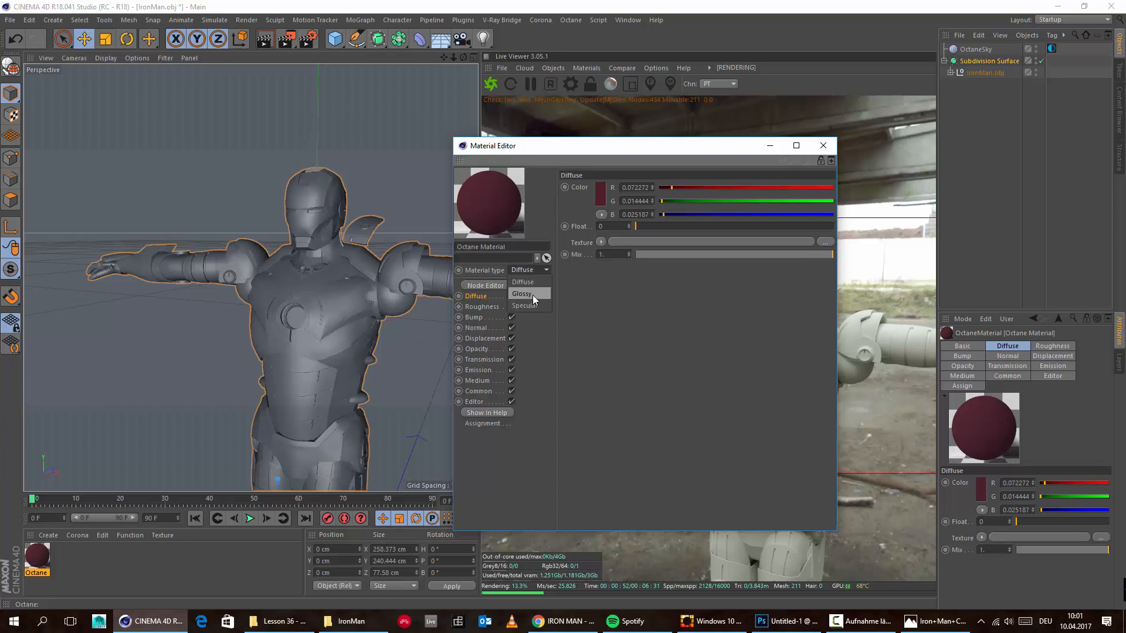
click(532, 295)
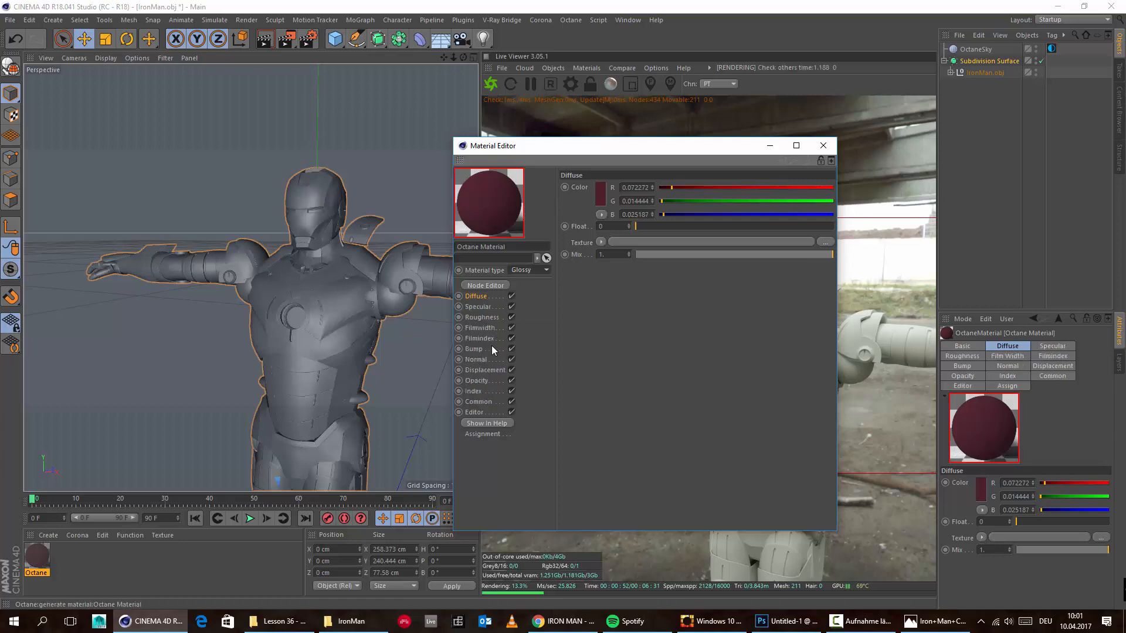
click(478, 308)
click(596, 205)
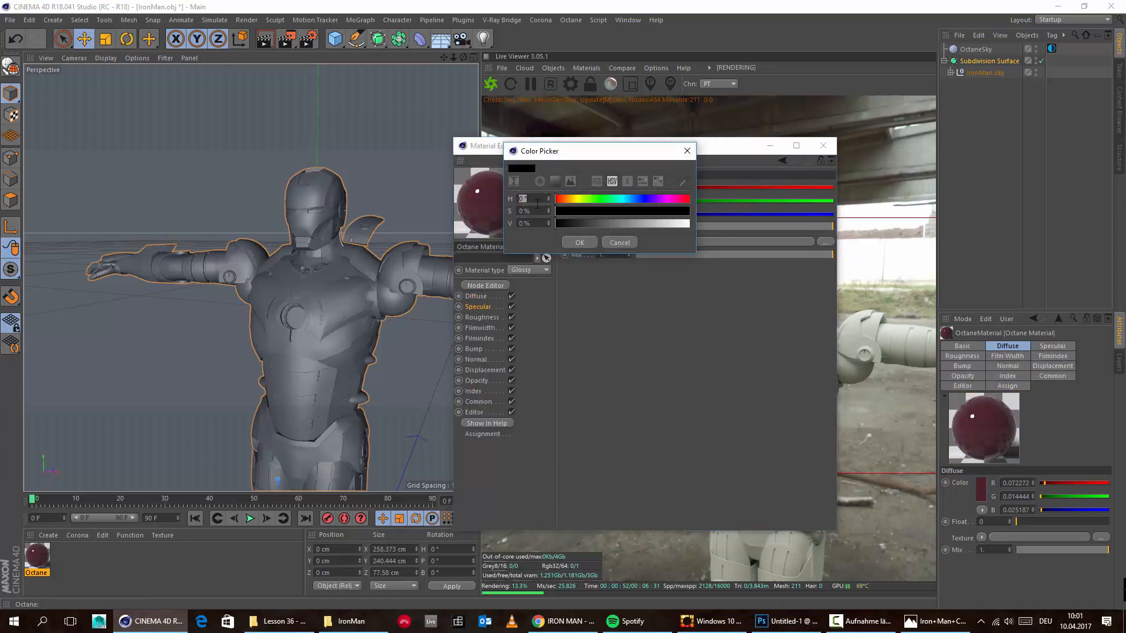
click(683, 182)
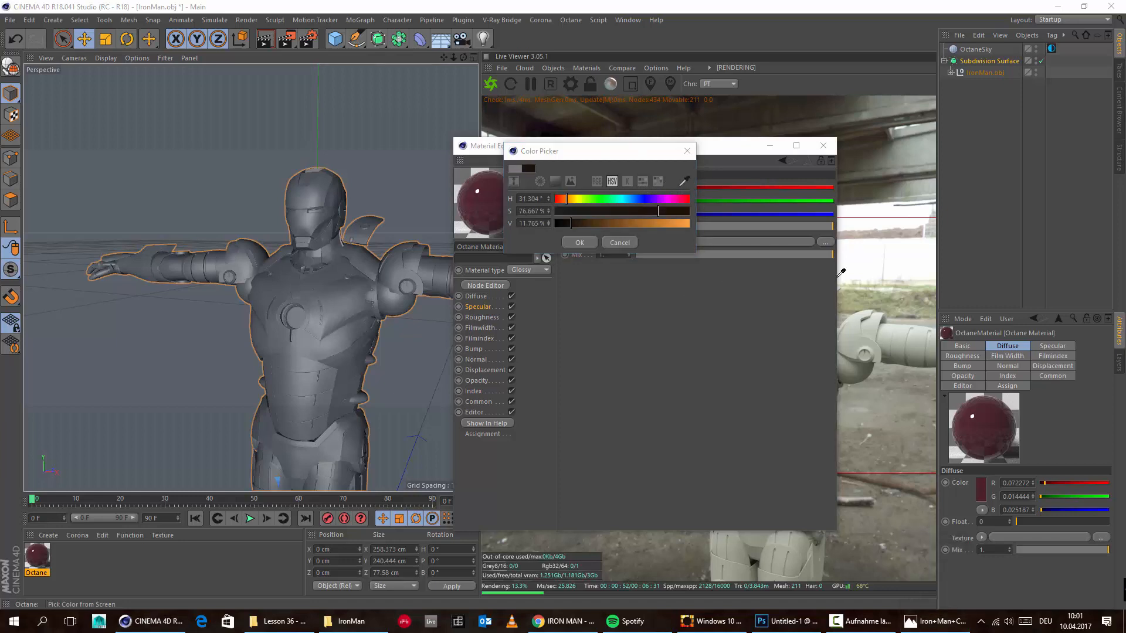
key(alt+Tab)
key(alt+Tab)
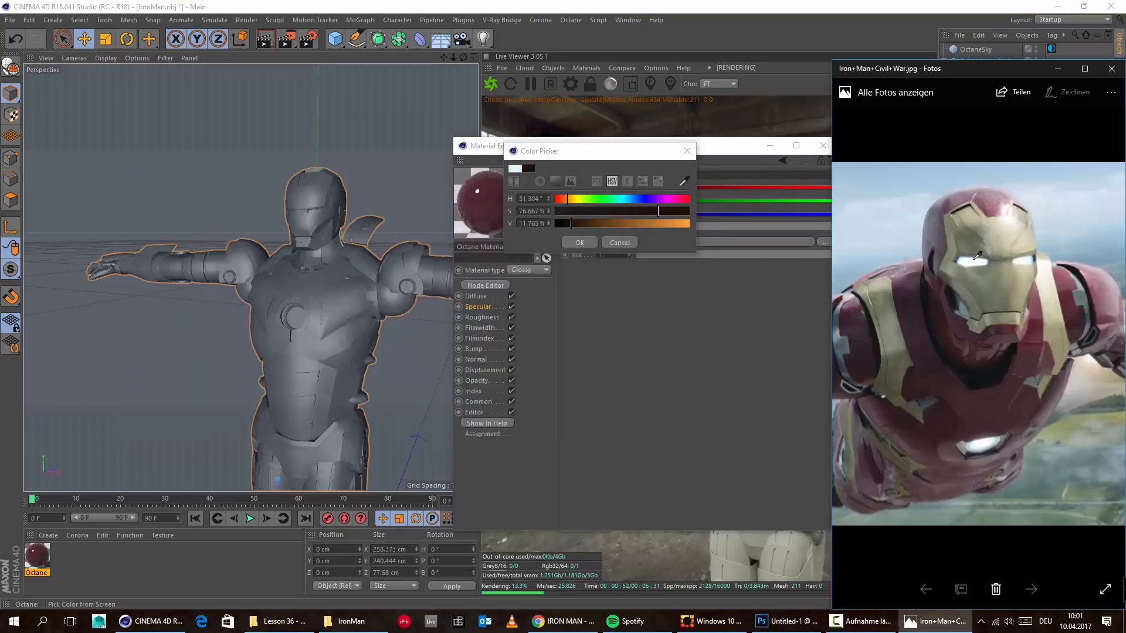
click(1073, 295)
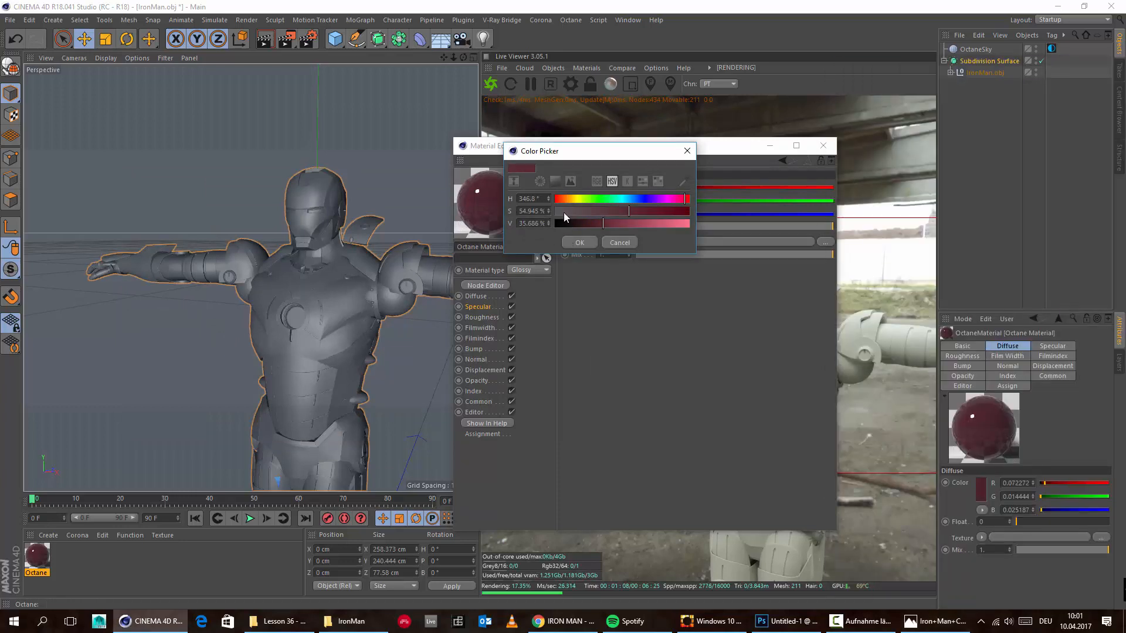
click(596, 182)
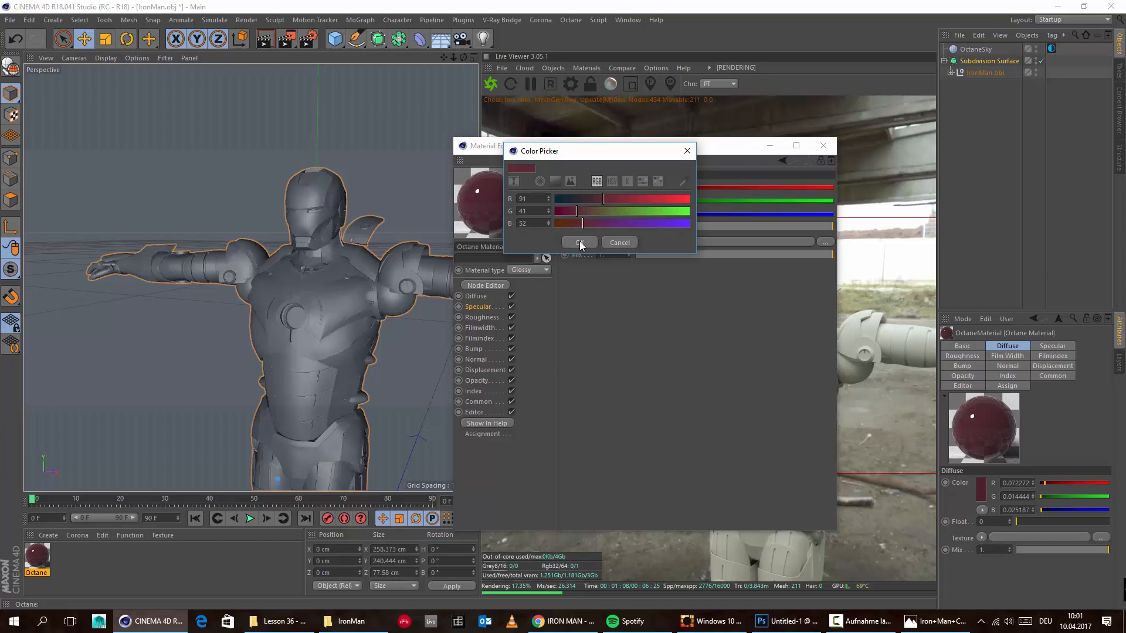
click(580, 242)
Step: Set the glossy material's diffuse colour to black and its index to 8
click(604, 190)
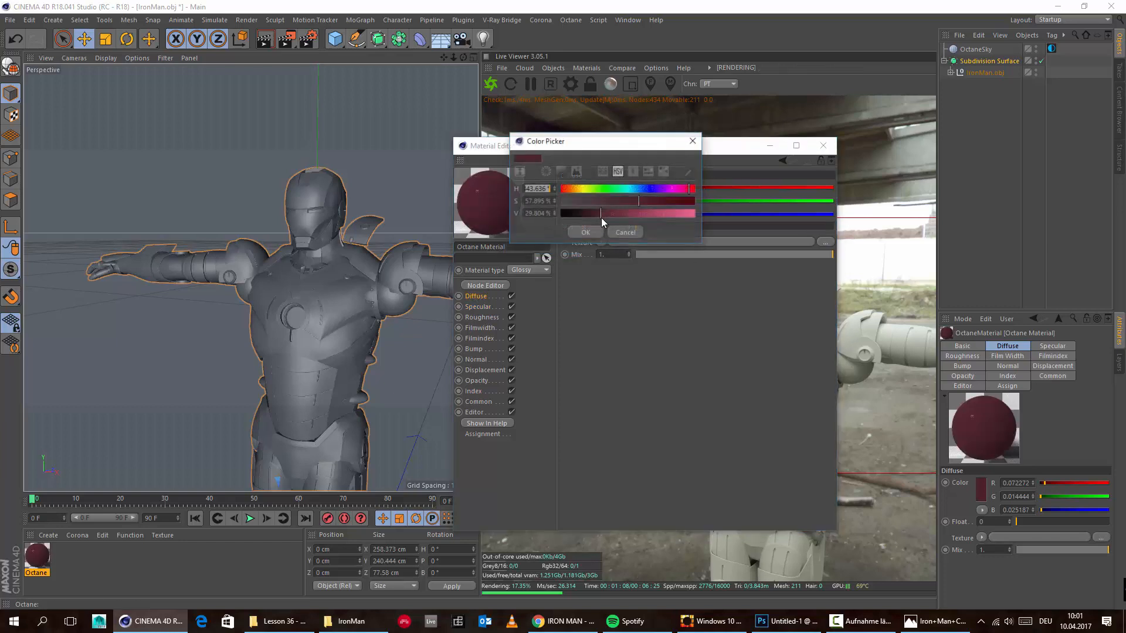
click(575, 211)
click(581, 237)
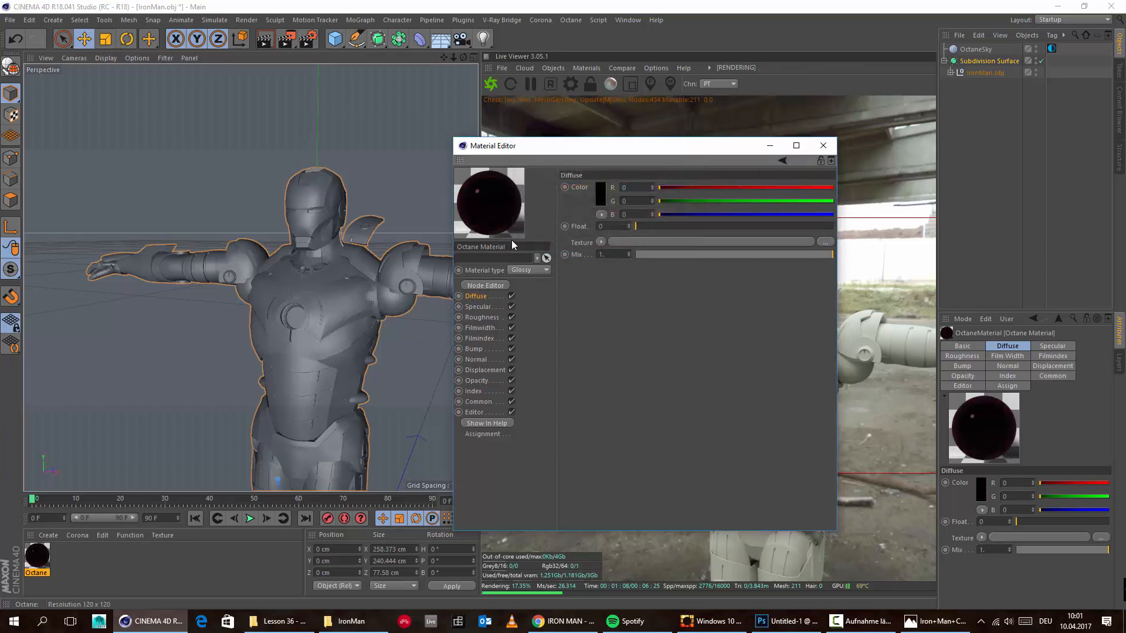
click(475, 392)
drag(672, 188, 841, 191)
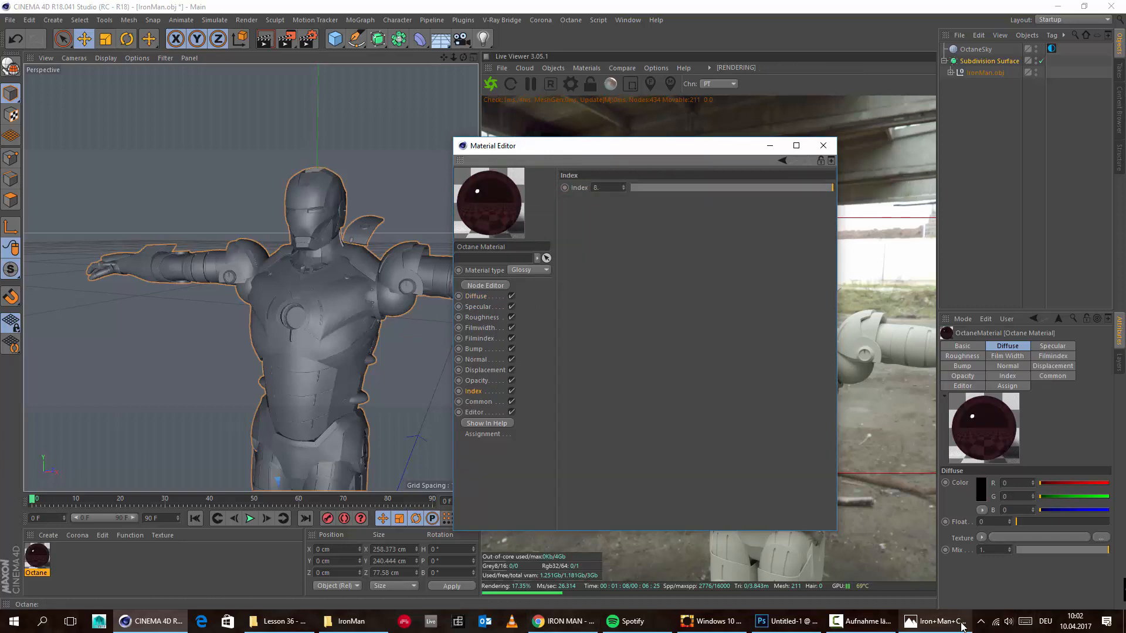
Step: Apply the dark red Octane Material to the figure's chest in the perspective viewport and move the Material Editor aside
click(935, 621)
click(50, 557)
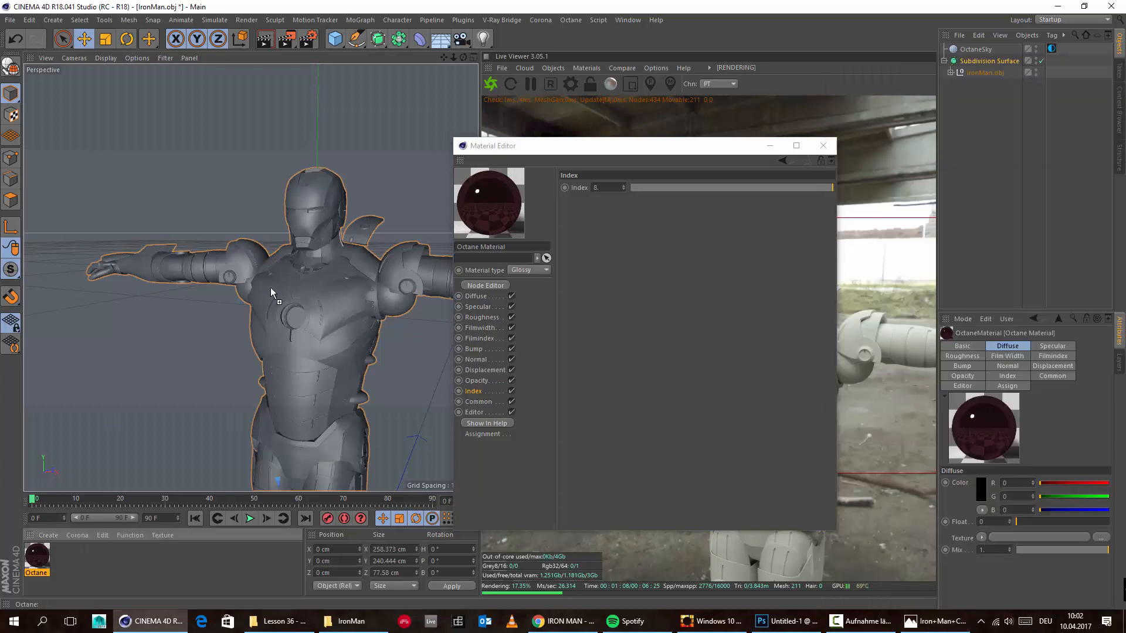
drag(287, 276, 358, 342)
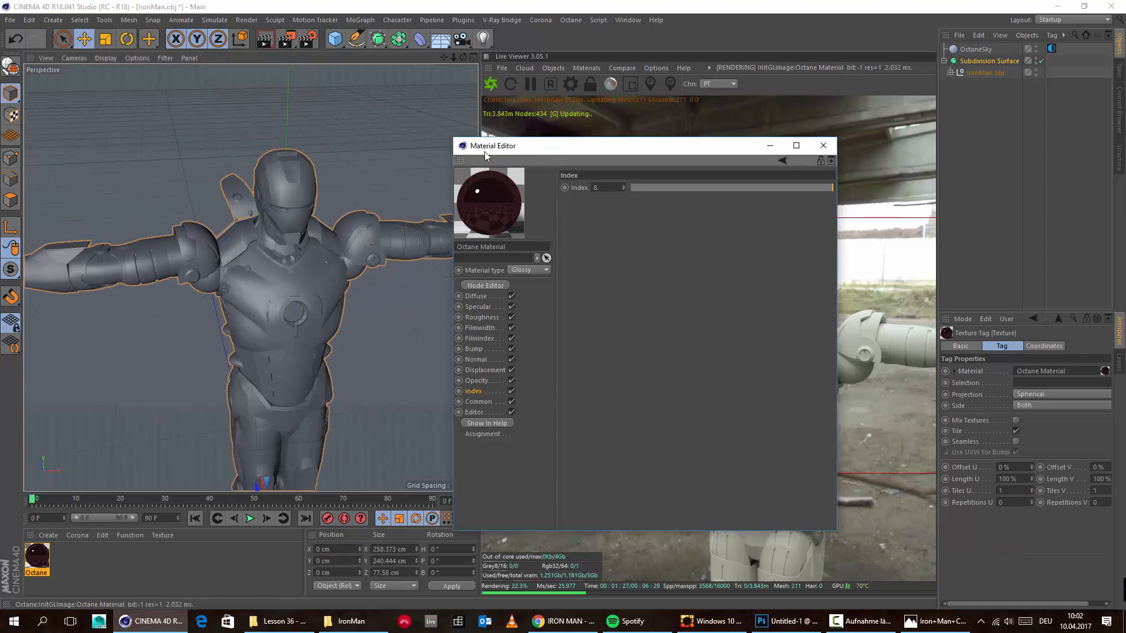
drag(539, 152, 454, 194)
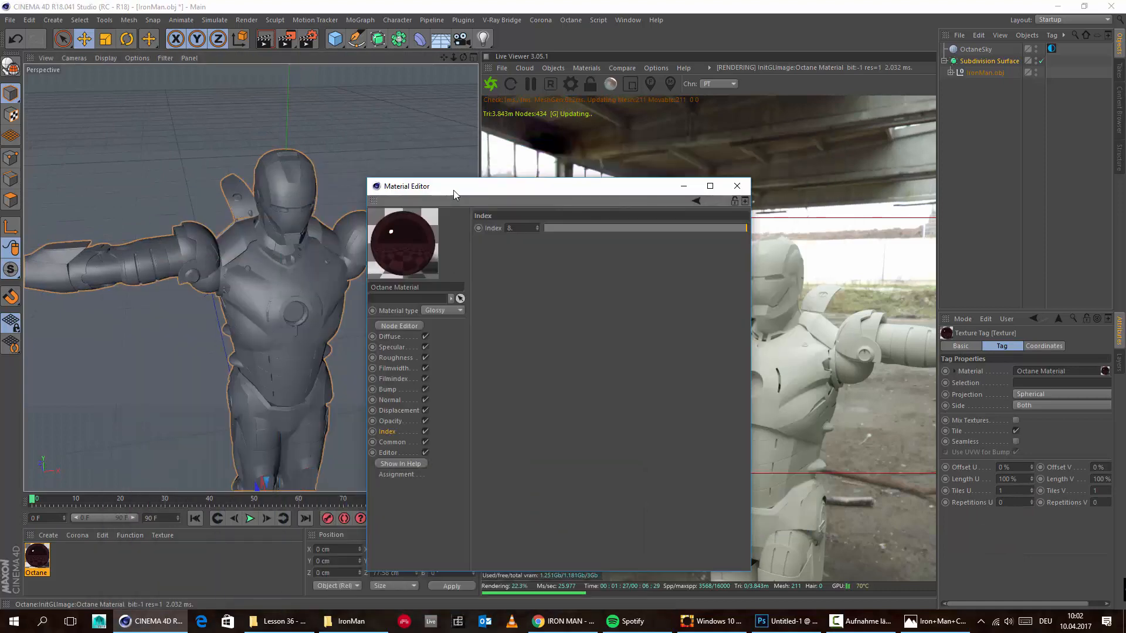
Step: Expand the IronMan.obj hierarchy and delete the column of undefined texture tags from its parts
click(950, 72)
click(1053, 87)
scroll(1053, 129, down, 20)
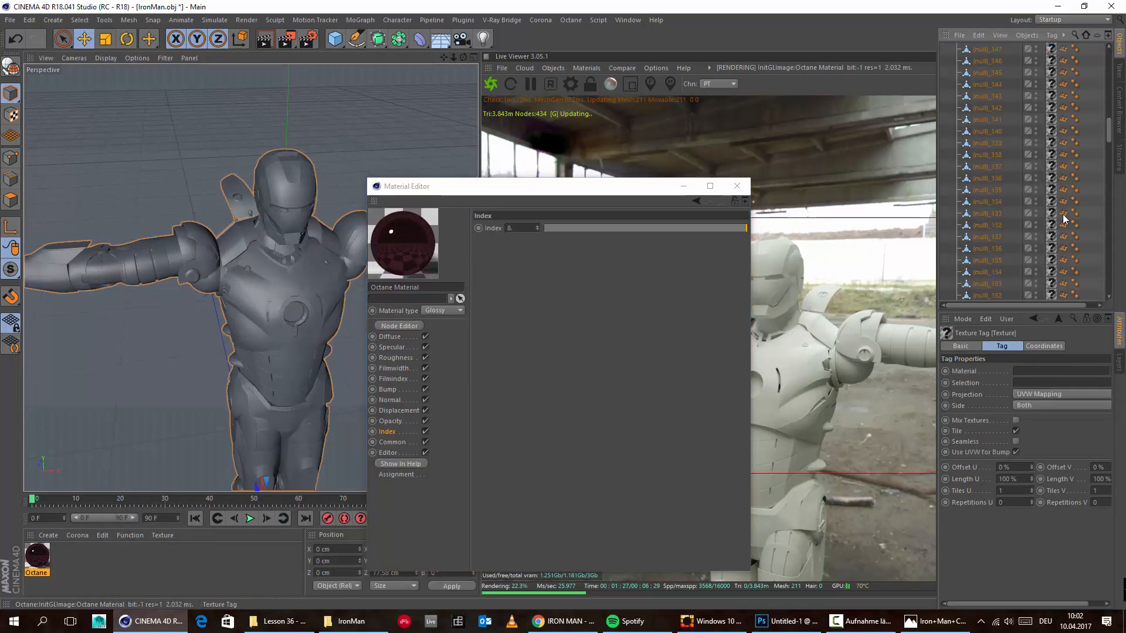
scroll(1050, 186, down, 6)
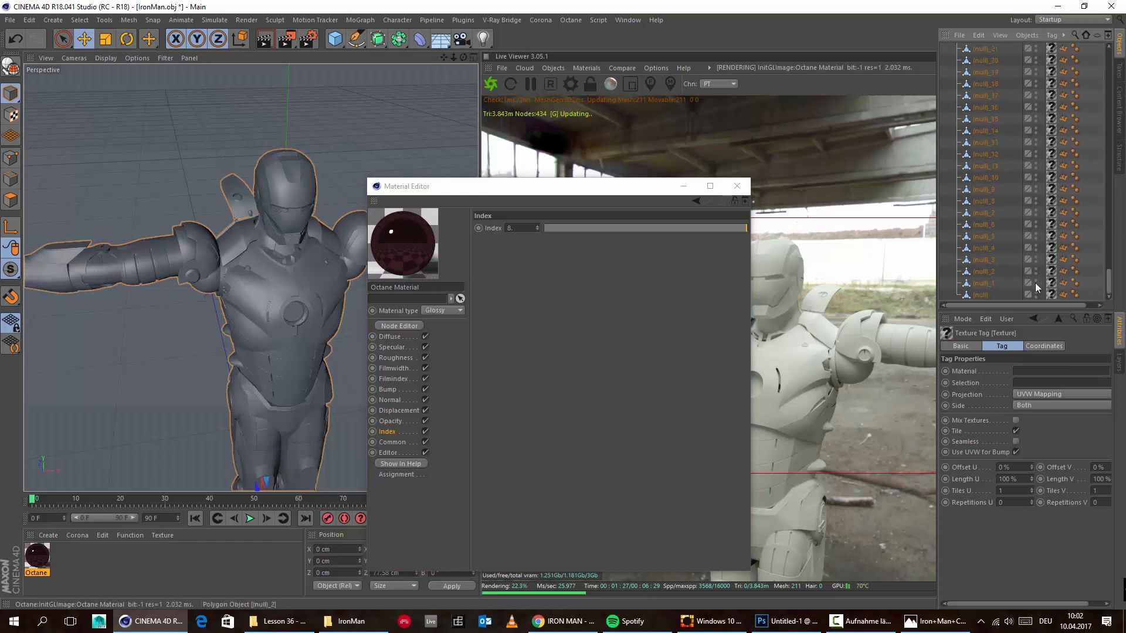
shift+click(1050, 297)
key(Delete)
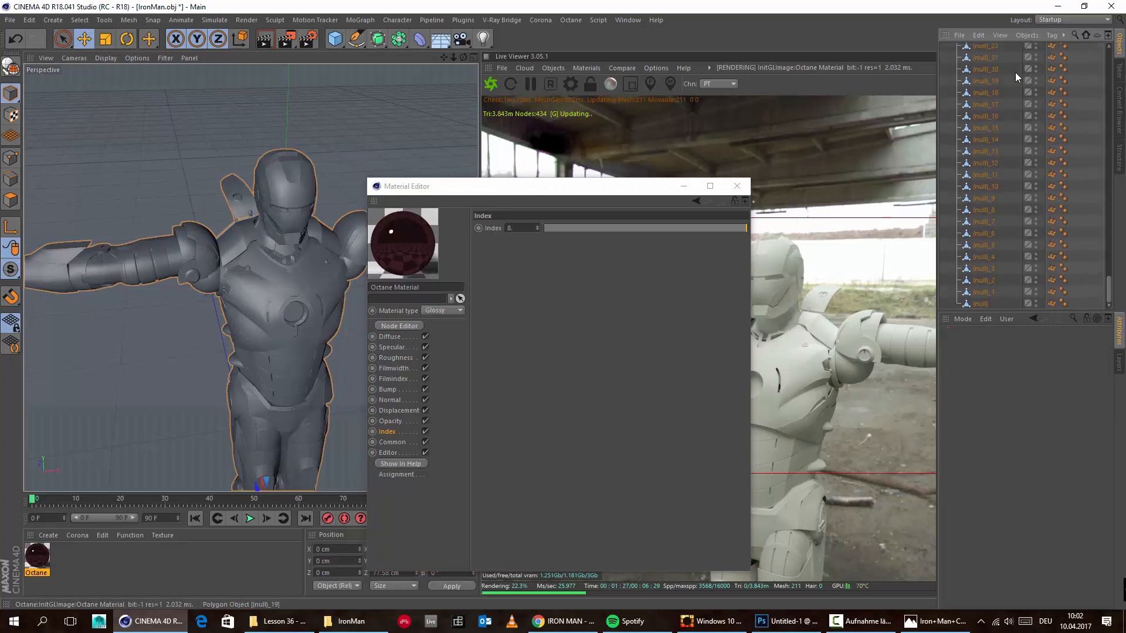
Step: Delete the leftover texture tags on part (null)_96 and restart the Octane live render
scroll(1017, 175, up, 20)
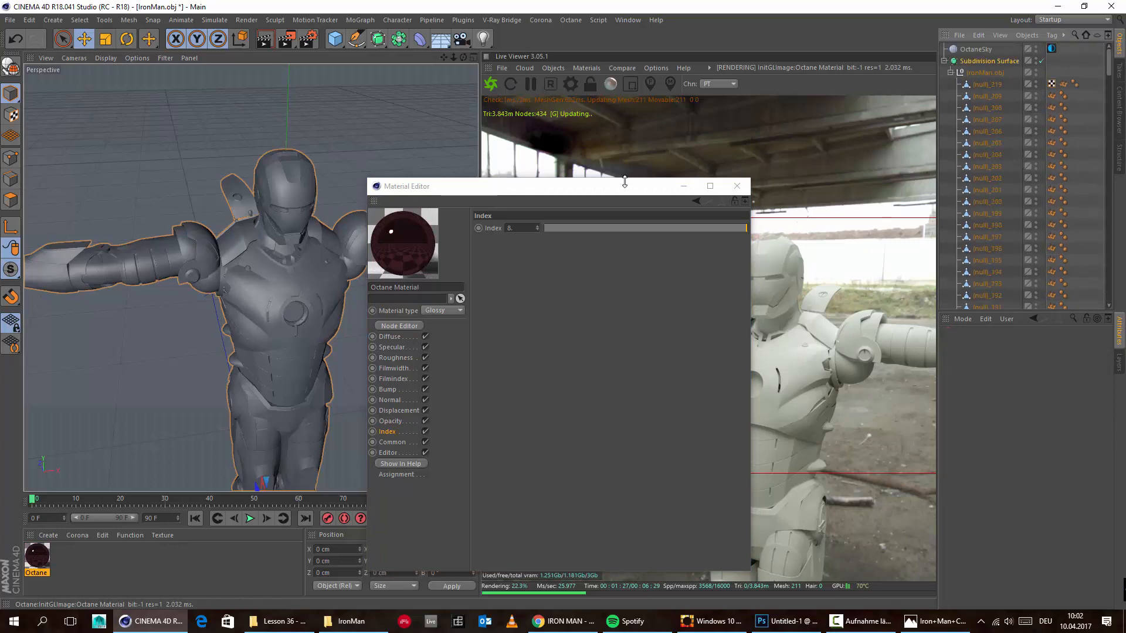
scroll(1050, 219, down, 20)
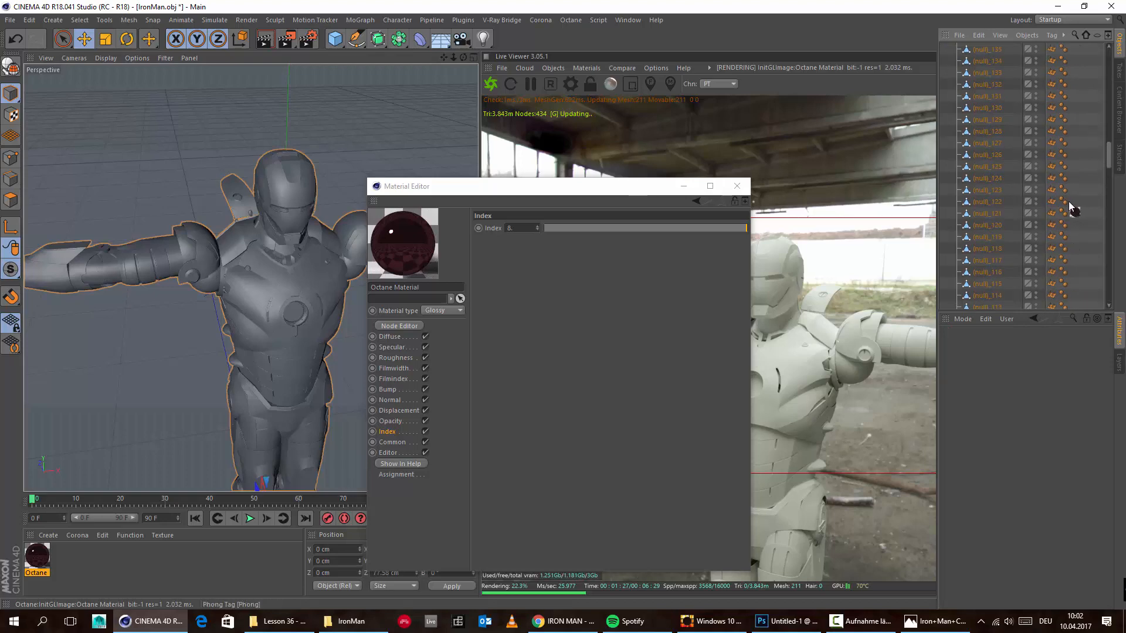
click(1074, 224)
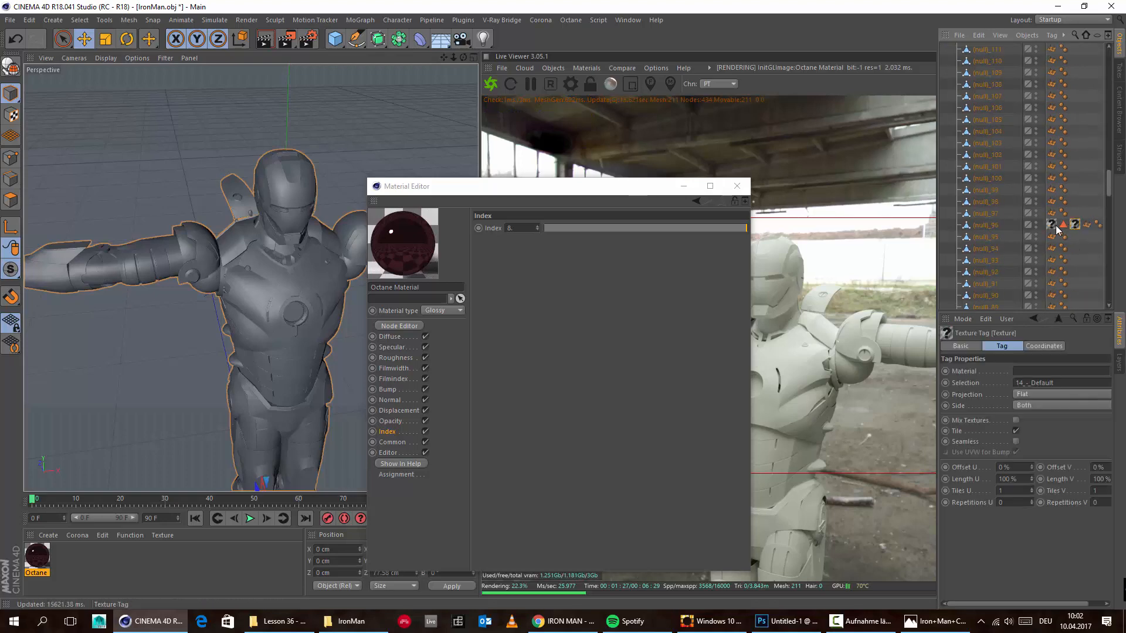
key(Delete)
drag(593, 188, 402, 84)
click(491, 84)
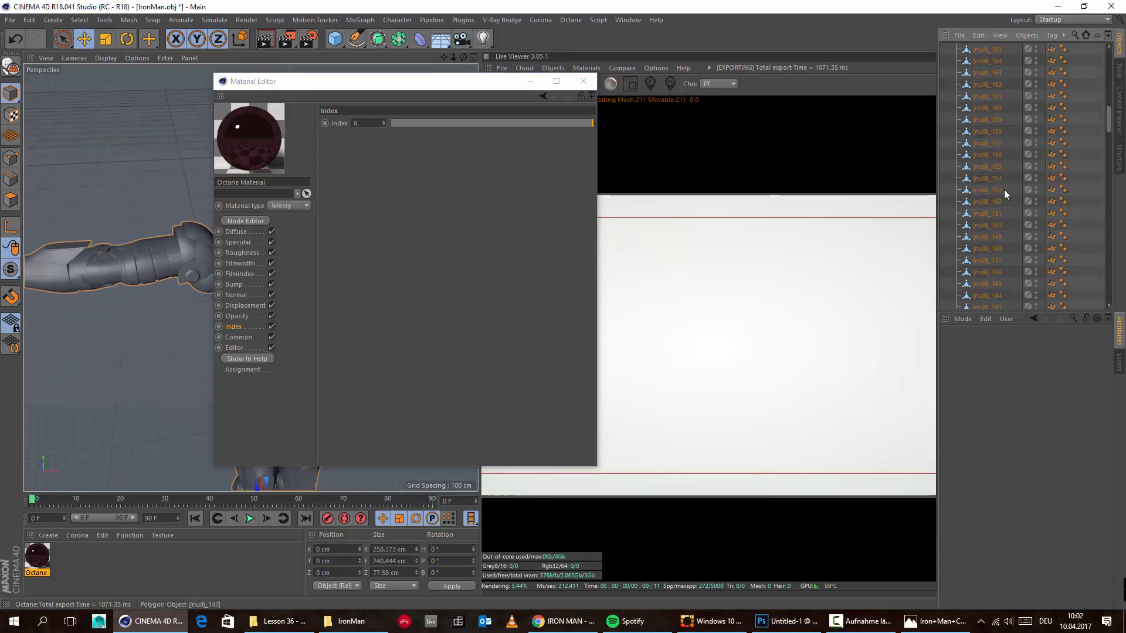
Step: Set the Subdivision Surface's editor and renderer subdivisions to 1, then minimise the Material Editor
scroll(1009, 188, up, 15)
click(989, 61)
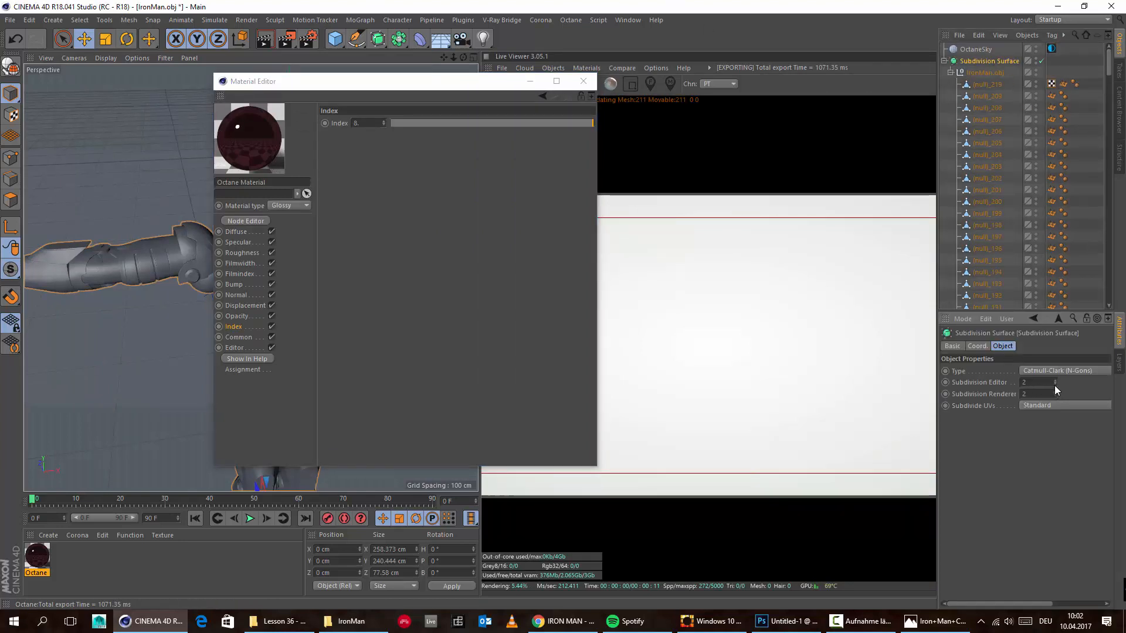
click(1056, 385)
click(1056, 396)
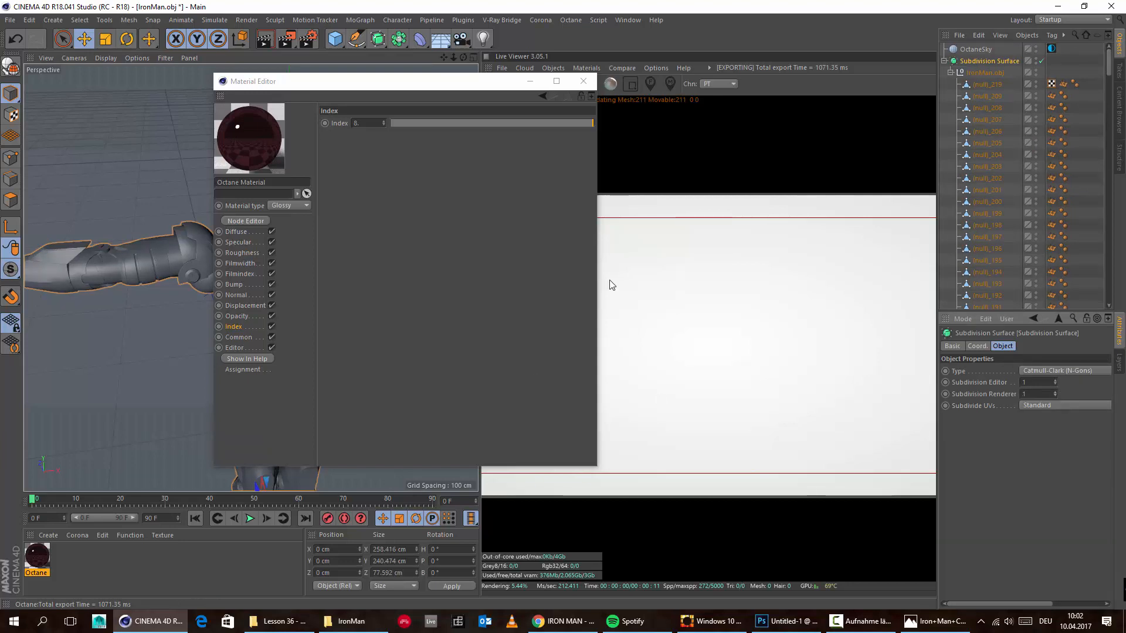
click(530, 81)
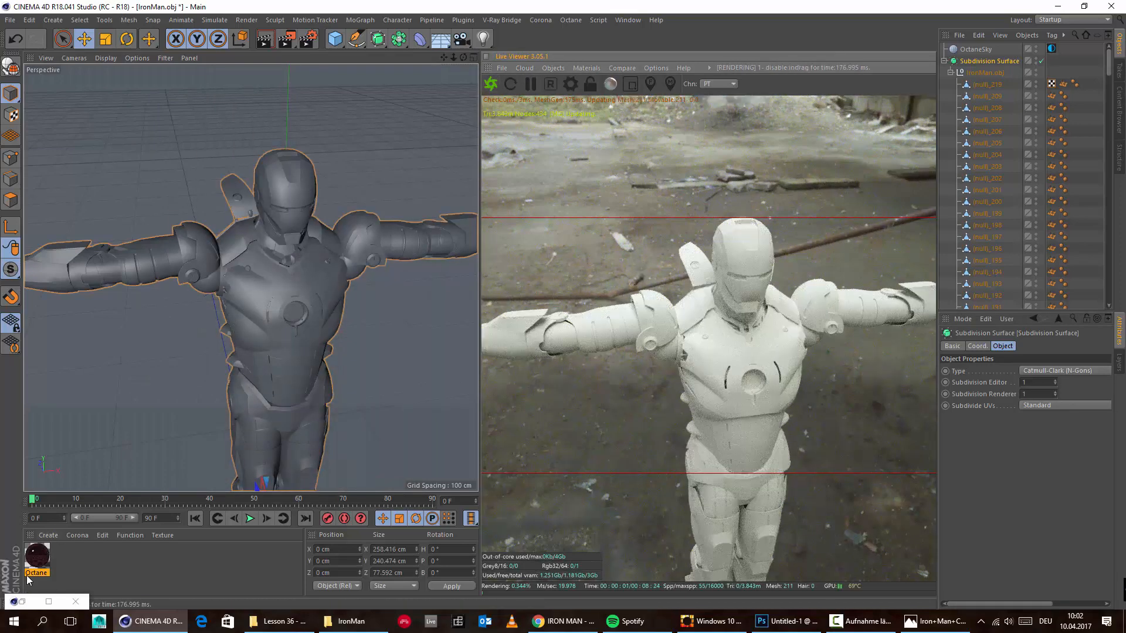
Step: Apply the Octane Material to the figure's chest again and remove the duplicate texture tag from part (null)_121
drag(32, 564, 276, 280)
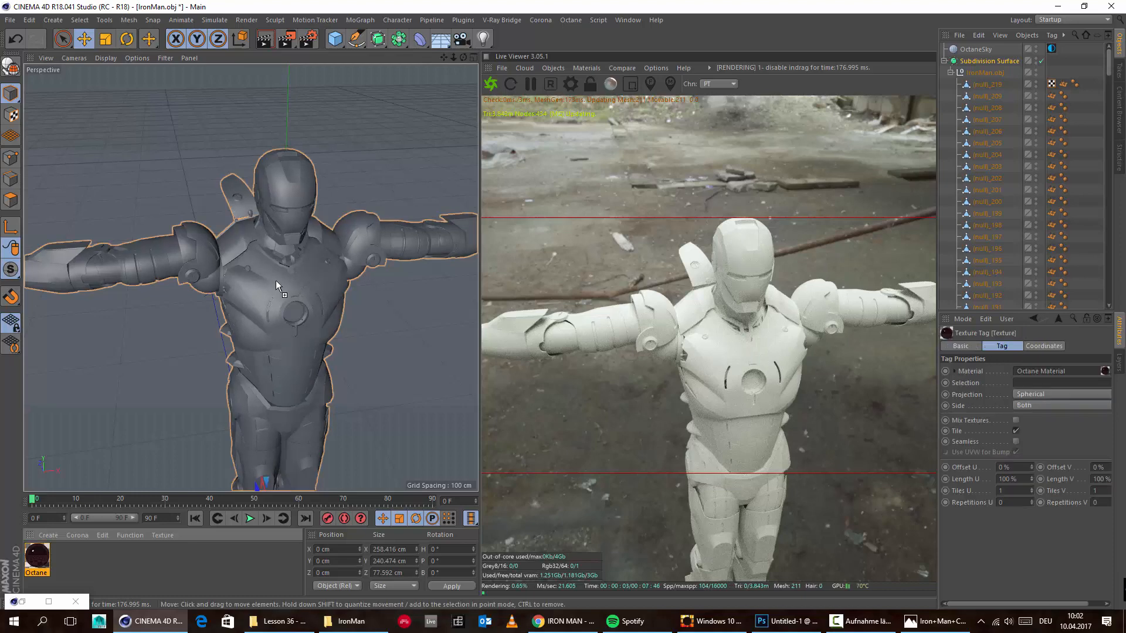
scroll(1056, 227, down, 5)
scroll(1056, 227, down, 4)
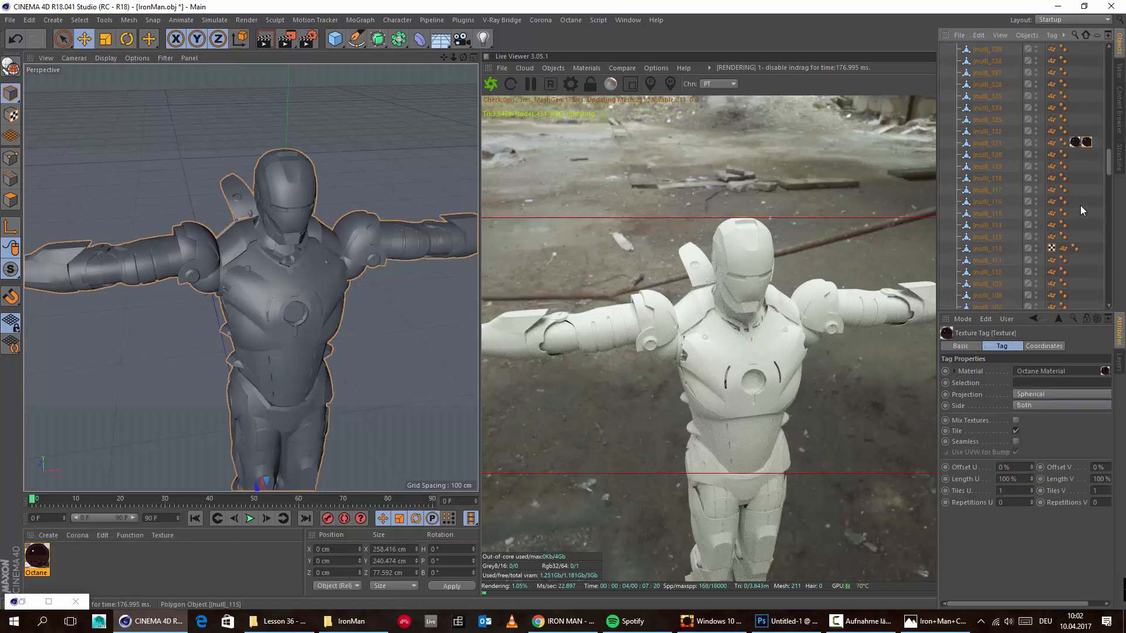
drag(1074, 151, 1081, 146)
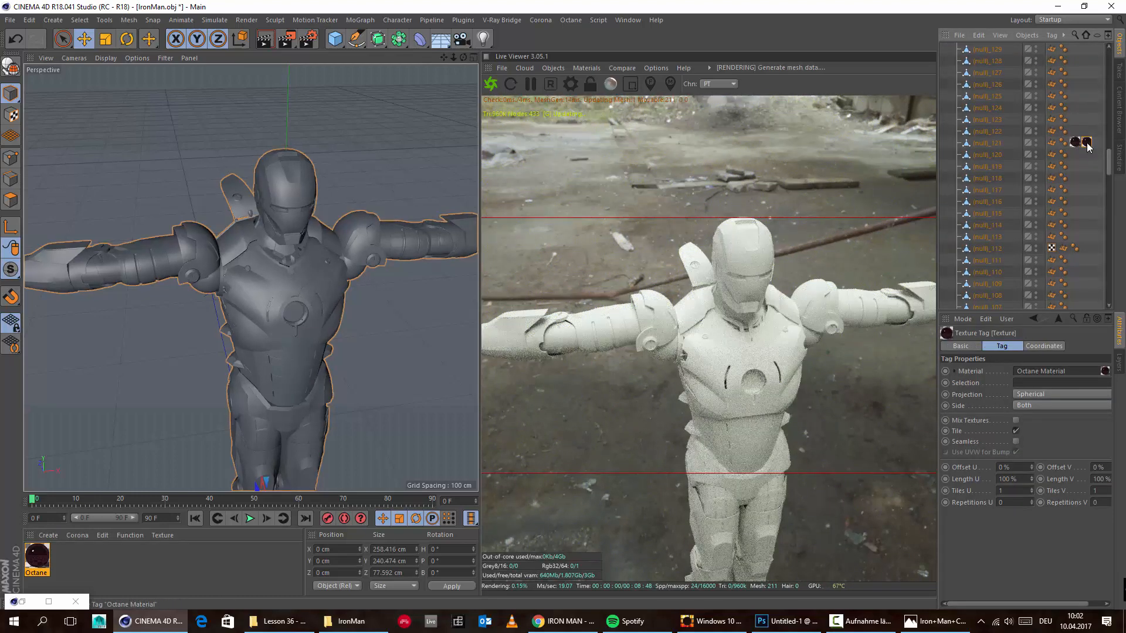
double_click(1076, 143)
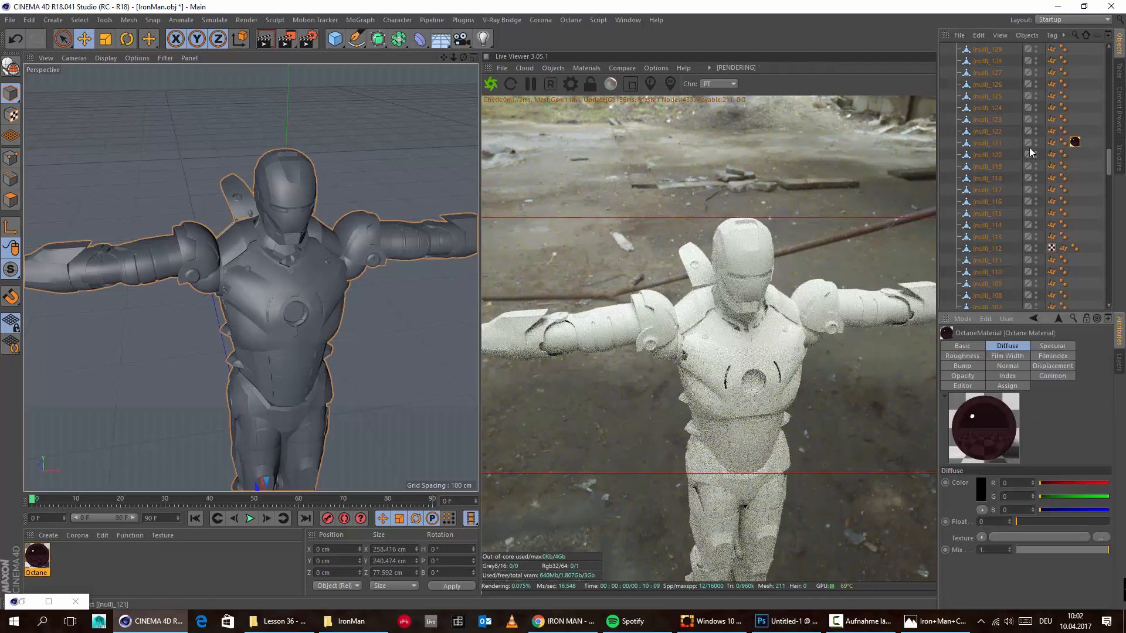
Step: Select part (null)_121, which carries the Octane Material, to locate it on the figure
drag(980, 143, 983, 143)
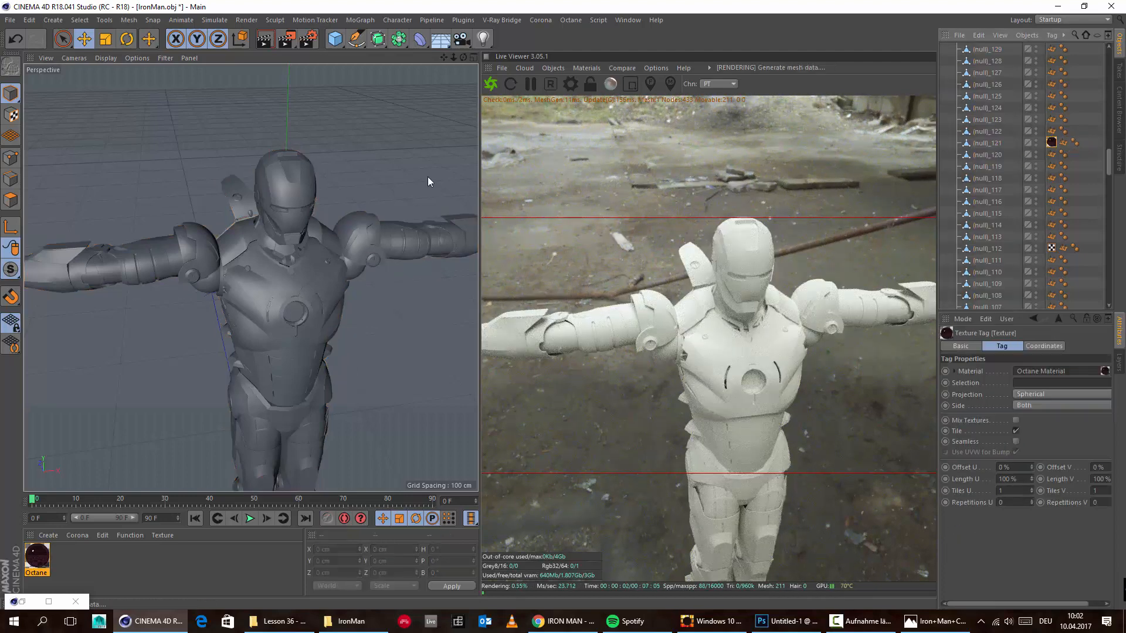
scroll(277, 262, up, 3)
alt+drag(241, 318, 199, 229)
click(987, 145)
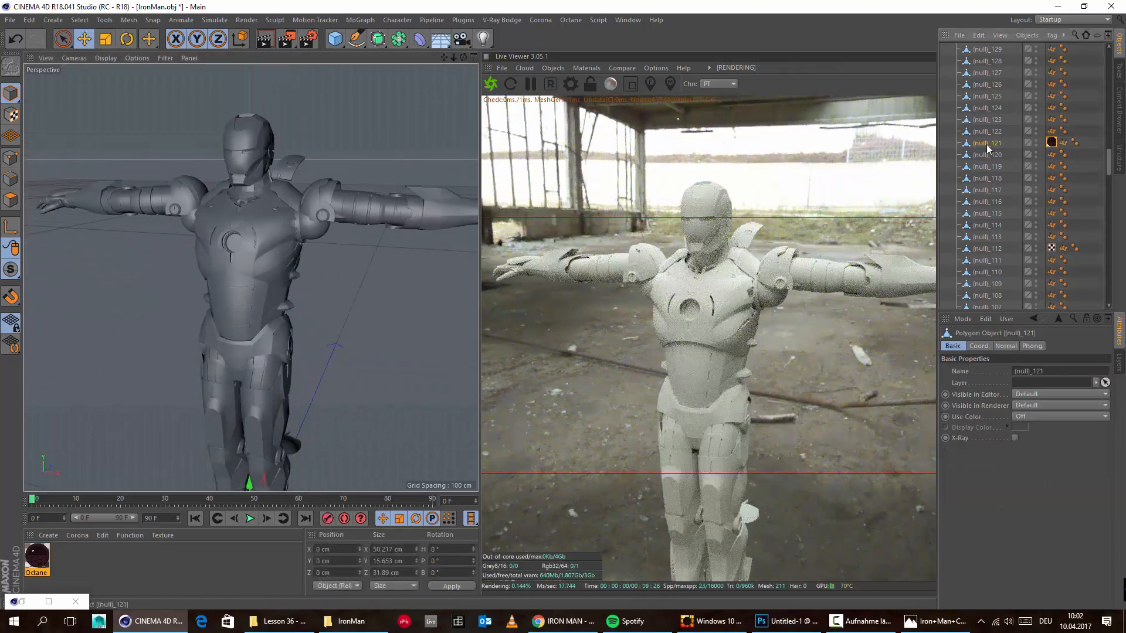
Step: Check the figure's mesh by showing its wireframe lines in the viewport, and restore the plain shaded display
scroll(311, 325, down, 3)
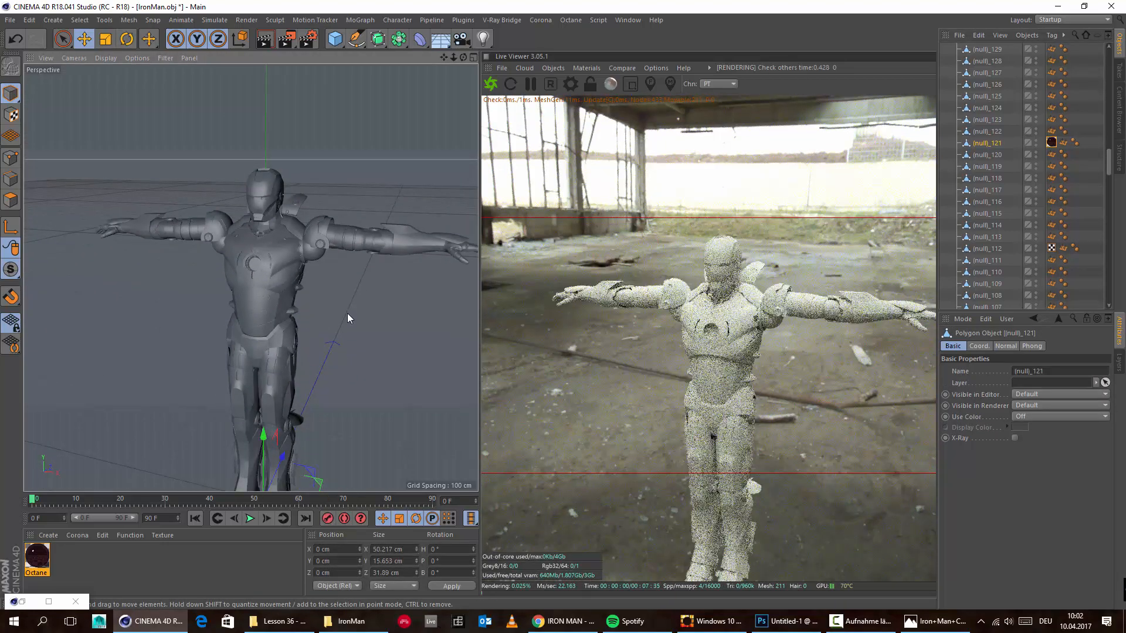
alt+middle_drag(347, 313, 353, 203)
click(105, 58)
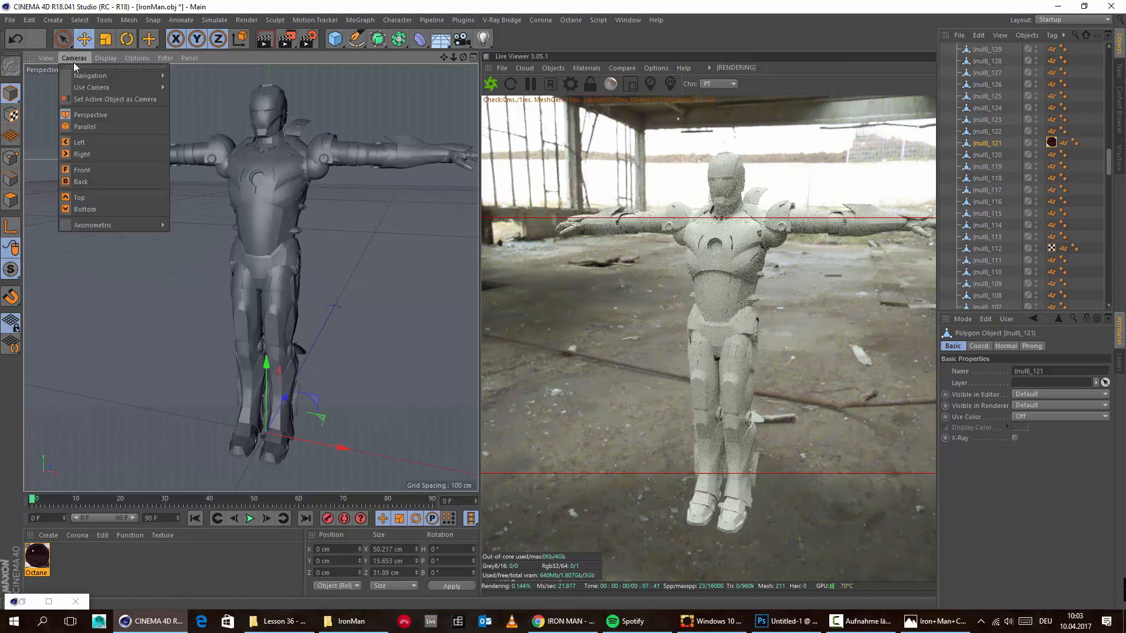
click(127, 87)
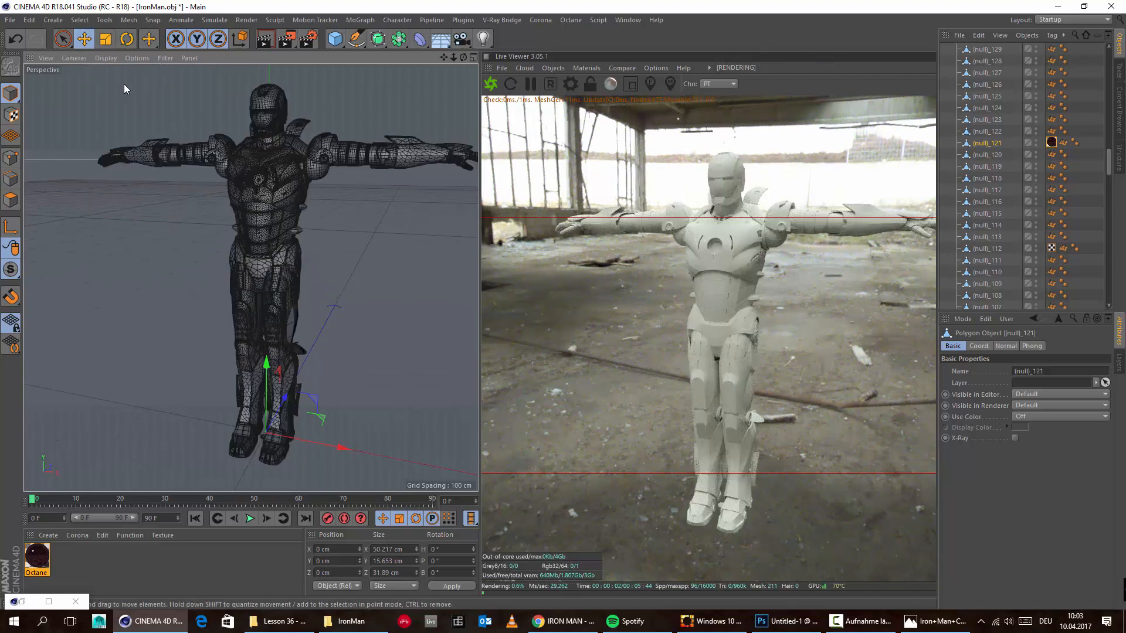
click(95, 58)
click(108, 73)
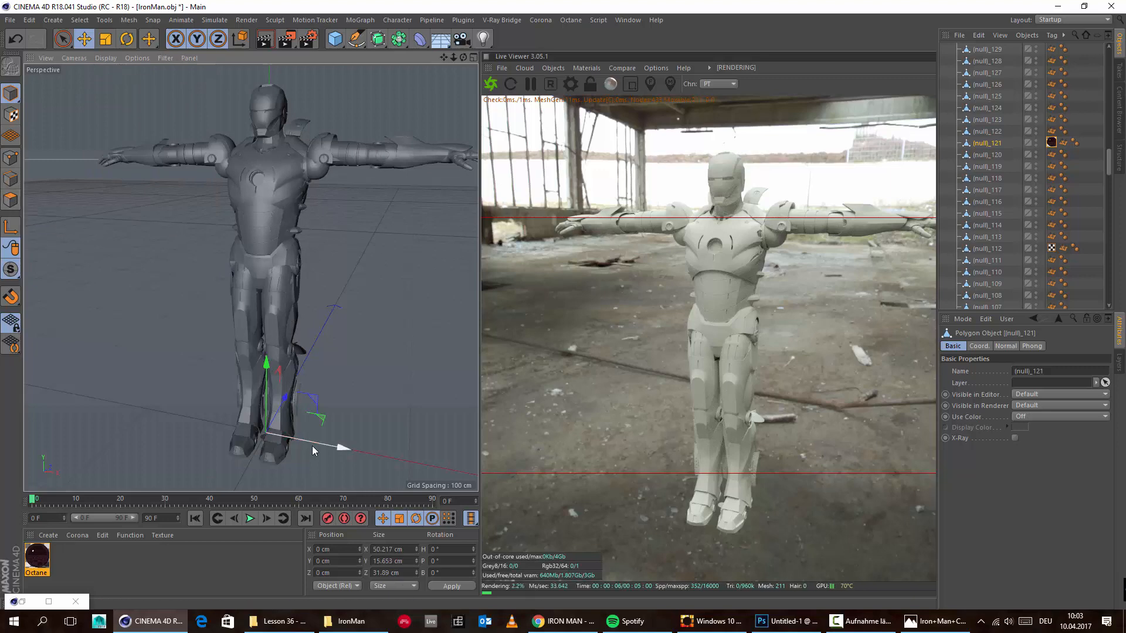
Step: Try moving part (null)_121 sideways along the X axis, and undo the moves
drag(375, 453, 471, 468)
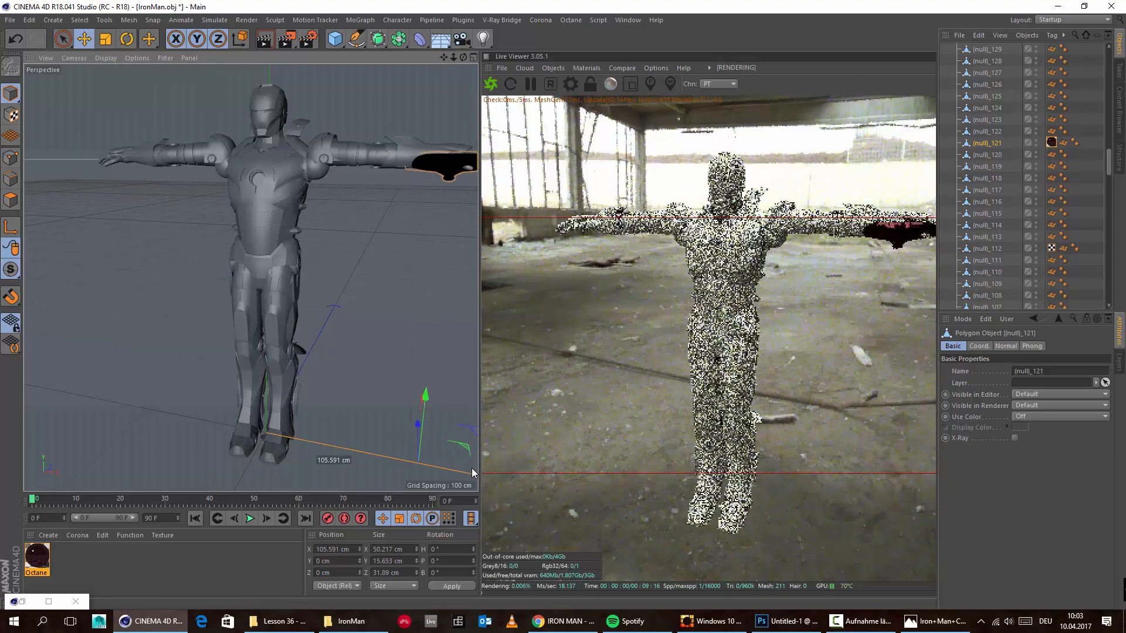
drag(78, 417, 109, 407)
click(16, 40)
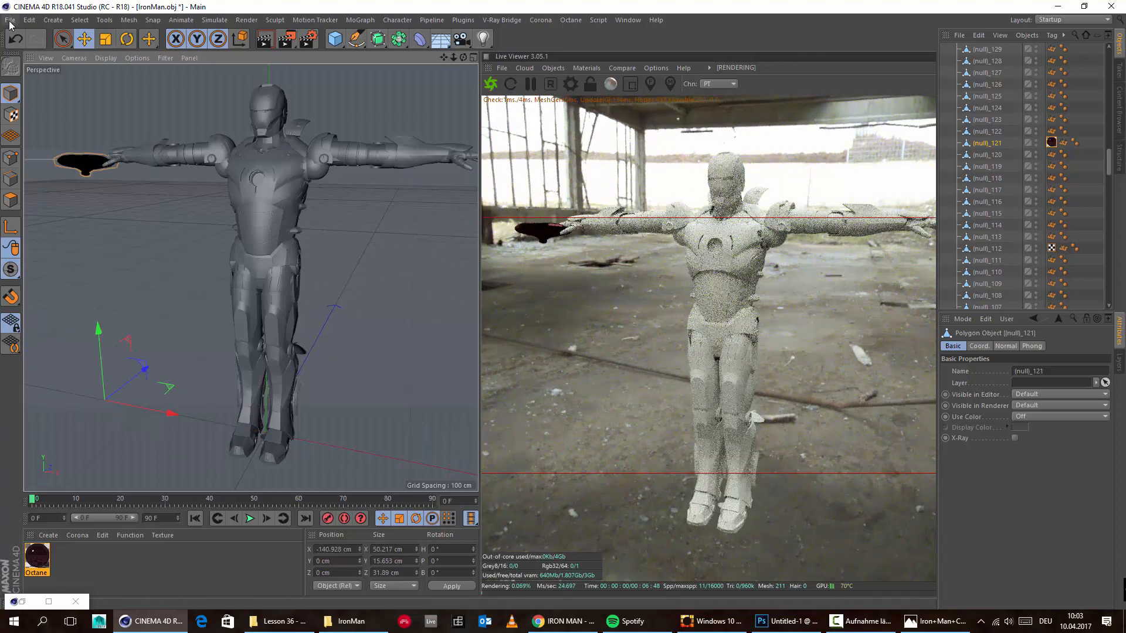
click(16, 40)
Step: Try applying the Octane Material to the whole figure under the Subdivision Surface, restart the live render, and undo the assignment
click(279, 166)
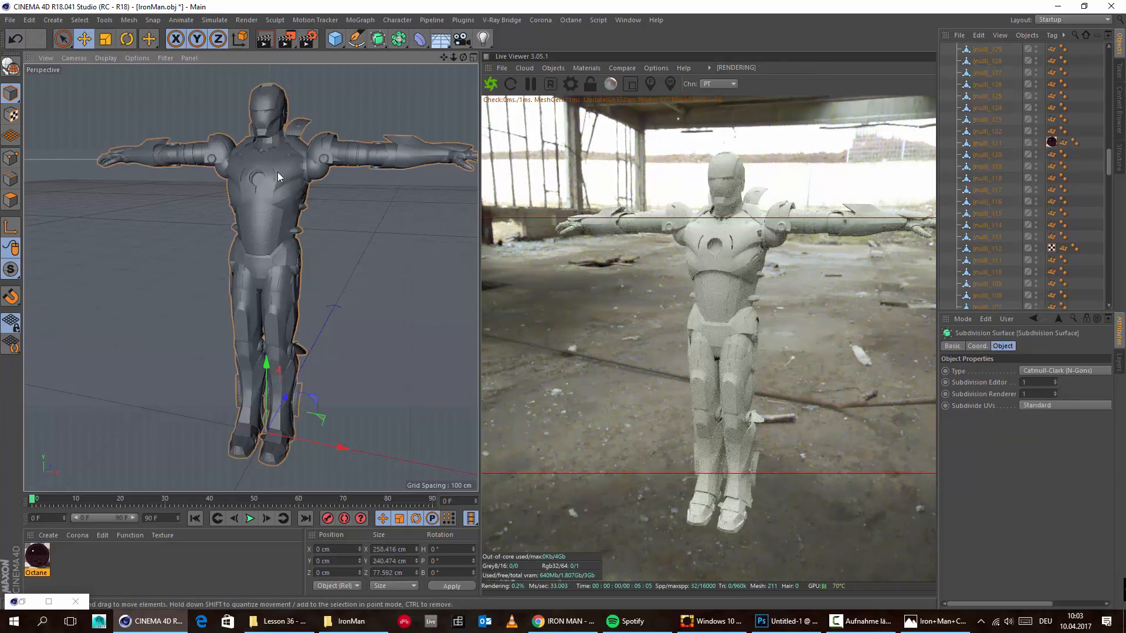
scroll(279, 175, up, 3)
scroll(279, 175, up, 3)
alt+drag(305, 205, 312, 203)
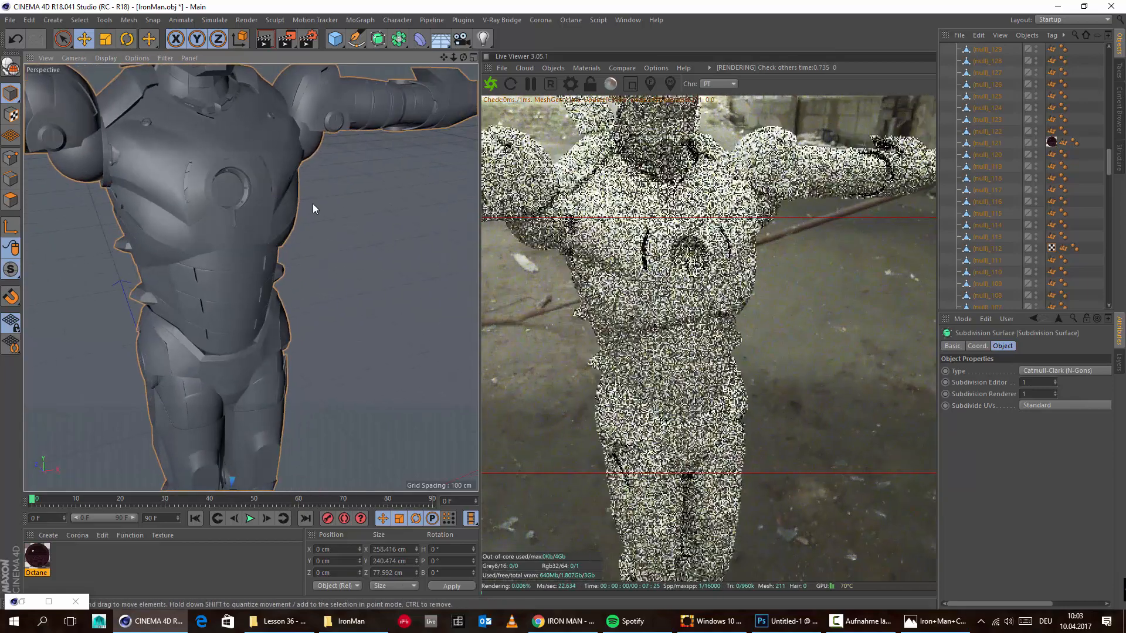
alt+middle_drag(312, 203, 420, 372)
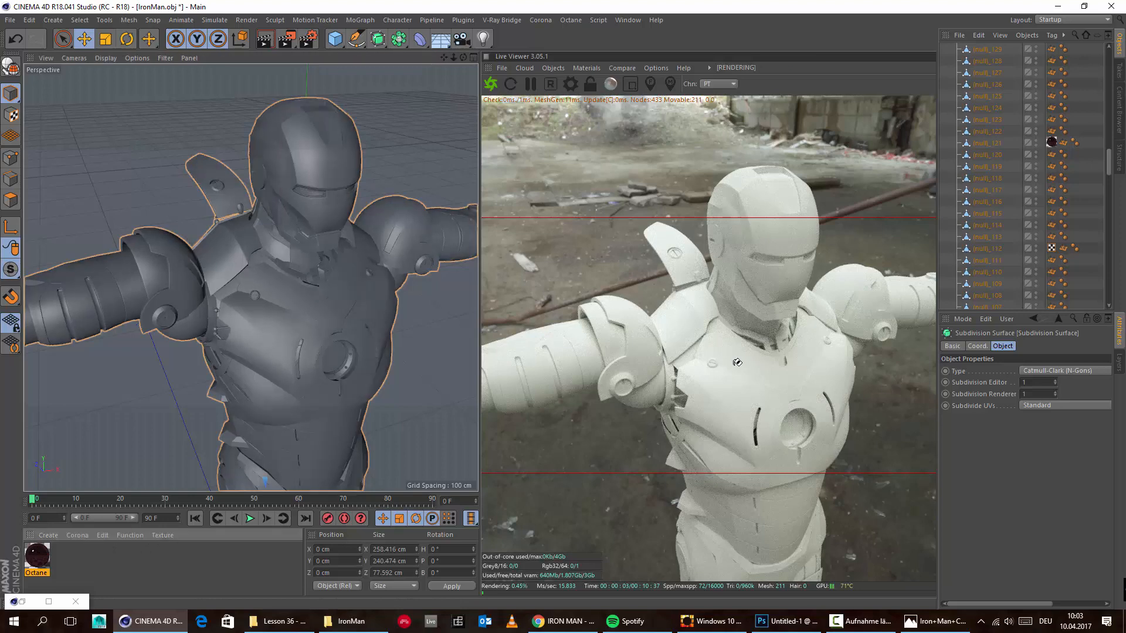
drag(738, 363, 738, 364)
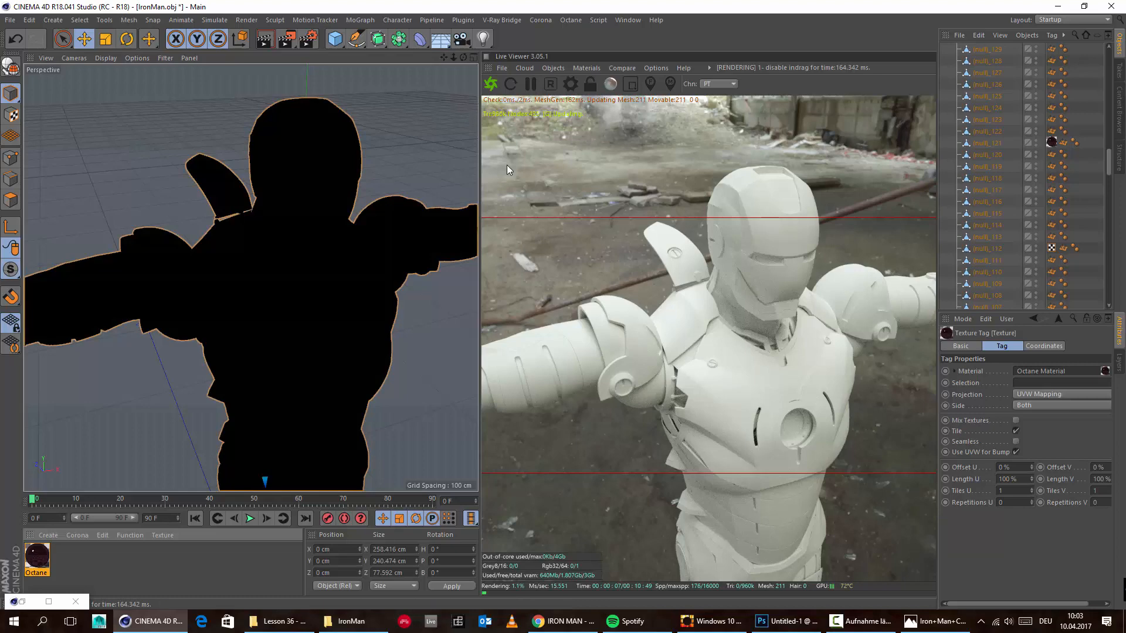
click(510, 85)
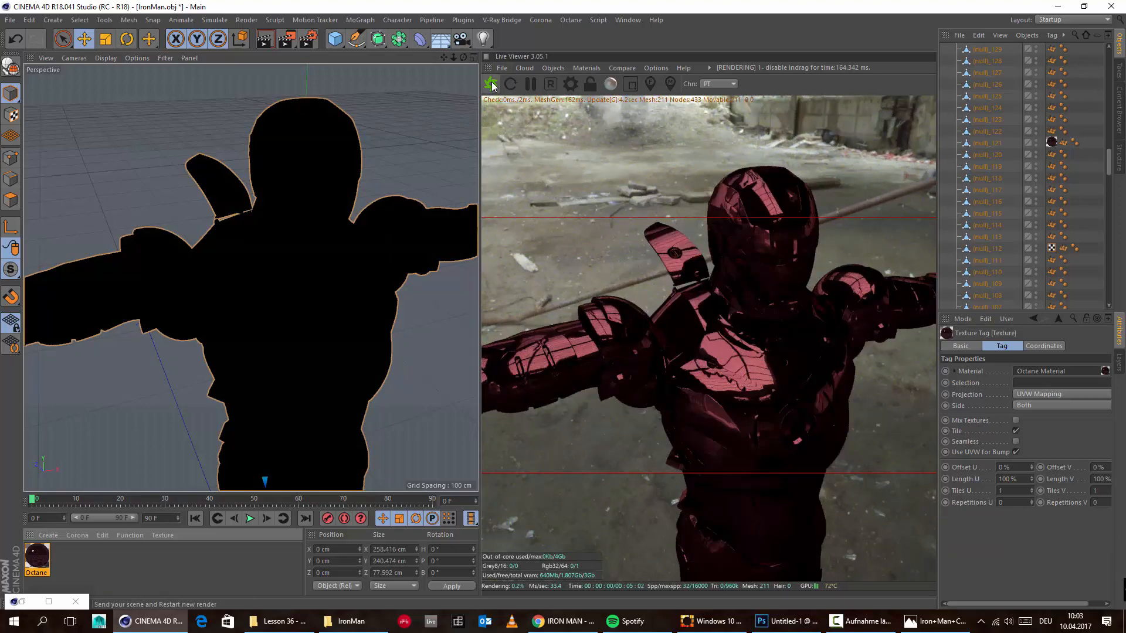
alt+drag(210, 318, 174, 301)
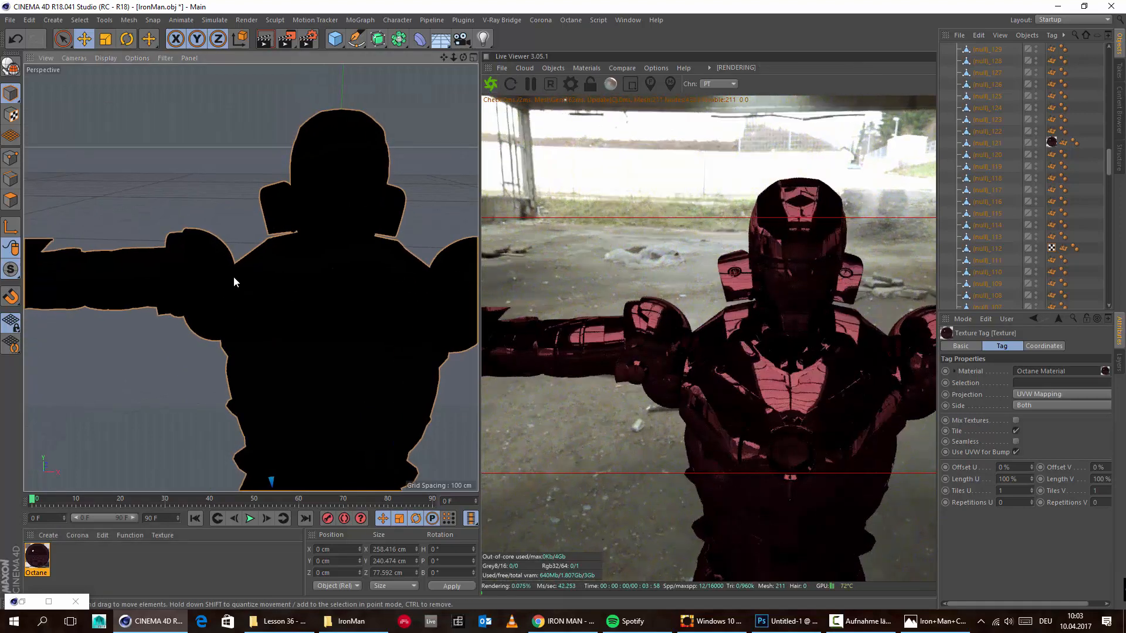
alt+drag(352, 352, 410, 209)
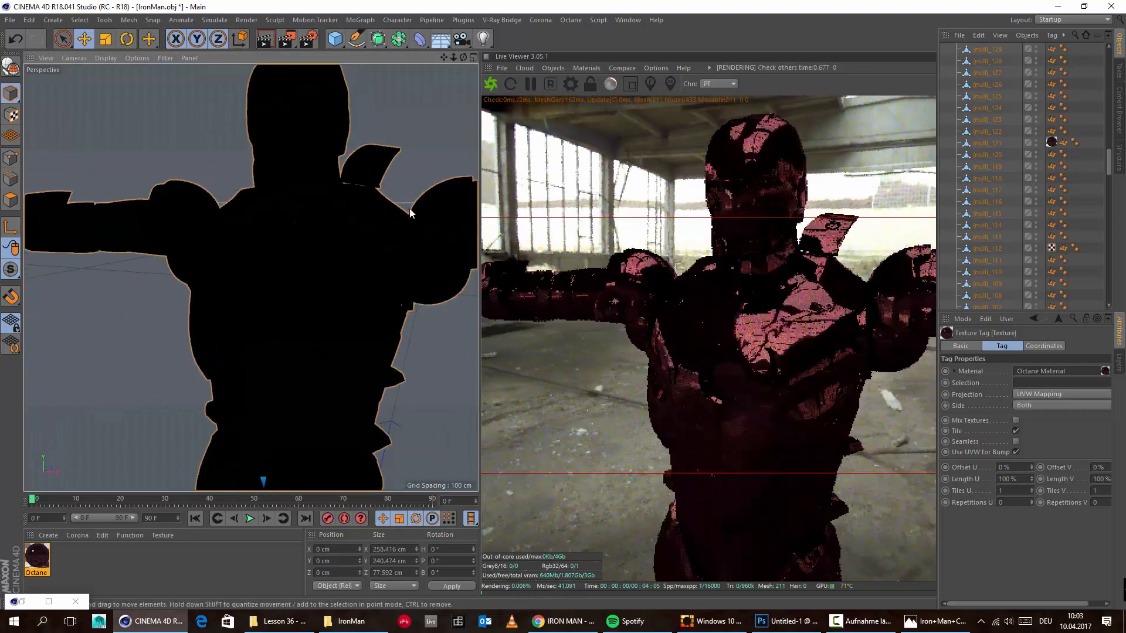
click(15, 39)
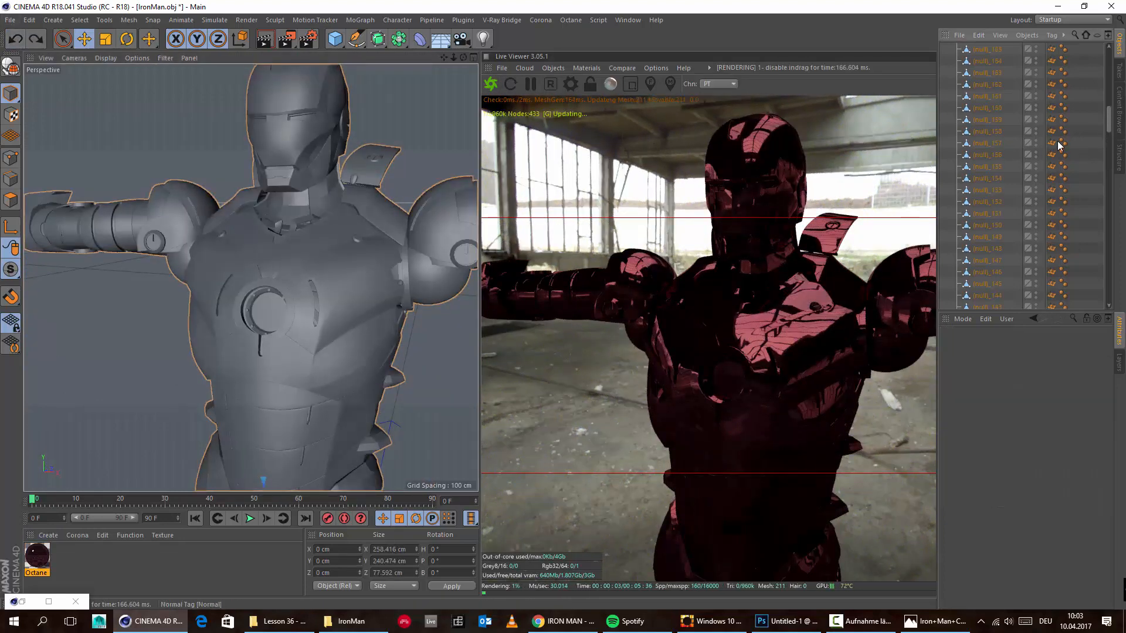
Step: Widen the object list and move the IronMan.obj null out of the Subdivision Surface
scroll(994, 118, up, 15)
drag(936, 114, 786, 113)
click(798, 72)
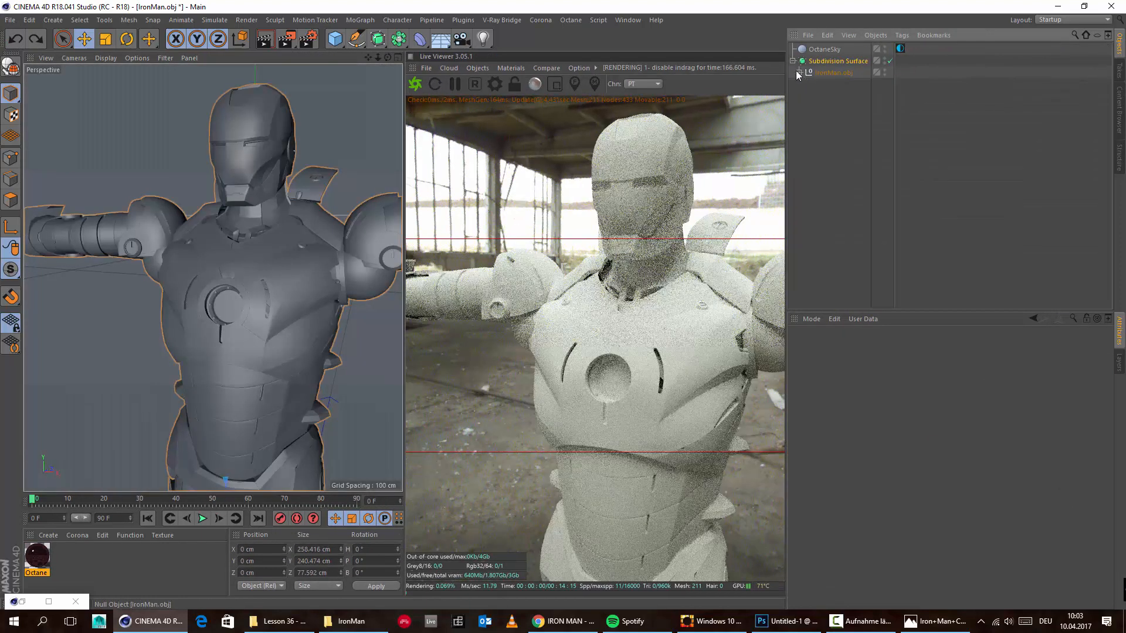
mouse_move(839, 71)
mouse_down()
mouse_move(824, 51)
mouse_move(833, 59)
mouse_up()
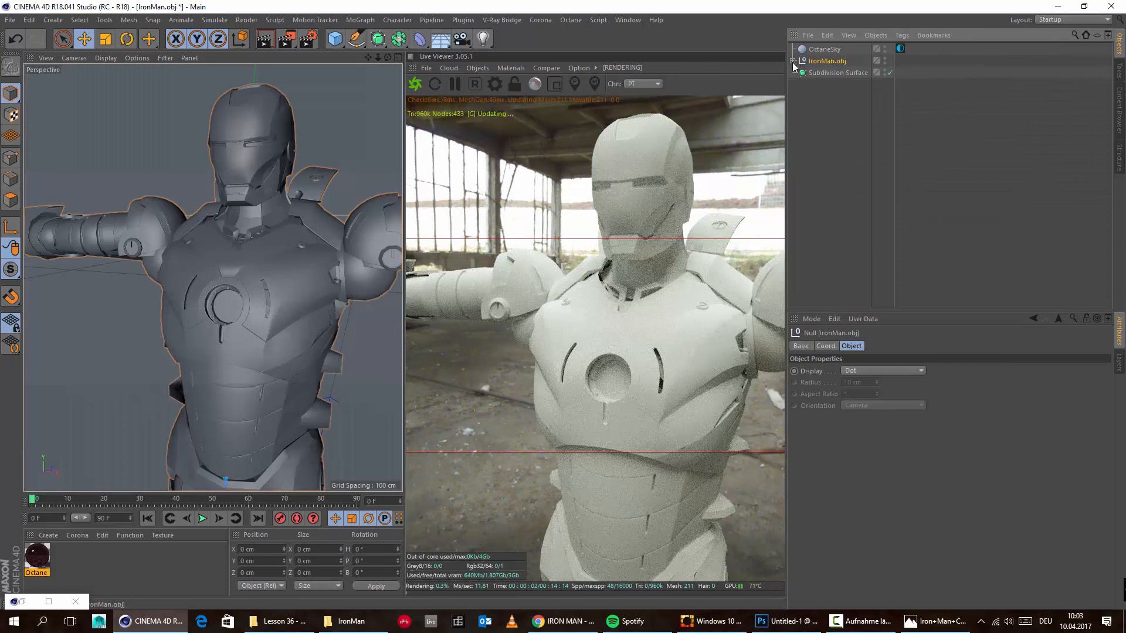
Step: Select all parts inside the IronMan.obj null and move them to the top level of the hierarchy below OctaneSky
click(793, 61)
click(821, 72)
scroll(849, 157, down, 10)
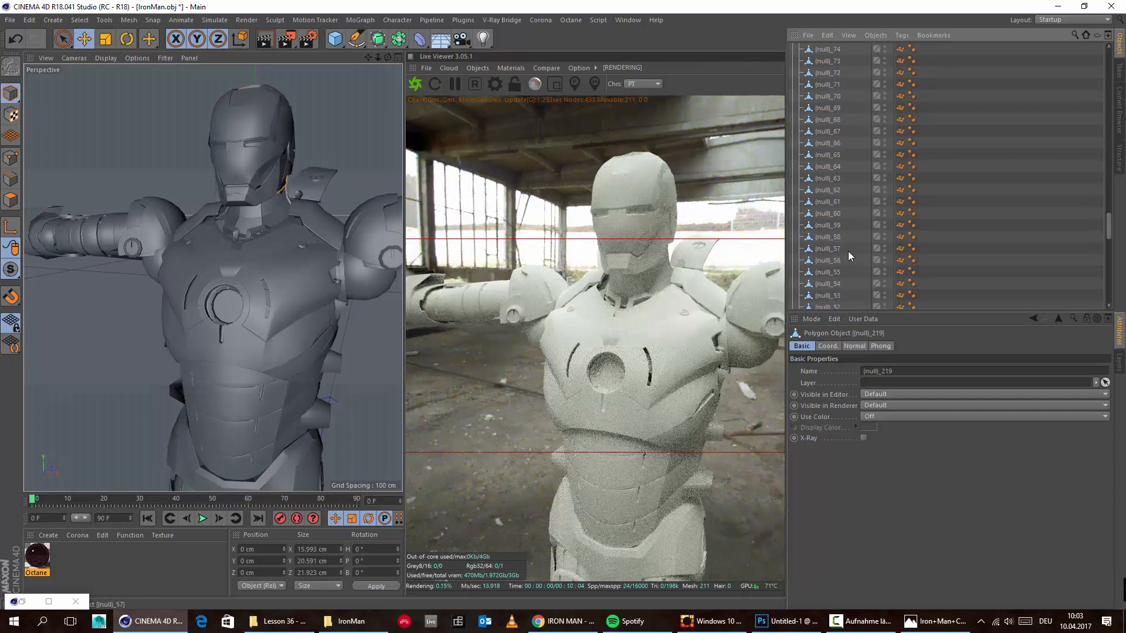
scroll(848, 251, down, 10)
shift+click(818, 292)
scroll(877, 106, up, 20)
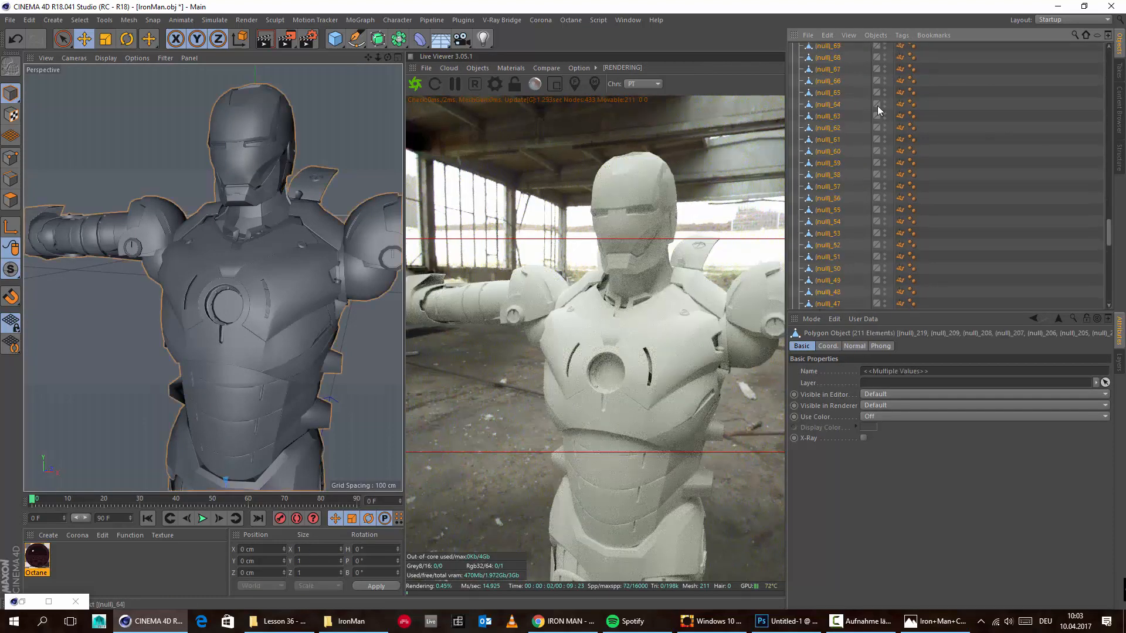
drag(877, 108, 820, 56)
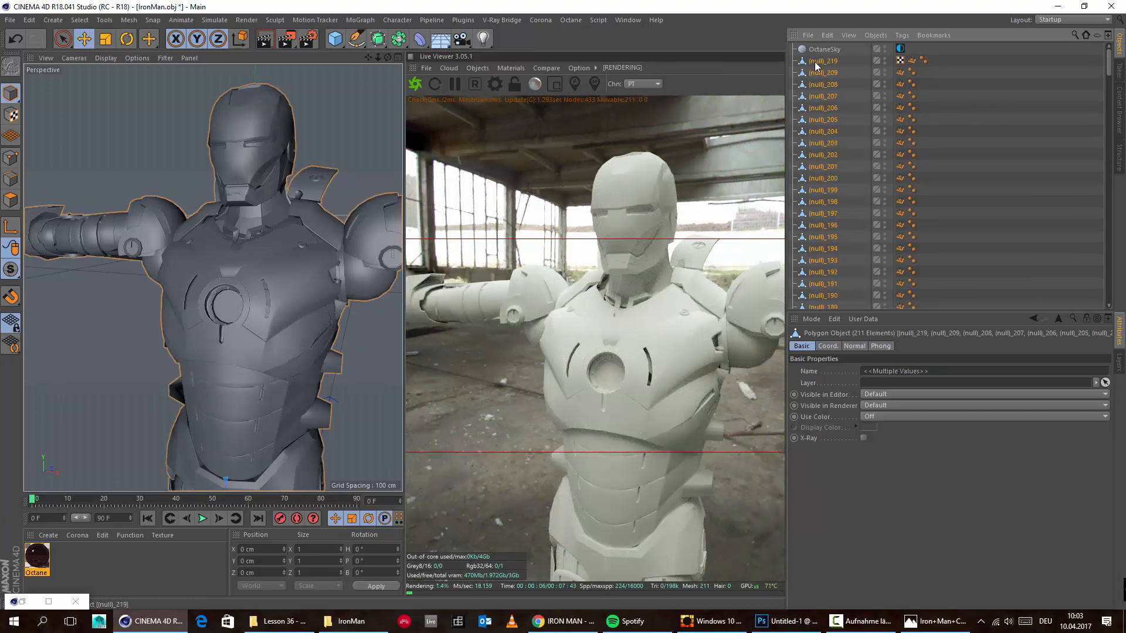
Step: Apply the Octane Material to the chest plate, comparing it with the Iron Man reference photo in Photos
click(167, 251)
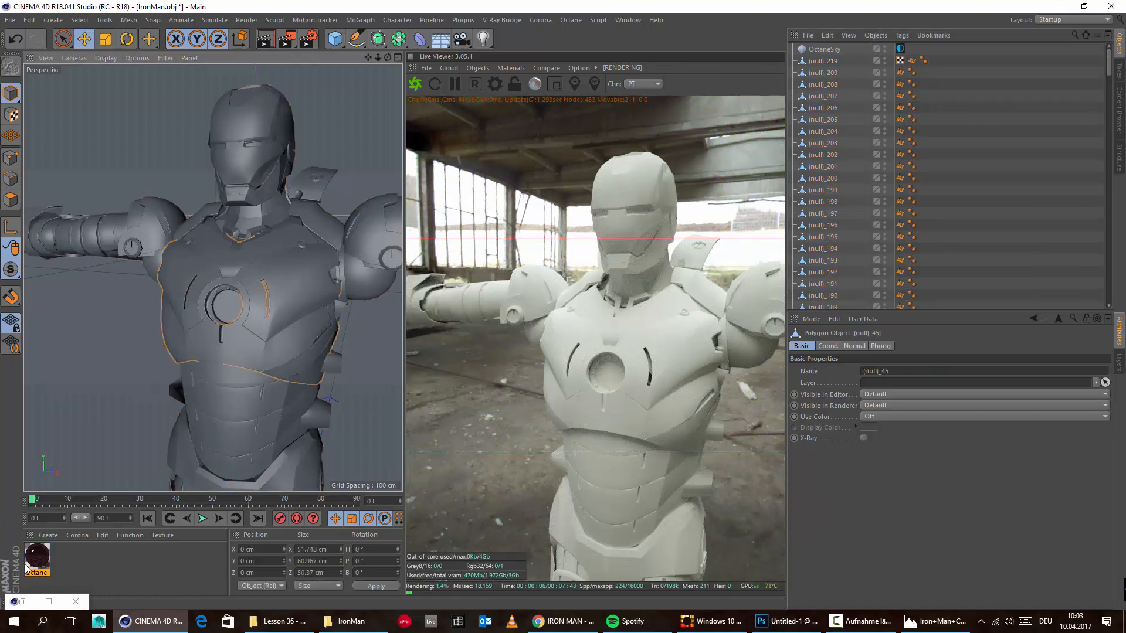
key(alt+Tab)
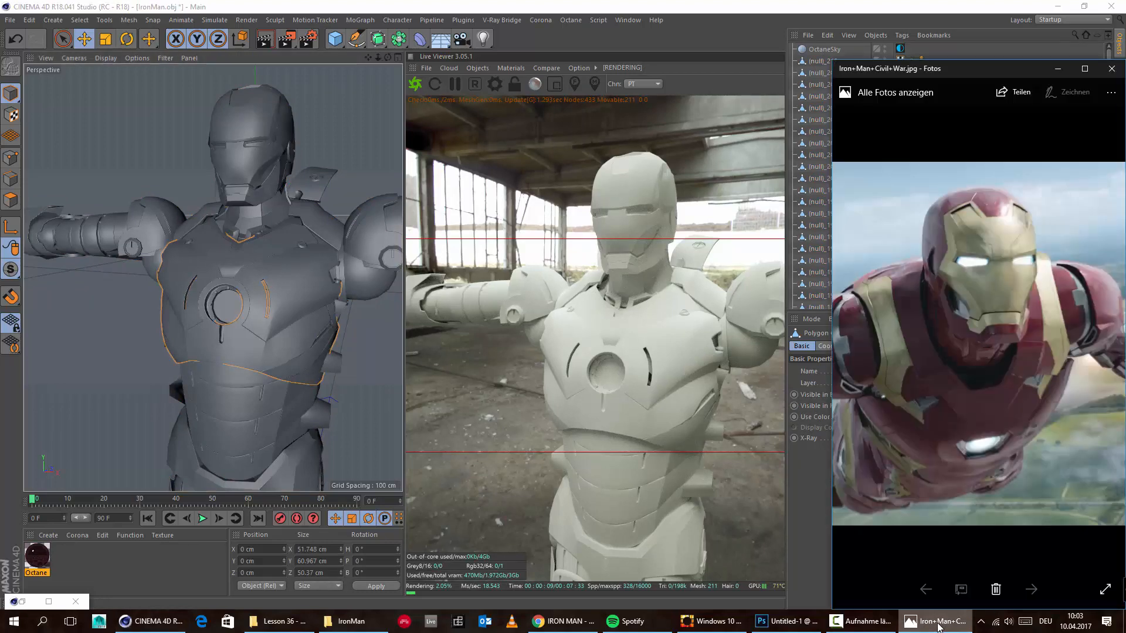
key(alt+Tab)
drag(27, 571, 187, 281)
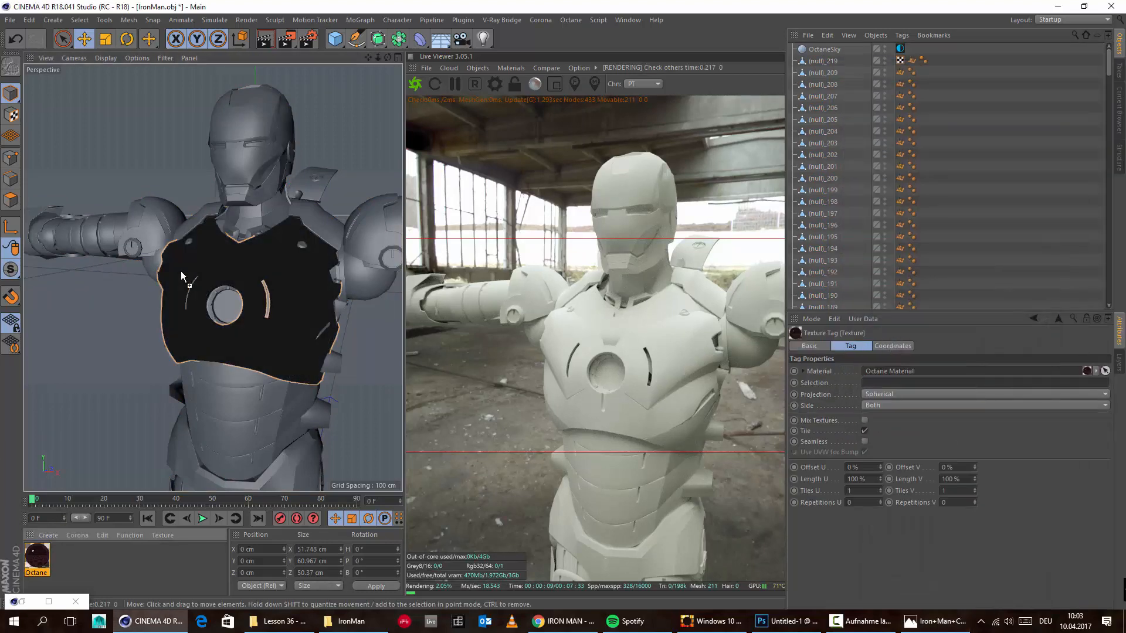
click(934, 623)
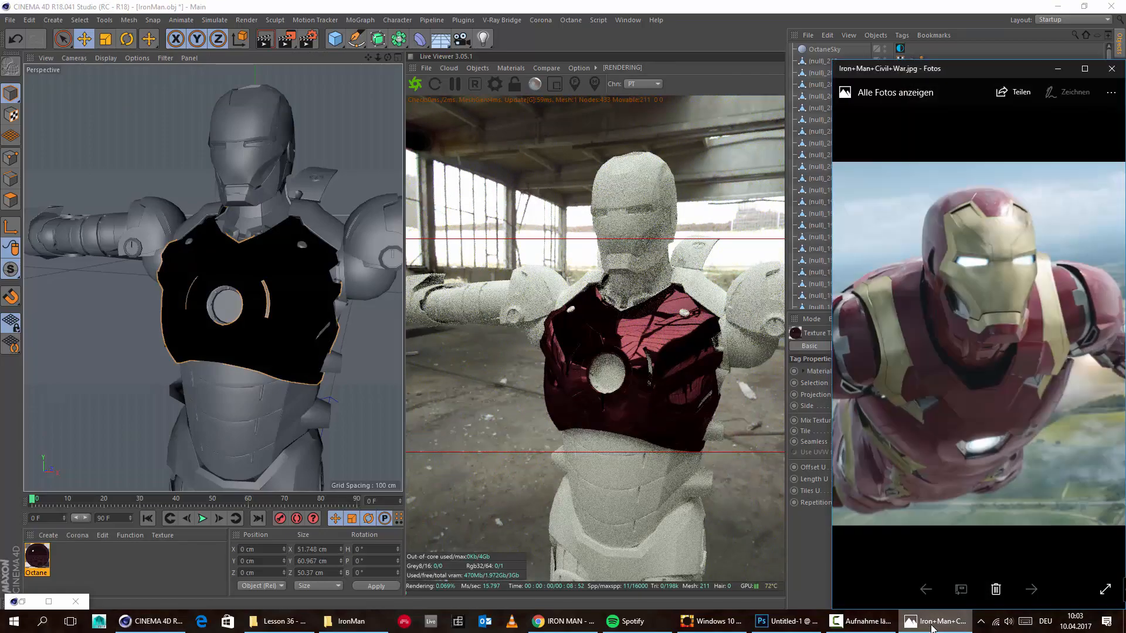
click(933, 623)
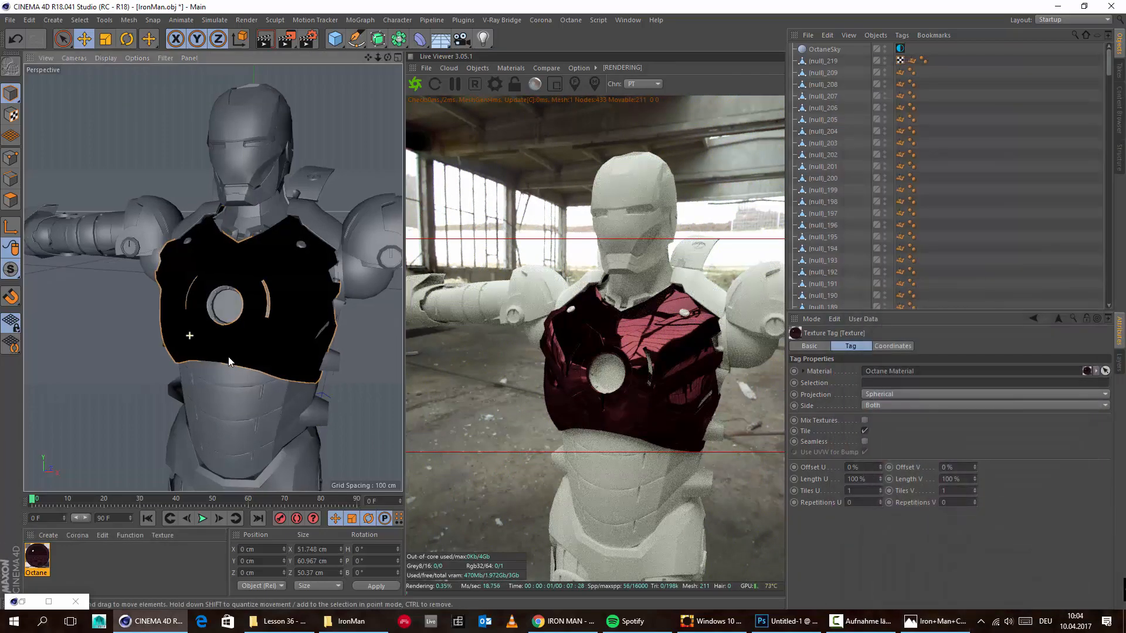
Step: Apply the Octane Material to the helmet's outer shell, checking the red areas against the reference photo
alt+drag(334, 373, 227, 372)
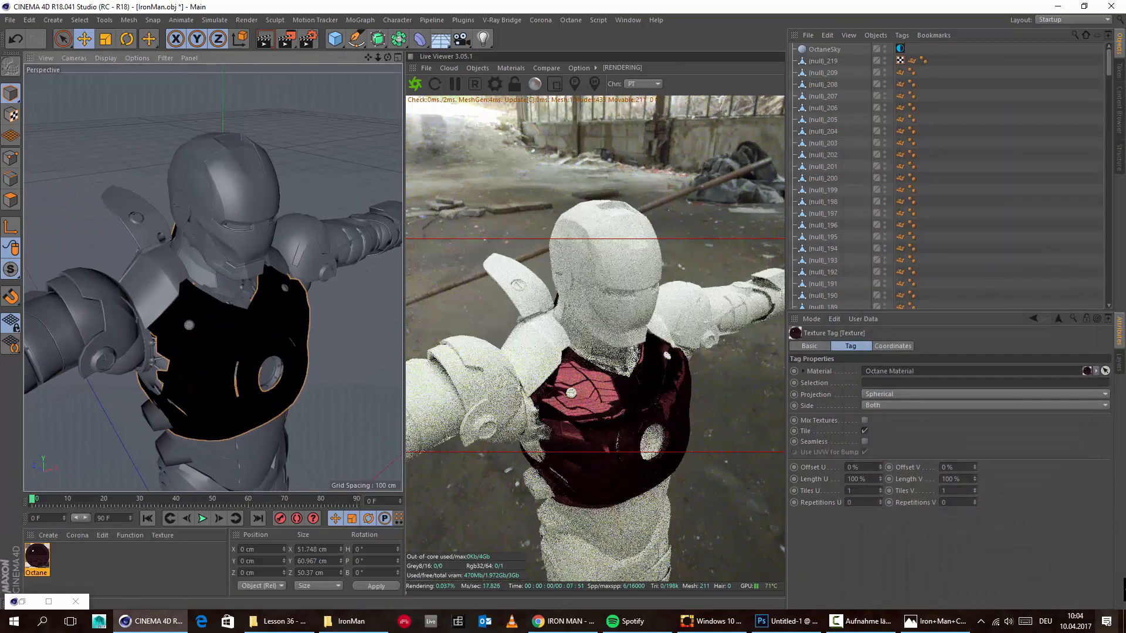
click(950, 623)
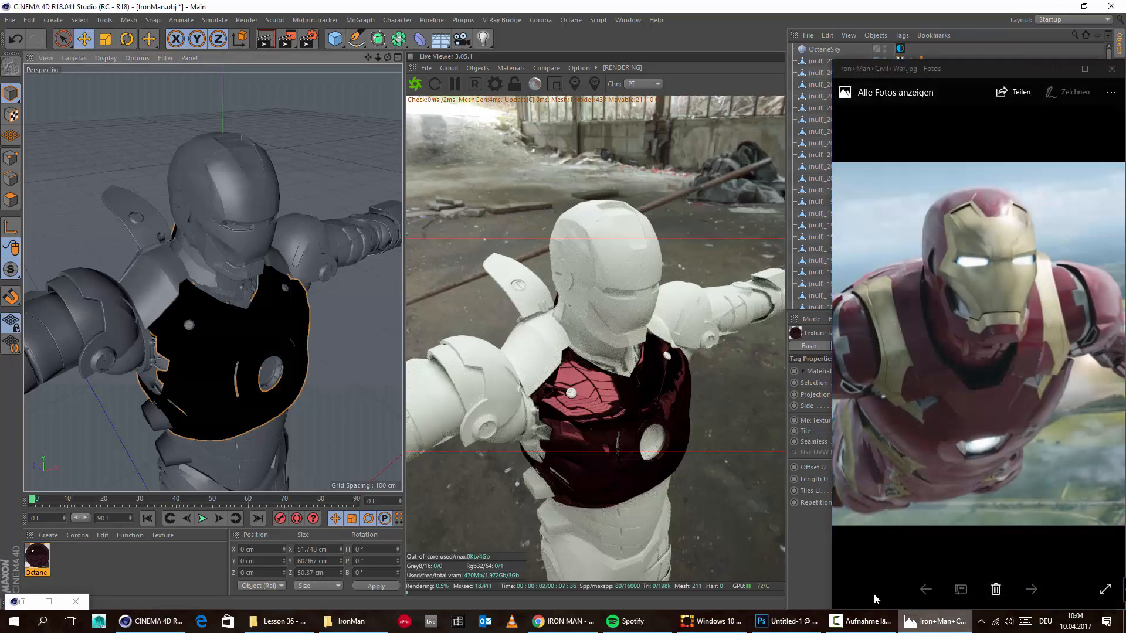
click(950, 623)
alt+drag(181, 439, 280, 311)
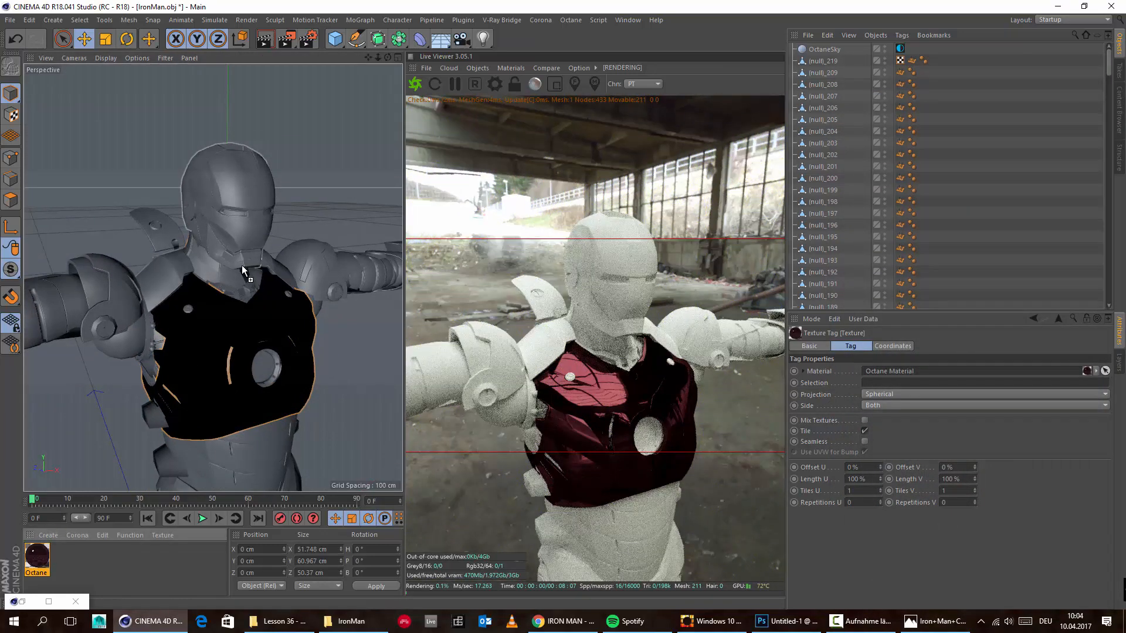
alt+drag(234, 279, 103, 303)
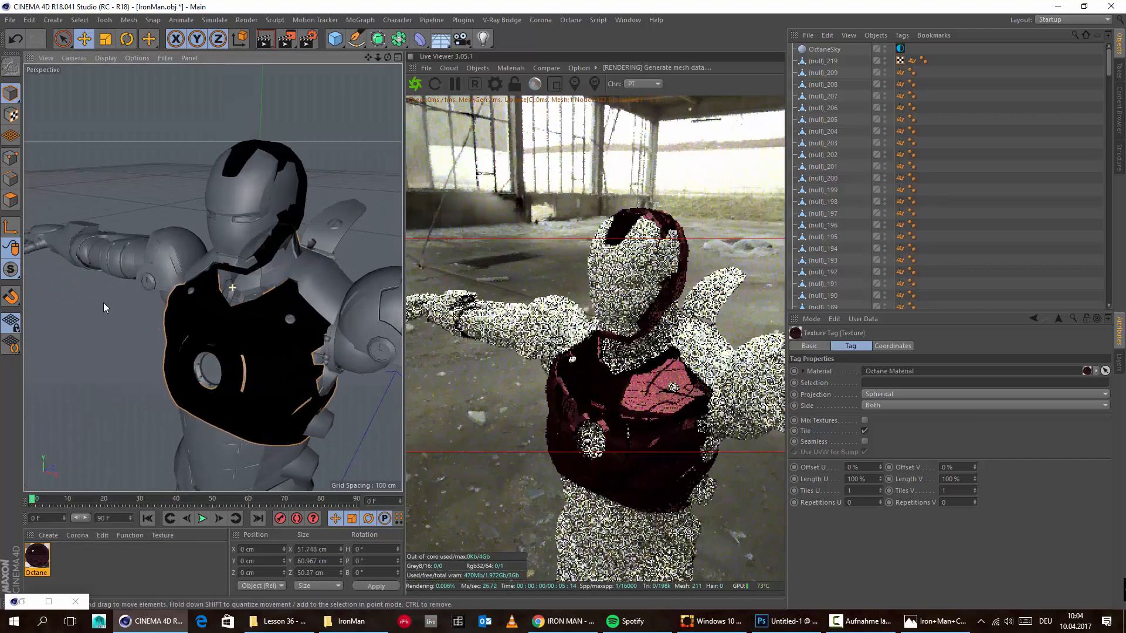
click(942, 628)
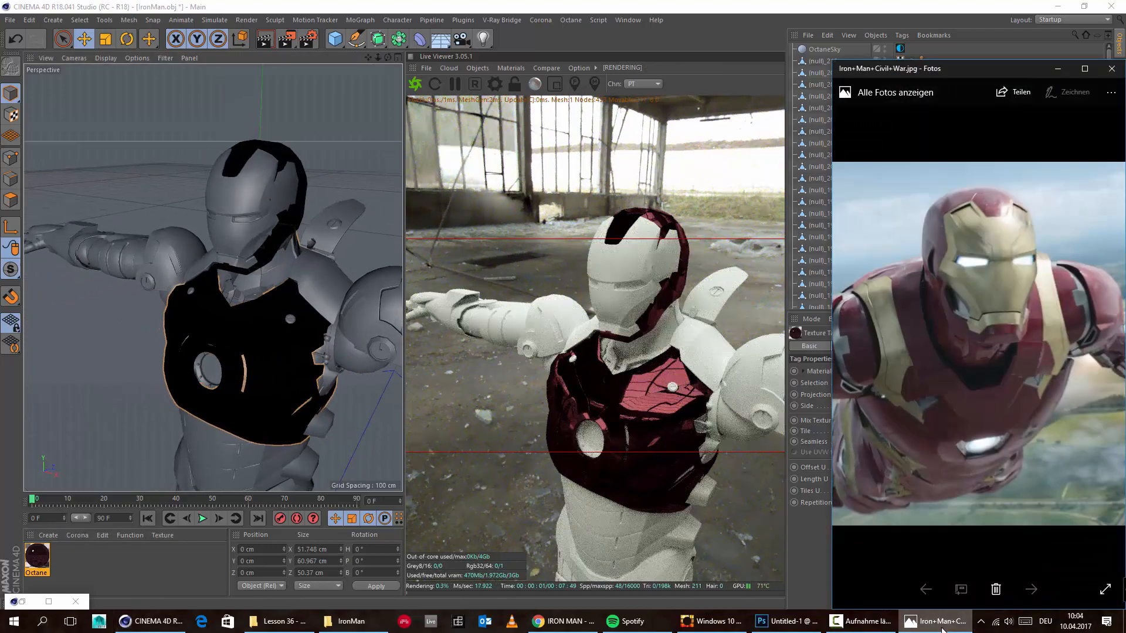
click(942, 627)
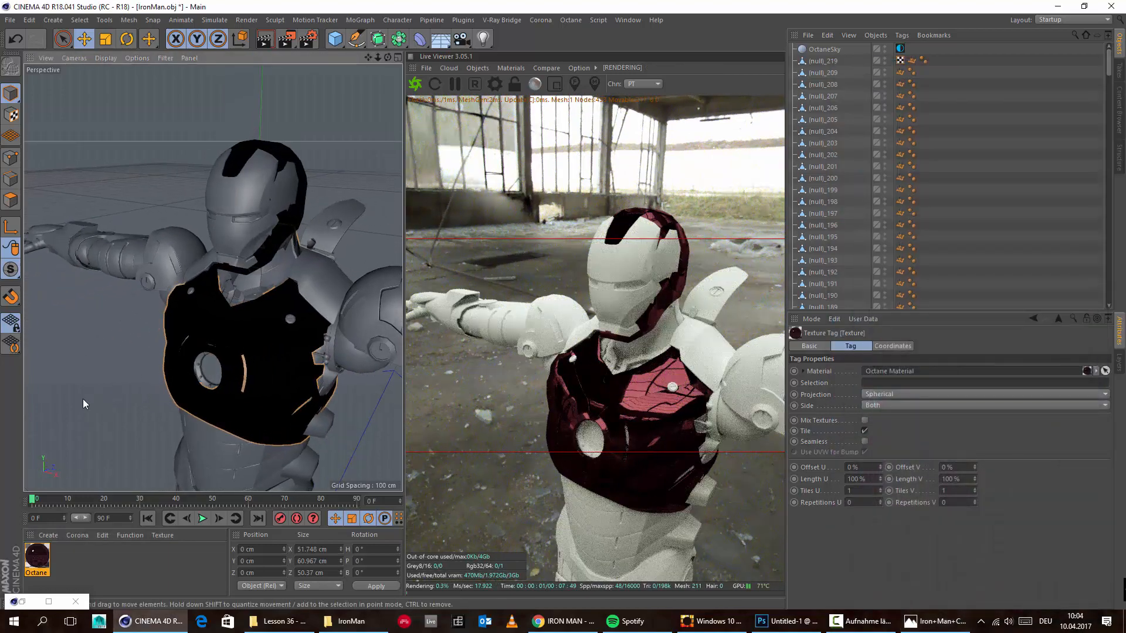
Step: Open the Octane Material in the Material Editor and set its Roughness float to about 0.19
double_click(34, 558)
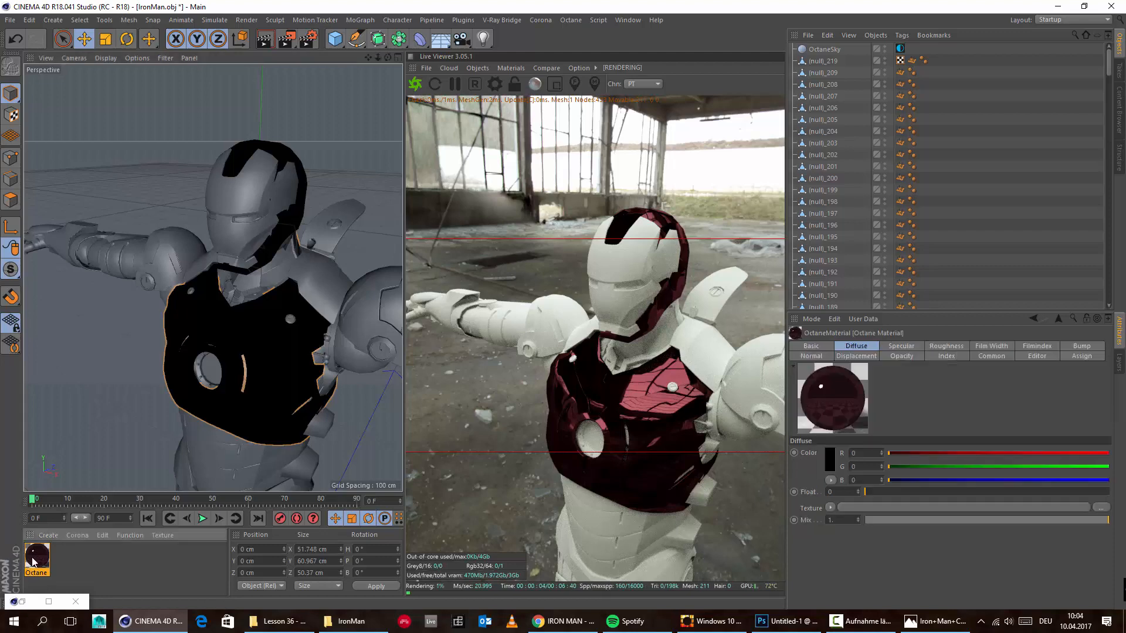
drag(321, 94, 886, 135)
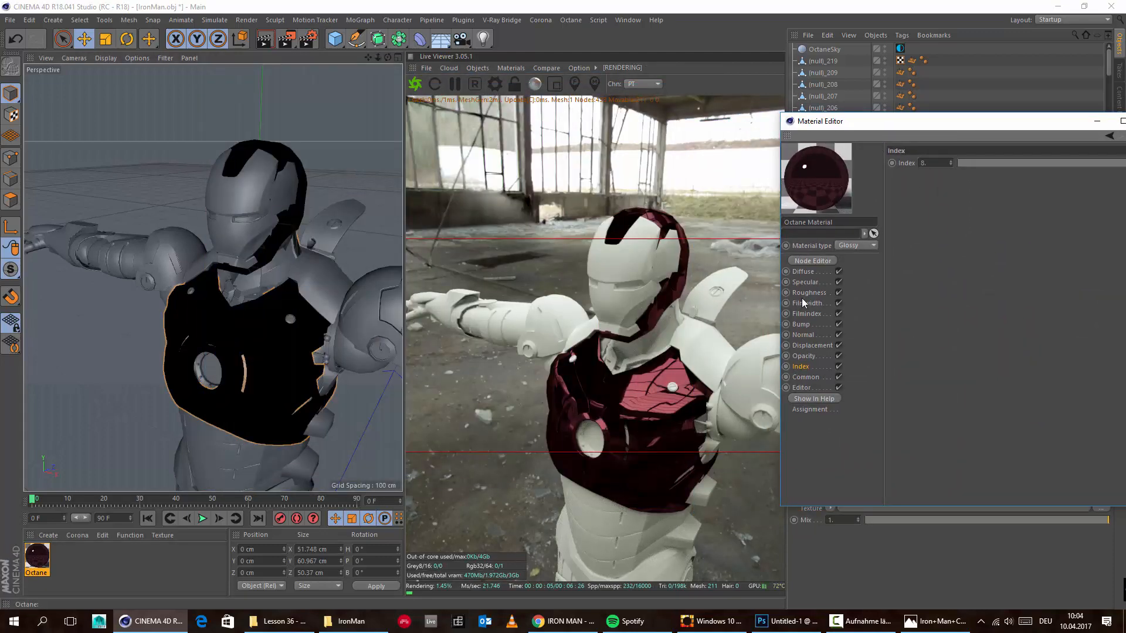
click(805, 294)
drag(970, 202, 1000, 201)
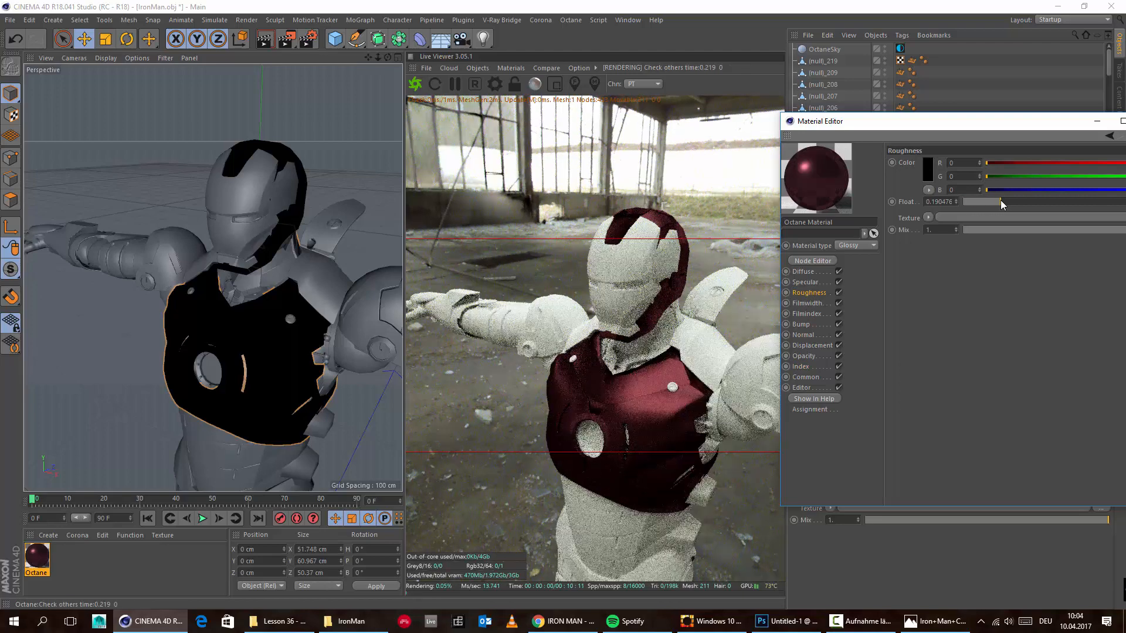
Step: Compare the red Octane Material with the Iron Man reference photo and lower its Roughness float to about 0.086
click(948, 623)
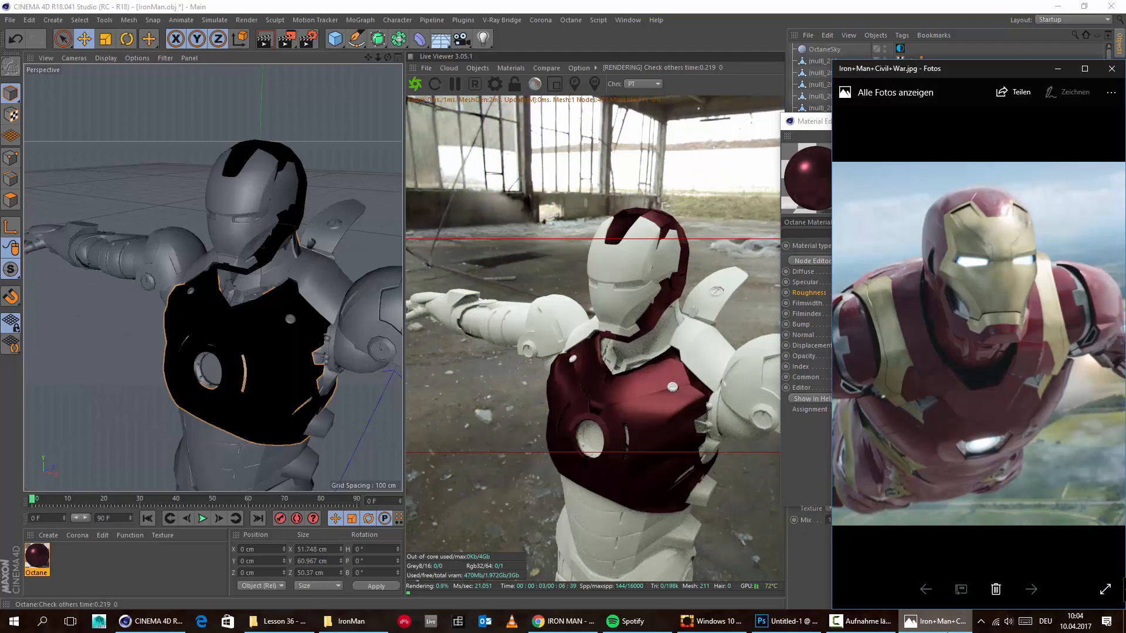
click(809, 283)
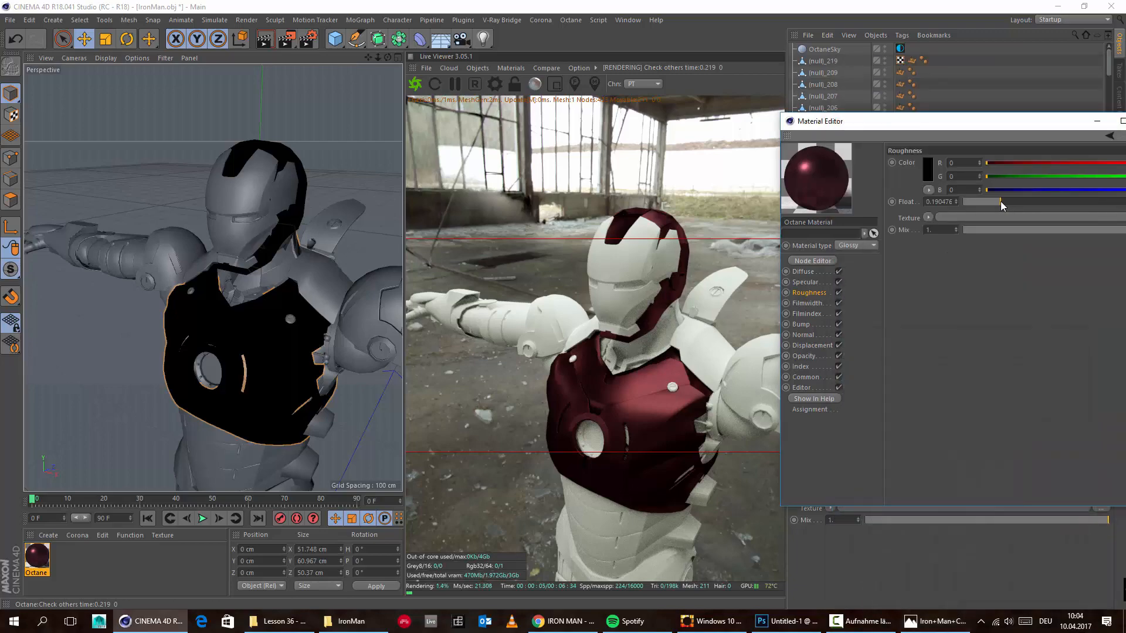
drag(1000, 202, 981, 202)
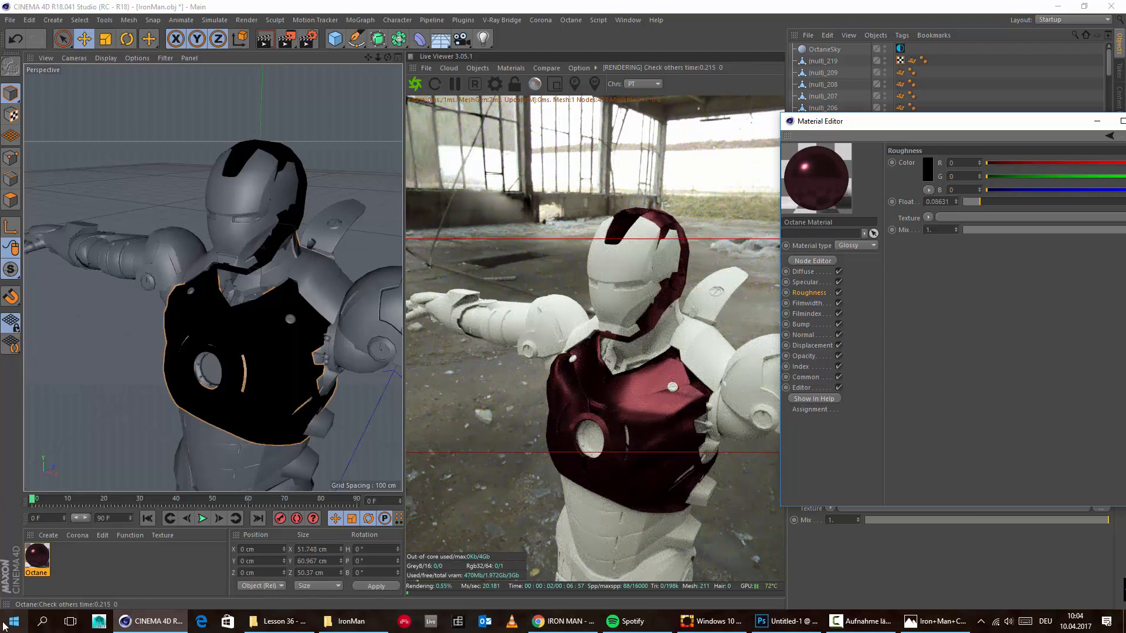
Step: Duplicate the red Octane Material and set the copy's Specular colour to pale gold with hue 58°, saturation 37% and value 89%
drag(41, 562, 78, 559)
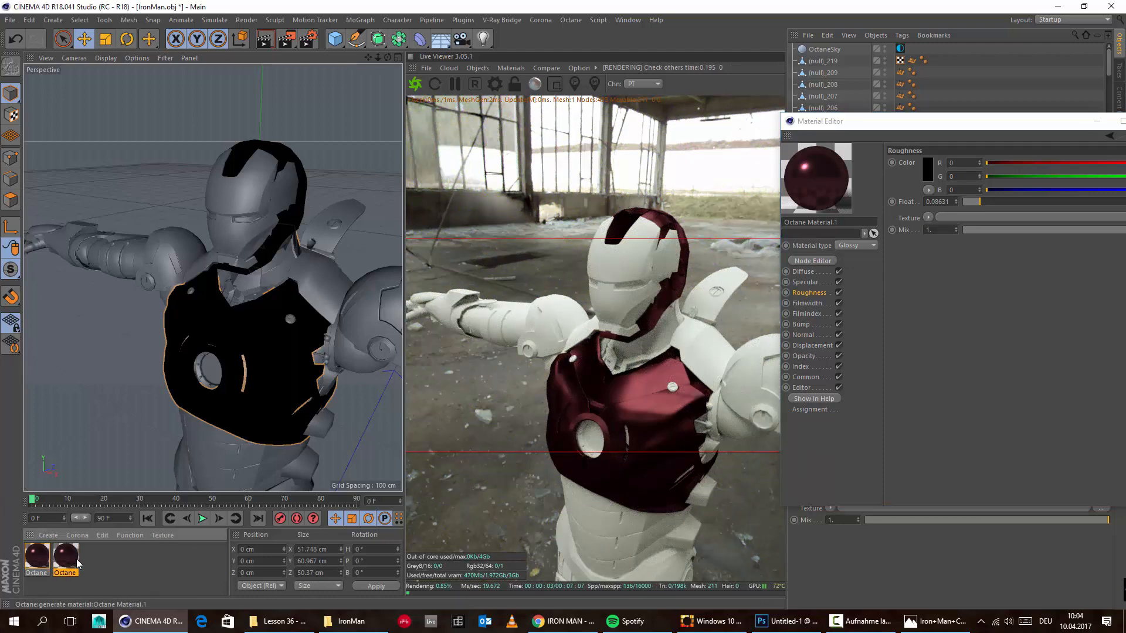
click(805, 282)
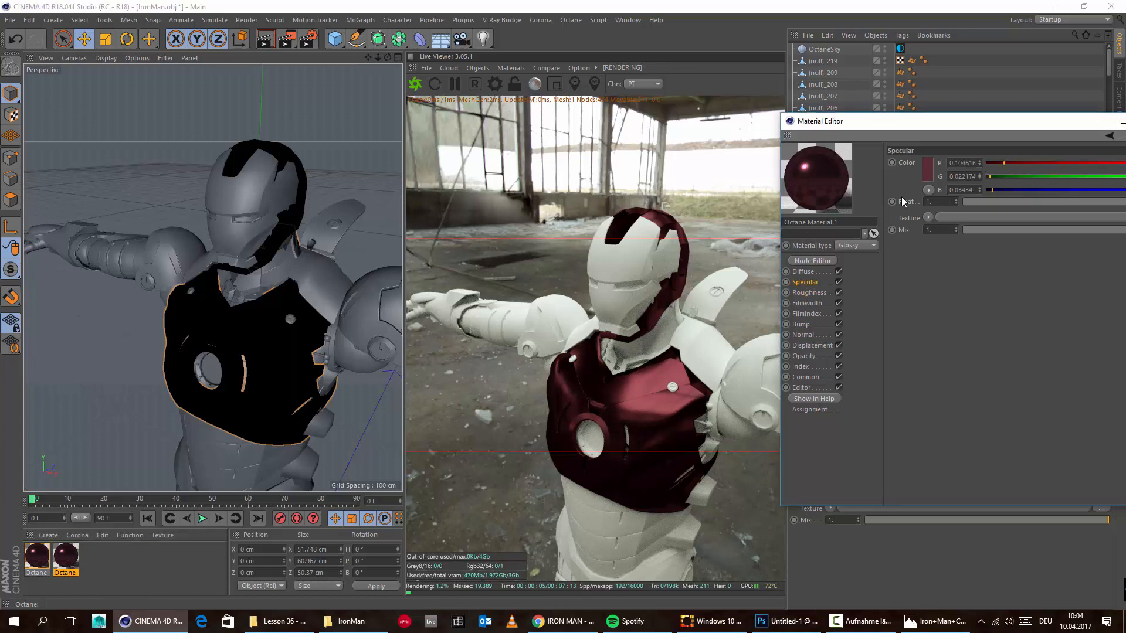
click(926, 170)
click(901, 170)
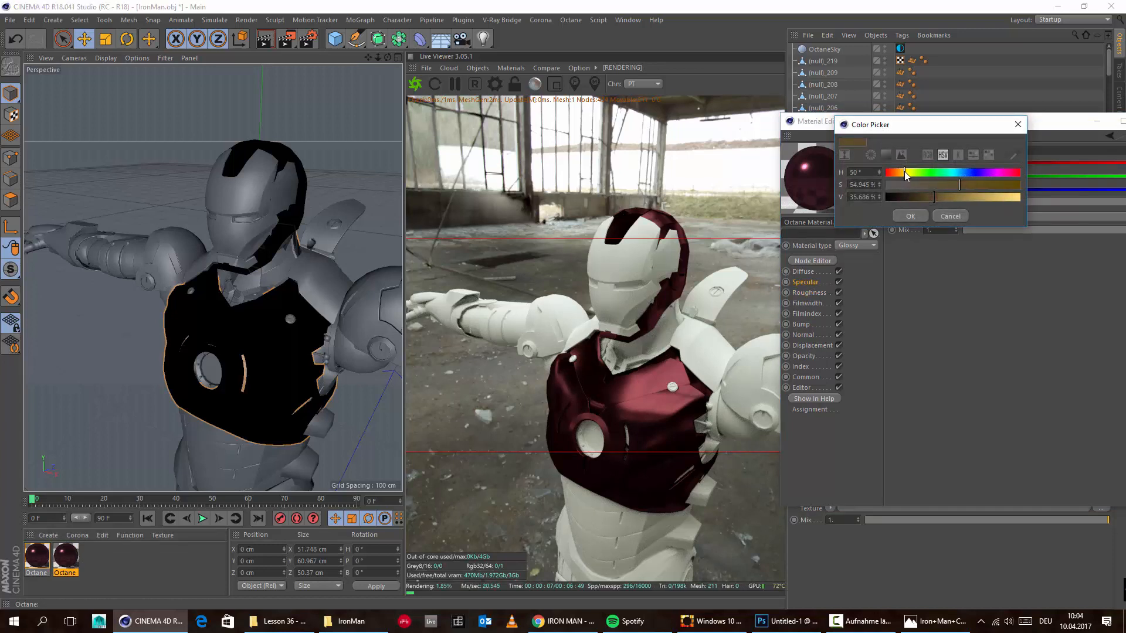
click(899, 171)
click(1007, 200)
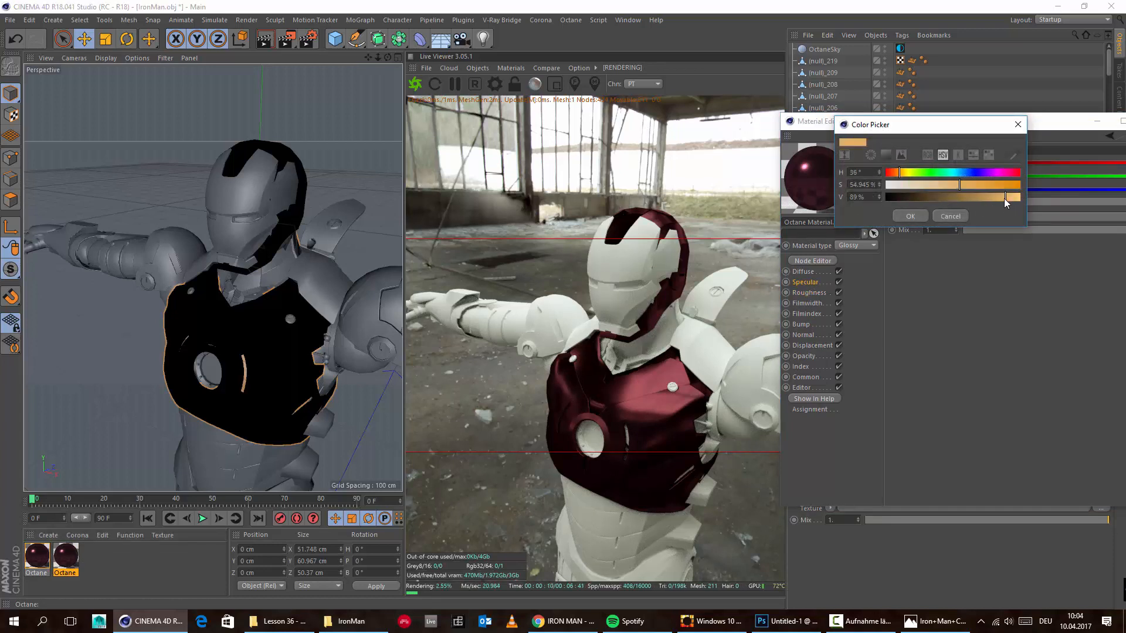
click(908, 172)
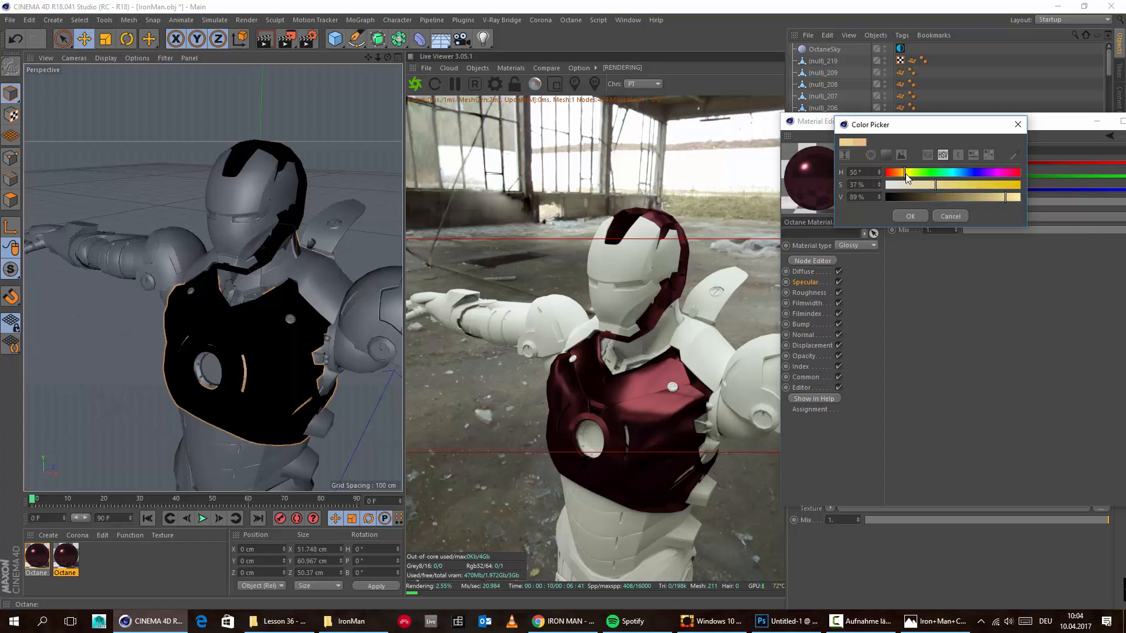
click(910, 217)
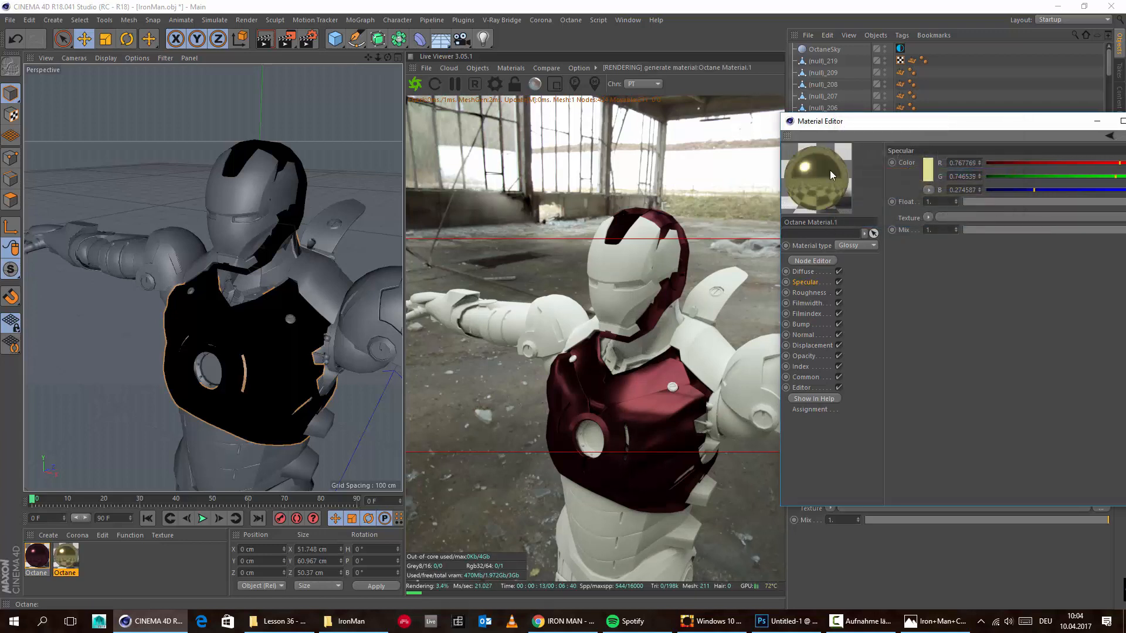
Step: View the gold material's Specular colour as RGB values in the Color Picker, and close the Material Editor
click(930, 166)
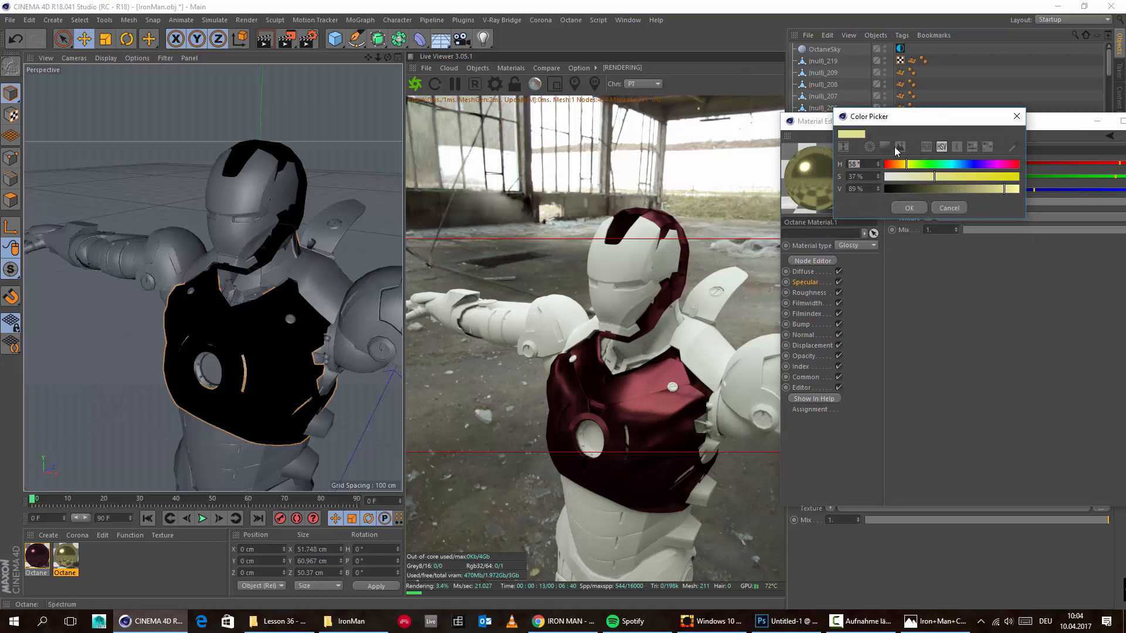
click(925, 147)
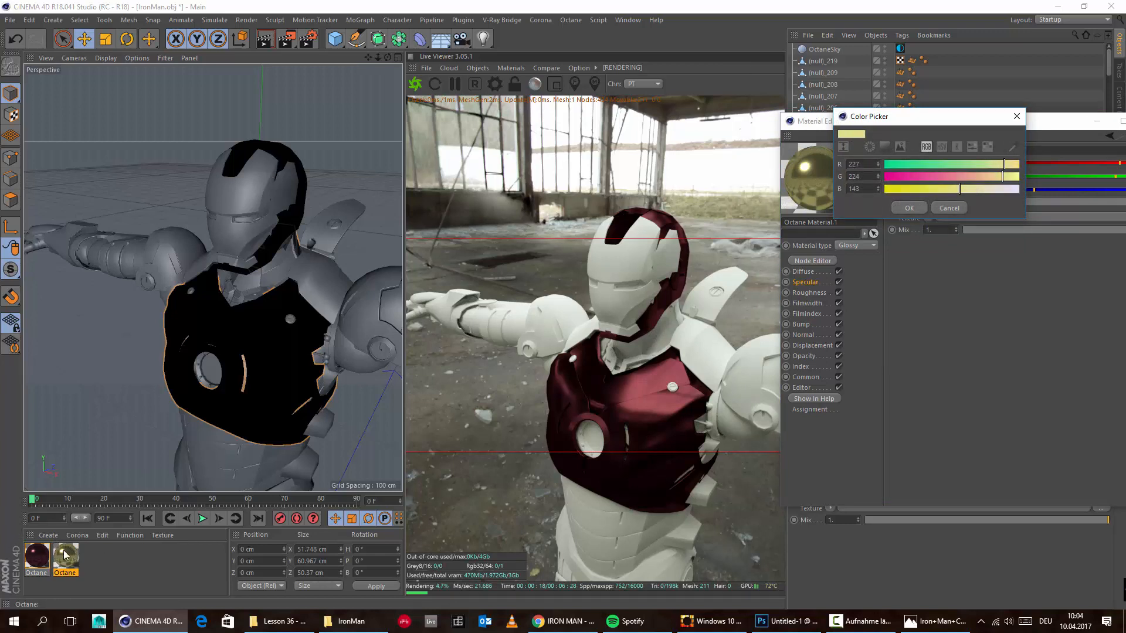
click(909, 208)
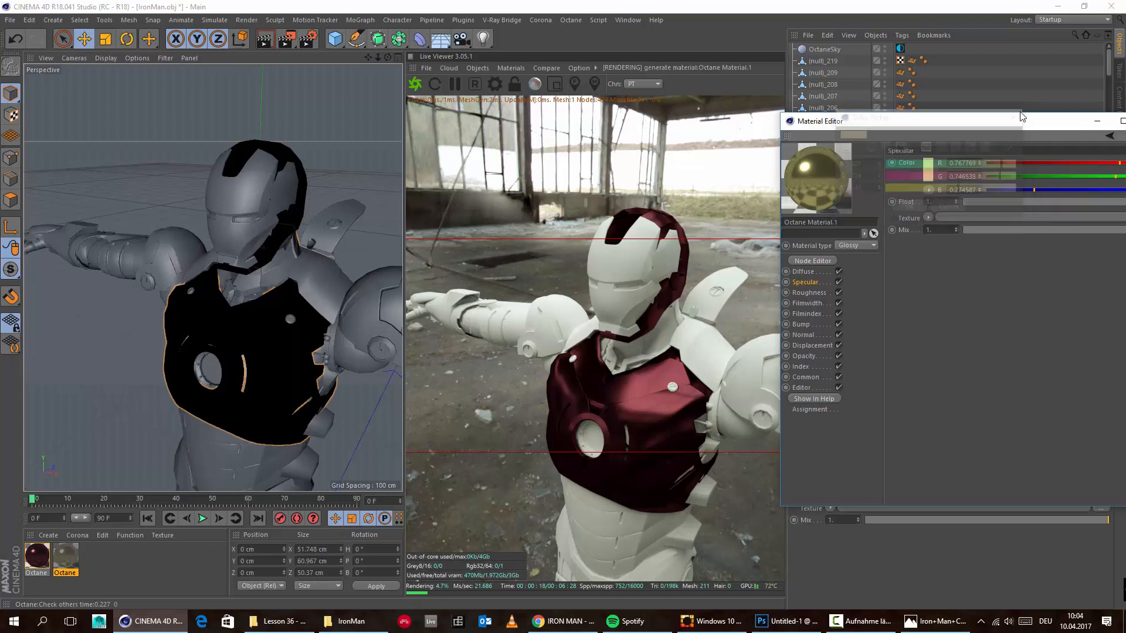
drag(897, 127, 720, 136)
click(971, 130)
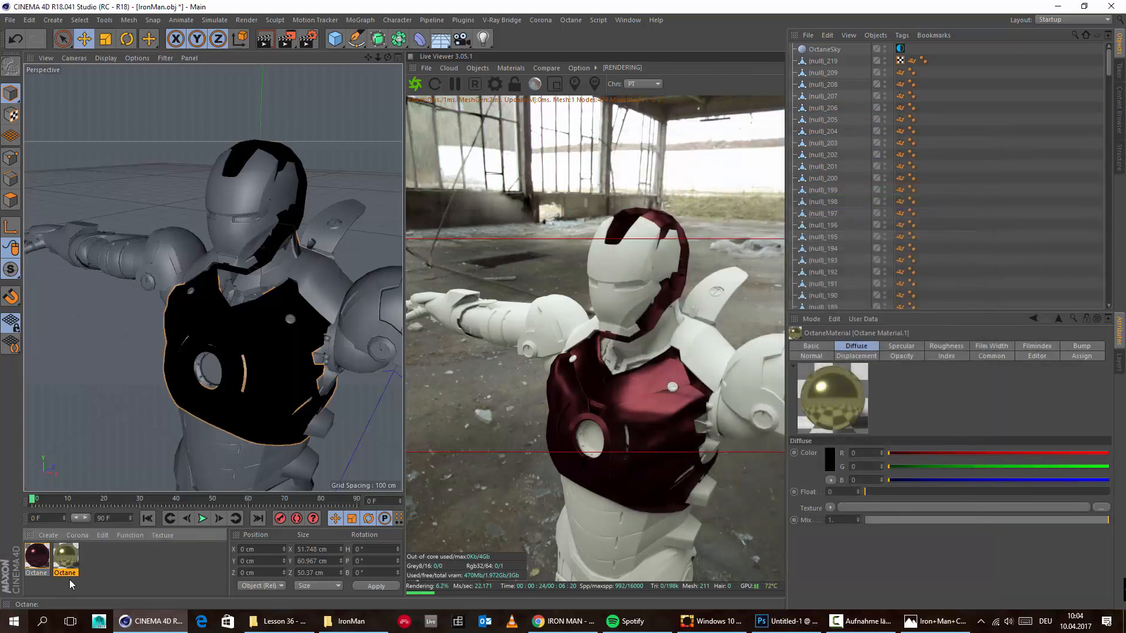
Step: Apply the gold material to the helmet's faceplate and the red material to the helmet's side panel, checking the reference photo
drag(70, 558, 245, 203)
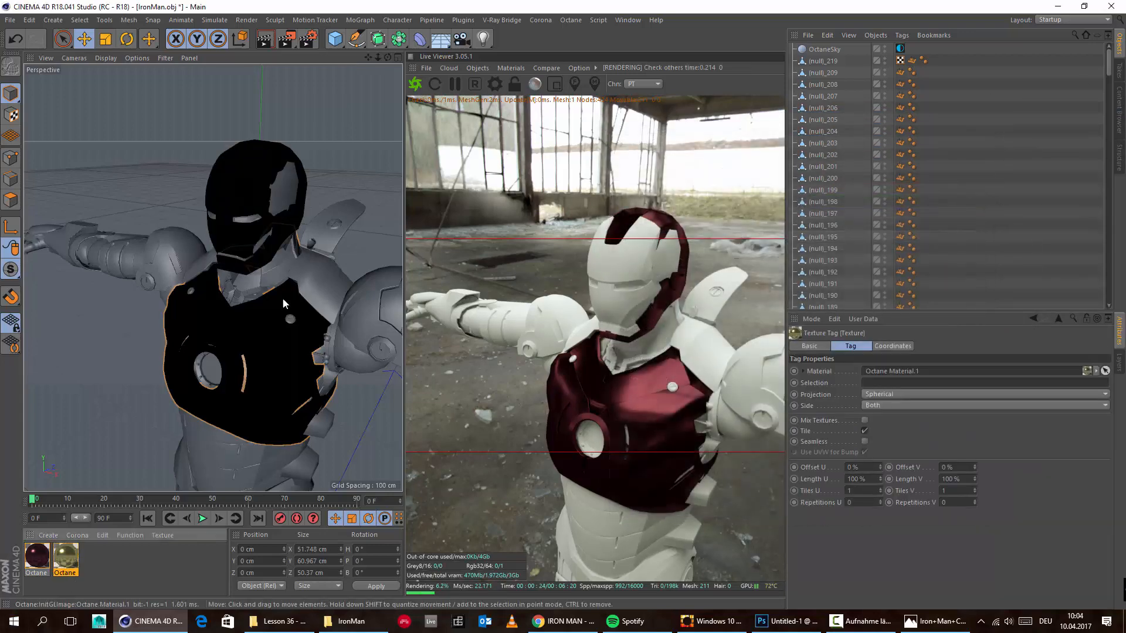
mouse_move(252, 318)
alt+mouse_down()
mouse_move(315, 311)
mouse_move(191, 329)
mouse_move(246, 322)
alt+mouse_up()
click(936, 621)
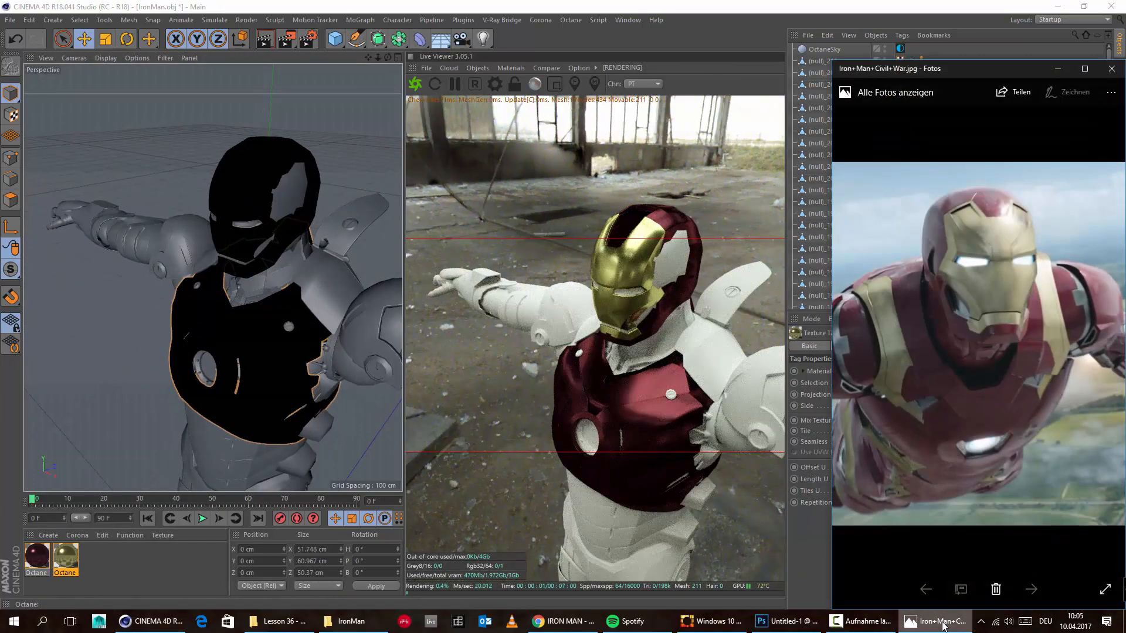
click(938, 622)
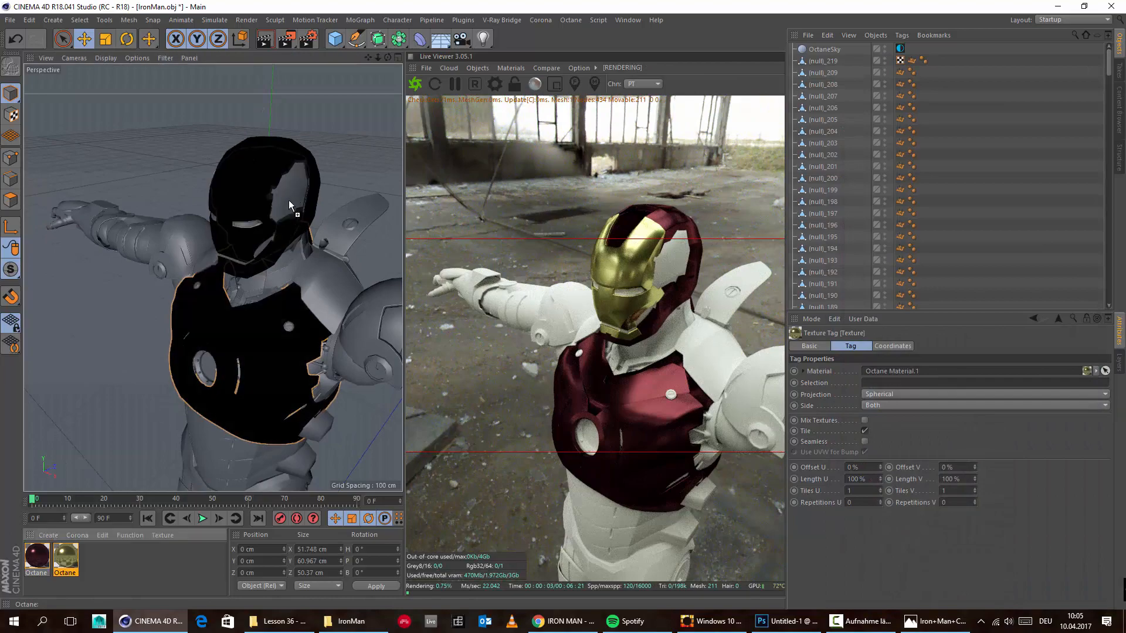
drag(294, 196, 294, 196)
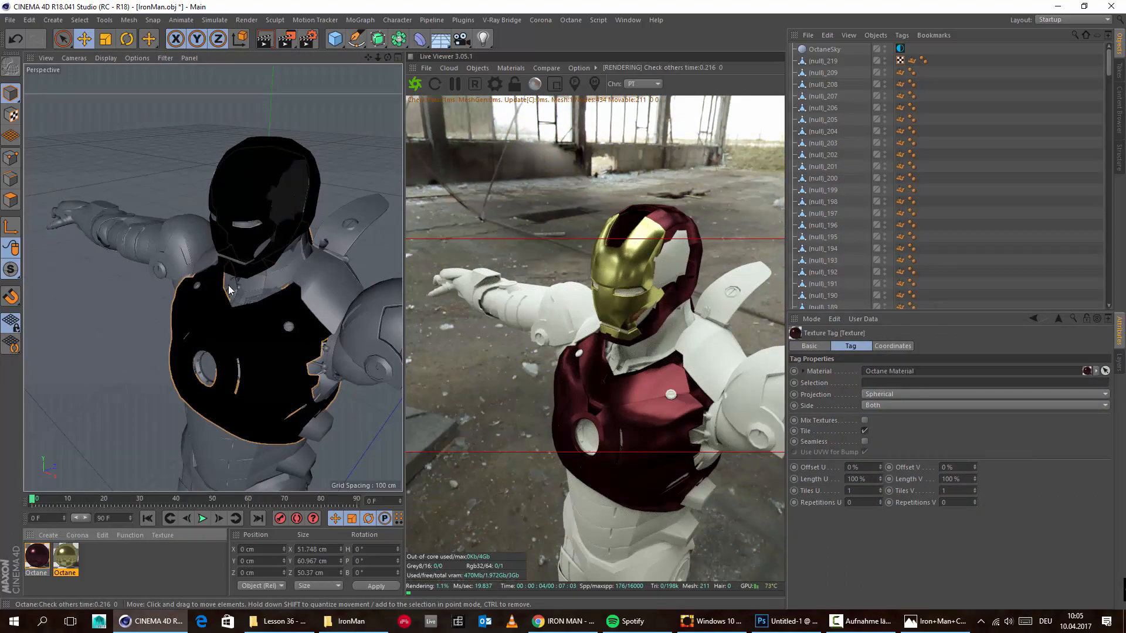
Step: Apply the gold material to the helmet's remaining grey jaw piece, checking it against the reference photo
alt+drag(228, 285, 269, 238)
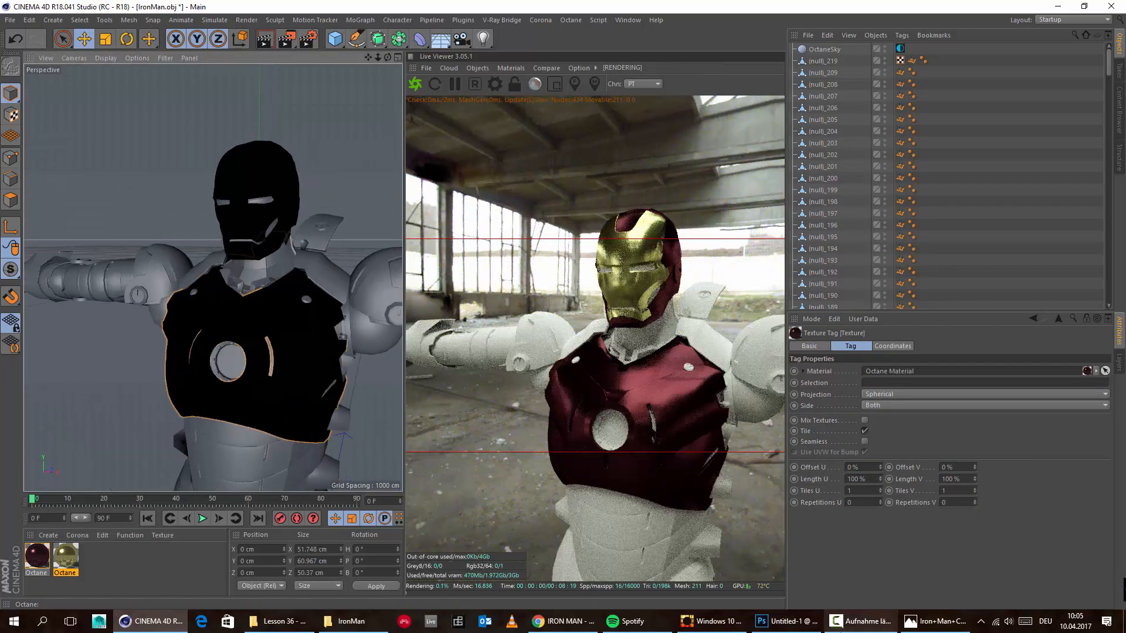
click(936, 622)
click(936, 621)
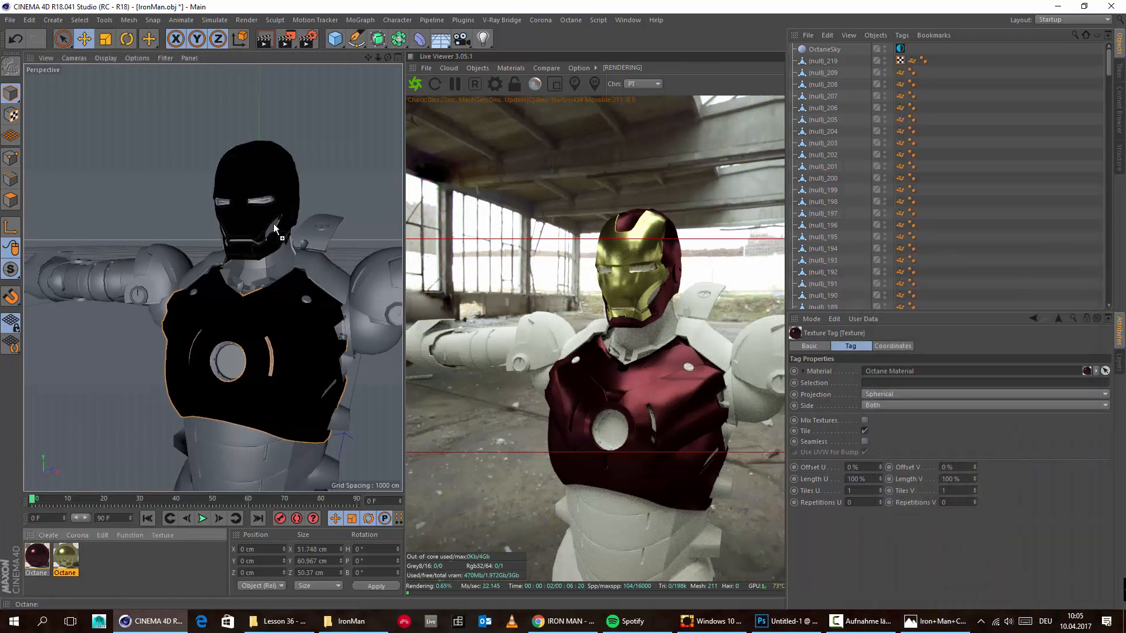
drag(273, 223, 274, 223)
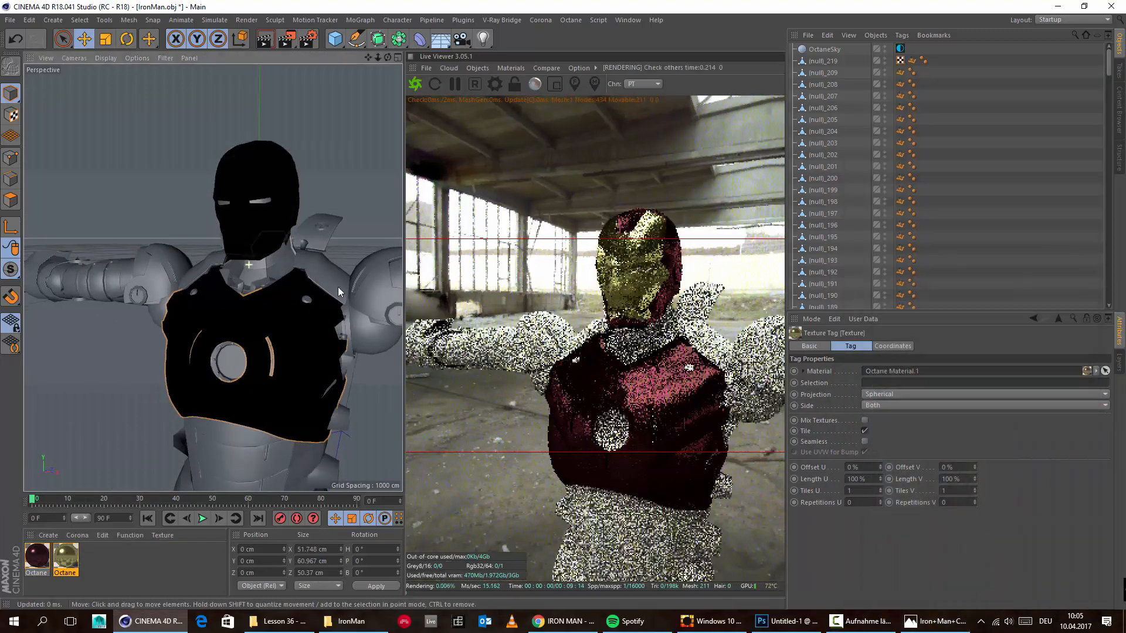
Step: Apply the red material to the upper chest pieces beside the neck and to the suit's left shoulder cap, following the reference photo
alt+drag(338, 287, 276, 274)
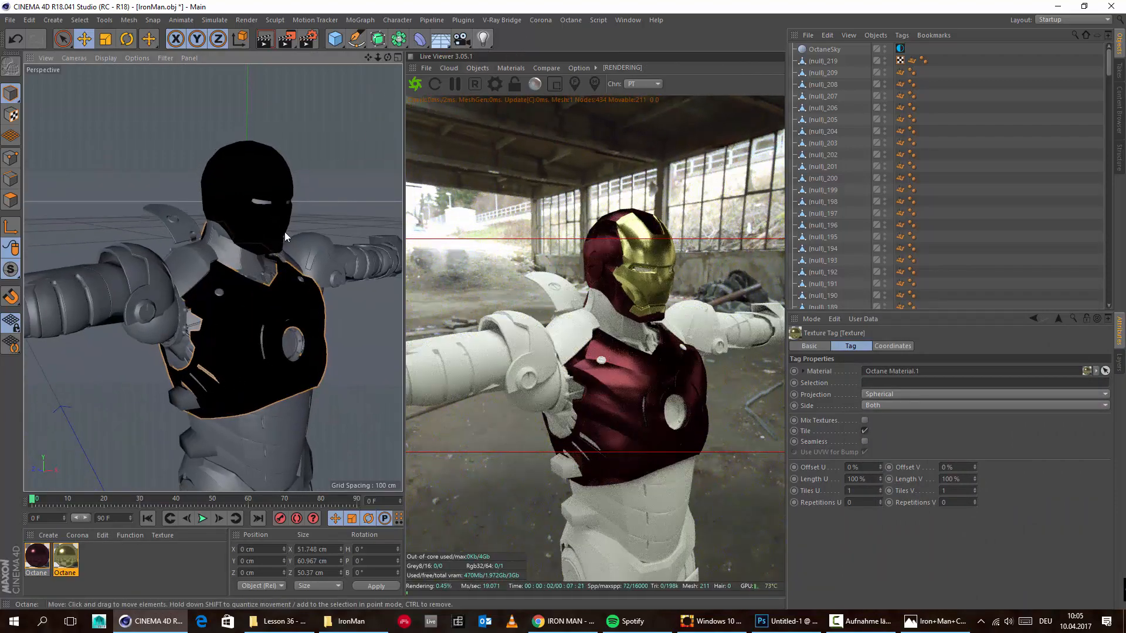
alt+drag(284, 231, 218, 290)
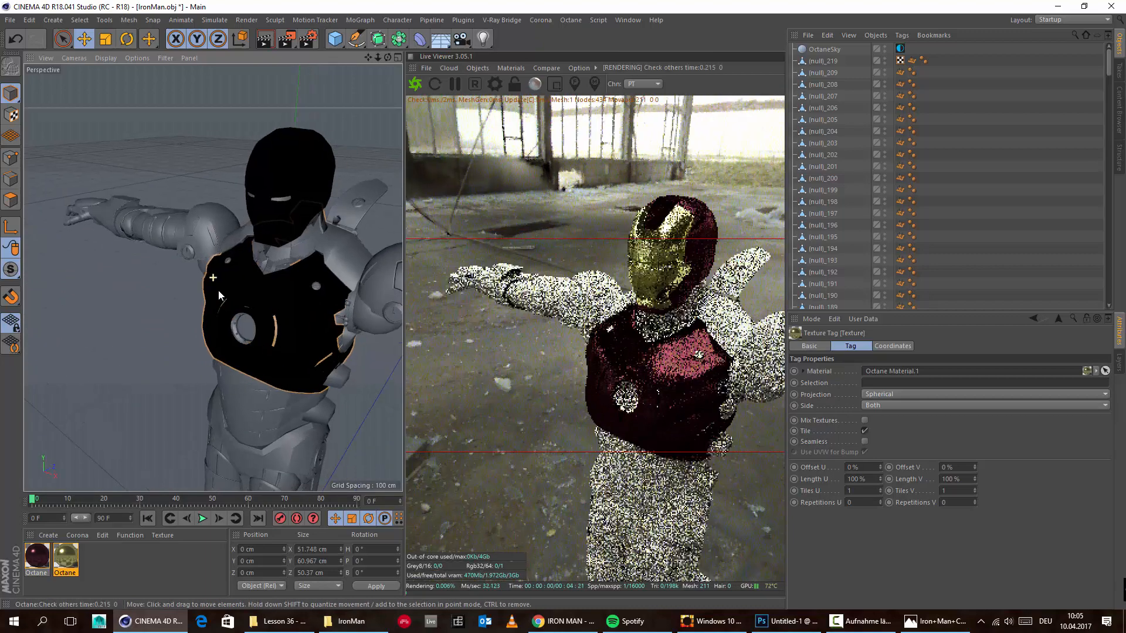
click(935, 621)
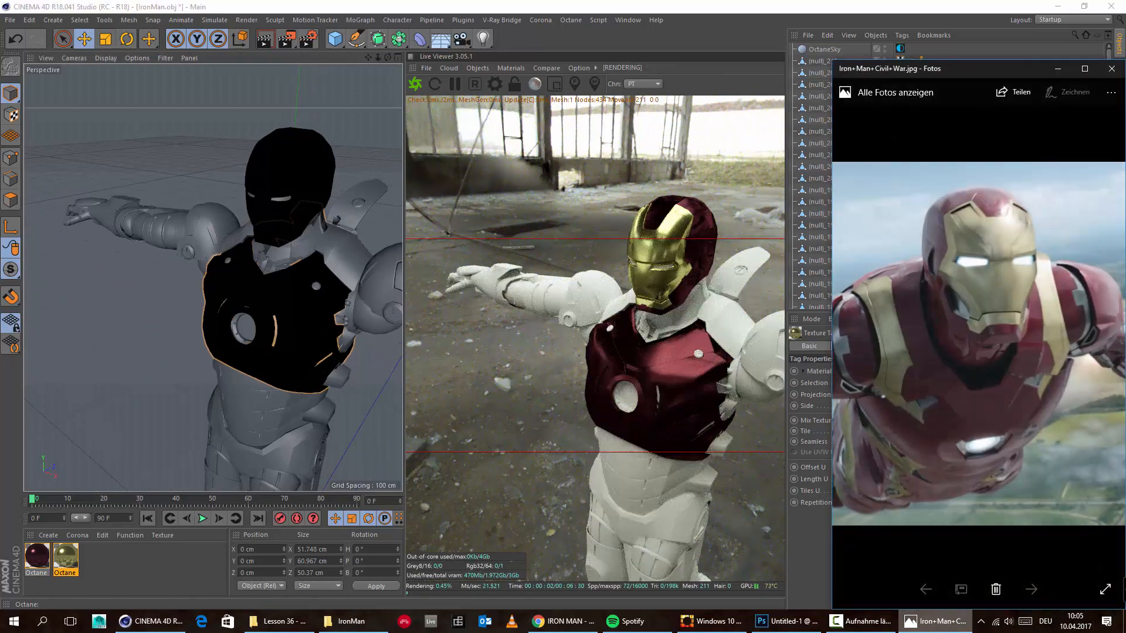
click(936, 621)
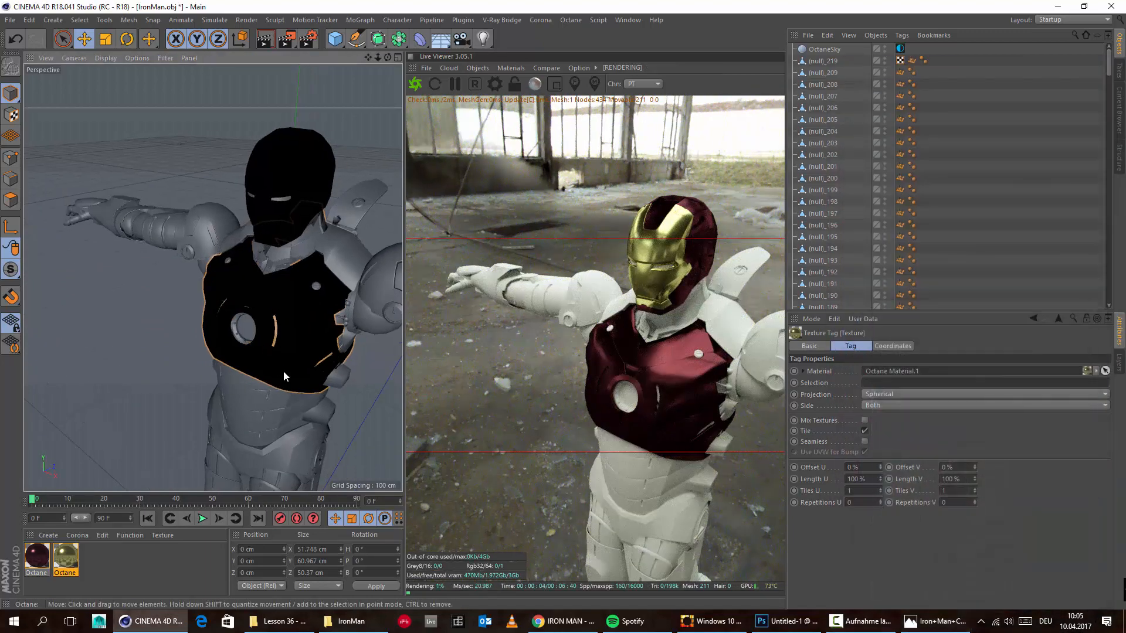
alt+drag(283, 371, 379, 384)
drag(35, 554, 125, 250)
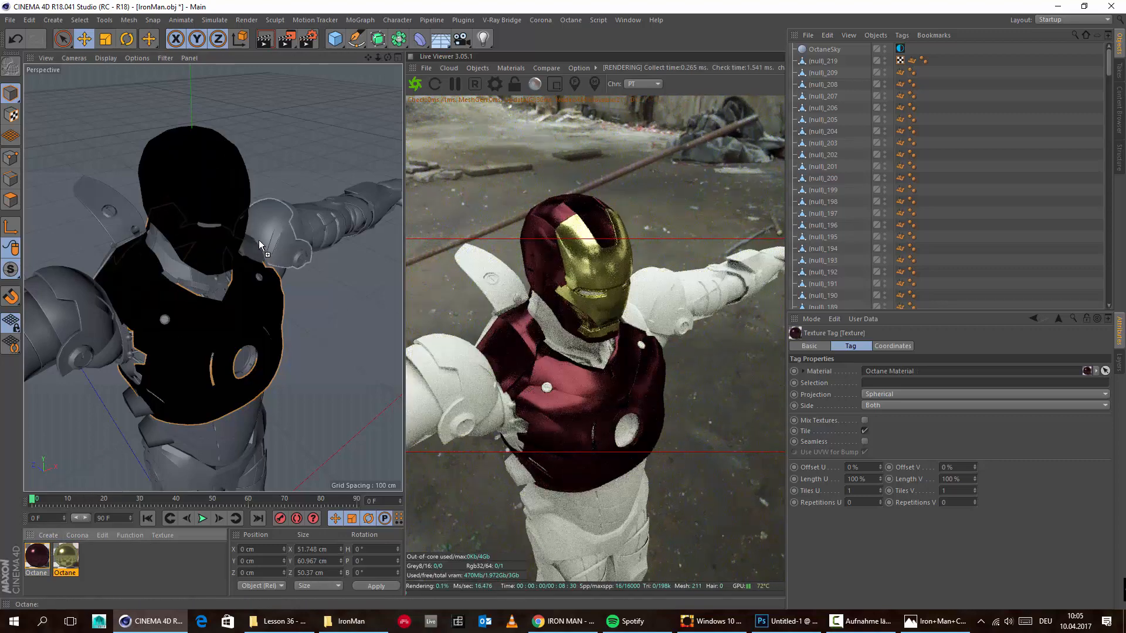
alt+drag(255, 248, 78, 294)
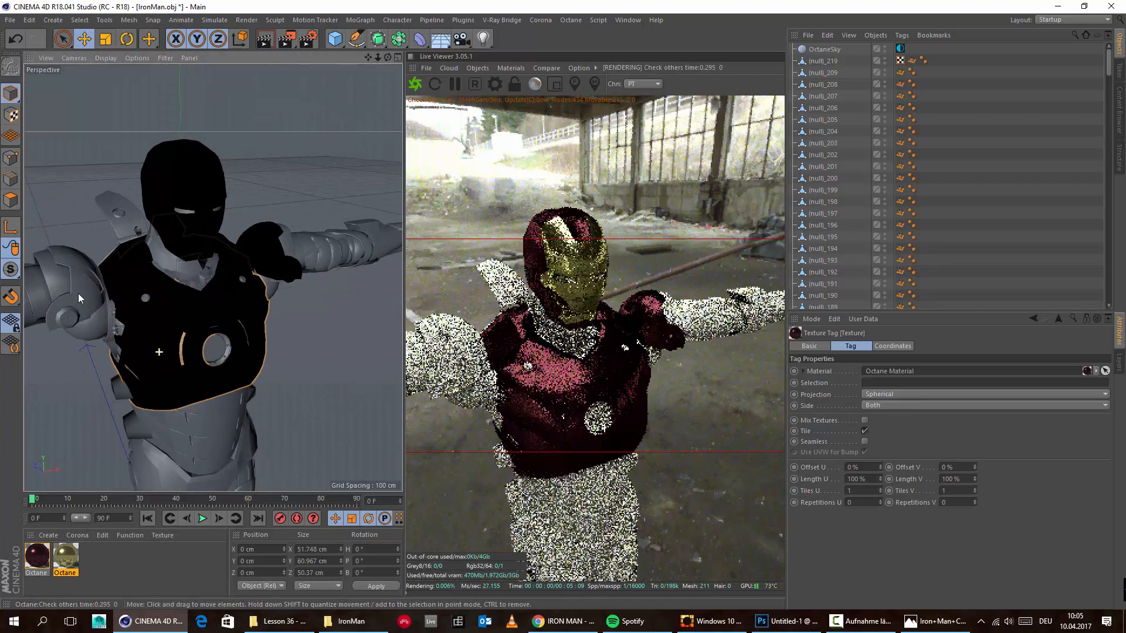
Step: Apply the gold material to the neck piece beneath the helmet's chin
alt+right_drag(79, 293, 82, 492)
drag(66, 555, 208, 213)
alt+drag(216, 307, 100, 290)
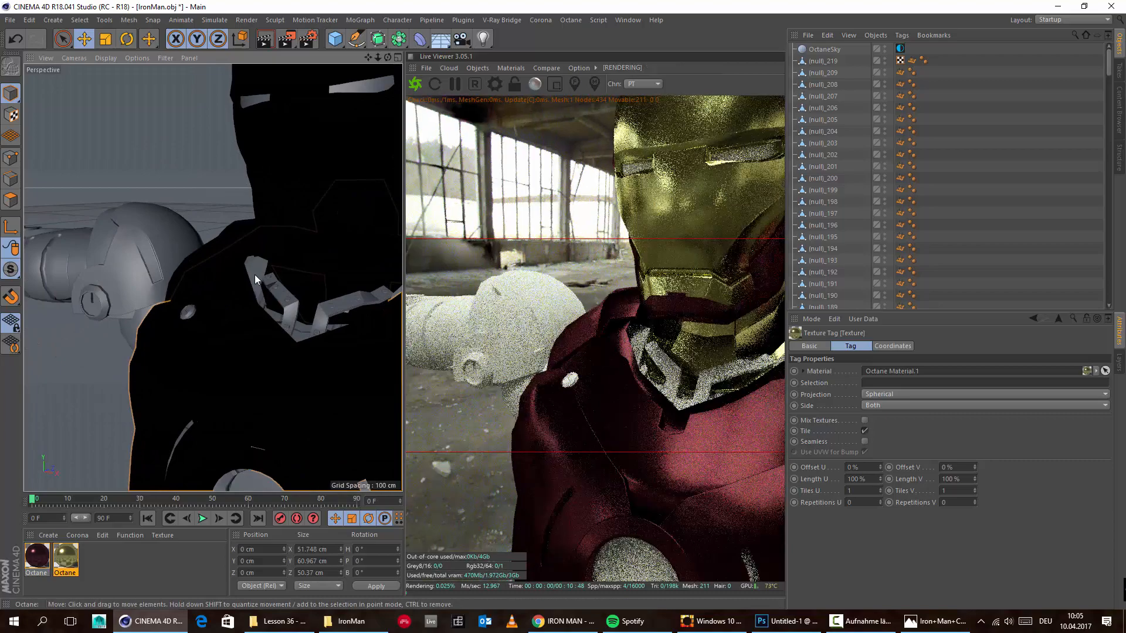
Step: Apply the red material to the suit's right shoulder cap to match the left one
alt+drag(255, 274, 132, 279)
alt+right_drag(132, 280, 121, 318)
alt+drag(121, 318, 97, 375)
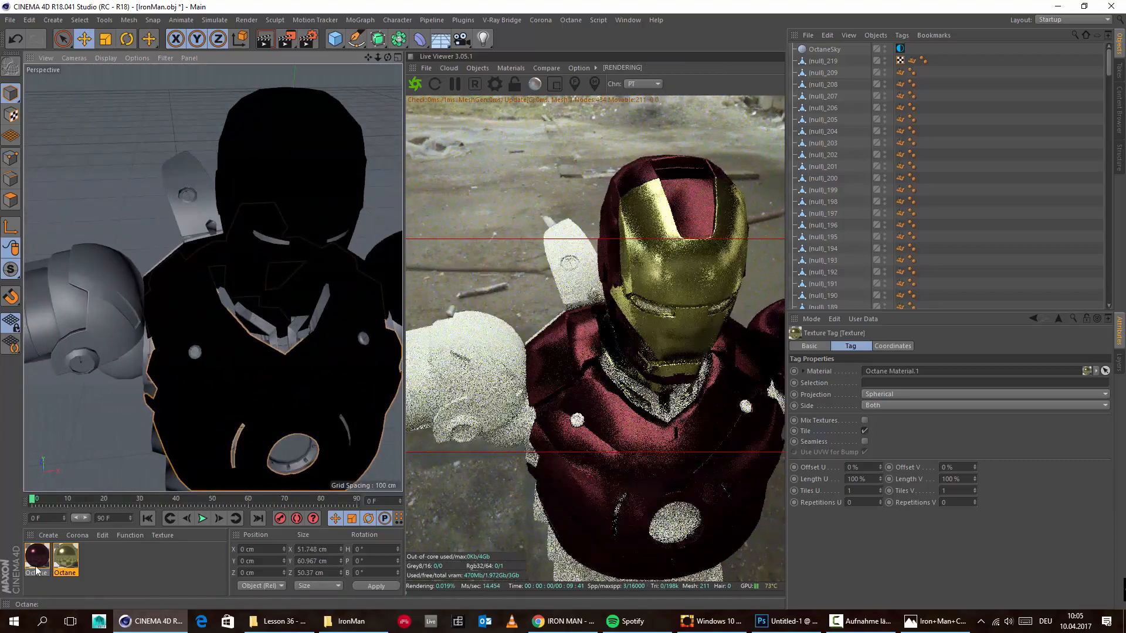
alt+drag(116, 283, 158, 395)
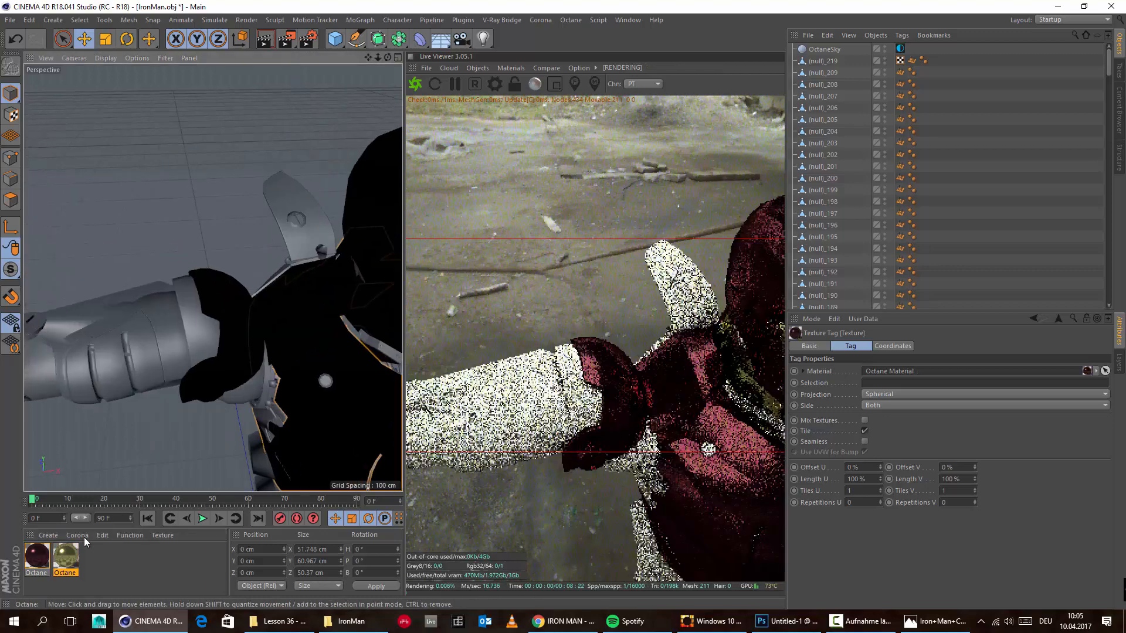
Step: Apply the gold material to the upper-arm bands adjoining both red shoulder caps, and review the whole torso
alt+drag(188, 336, 162, 392)
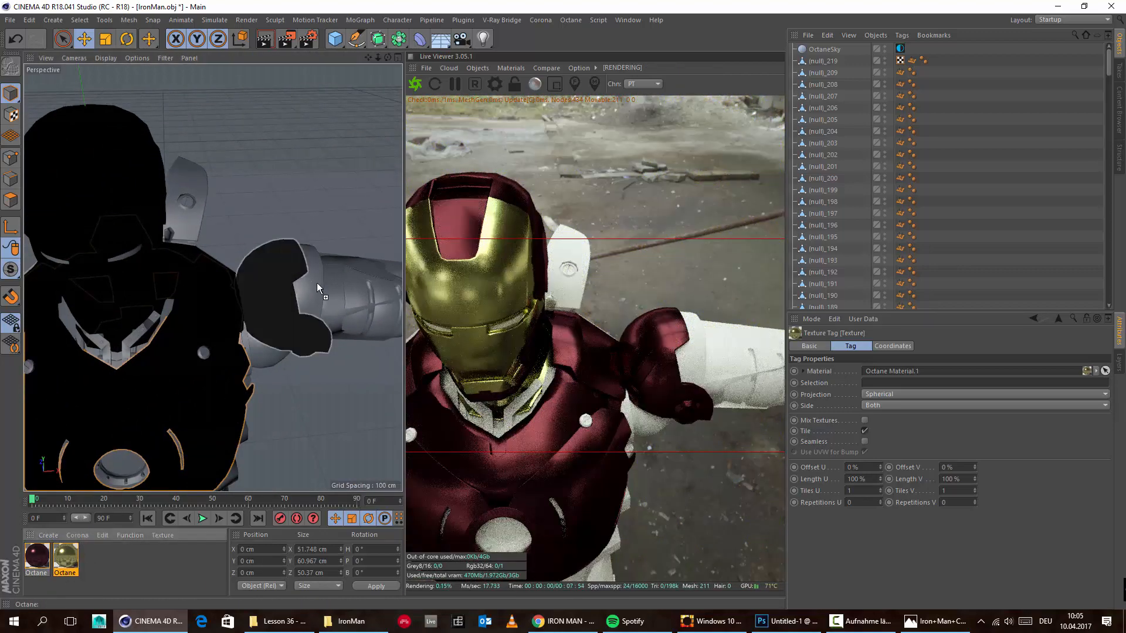
drag(317, 285, 317, 286)
alt+drag(192, 312, 216, 211)
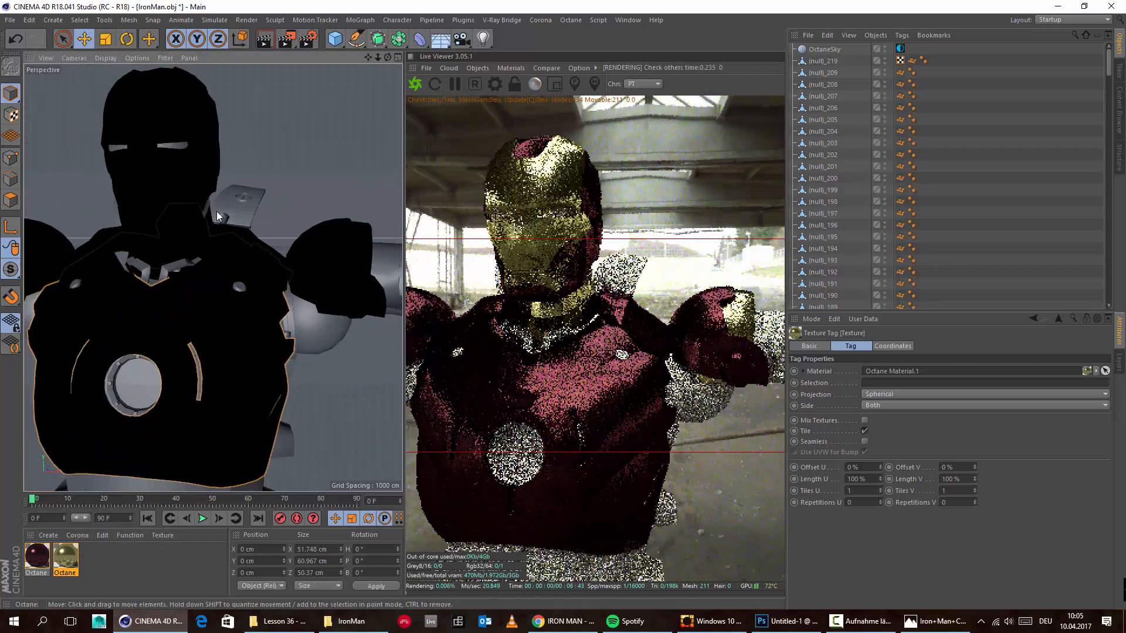
alt+right_drag(217, 212, 214, 257)
alt+drag(213, 257, 171, 284)
alt+right_drag(170, 285, 186, 297)
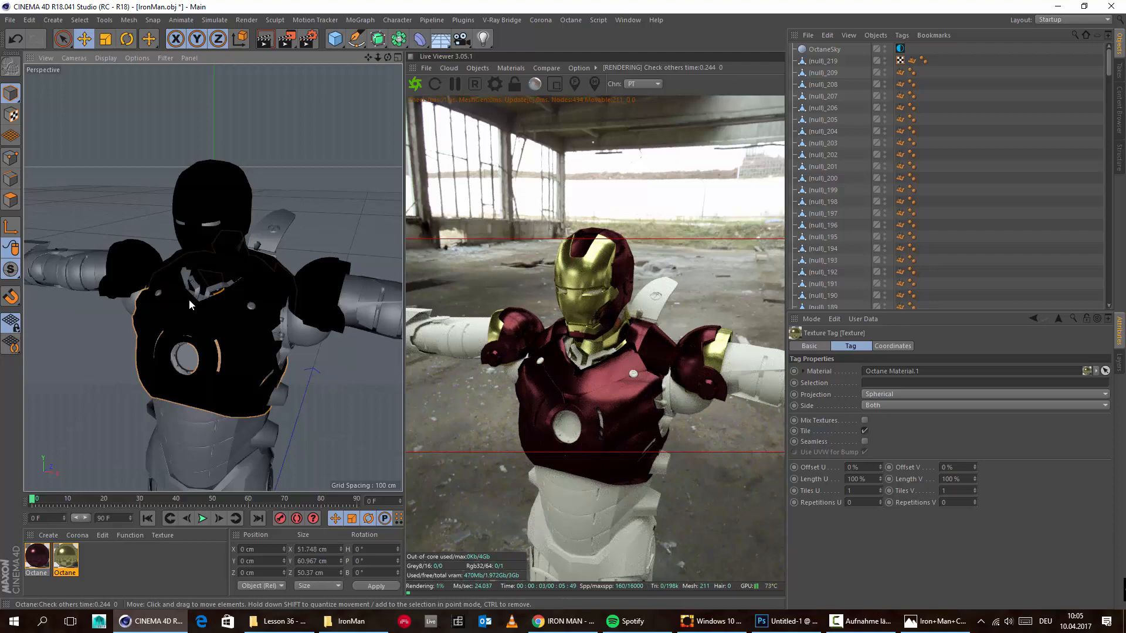
Step: Set the gold material's specular color by sampling the gold faceplate in the Iron Man reference photo
click(927, 625)
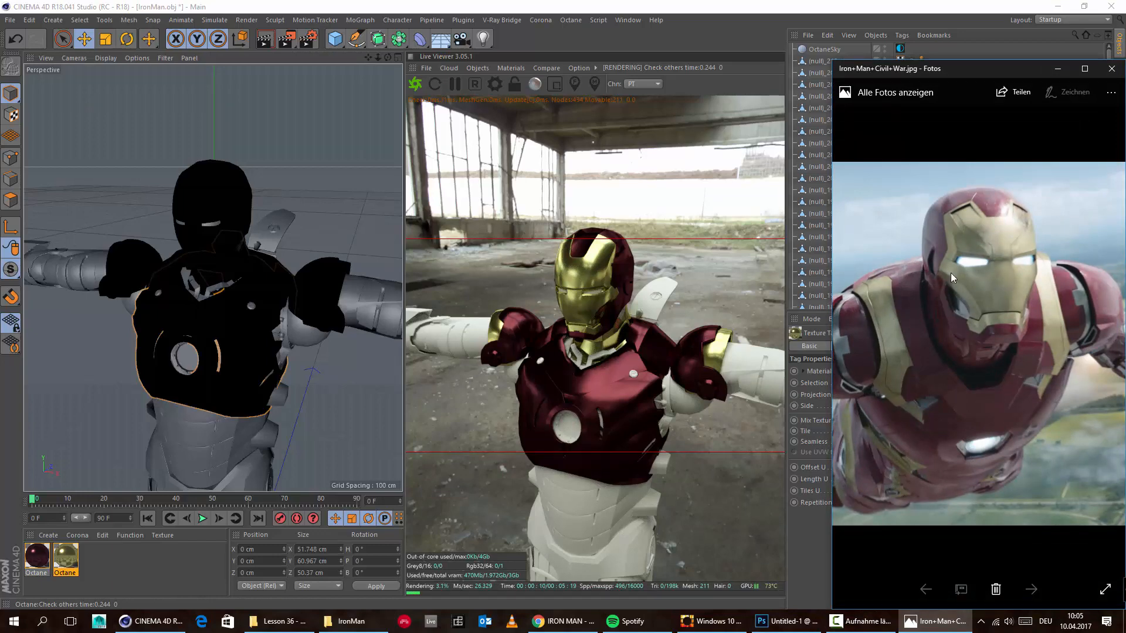
double_click(71, 558)
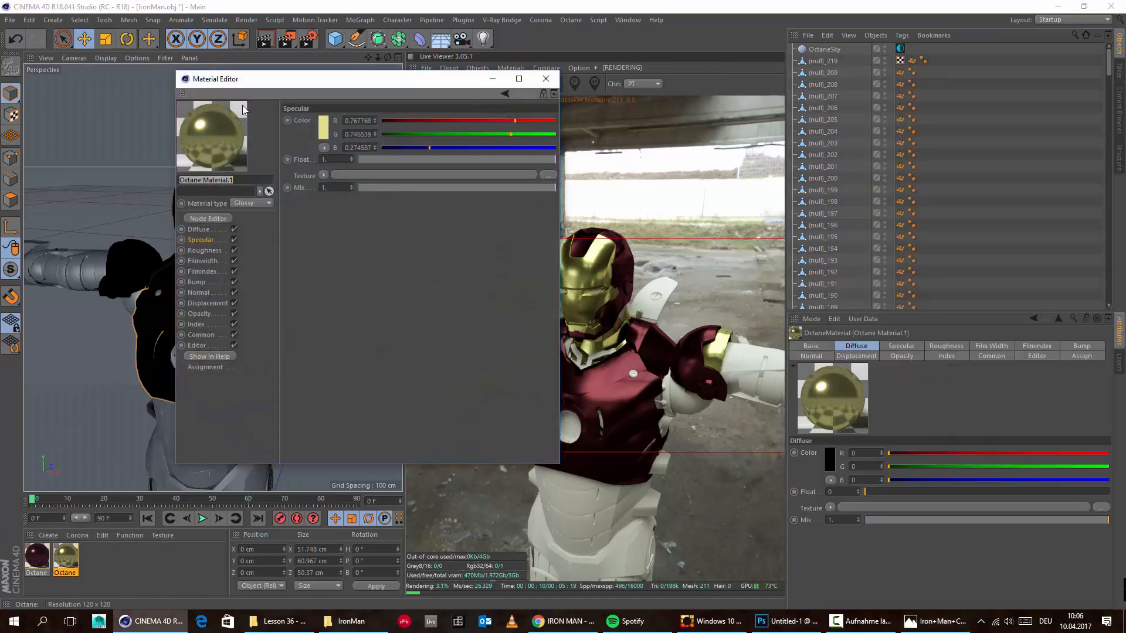
drag(361, 85, 906, 148)
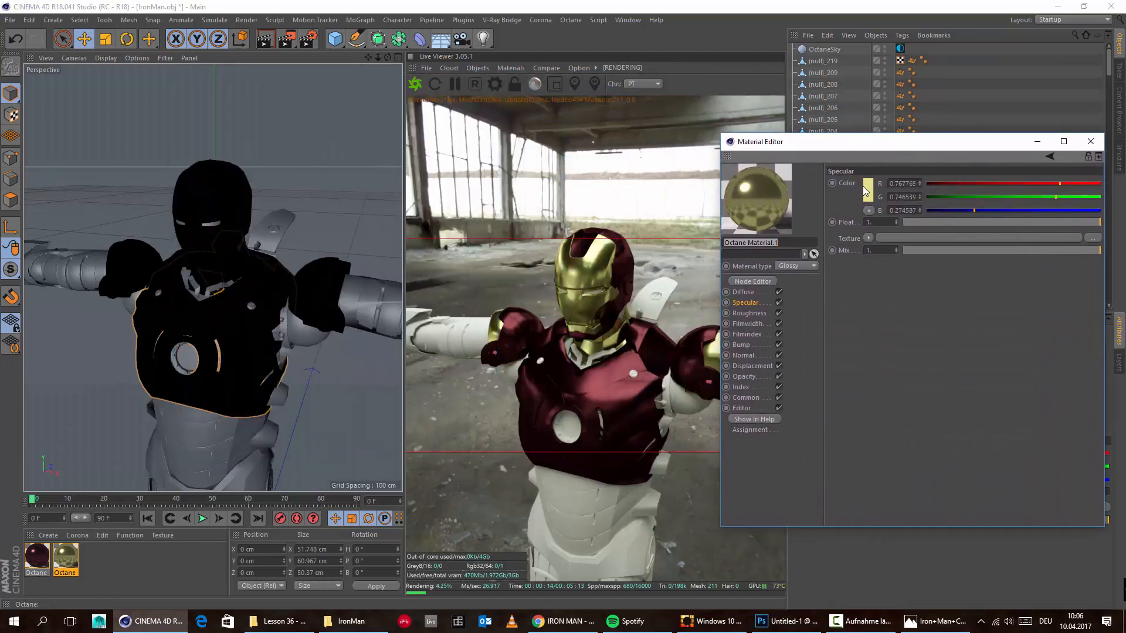
click(868, 191)
click(934, 623)
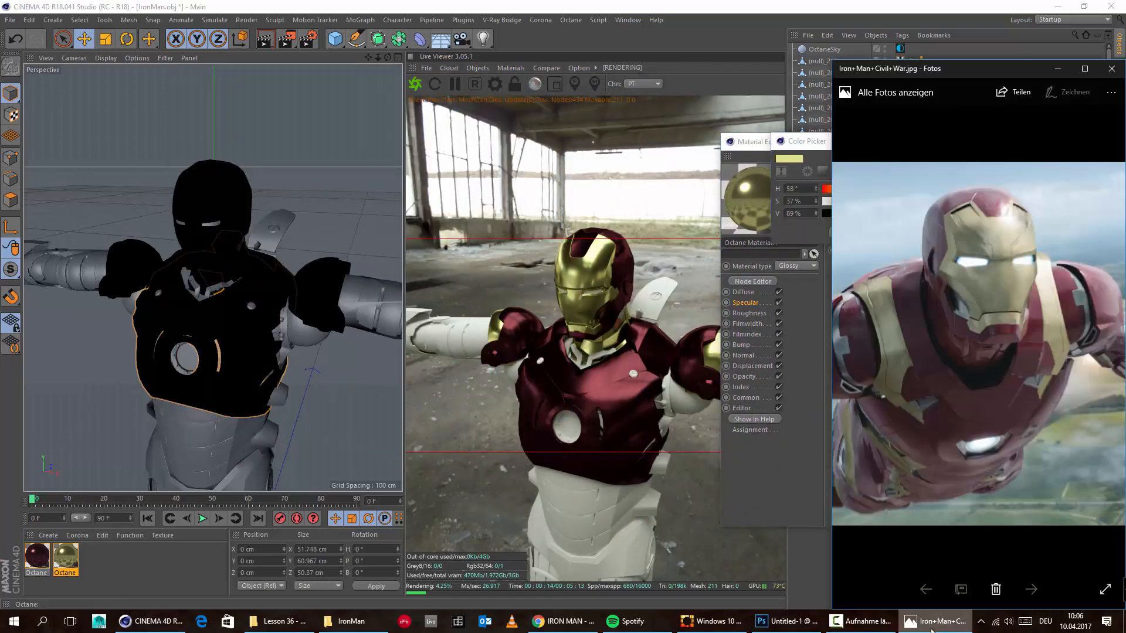
click(813, 144)
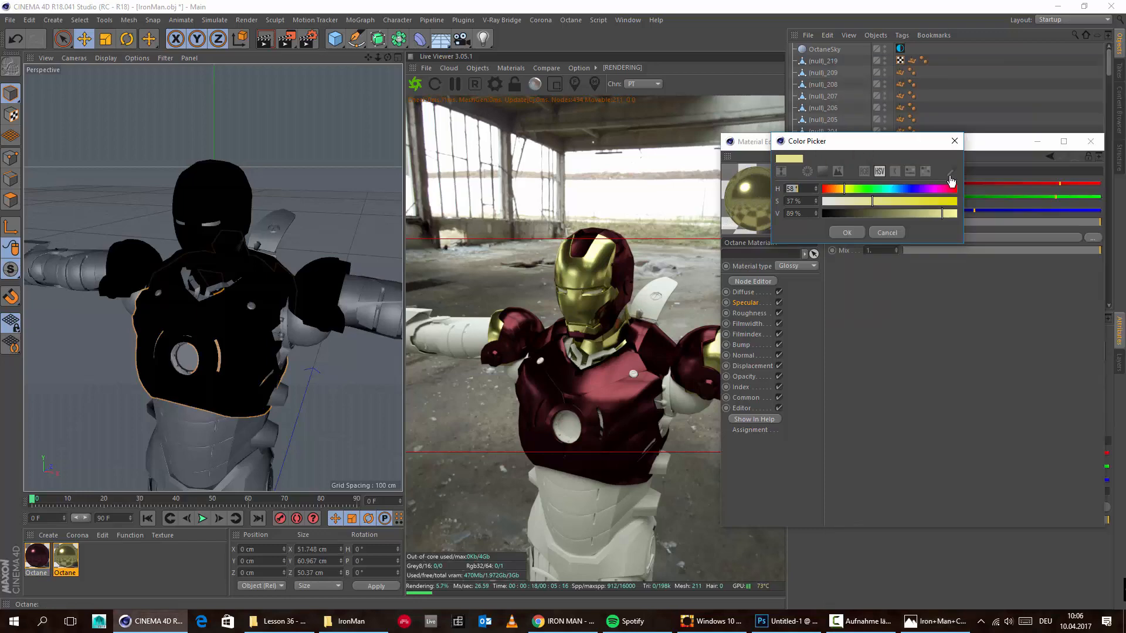
click(951, 171)
key(alt+Tab)
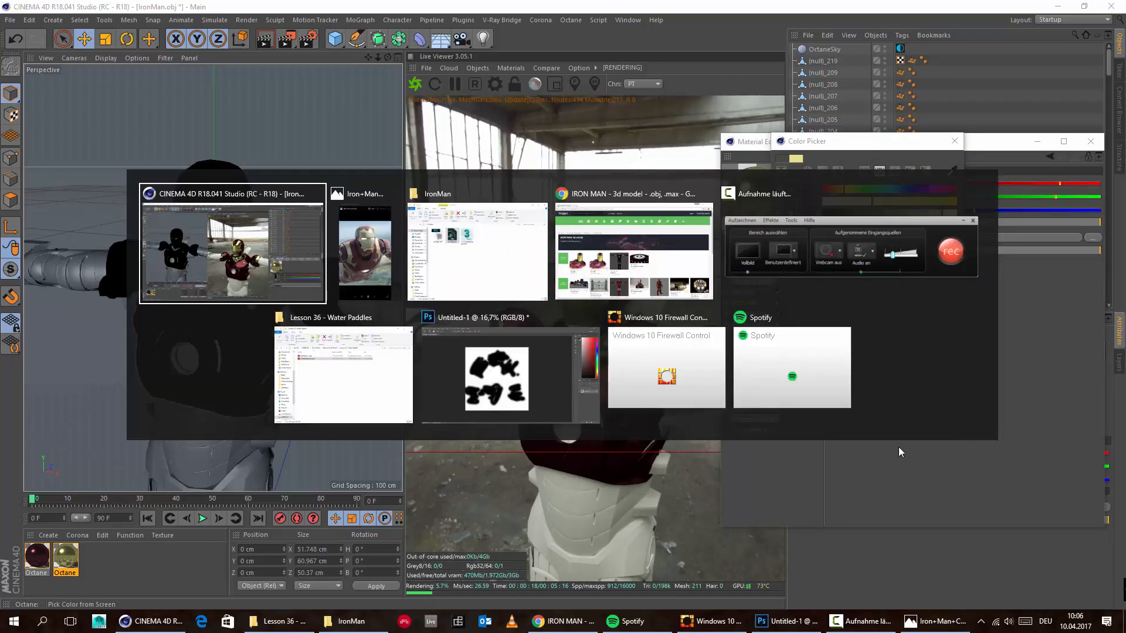
key(alt+Tab)
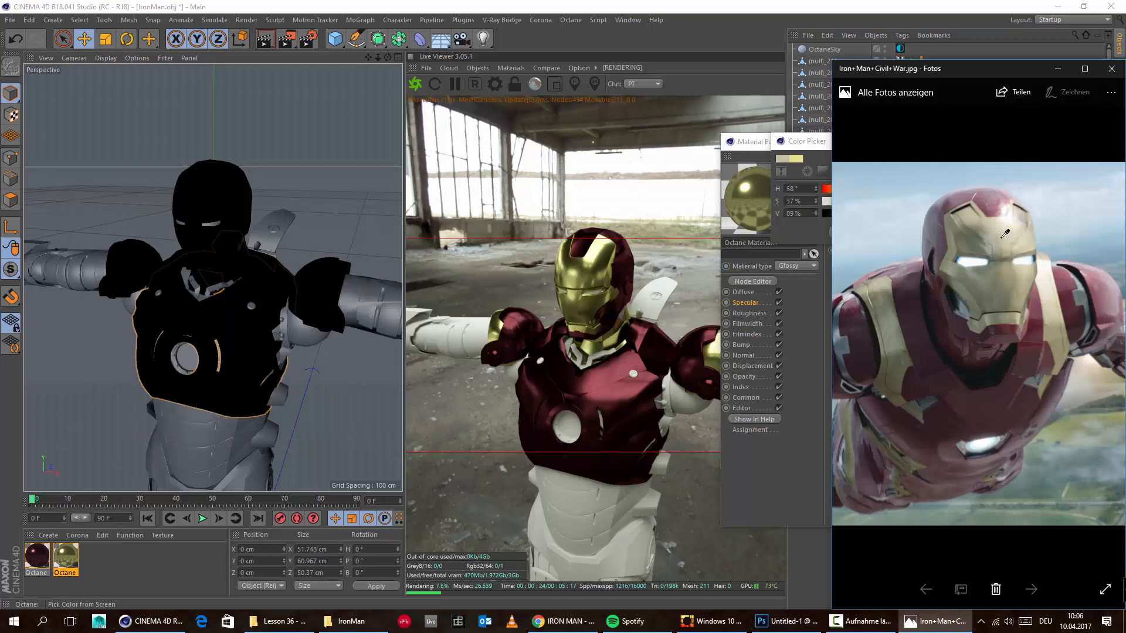
click(1003, 241)
click(852, 233)
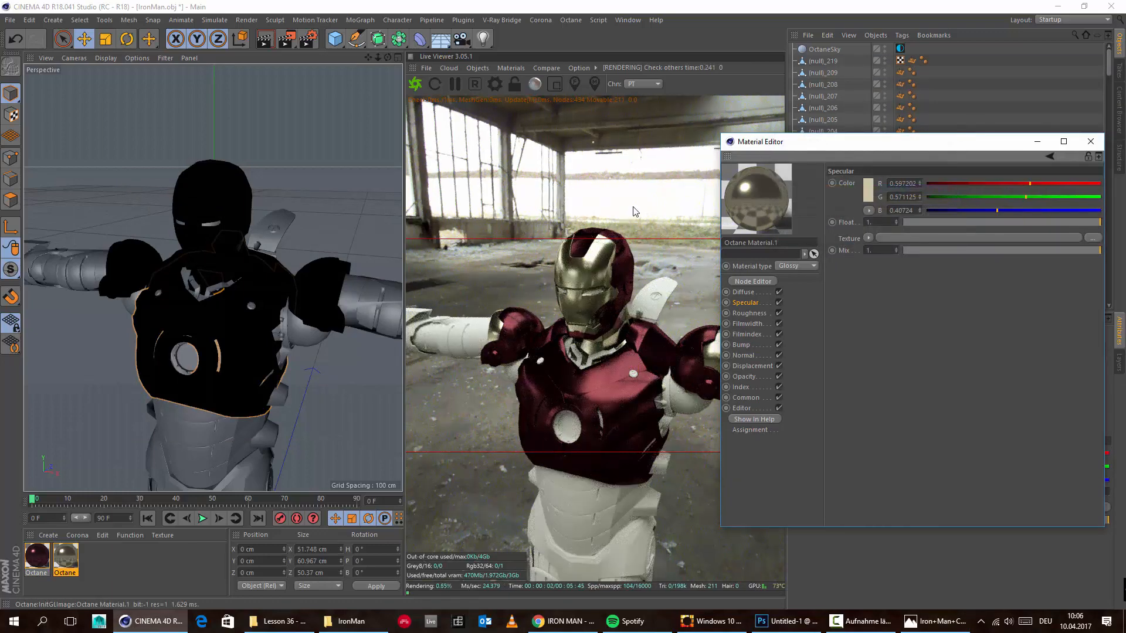
Step: Compare the rendered gold tone with the reference photo and close the gold material's editor
click(933, 624)
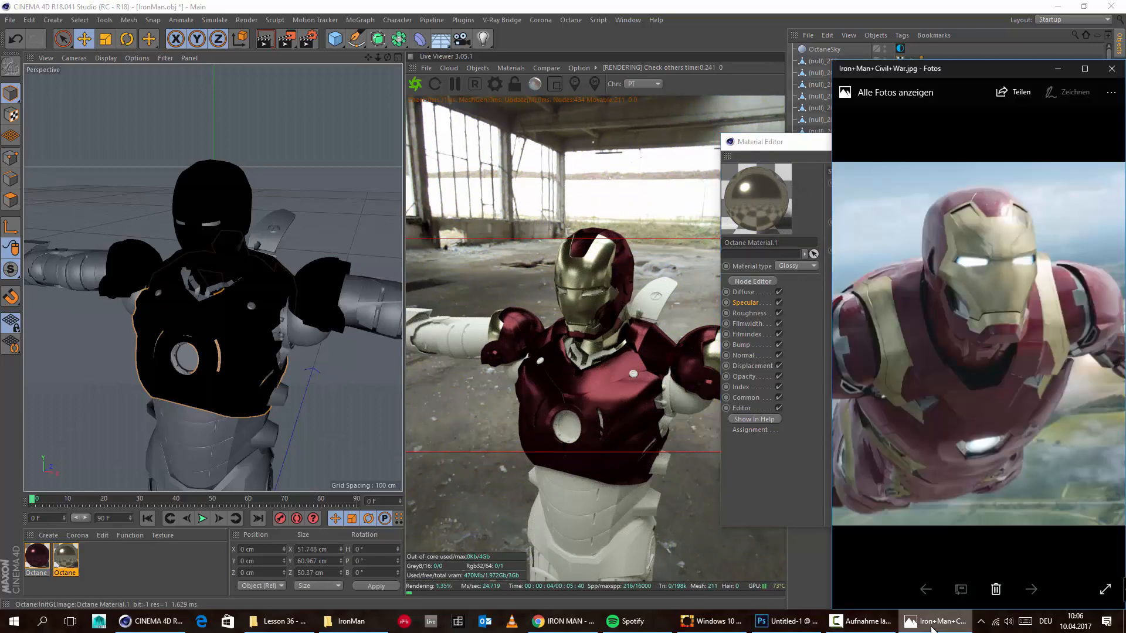
click(933, 625)
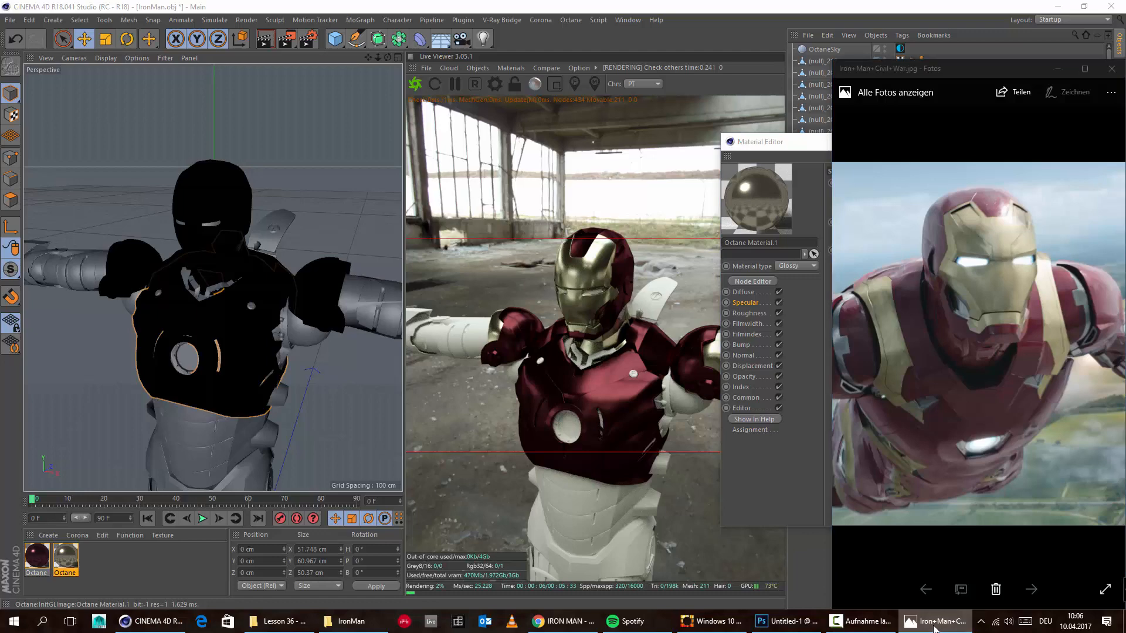
drag(795, 150, 515, 158)
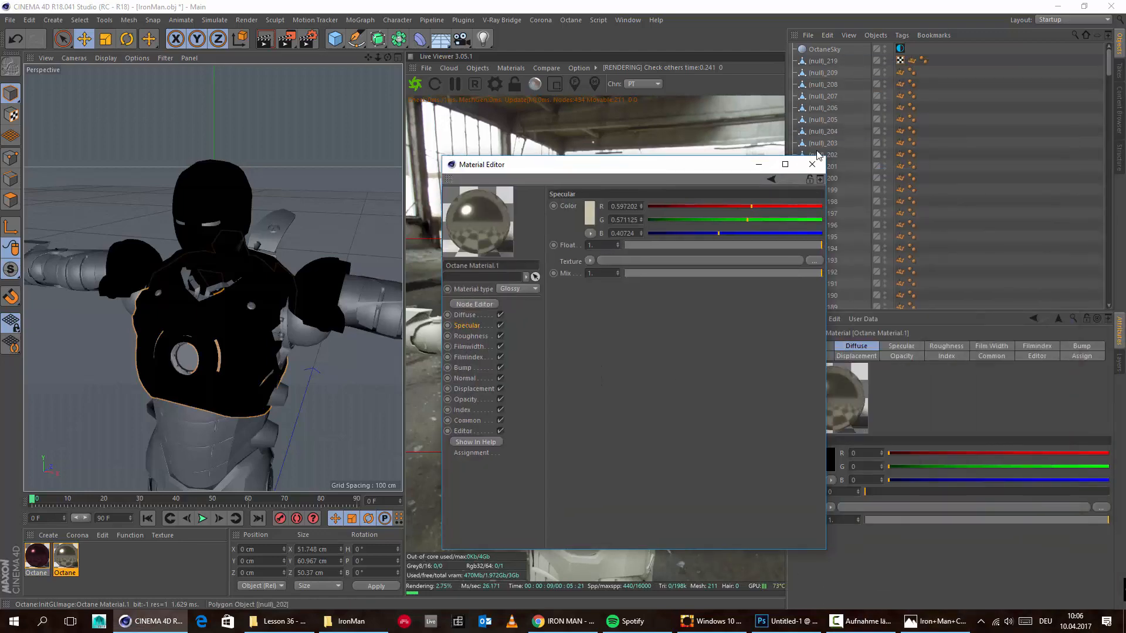
click(814, 153)
alt+drag(94, 309, 89, 293)
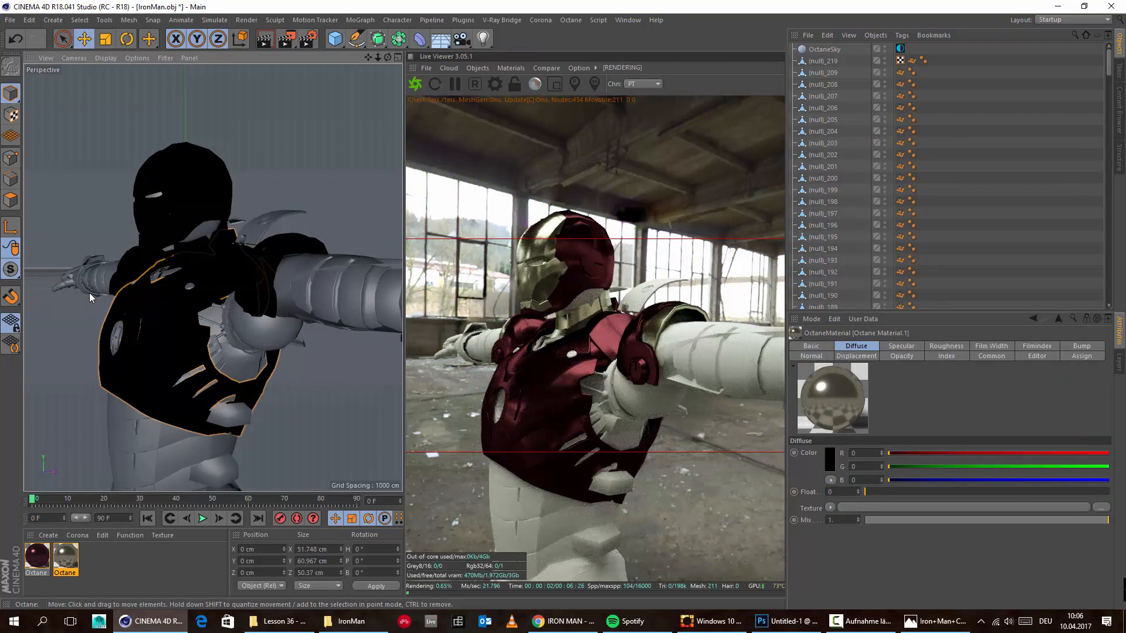
Step: Duplicate the gold material and set the copy's specular color to pure white for a chrome look
ctrl+drag(63, 553, 101, 558)
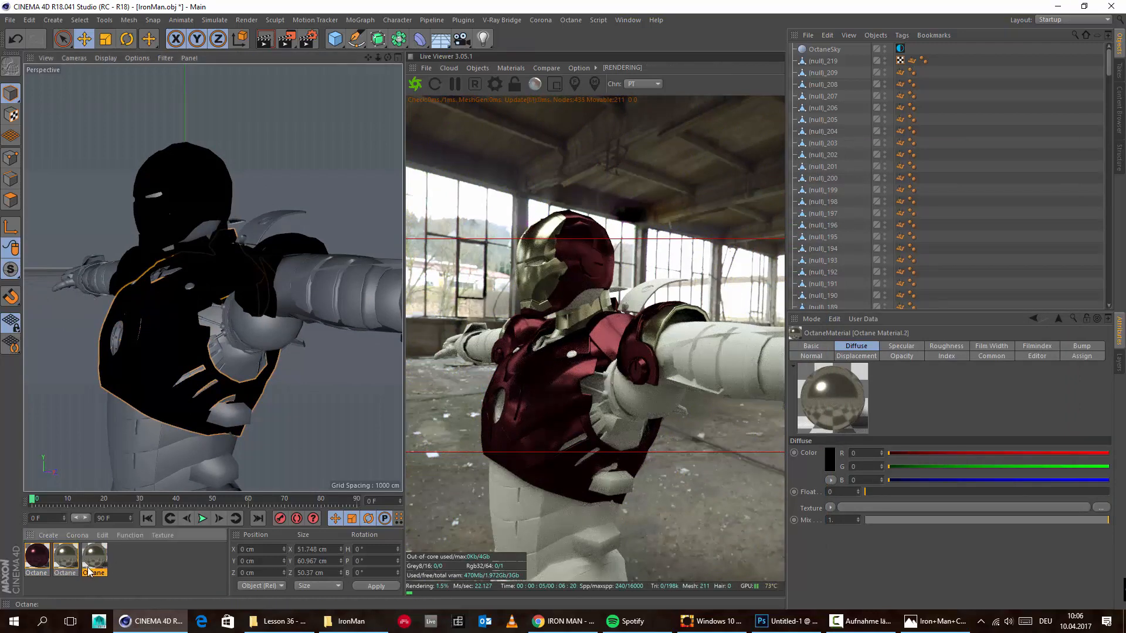
double_click(94, 560)
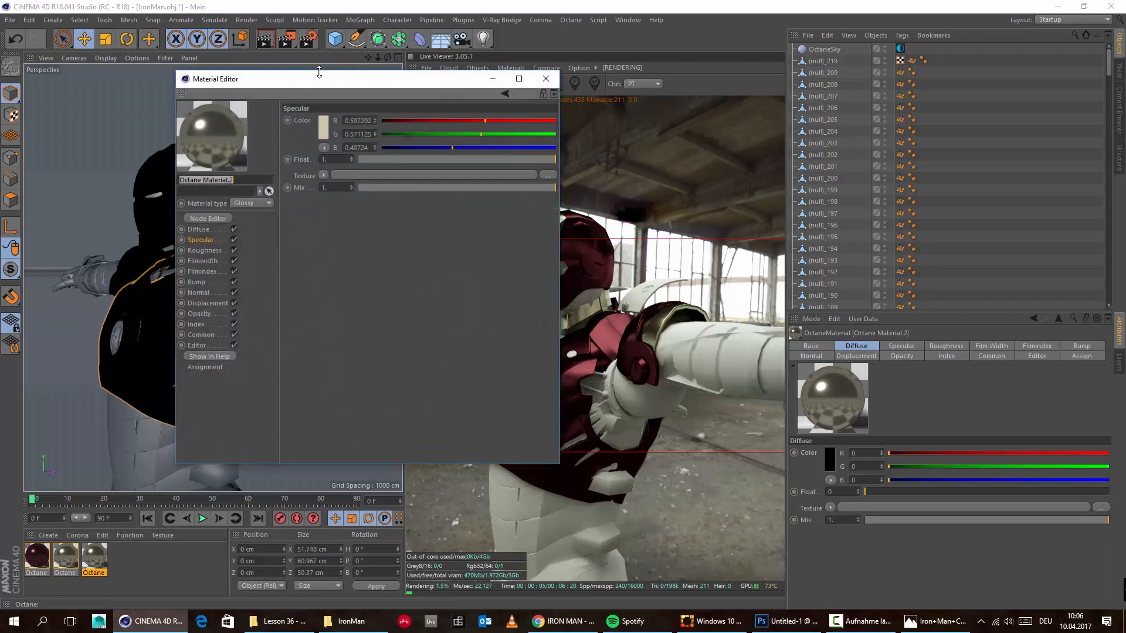
drag(368, 83, 852, 211)
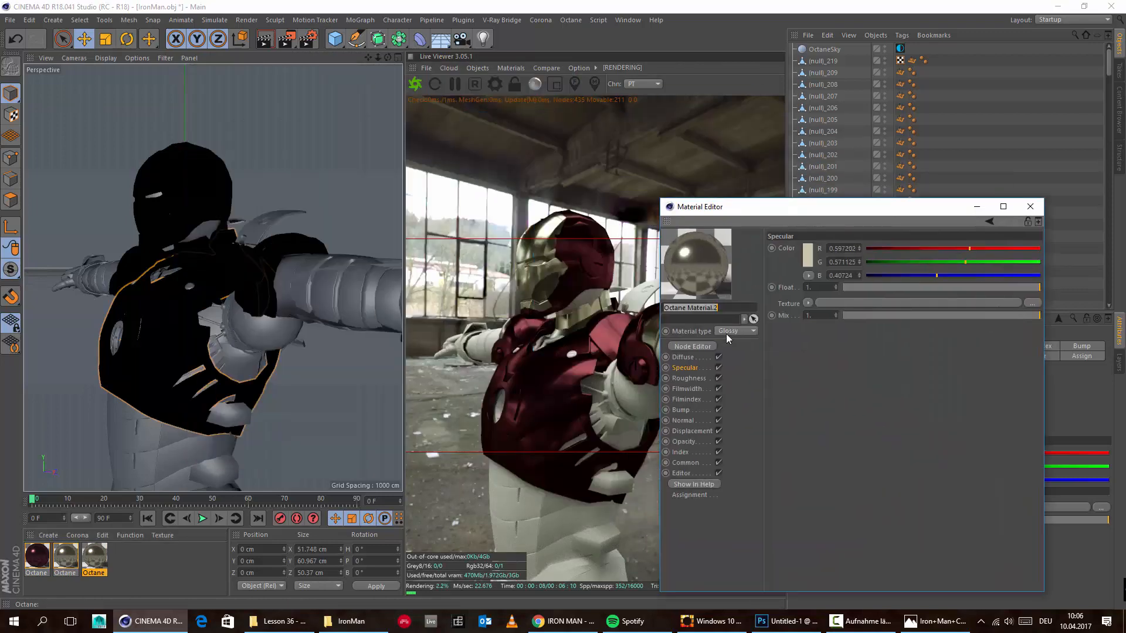
click(808, 256)
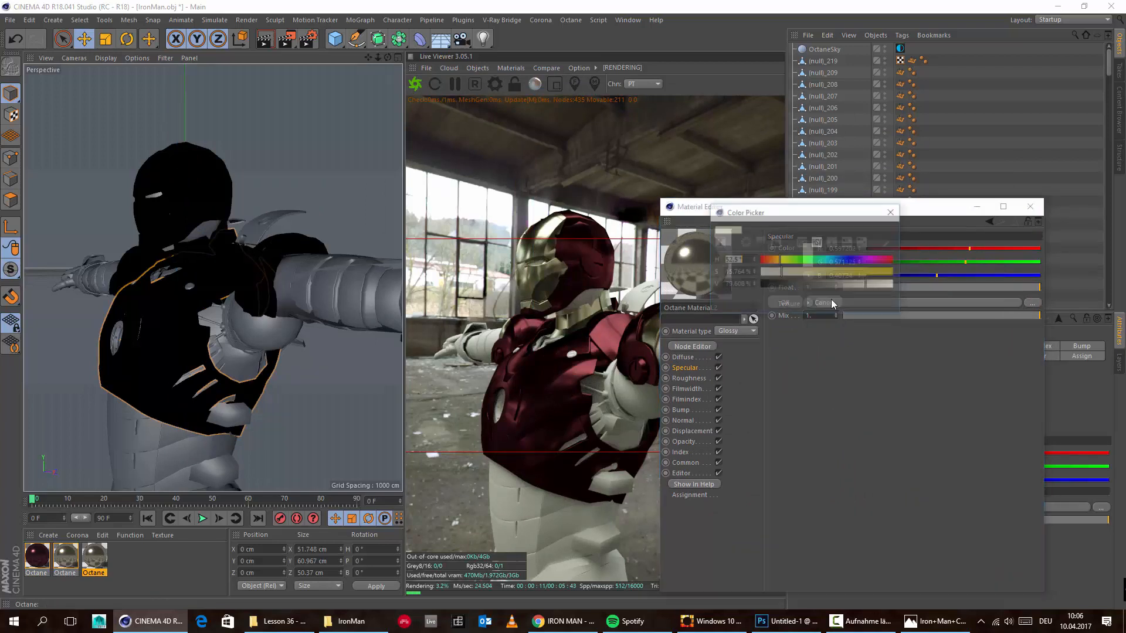
click(762, 269)
click(783, 307)
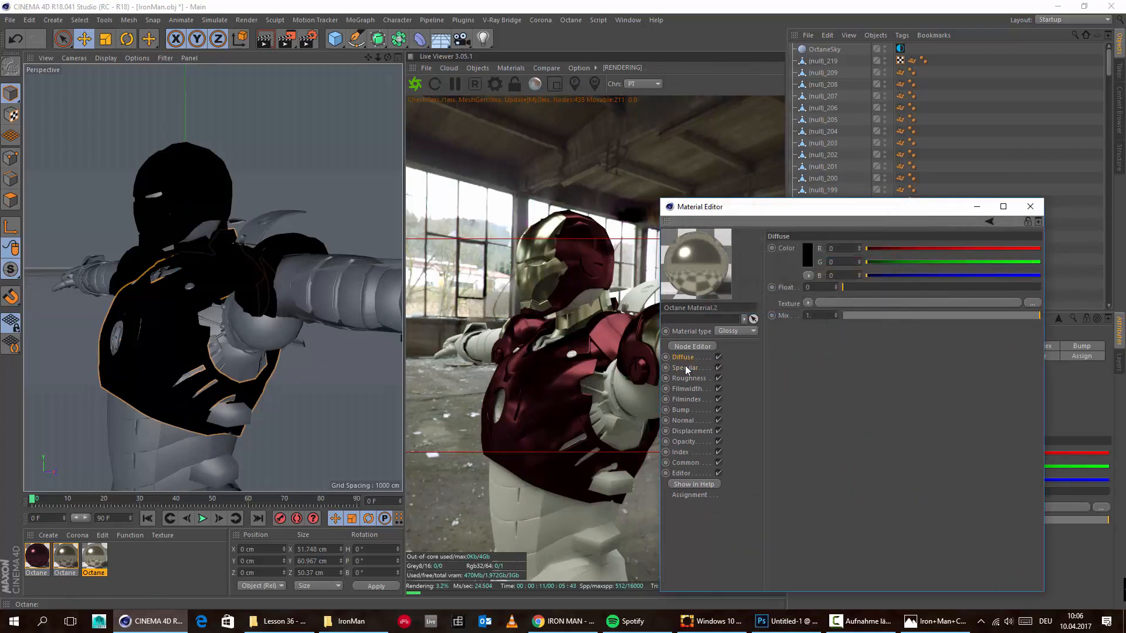
click(808, 263)
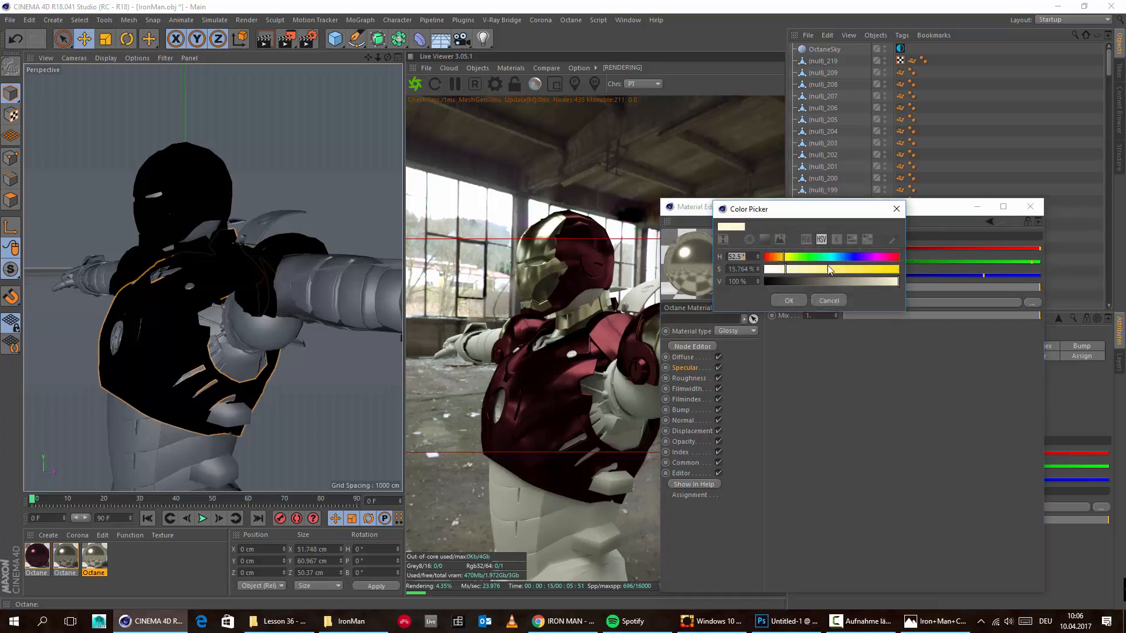
click(792, 300)
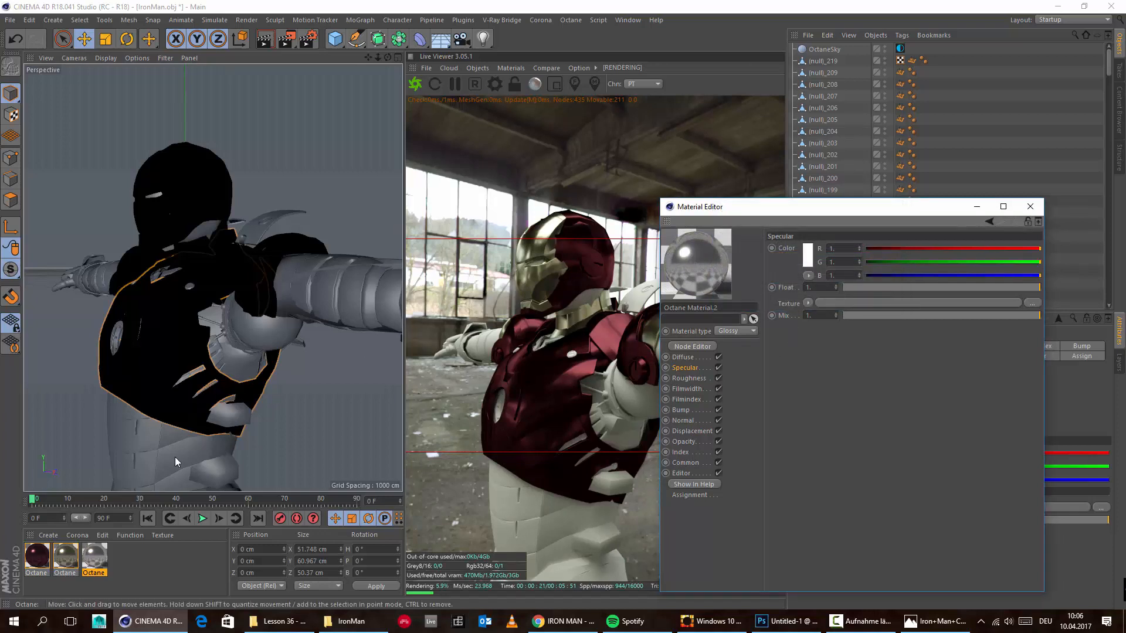
Step: Create an Octane Mix Material with the chrome Octane Material.2 as Material1 and the red Octane Material as Material2
click(37, 556)
click(48, 535)
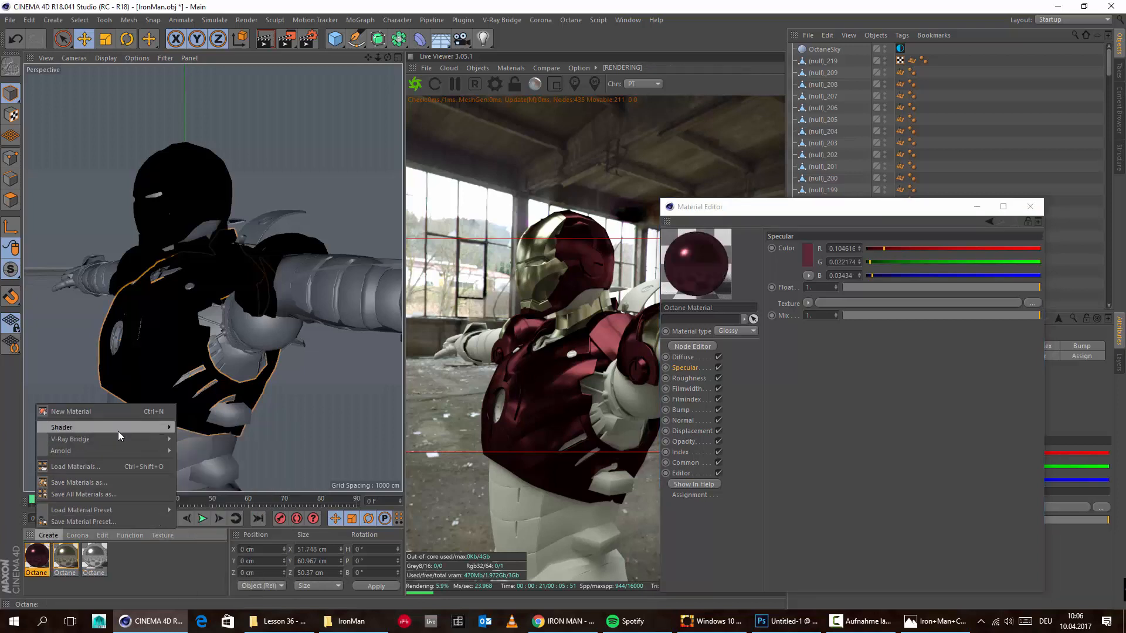
mouse_move(118, 431)
mouse_move(214, 393)
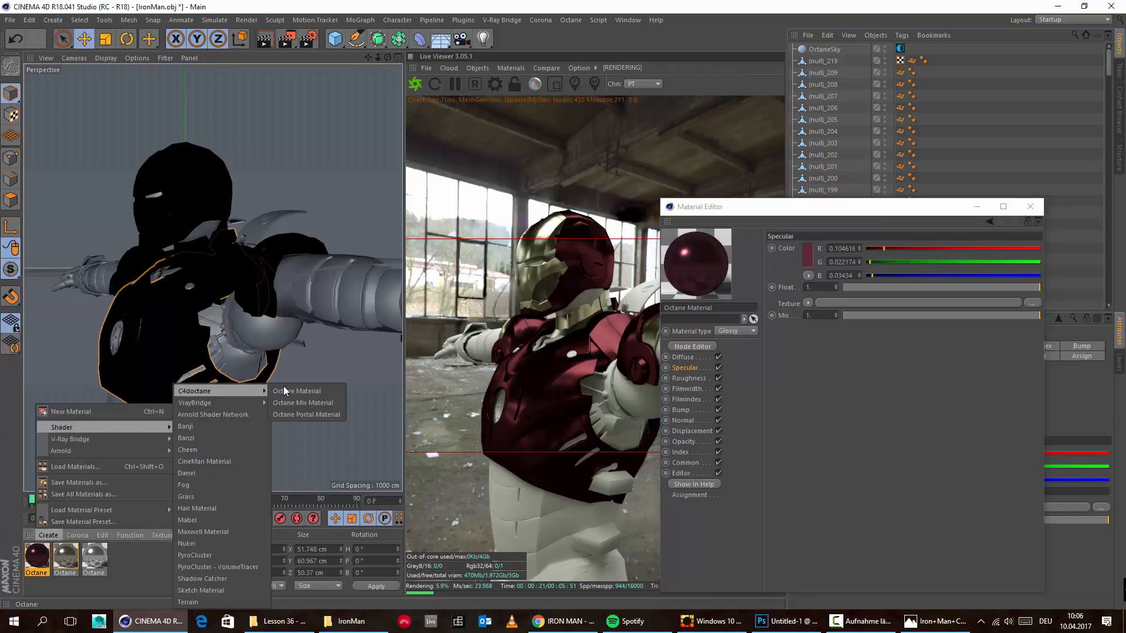
click(296, 403)
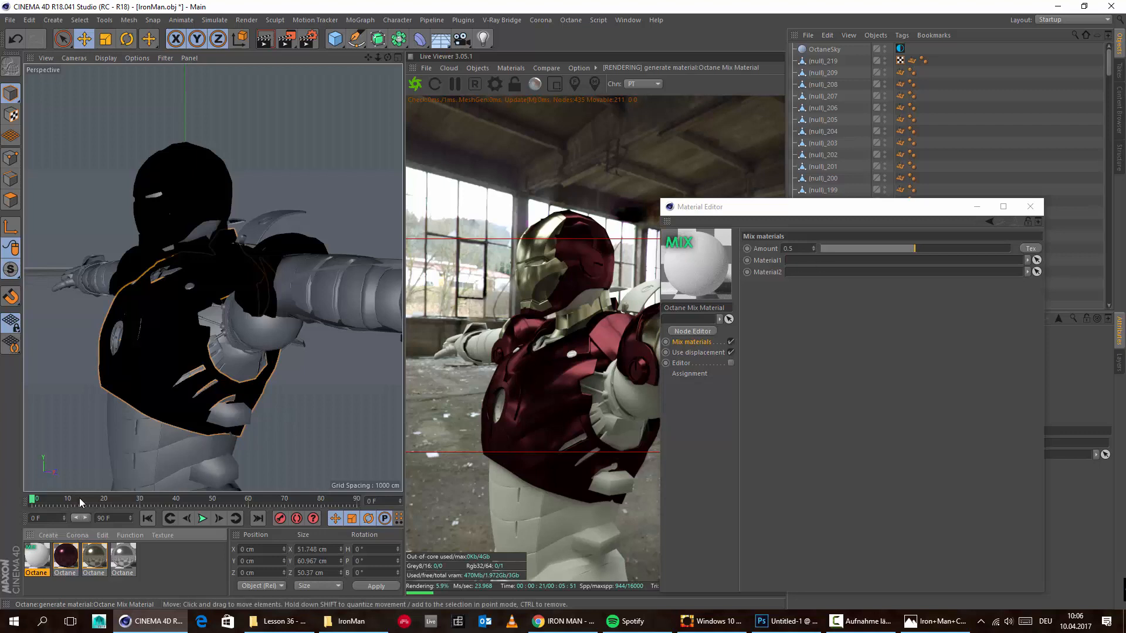
drag(76, 549, 815, 276)
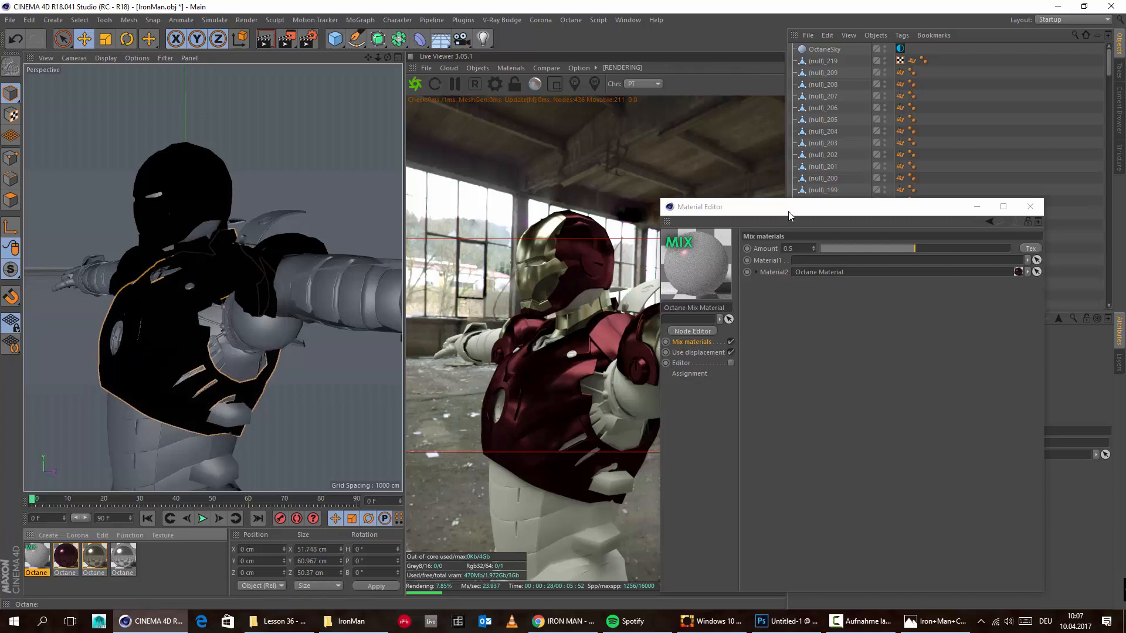
drag(171, 535, 805, 262)
click(1030, 249)
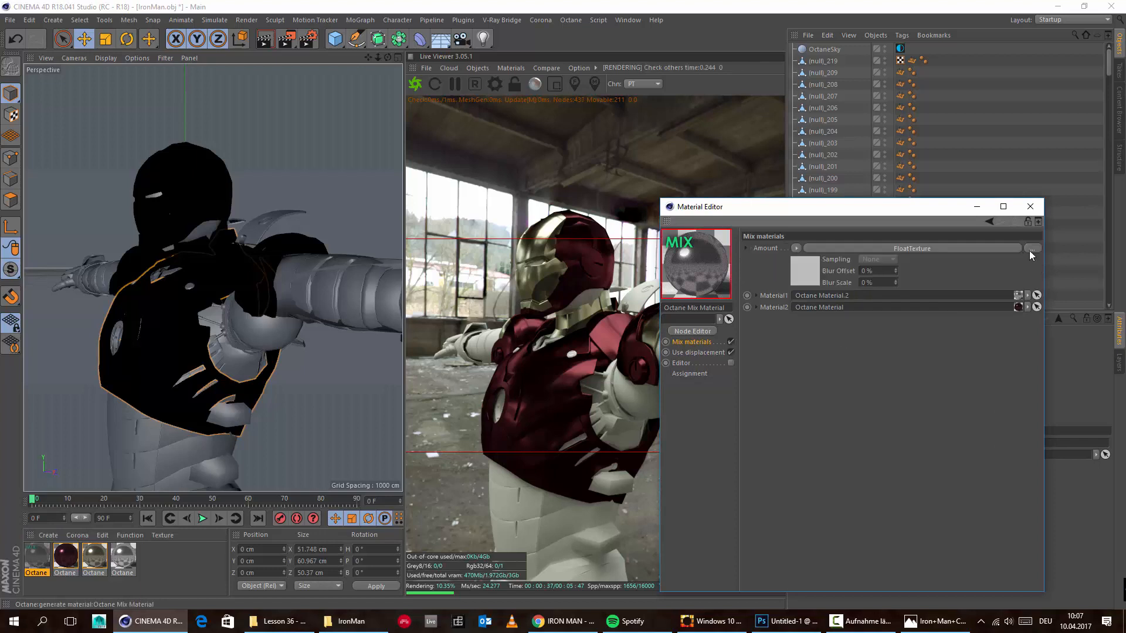
click(798, 247)
click(802, 260)
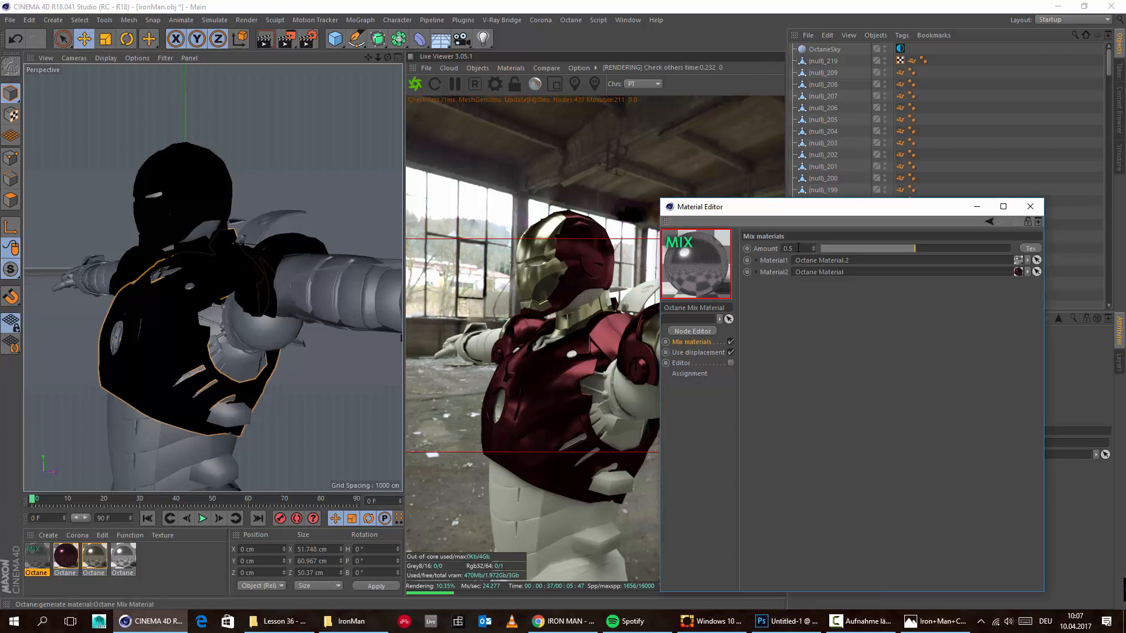
Step: Drive the mix material's amount with an Octane ImageTexture
click(1020, 247)
click(798, 247)
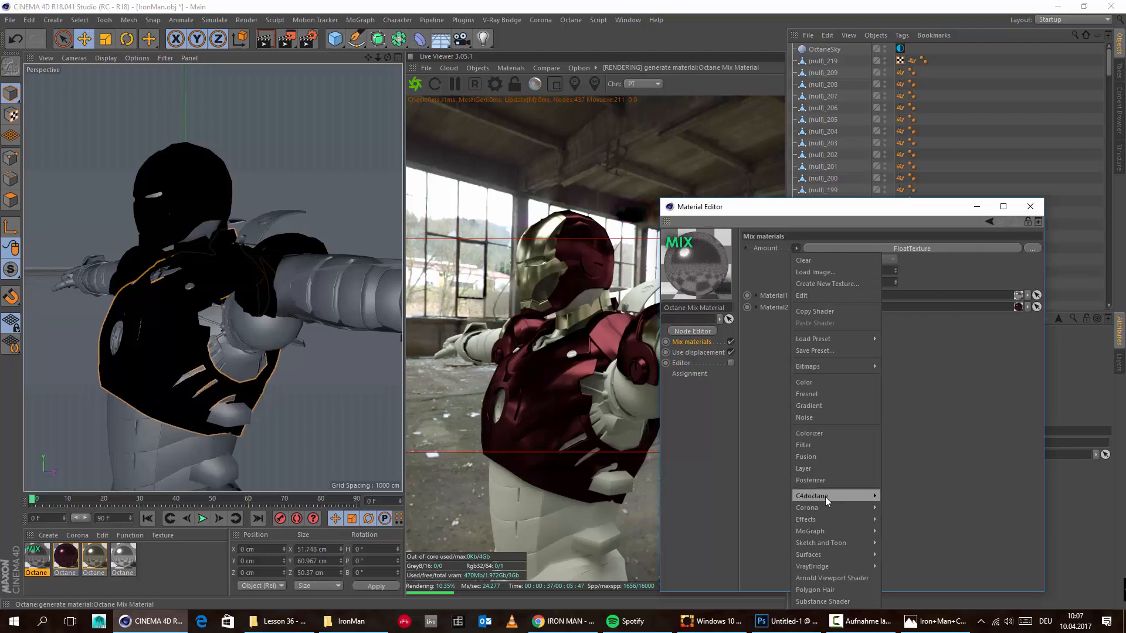
mouse_move(825, 498)
click(913, 379)
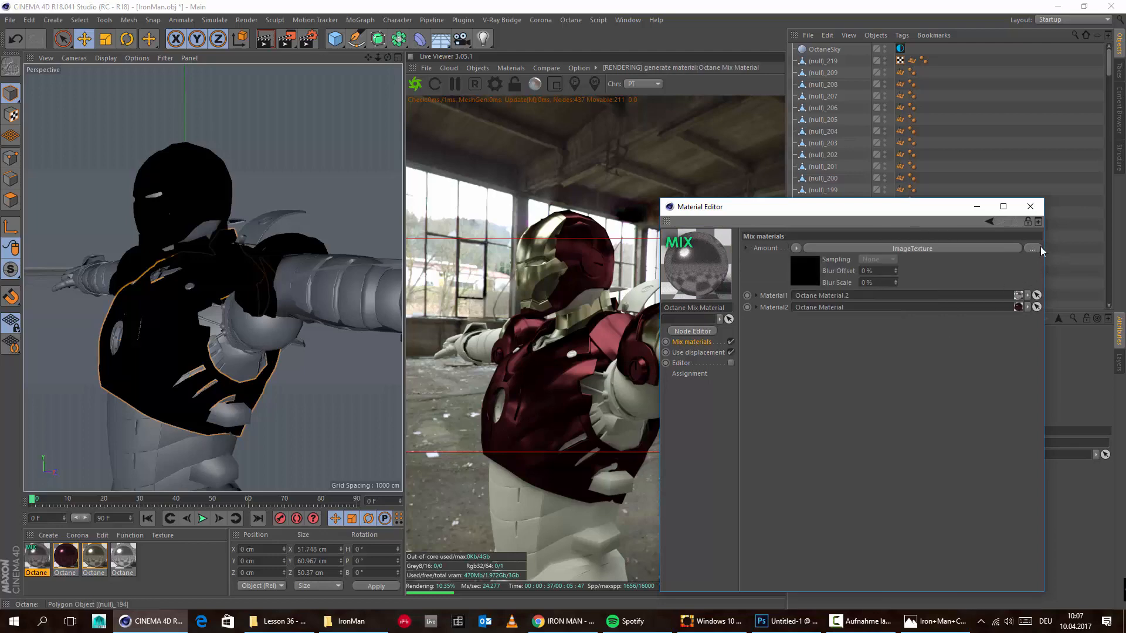
Step: Load Scratches.jpg from E:\ZeroToHero\Textures into the mix amount's image texture
click(1032, 249)
click(1029, 262)
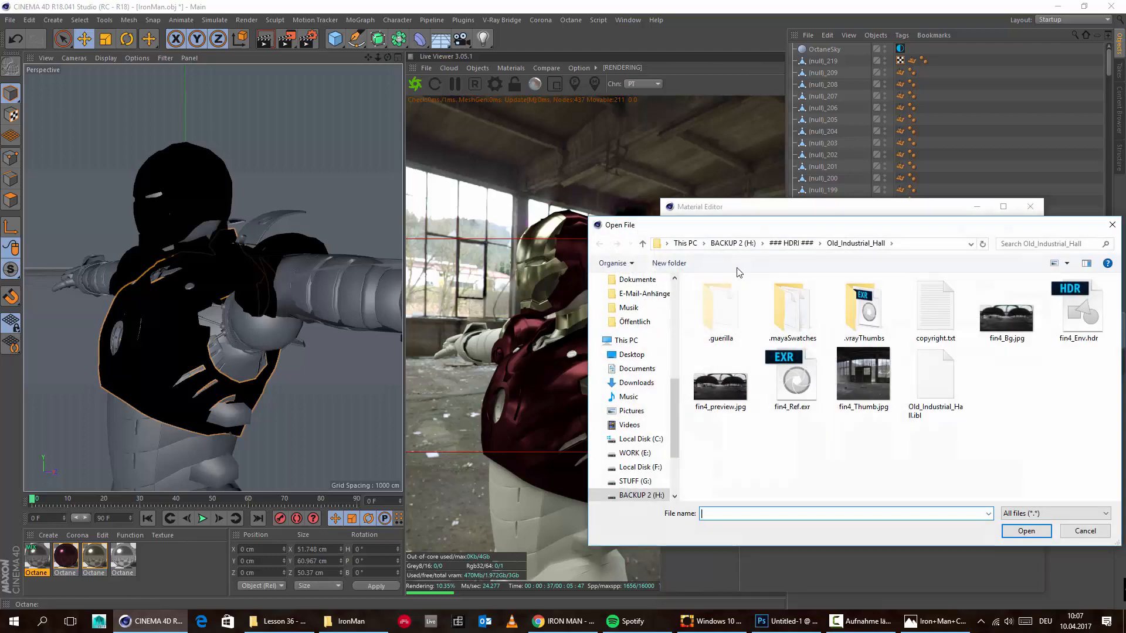
drag(746, 225, 637, 227)
click(526, 453)
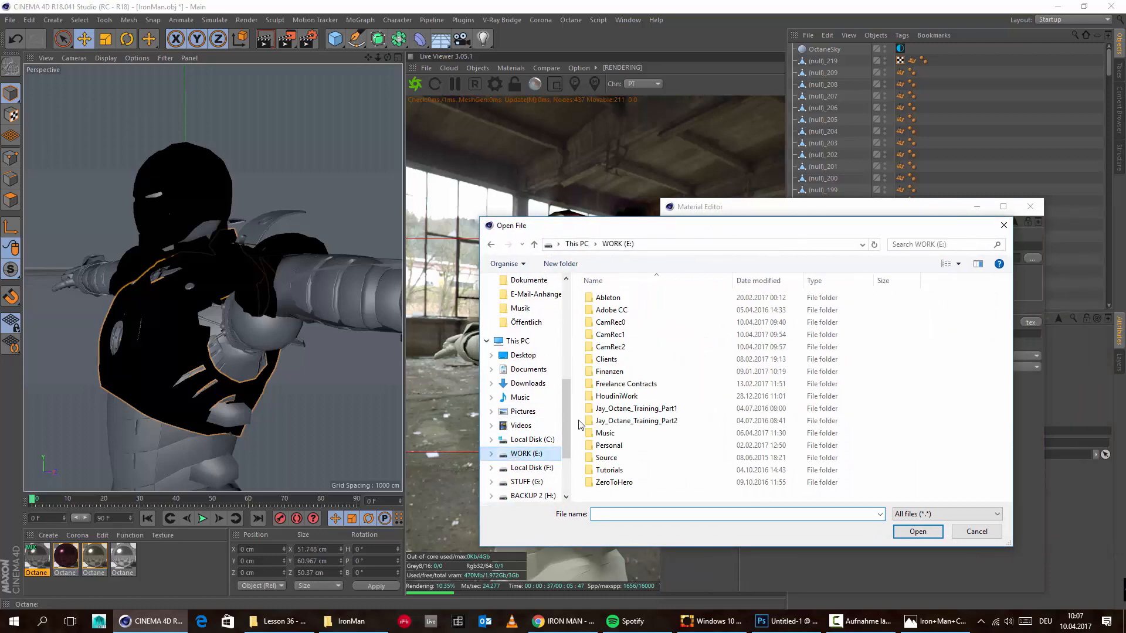
click(614, 482)
double_click(614, 483)
double_click(683, 308)
scroll(615, 459, down, 3)
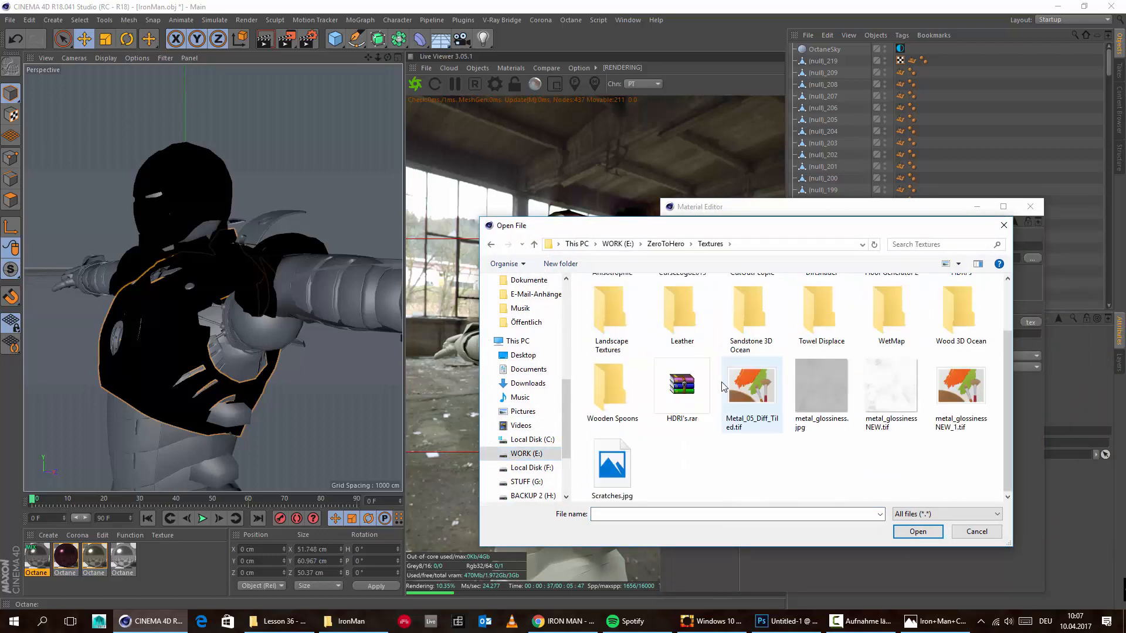
click(616, 461)
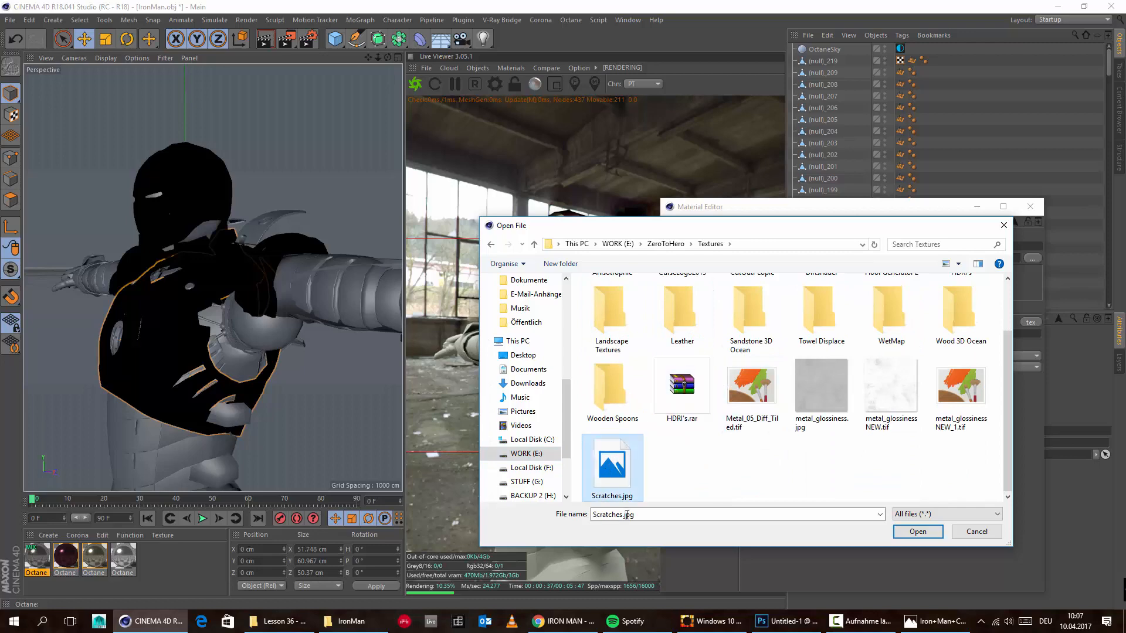
click(918, 532)
click(626, 354)
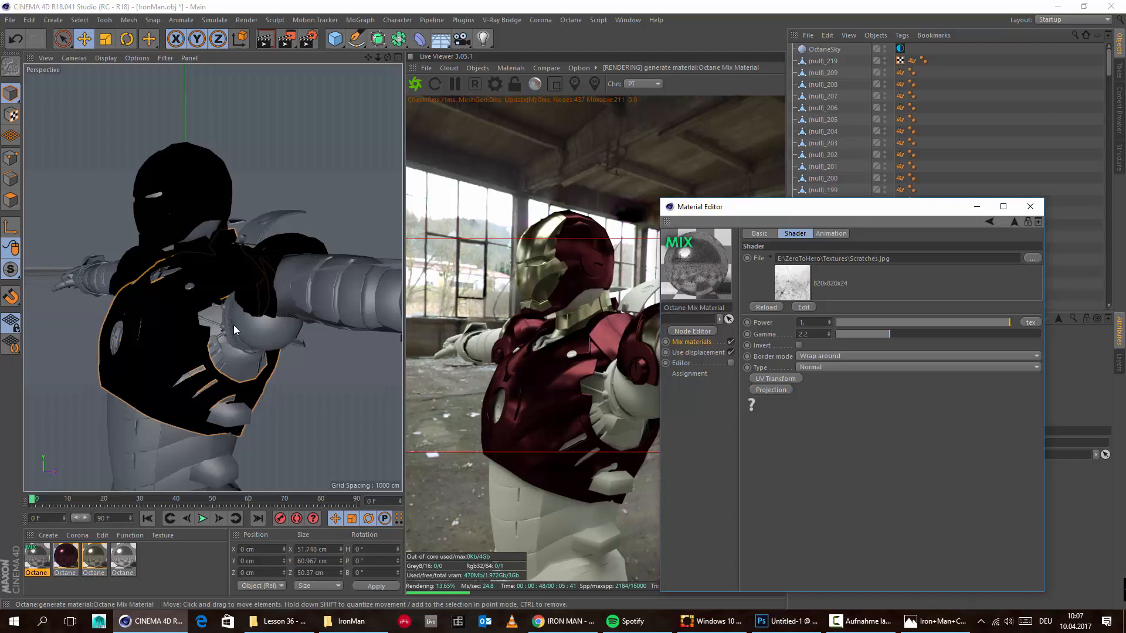
Step: Return to the mix material's main settings and apply the mix material to the suit's large chest plate
alt+drag(233, 325, 281, 343)
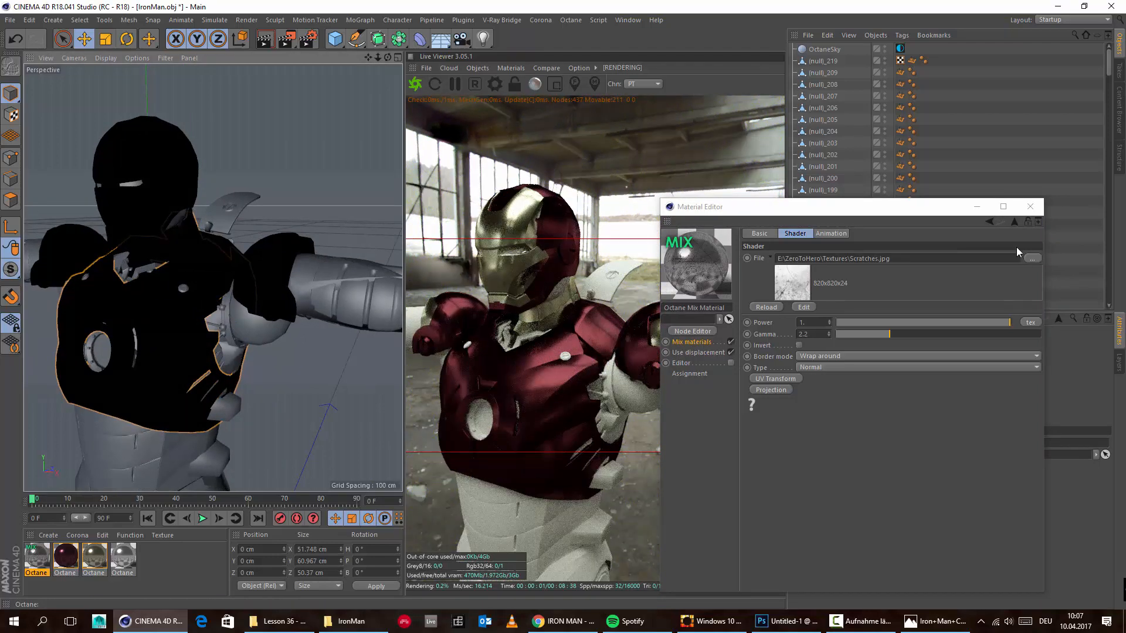
click(989, 224)
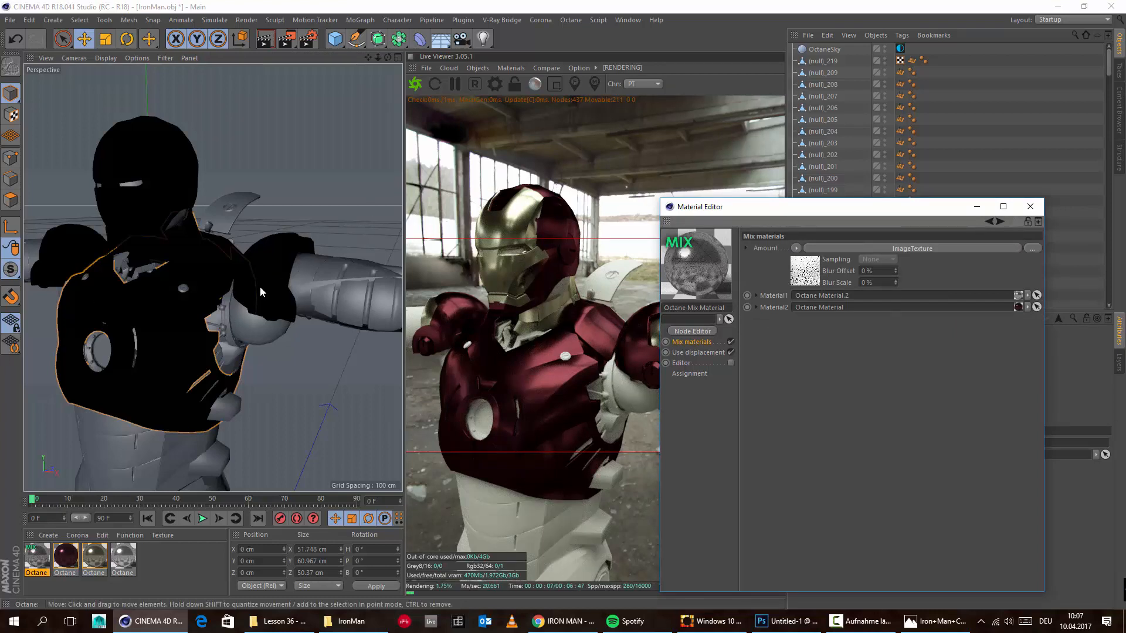
alt+drag(272, 276, 198, 320)
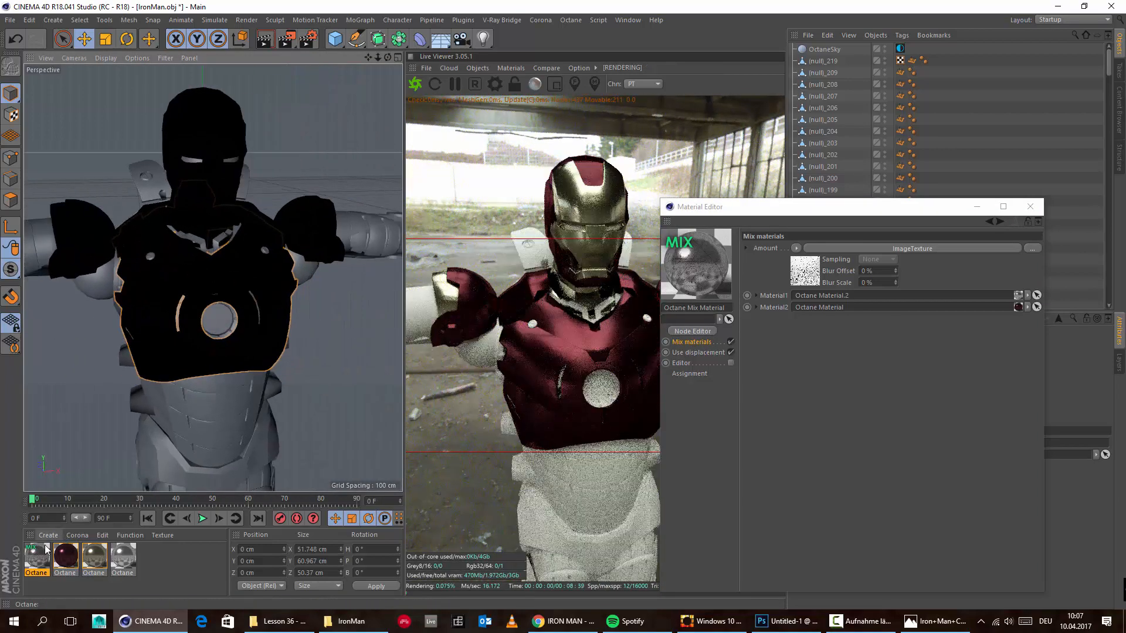
drag(70, 508, 157, 300)
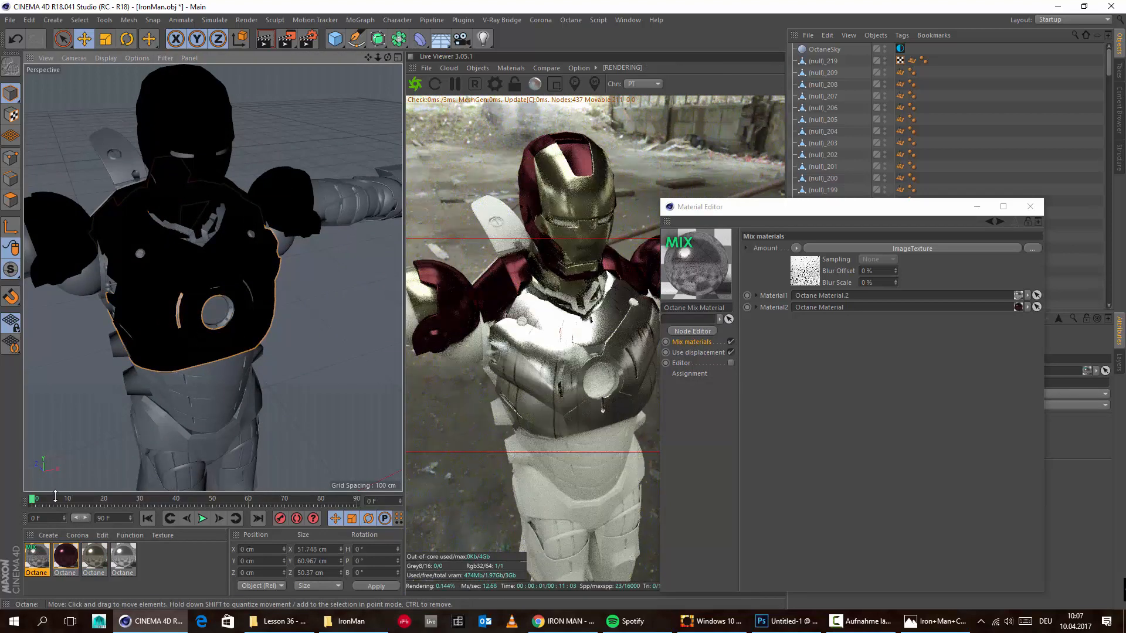
Step: Apply the Octane Mix Material to the armour piece between neck and shoulder and to the red helmet shell
drag(36, 556, 116, 215)
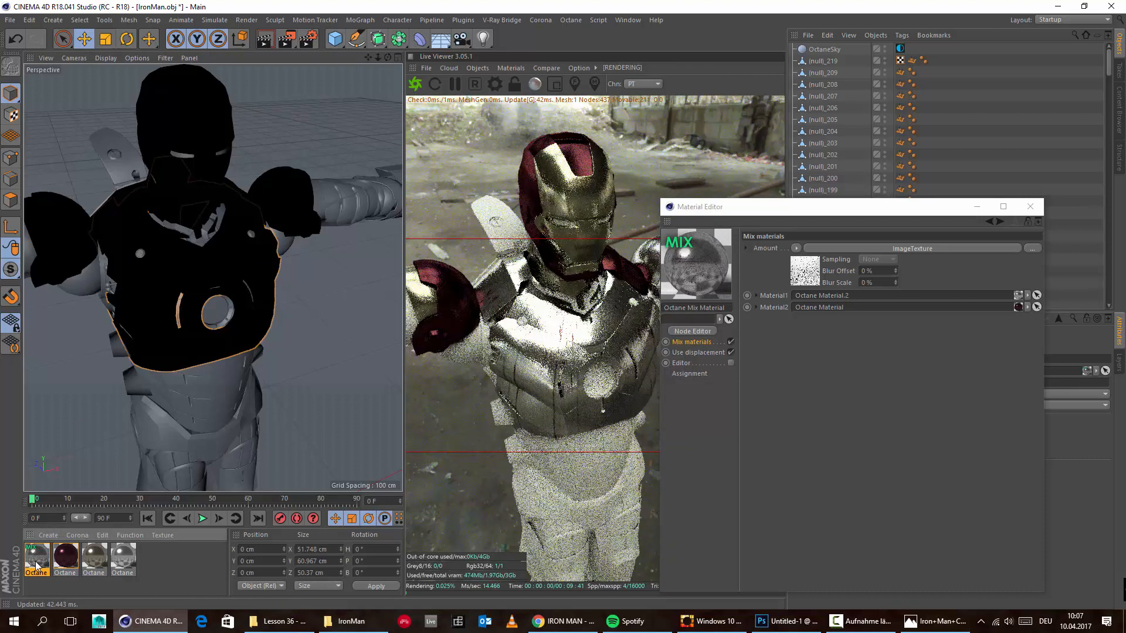
drag(37, 556, 141, 148)
scroll(165, 171, up, 5)
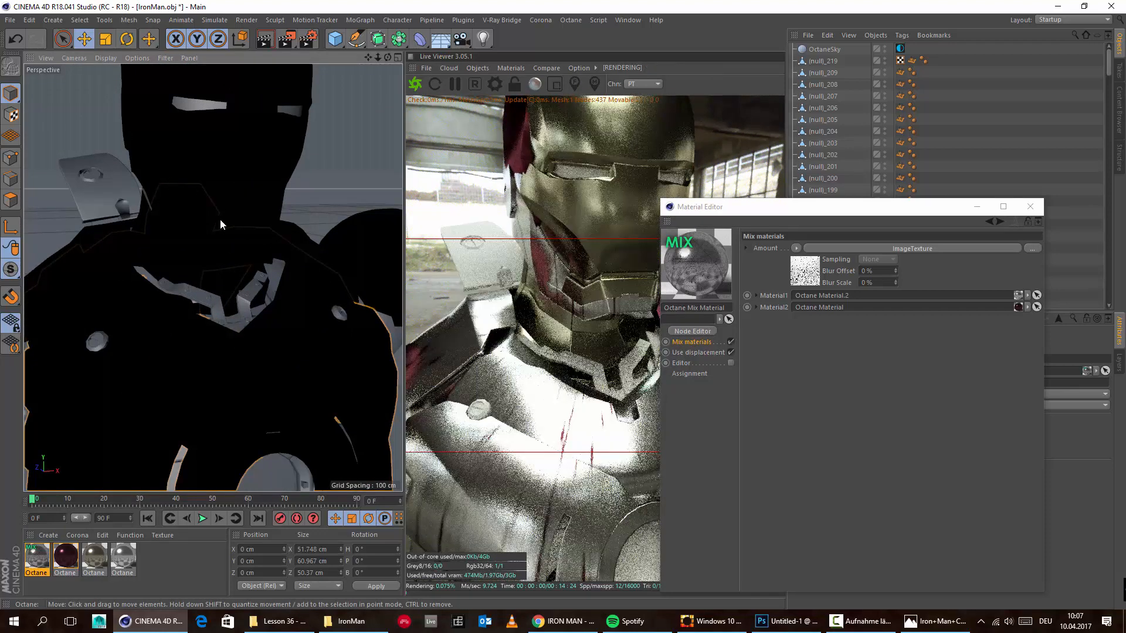
scroll(220, 219, down, 5)
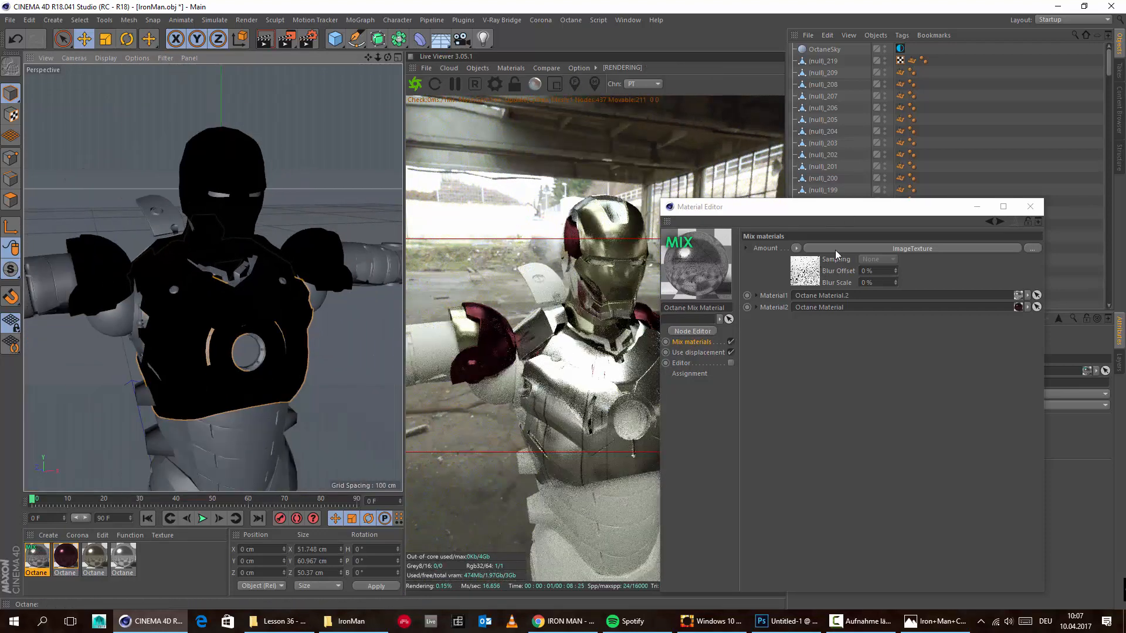
Step: Invert the Scratches.jpg image texture that drives the mix amount, check the chest in the render and put the material editor away
click(835, 249)
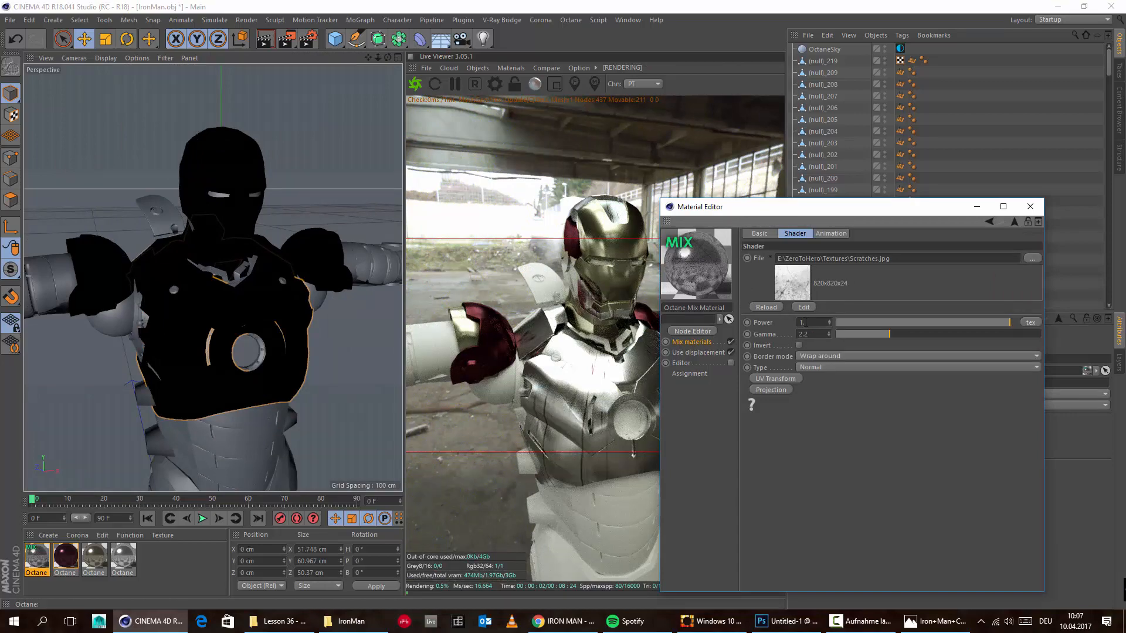
click(799, 346)
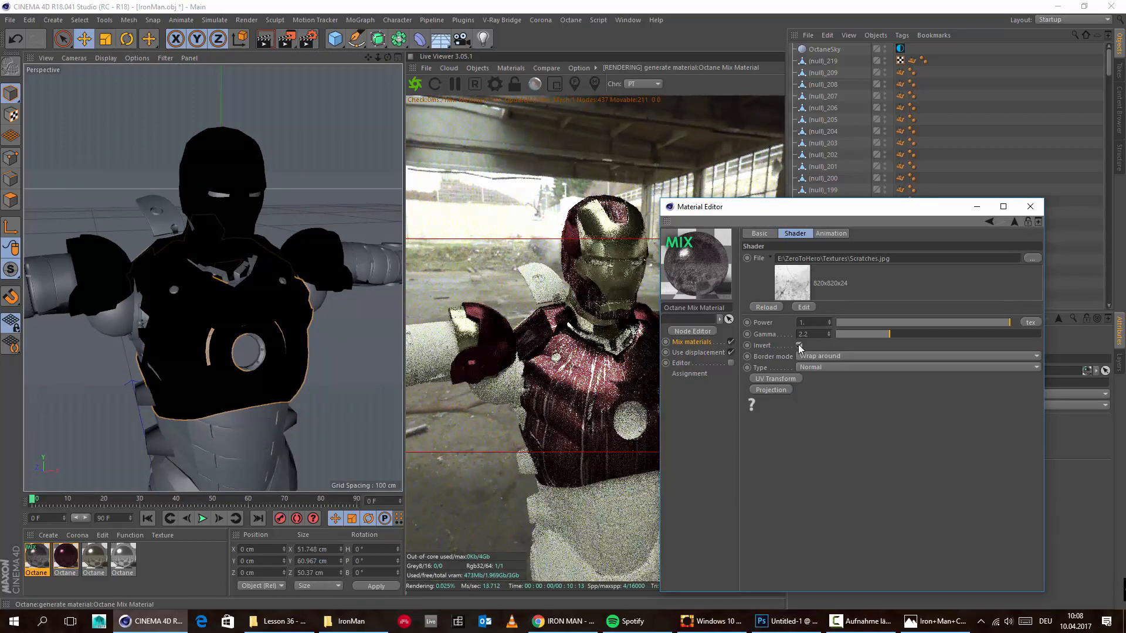
alt+drag(229, 270, 141, 273)
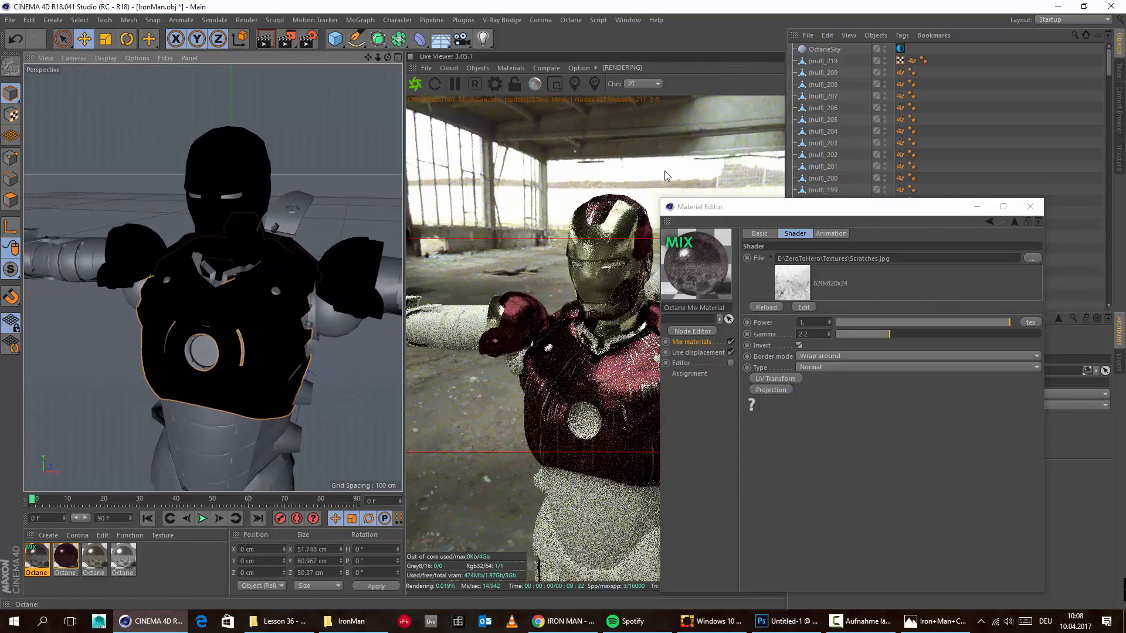
click(977, 207)
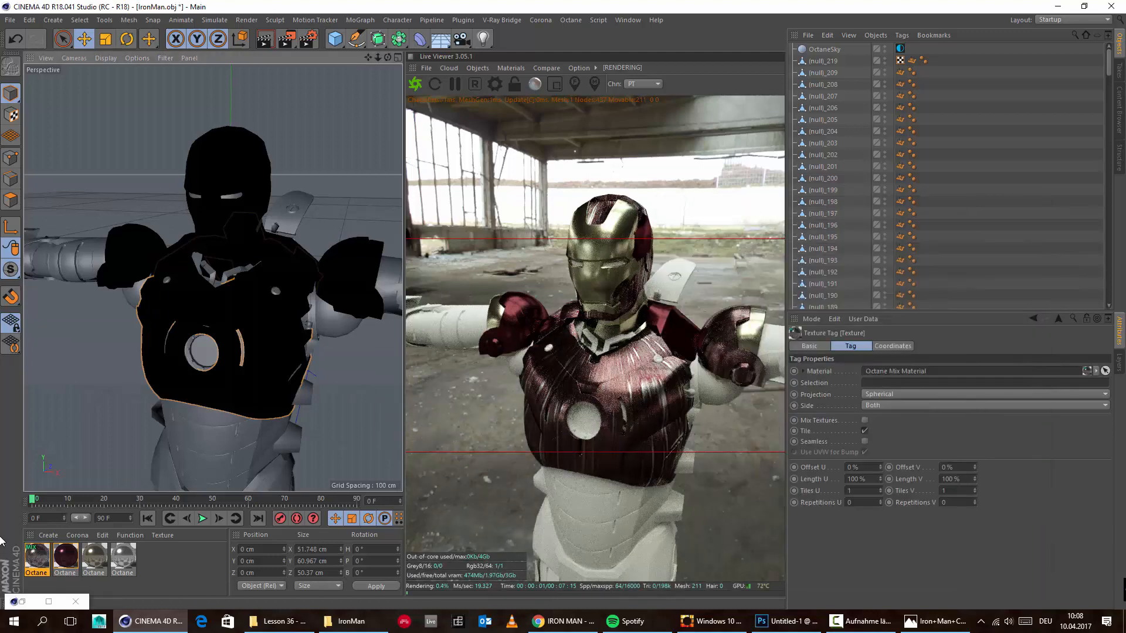
Step: Select all texture tags that use the Octane Mix Material or the red Octane Material and set their projection to Cubic
right_click(36, 552)
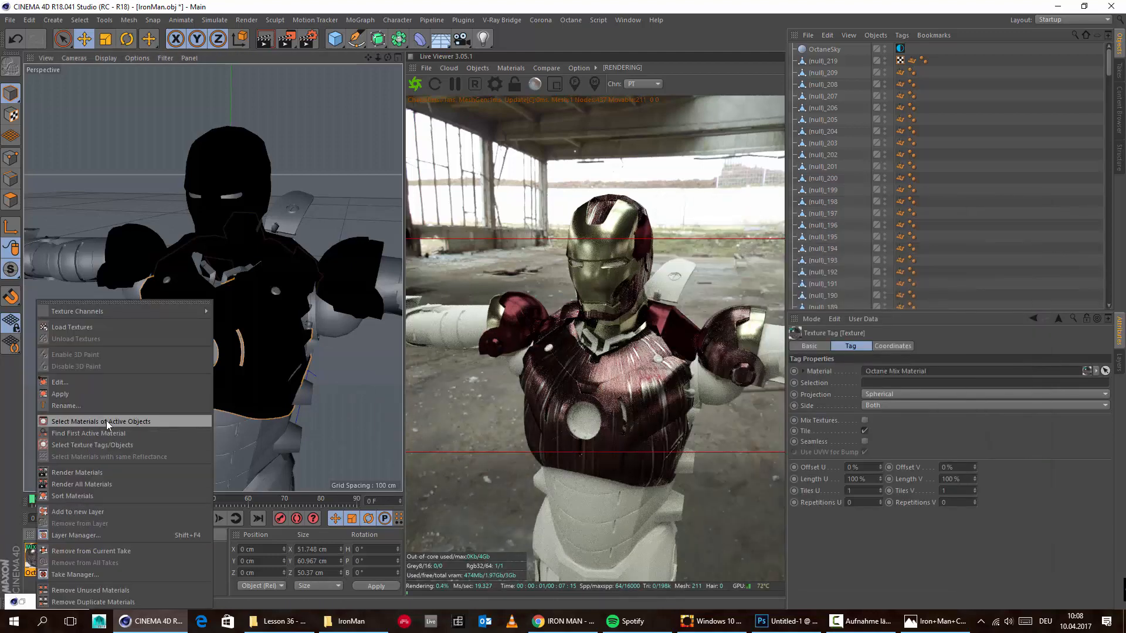
click(128, 420)
scroll(985, 186, down, 10)
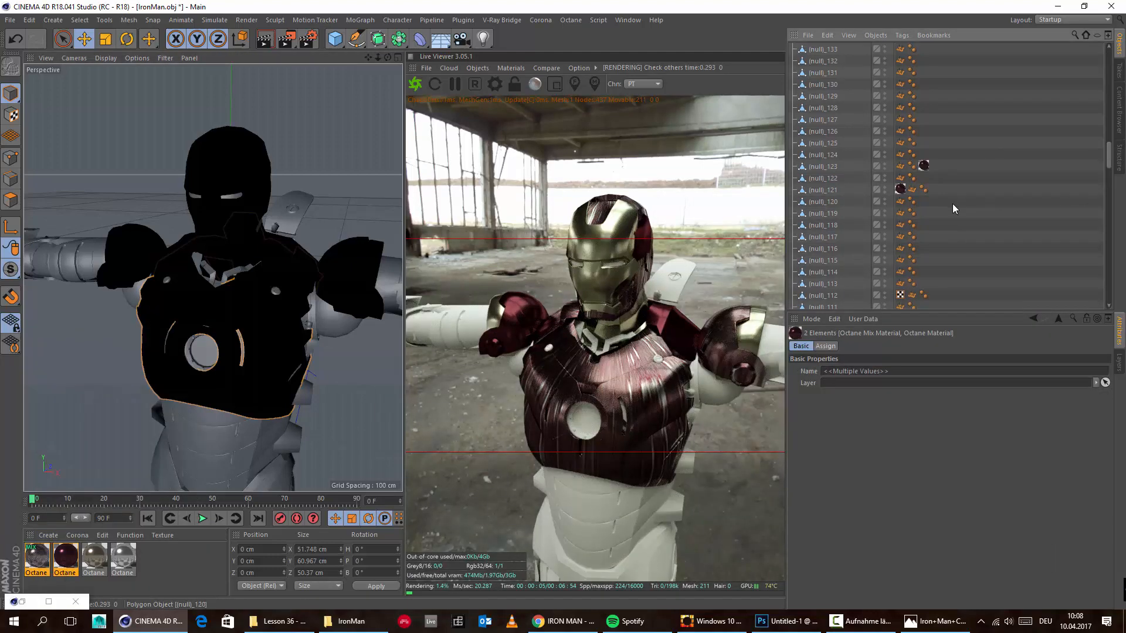
scroll(972, 206, down, 6)
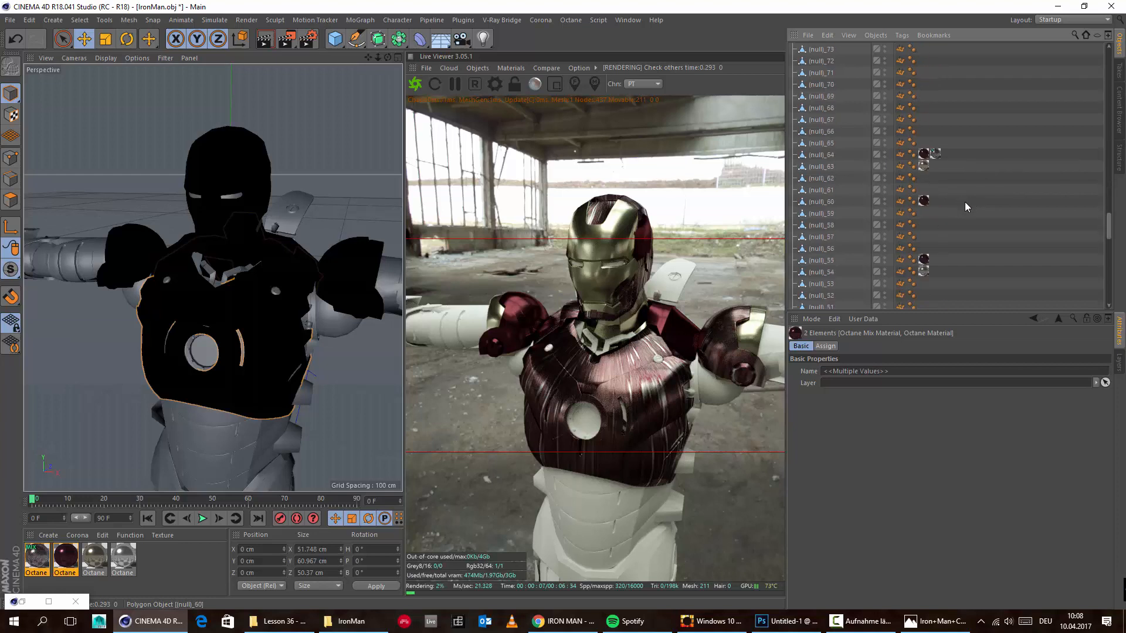
scroll(956, 210, down, 8)
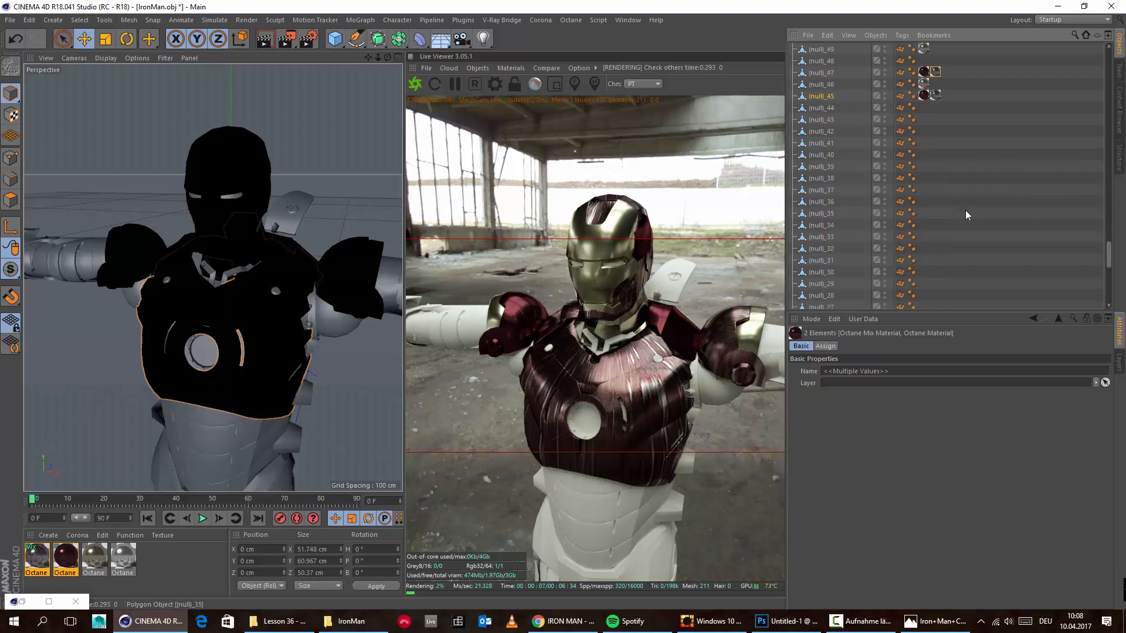
right_click(37, 557)
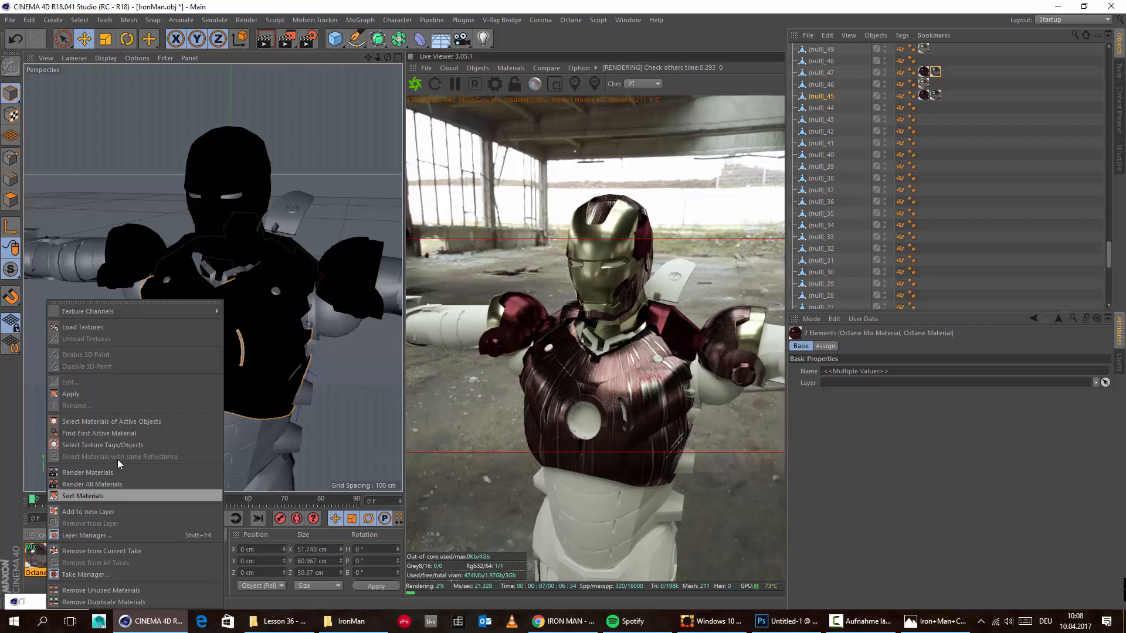
click(128, 444)
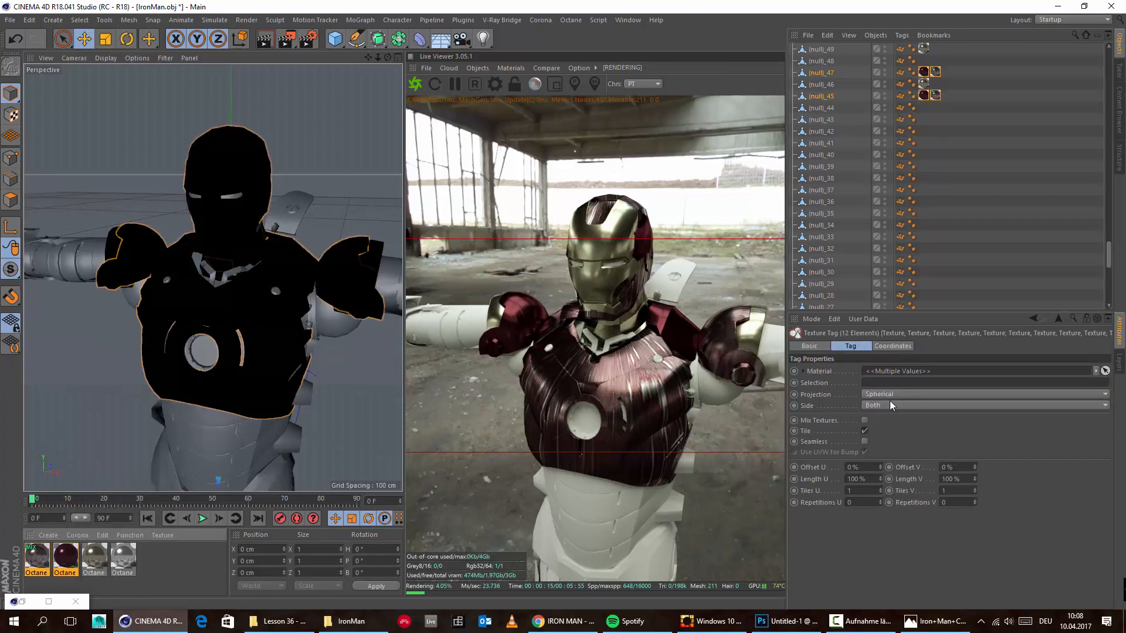
click(914, 394)
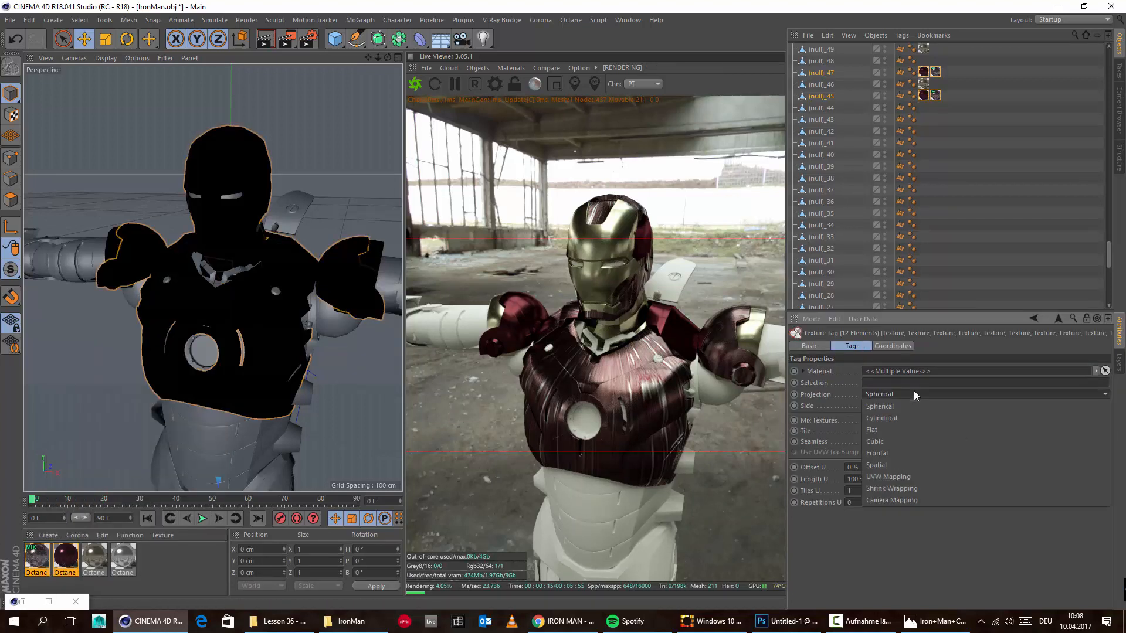
click(893, 441)
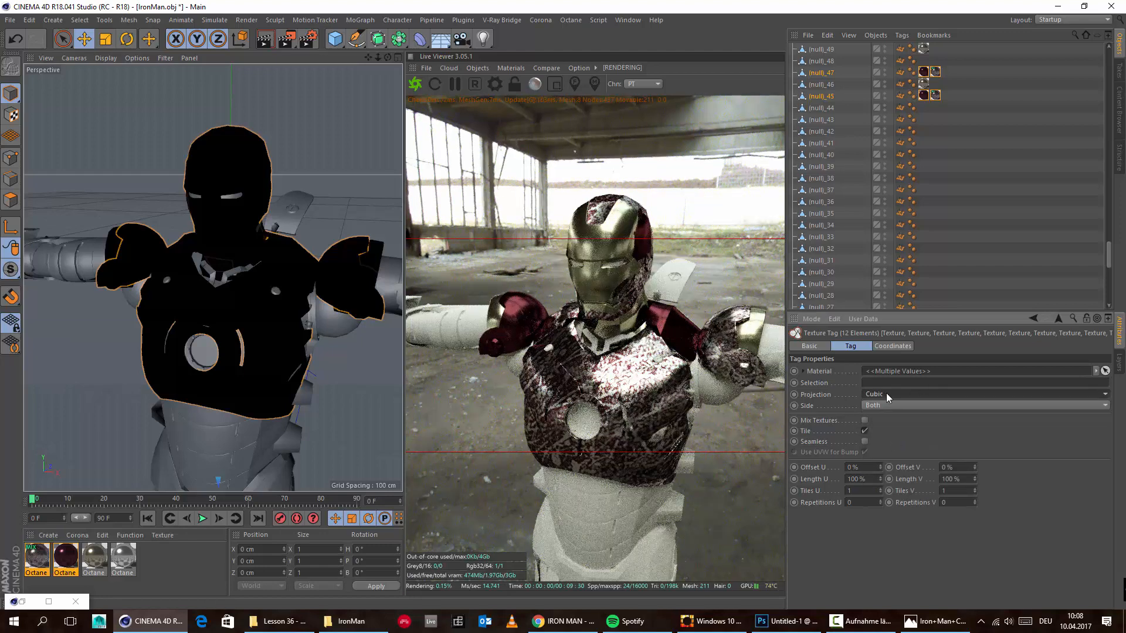
Step: Set the selected texture tags' Length U to 9 % and Length V to 41 %
drag(880, 479, 840, 479)
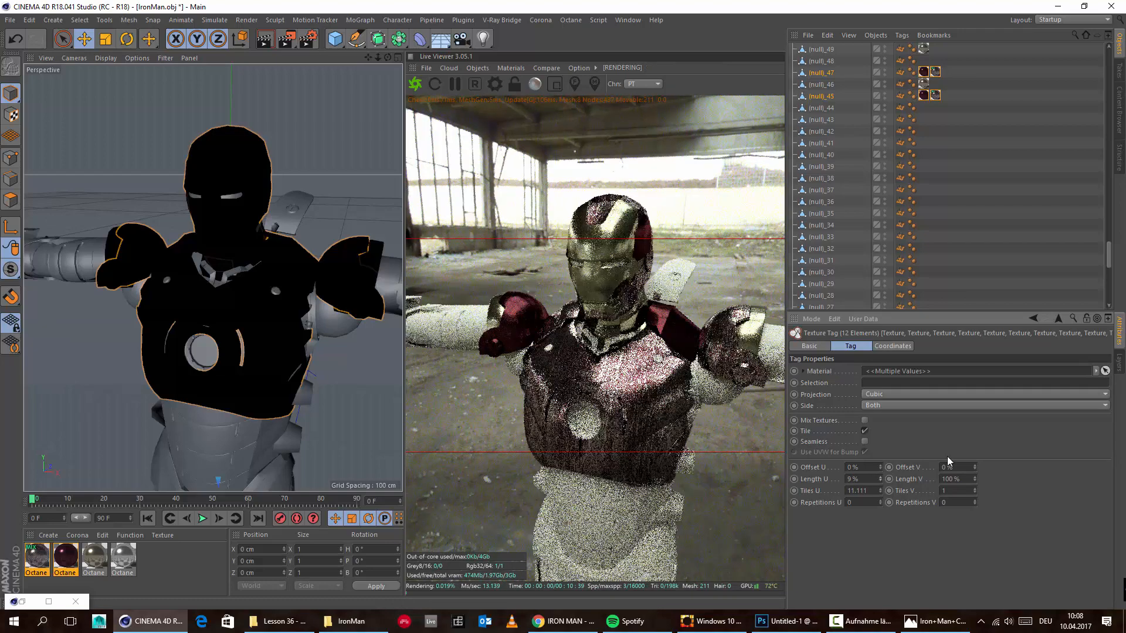
mouse_move(975, 479)
mouse_down()
mouse_move(953, 479)
mouse_move(974, 474)
mouse_move(976, 456)
mouse_move(974, 486)
mouse_up()
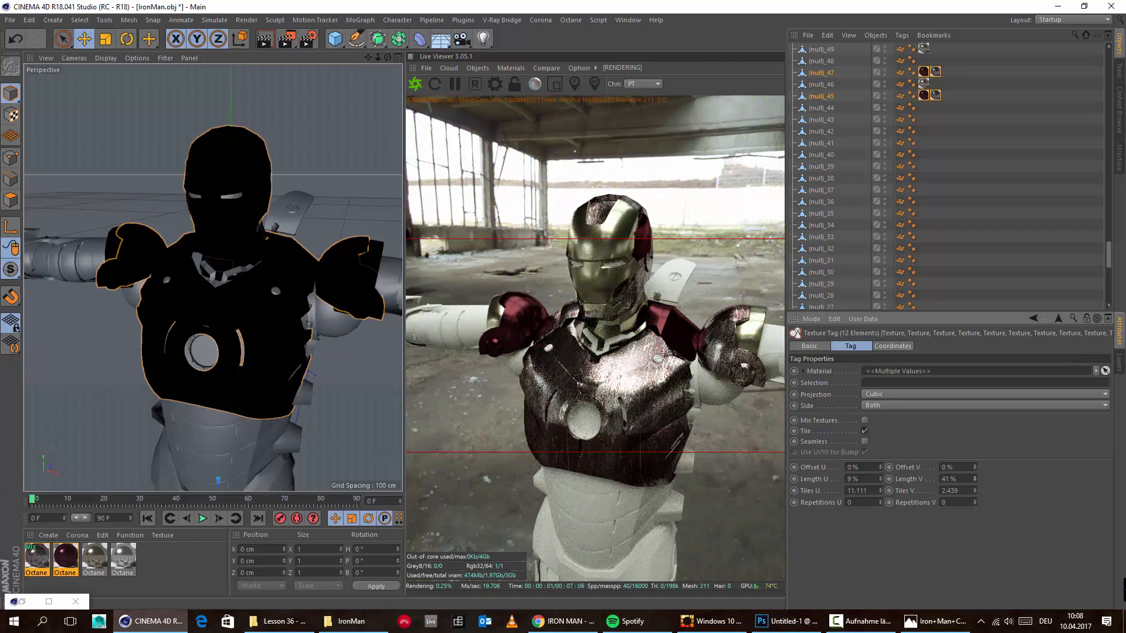
alt+drag(277, 317, 223, 226)
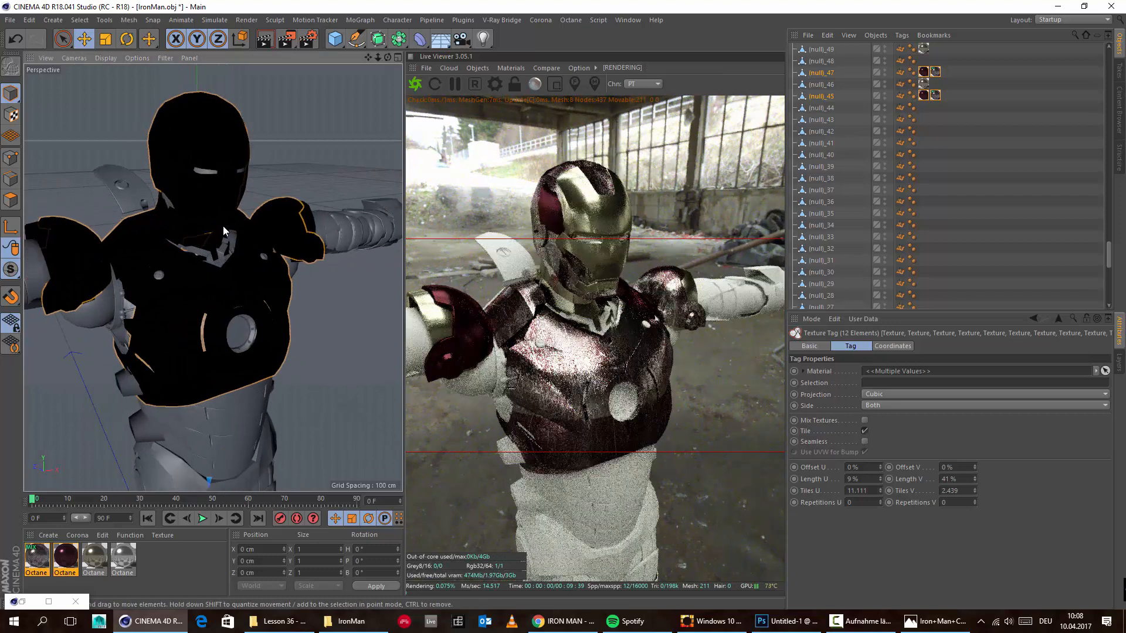
Step: Wrap the scratches texture in the Octane Mix Material's Amount with an Octane ColorCorrection shader
double_click(43, 557)
drag(778, 206, 848, 211)
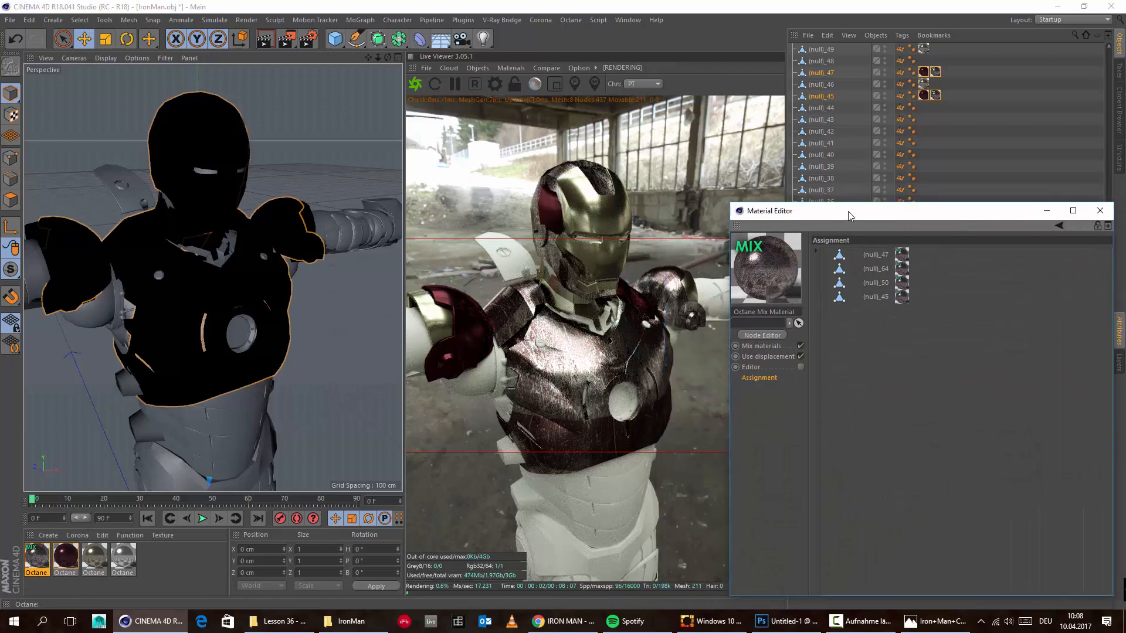
click(763, 346)
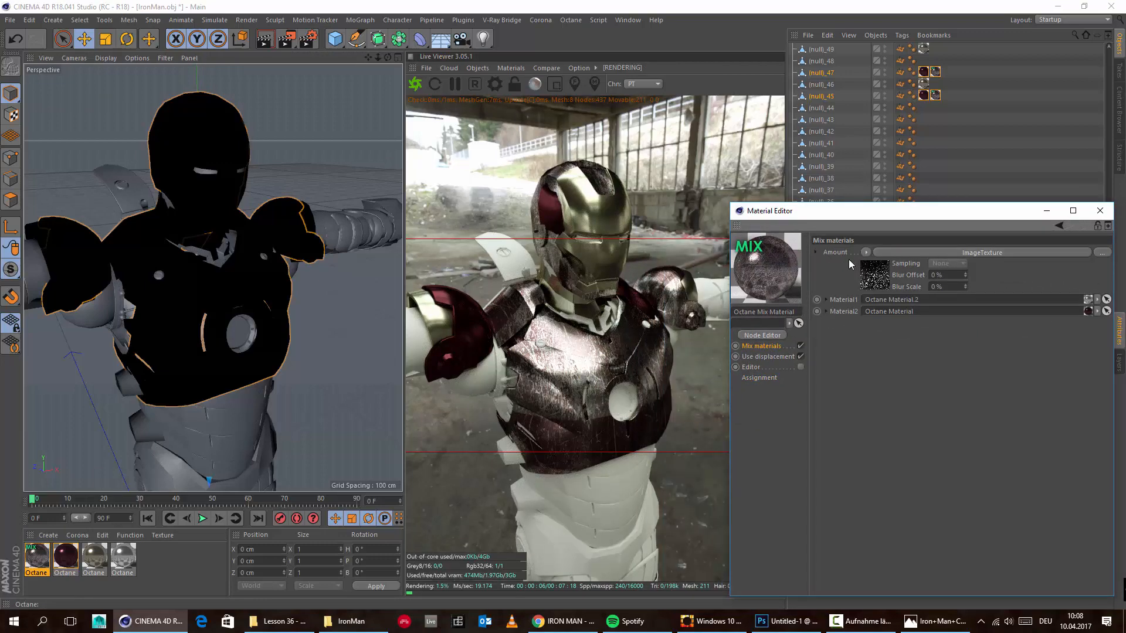
click(866, 254)
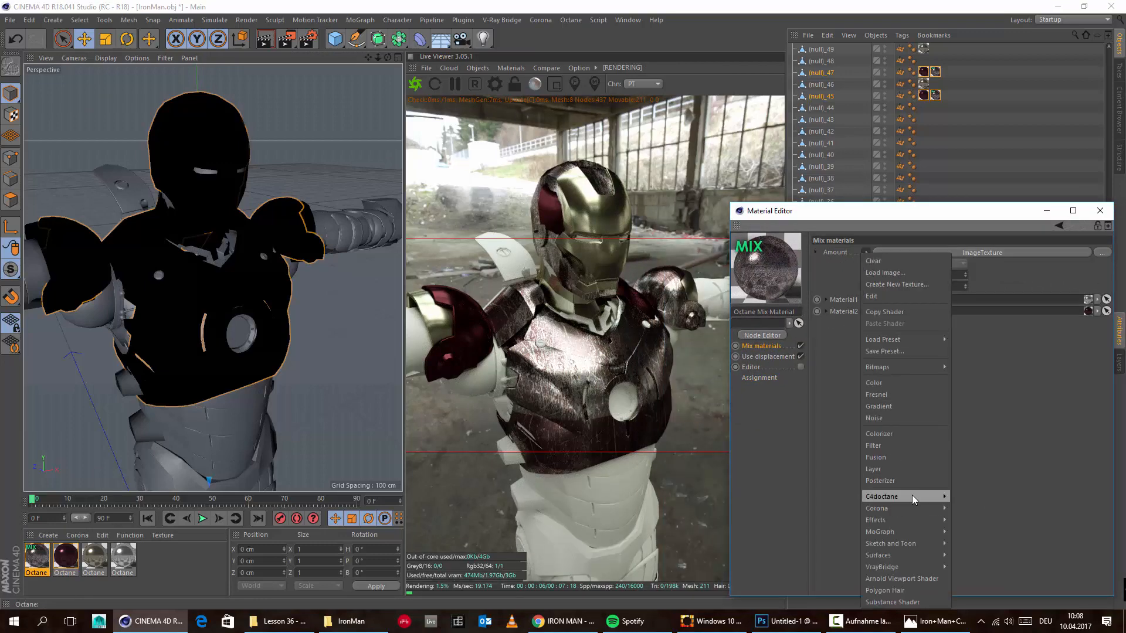
mouse_move(912, 495)
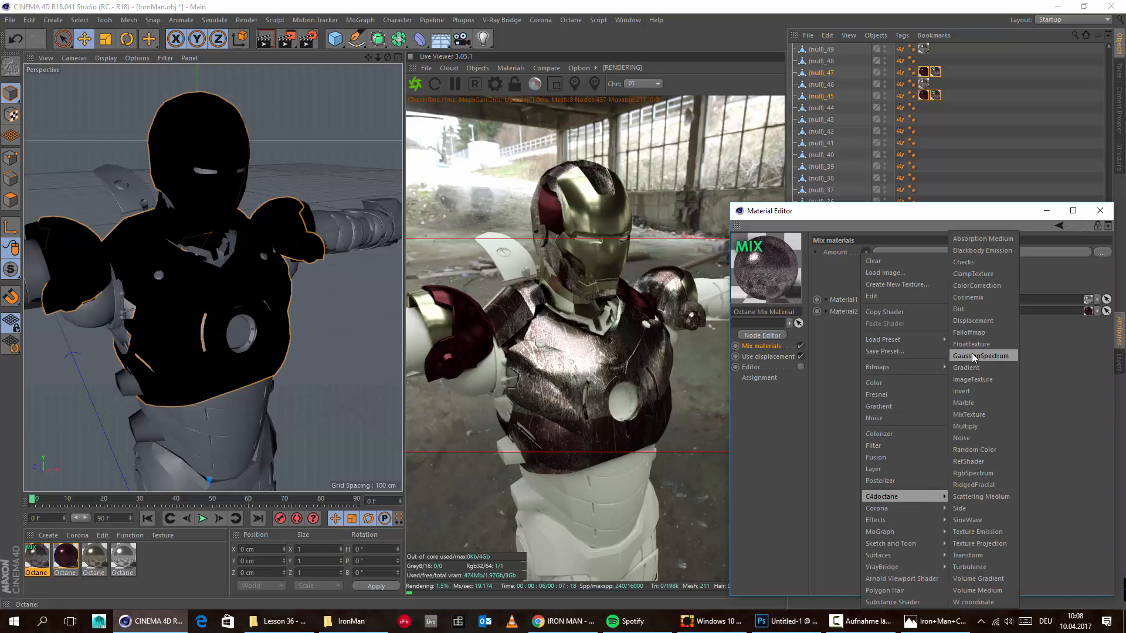
click(990, 284)
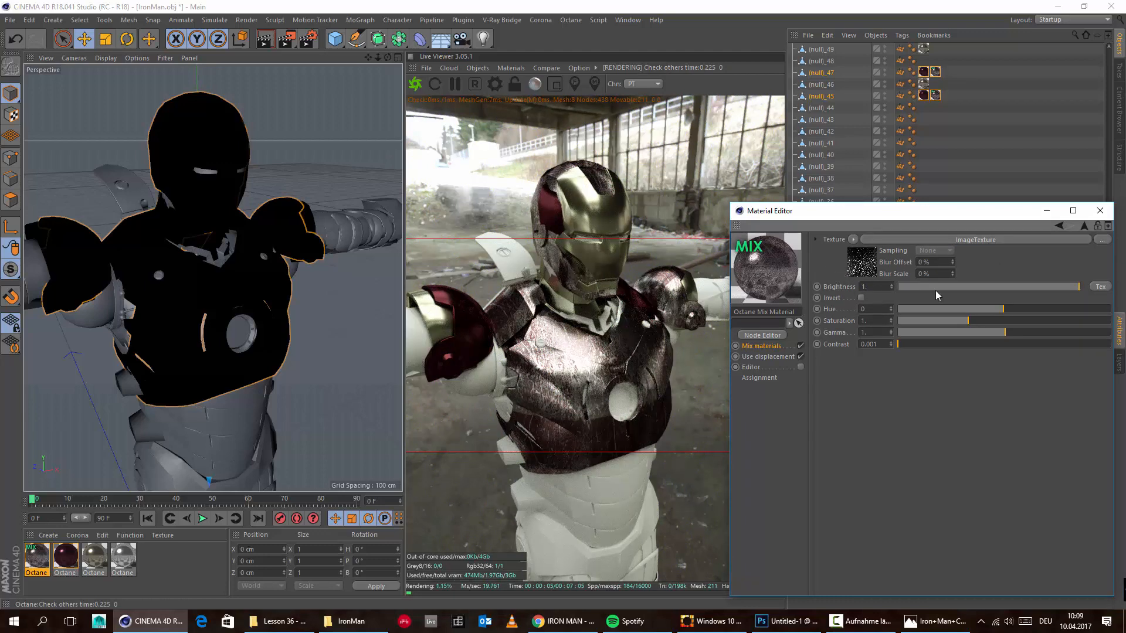
Step: Raise the ColorCorrection shader's Gamma to about 67 and its Contrast to about 740, and put the material editor away
drag(997, 332, 1106, 332)
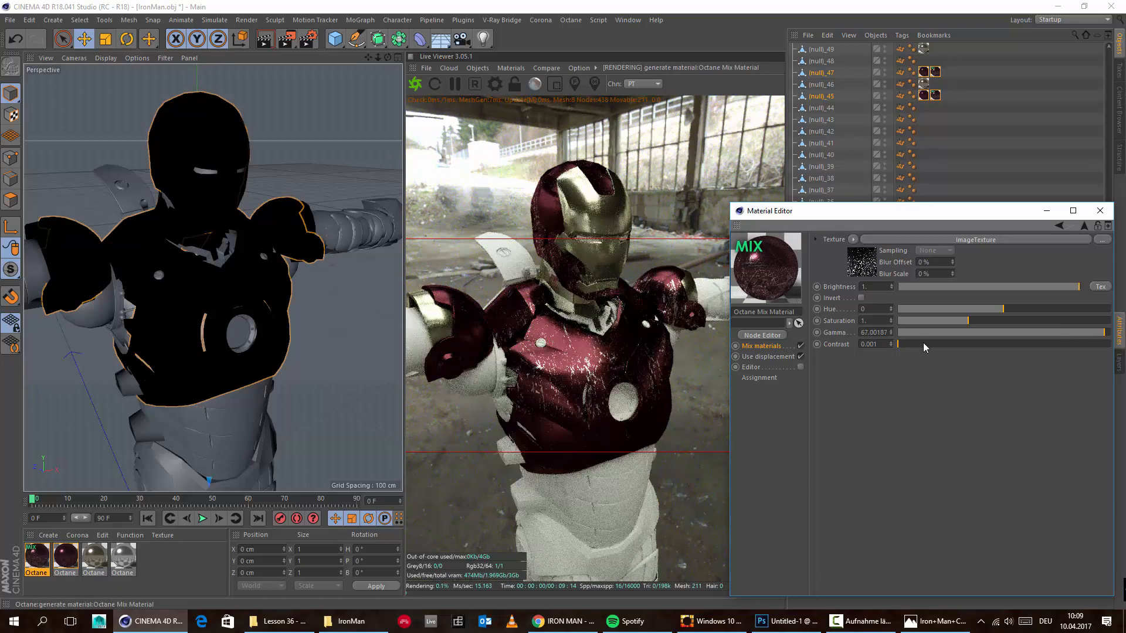
drag(923, 344, 1110, 347)
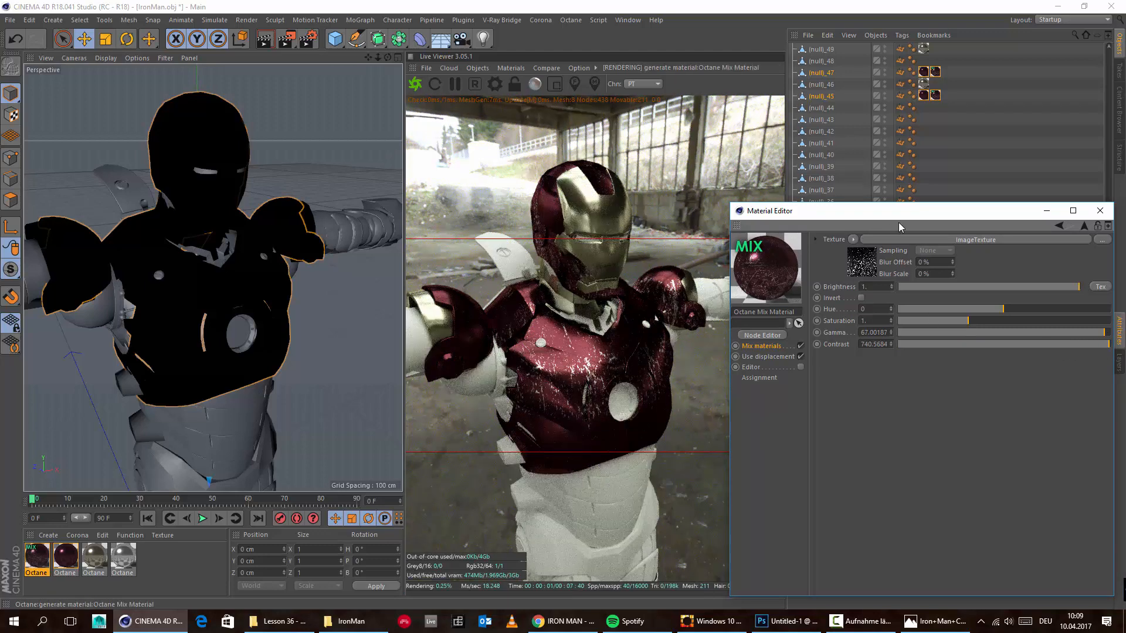
drag(906, 216, 636, 199)
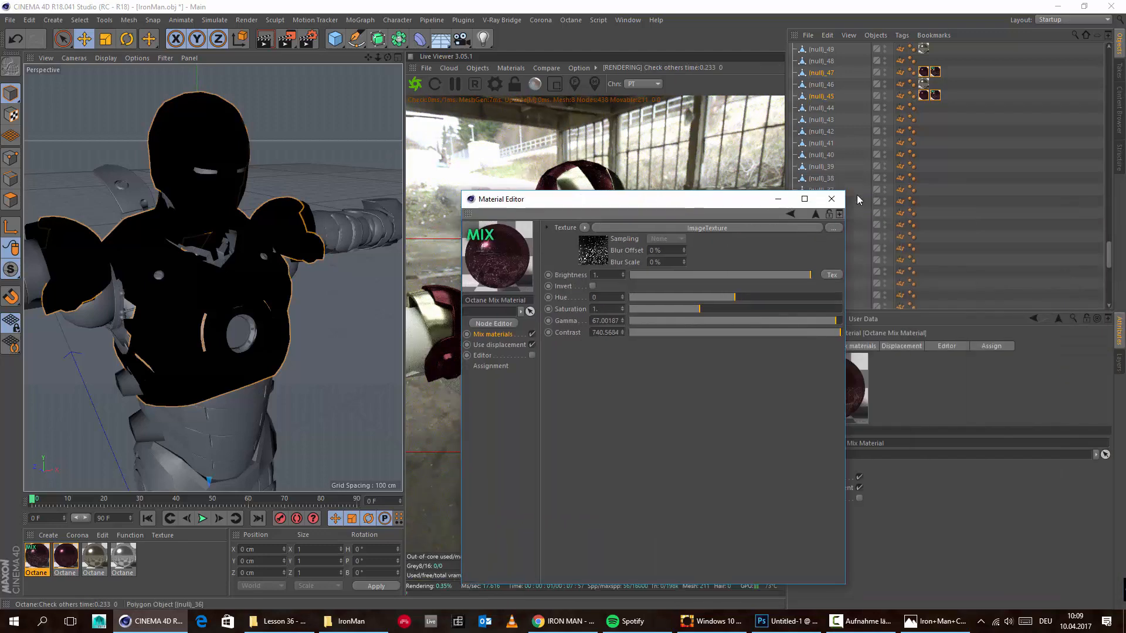
click(780, 195)
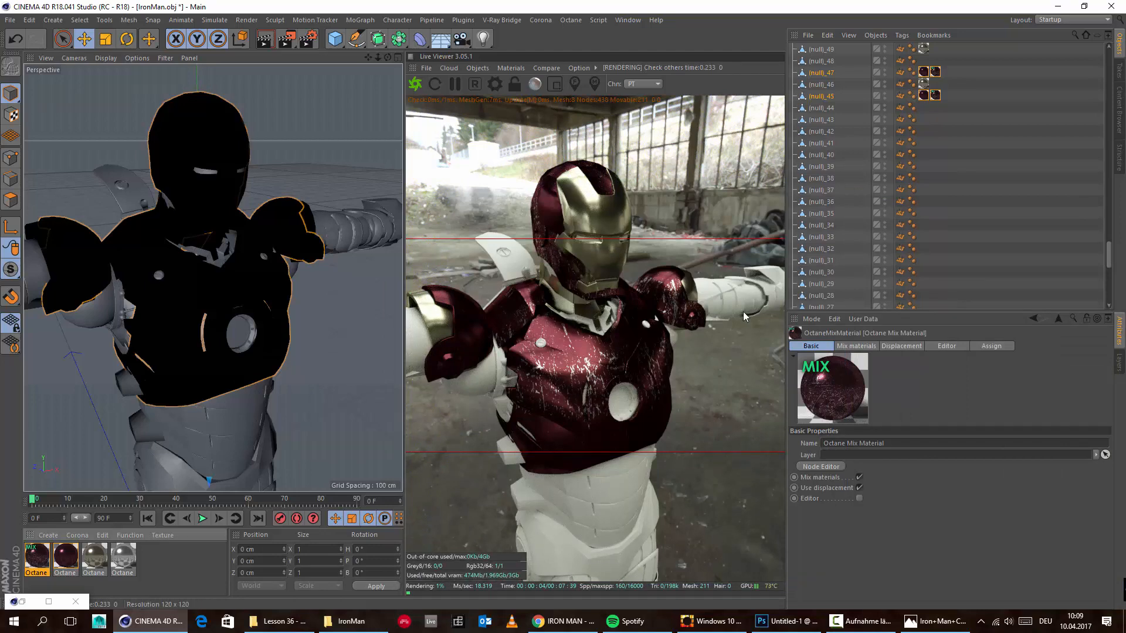
Step: Select only the Octane Mix Material's texture tags and set their Length U to 51 % and Length V to 21 %
right_click(41, 558)
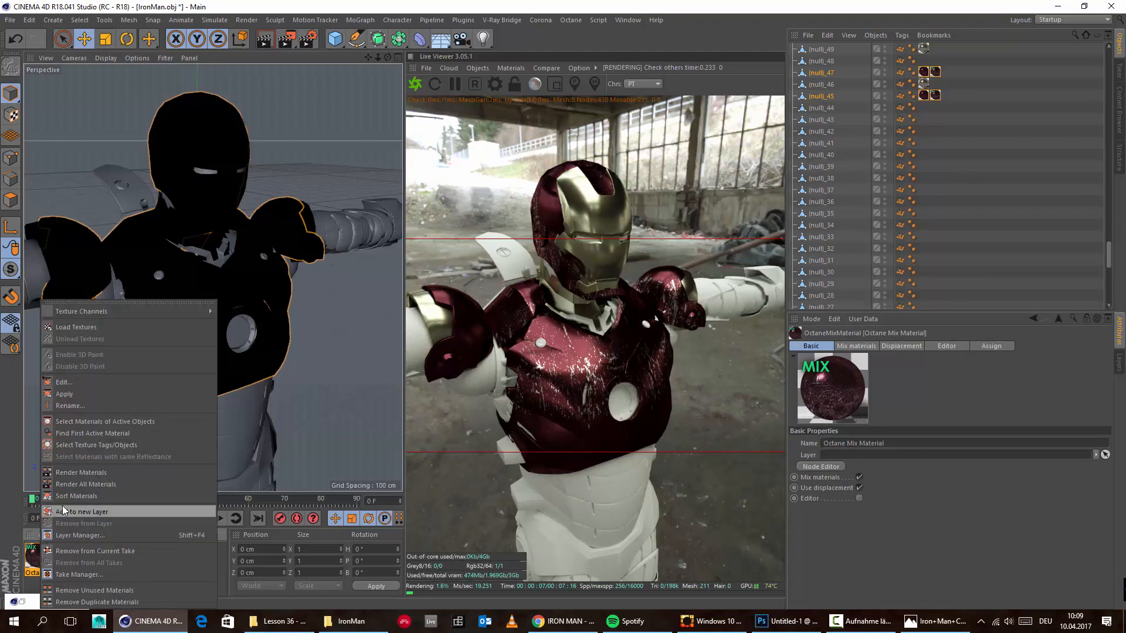
click(108, 446)
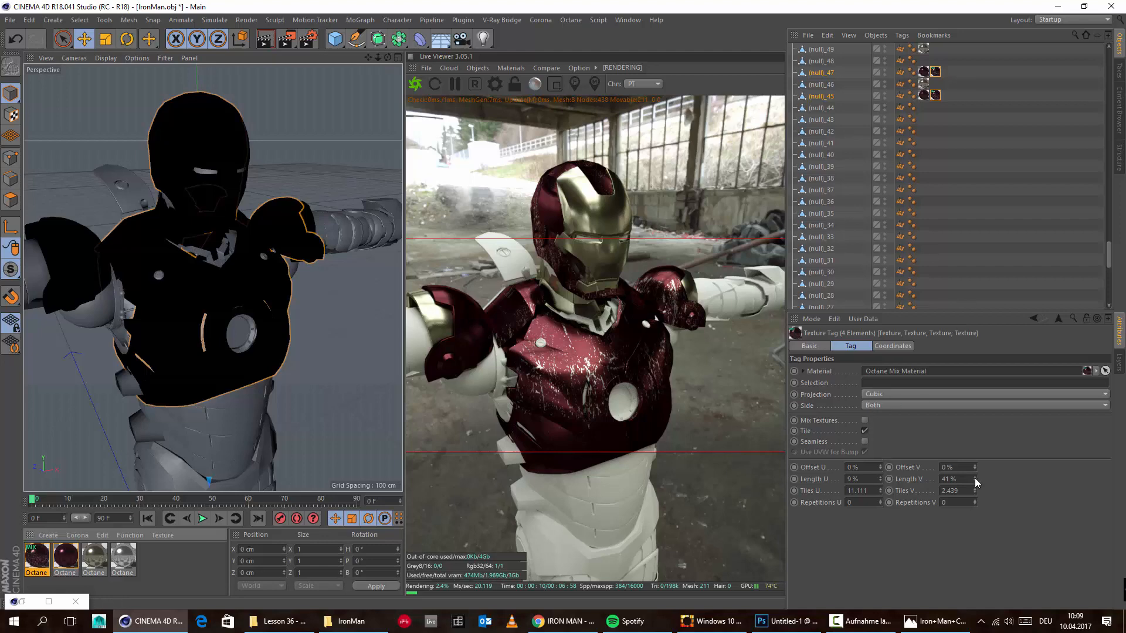
drag(975, 478, 975, 503)
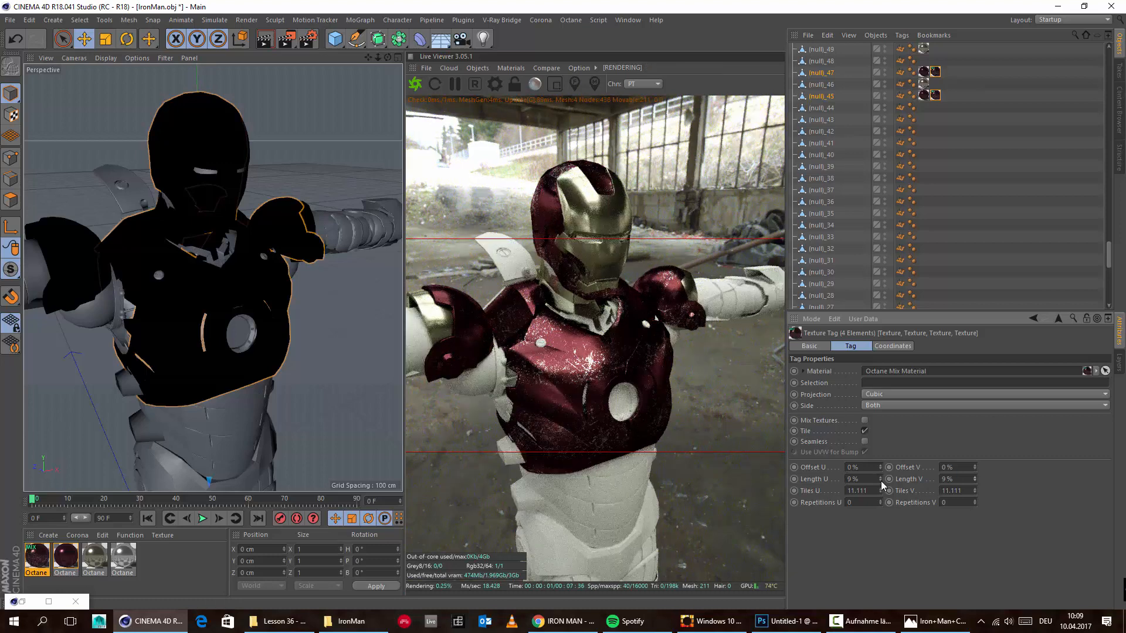
mouse_move(881, 479)
mouse_down()
mouse_move(880, 492)
mouse_move(879, 481)
mouse_up()
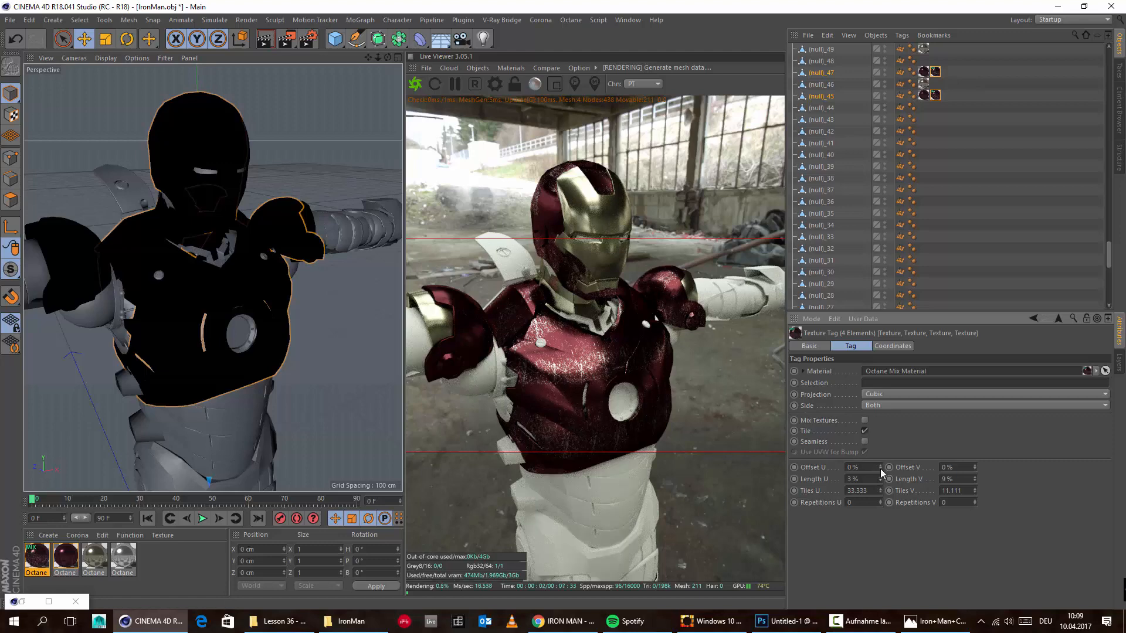
drag(880, 479, 930, 440)
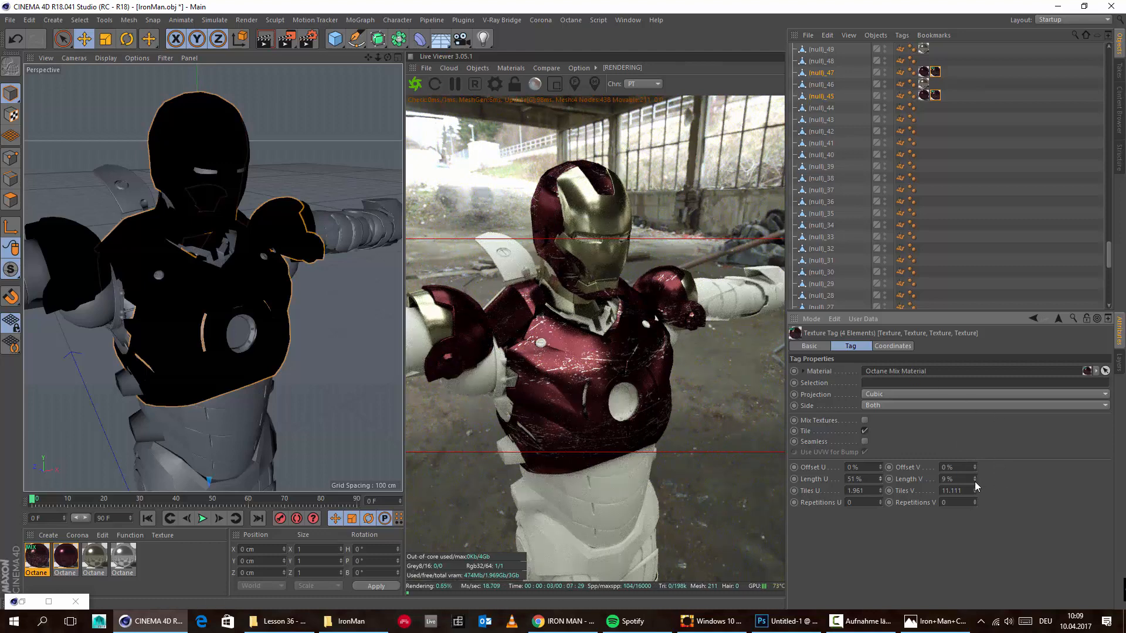
drag(974, 479, 975, 470)
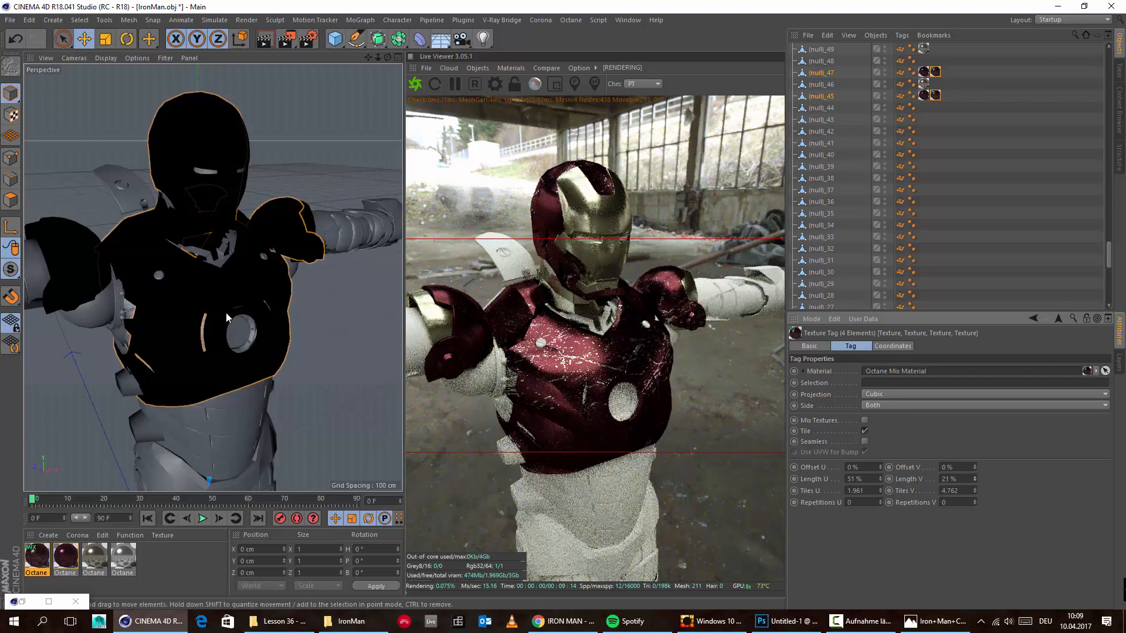
Step: View the scratched armour from its other side and open the Iron+Man+Civil+War.jpg reference in Photos for comparison
alt+drag(226, 312, 202, 242)
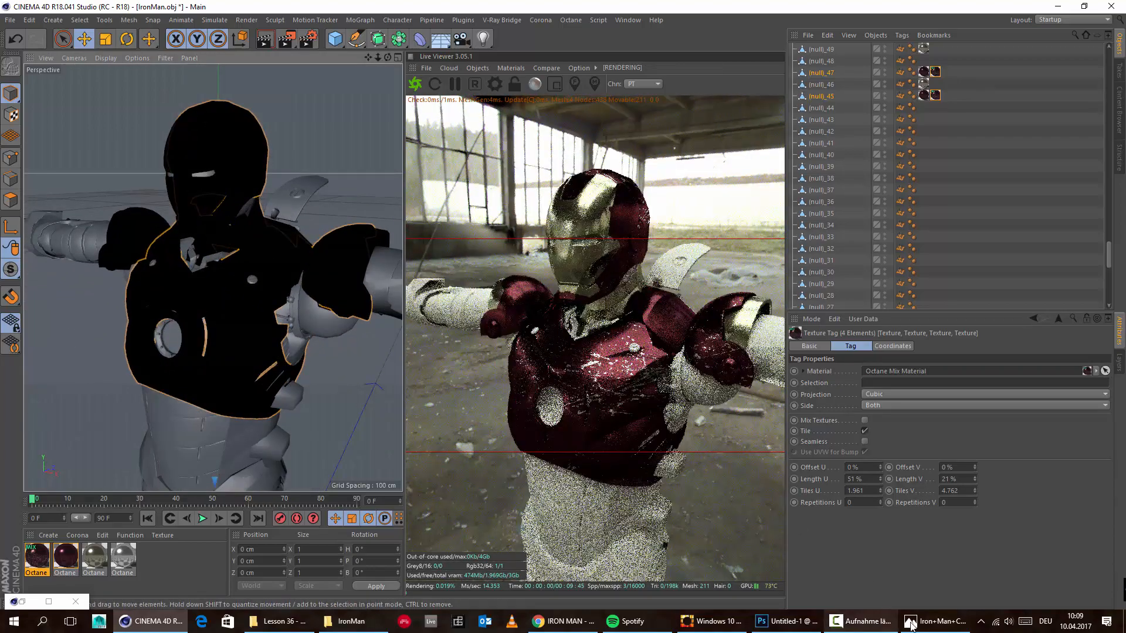
click(935, 622)
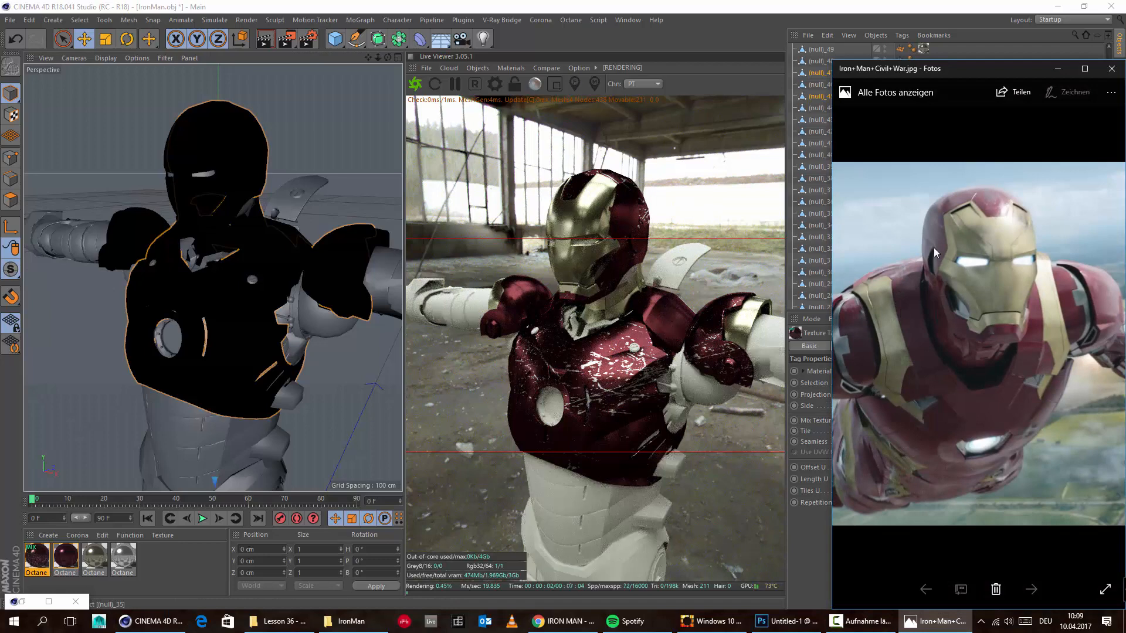
Step: Compare the armour with the reference photo, put the photo away and set the selected texture tags' Length U to 20 %
drag(894, 335, 984, 340)
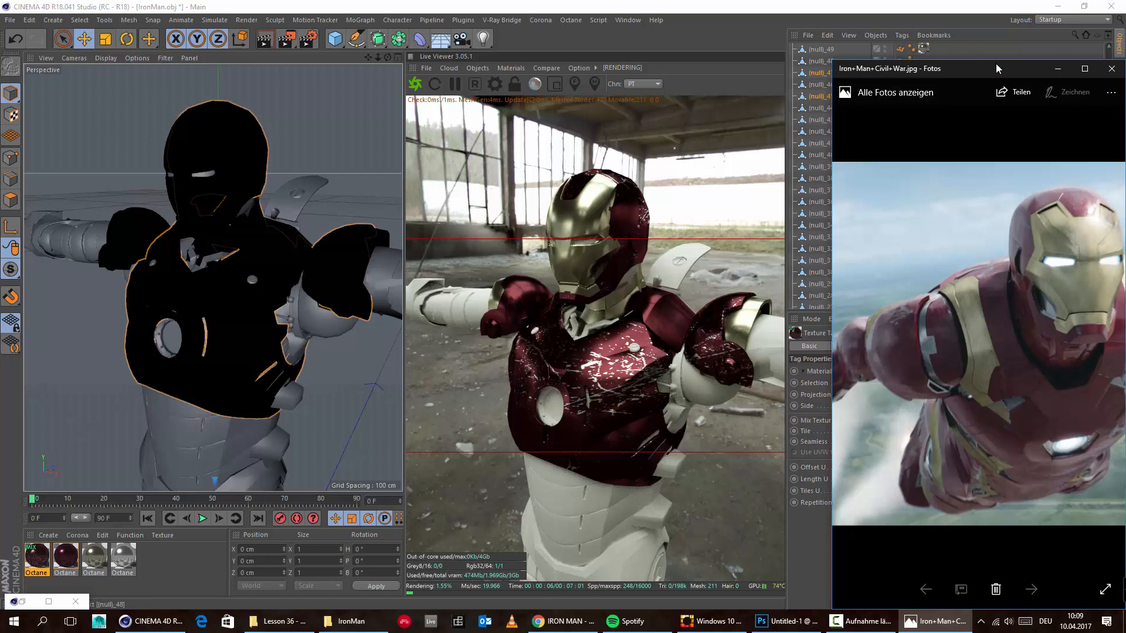
drag(1000, 70, 893, 67)
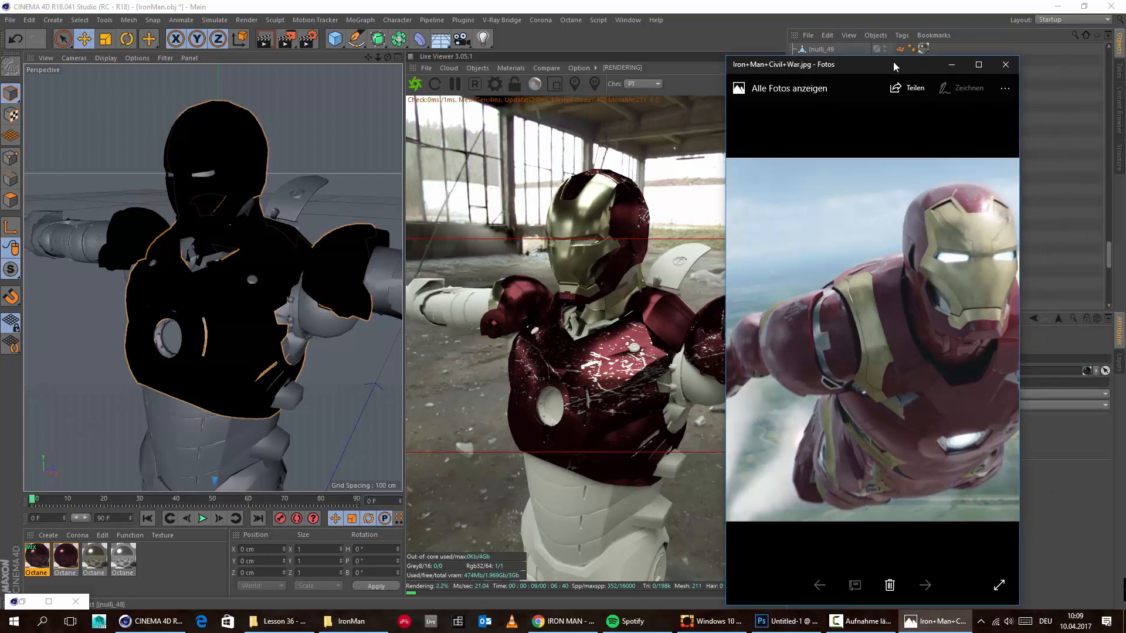
click(949, 64)
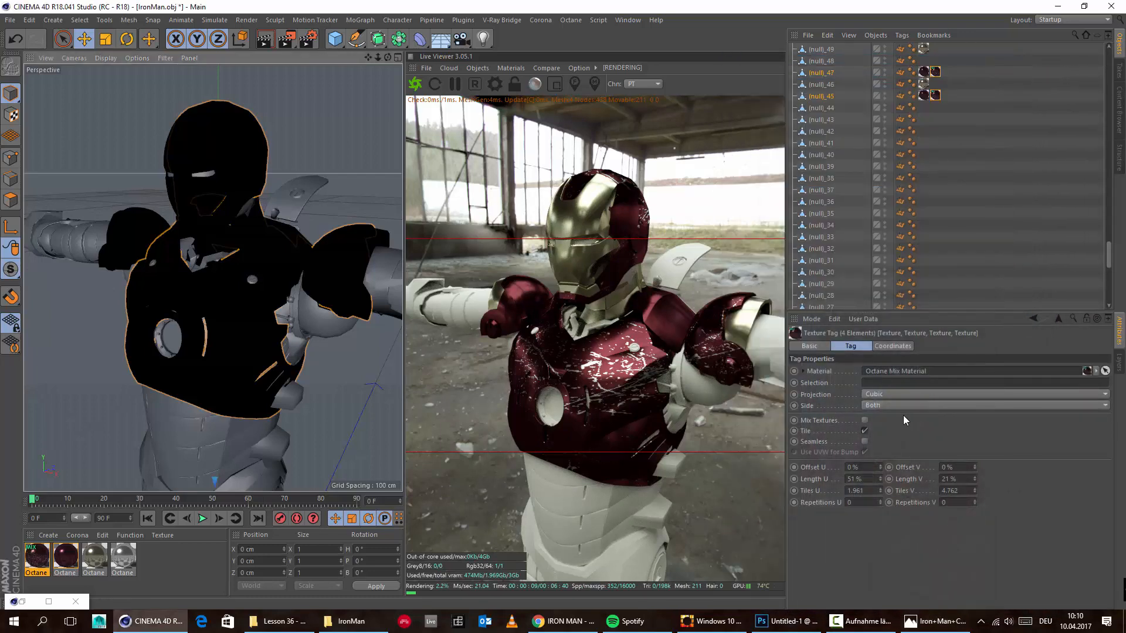
drag(881, 479, 881, 498)
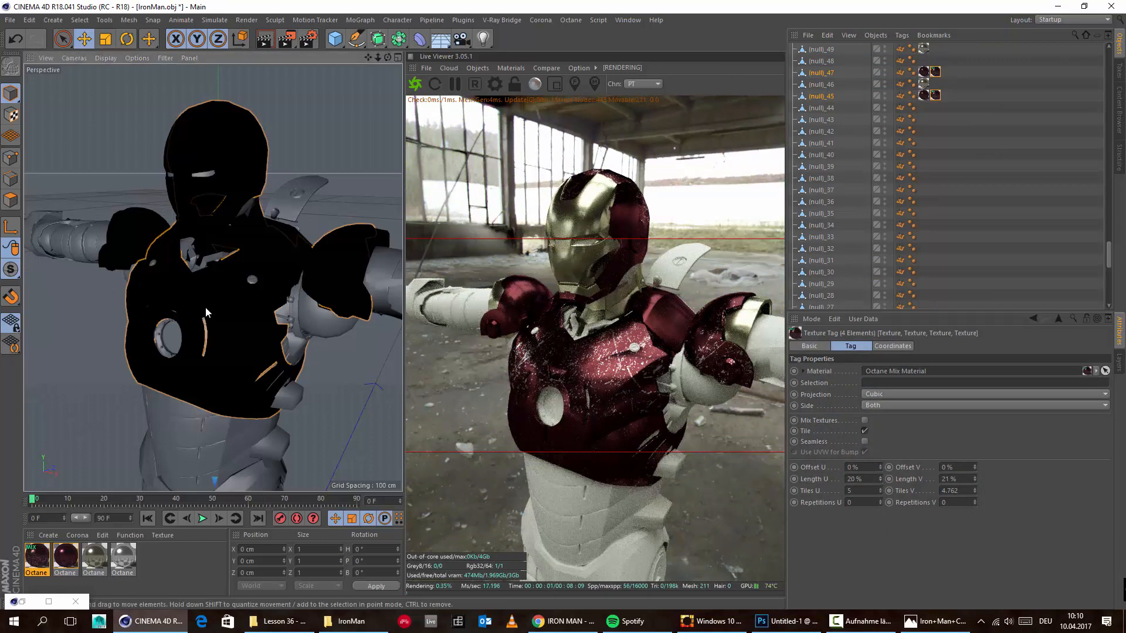
alt+drag(205, 308, 156, 301)
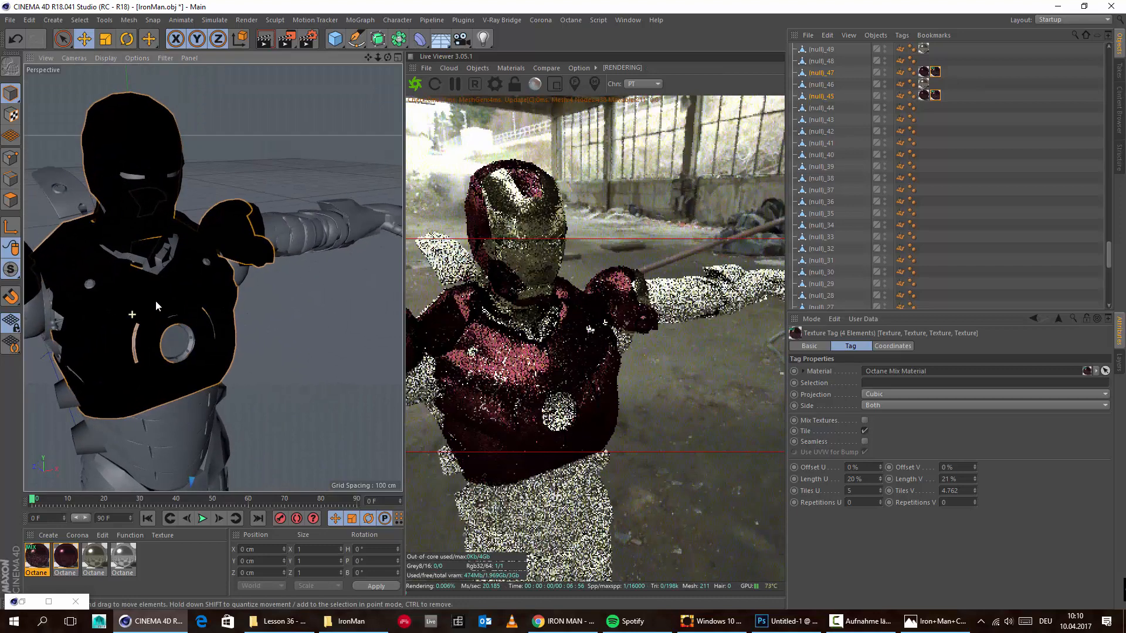
Step: Rotate the OctaneSky environment to a RotX of about 0.51 and check the armour's lighting from both sides
scroll(997, 114, up, 15)
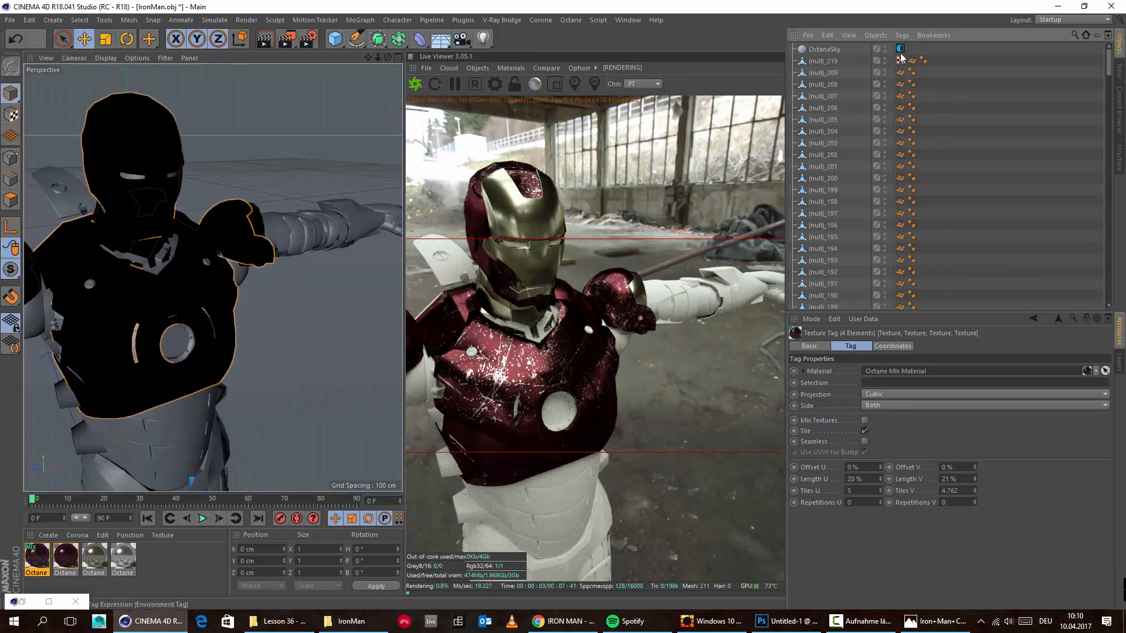
click(900, 48)
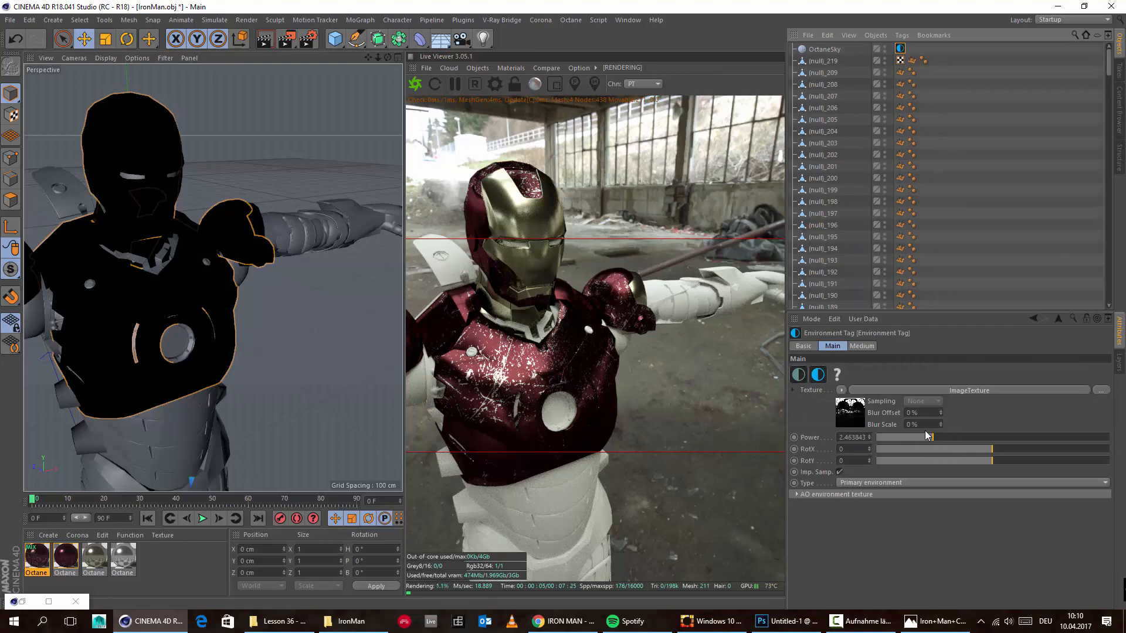
drag(997, 444, 1051, 448)
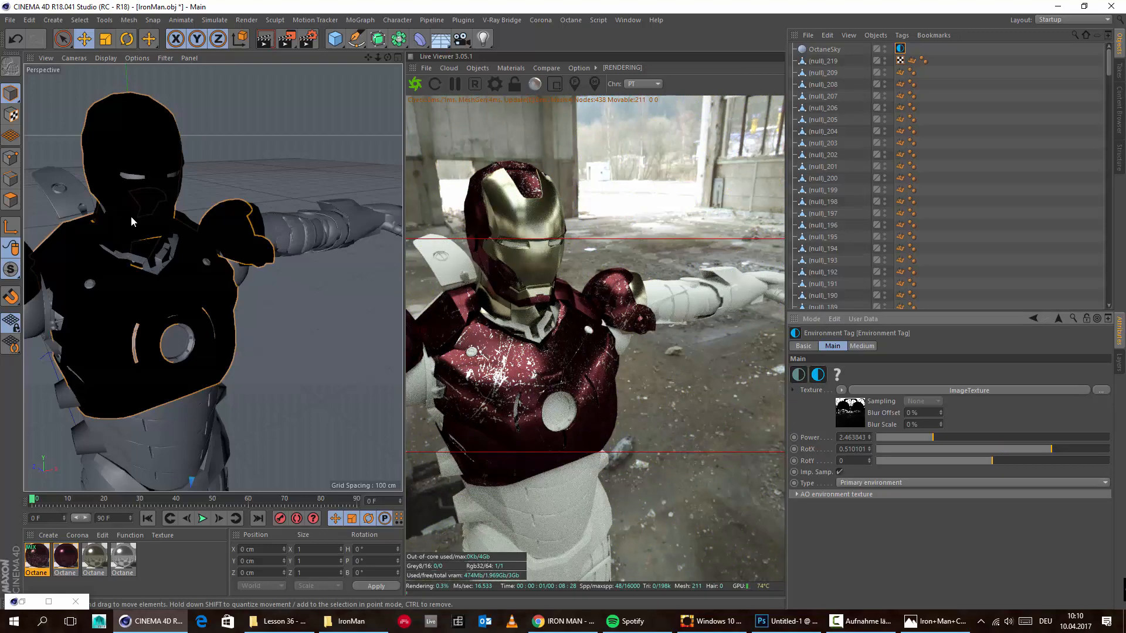
alt+drag(139, 273, 203, 270)
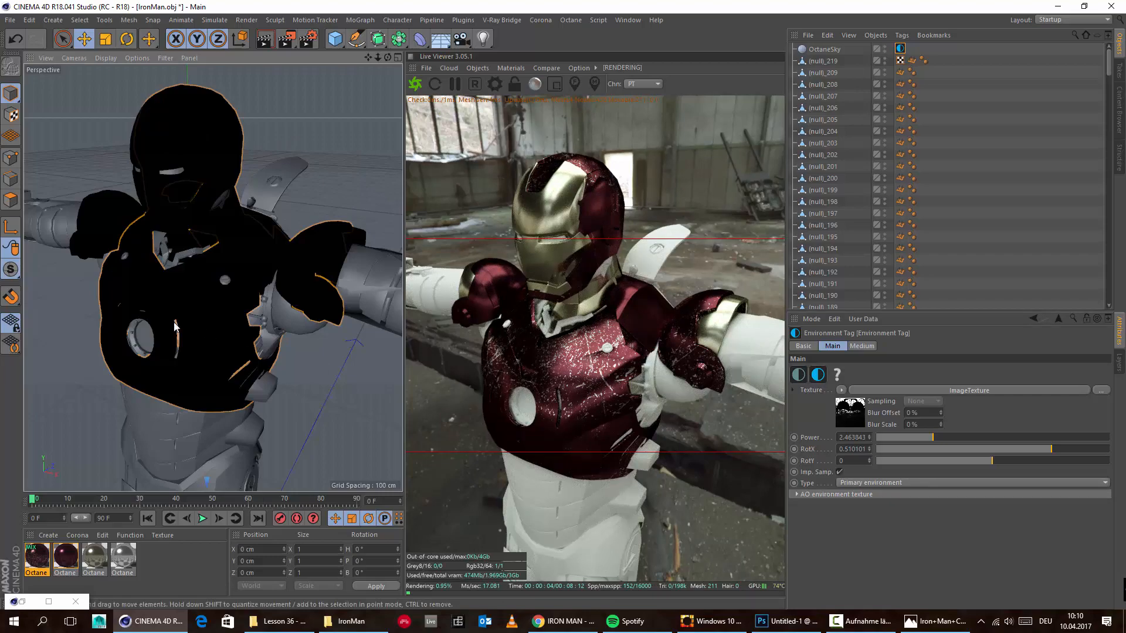
alt+drag(352, 317, 267, 317)
alt+drag(123, 338, 248, 360)
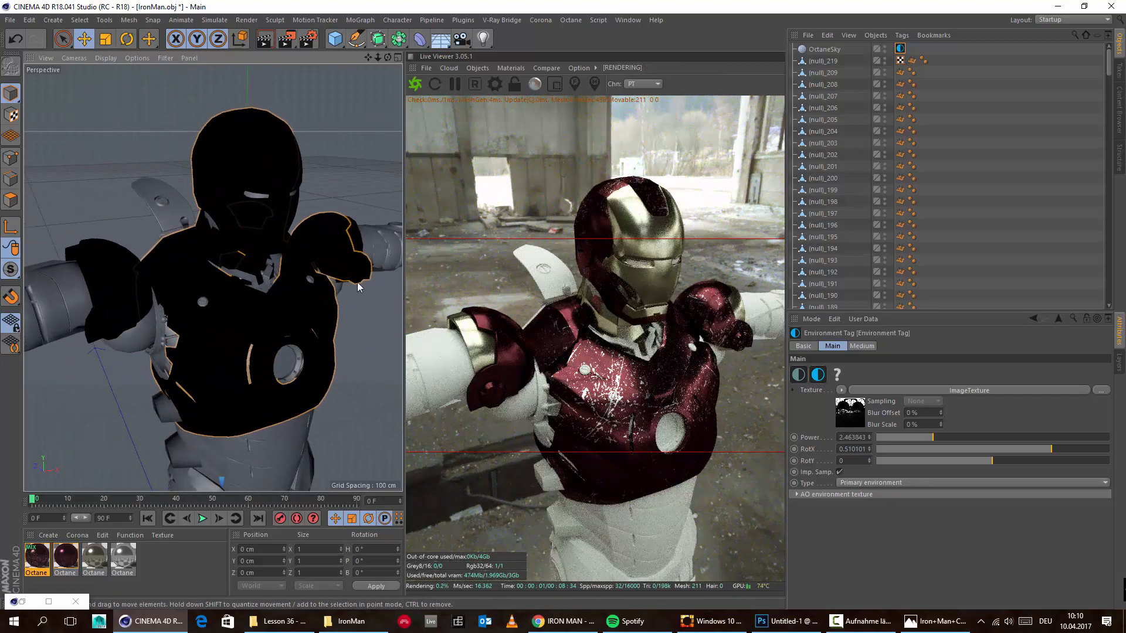
Step: Insert an Octane ImageTexture shader into the Roughness channel of the red glossy Octane material
double_click(65, 556)
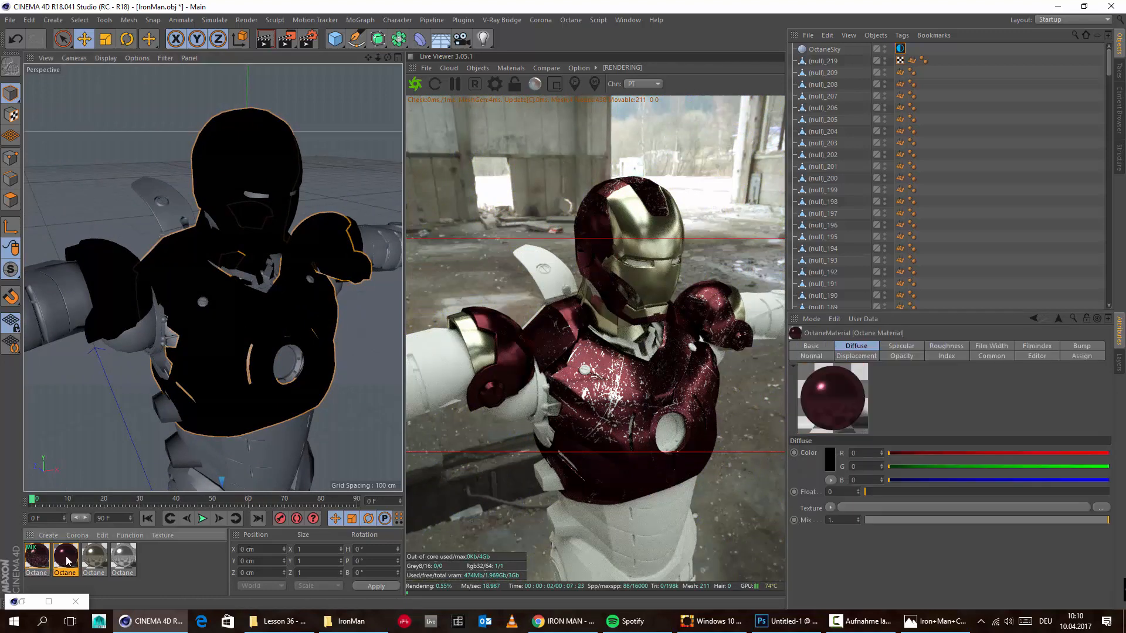
drag(571, 202, 876, 199)
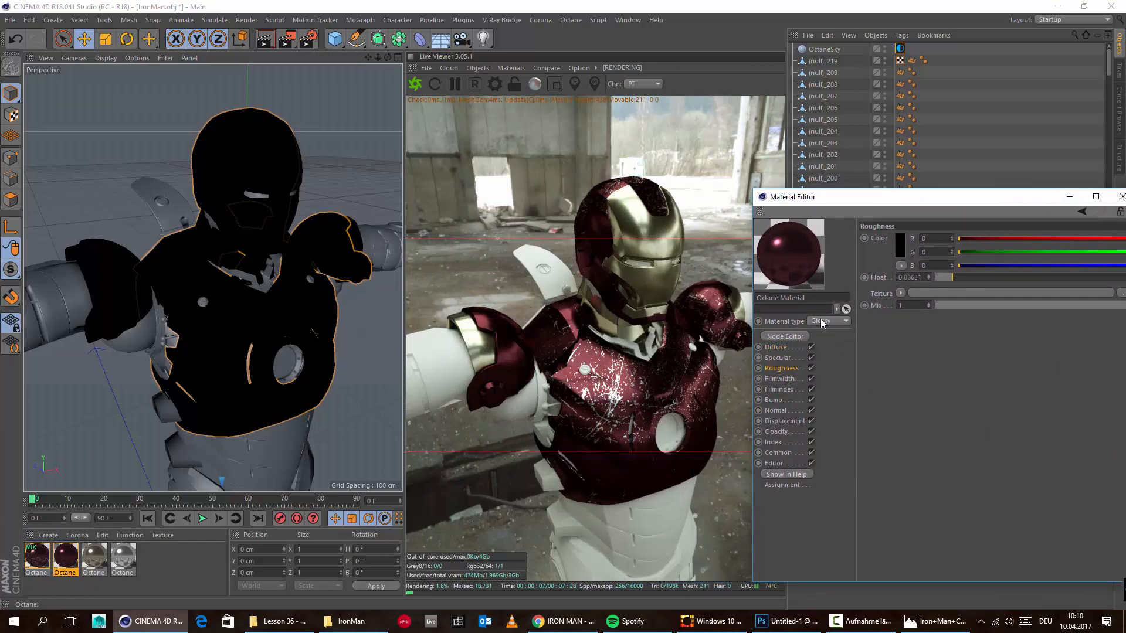
drag(951, 202, 853, 205)
click(803, 296)
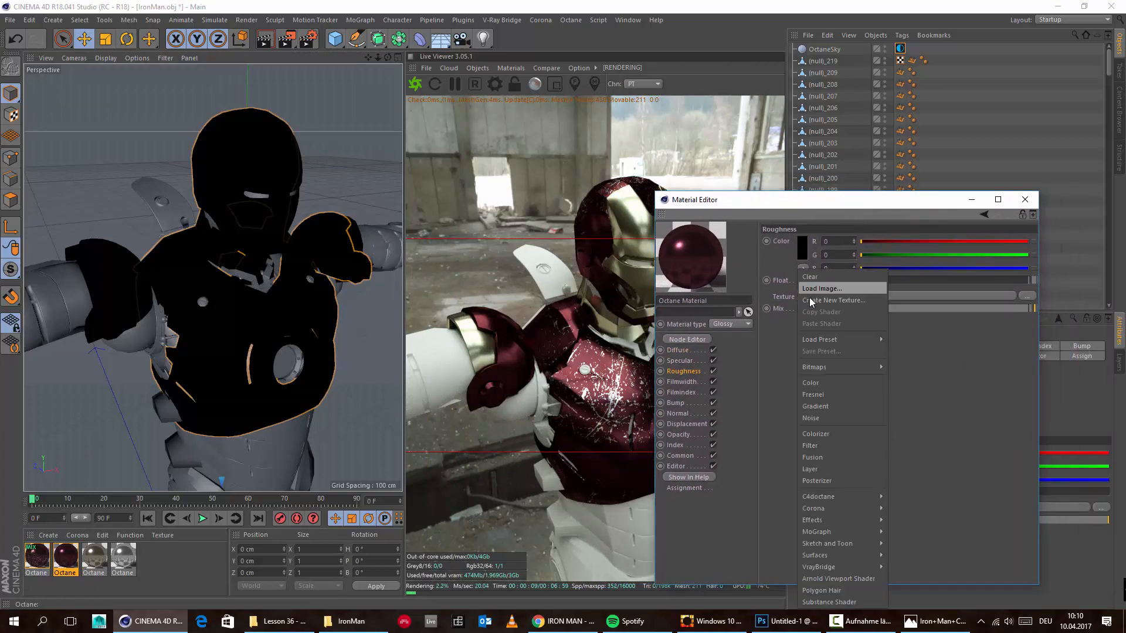
mouse_move(868, 496)
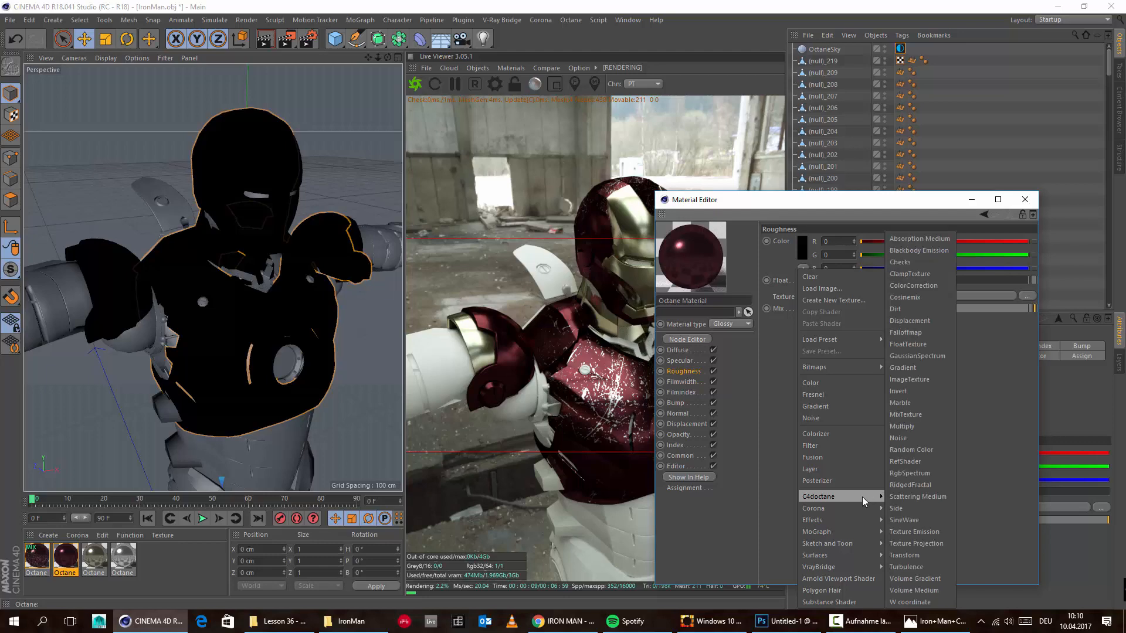
click(909, 380)
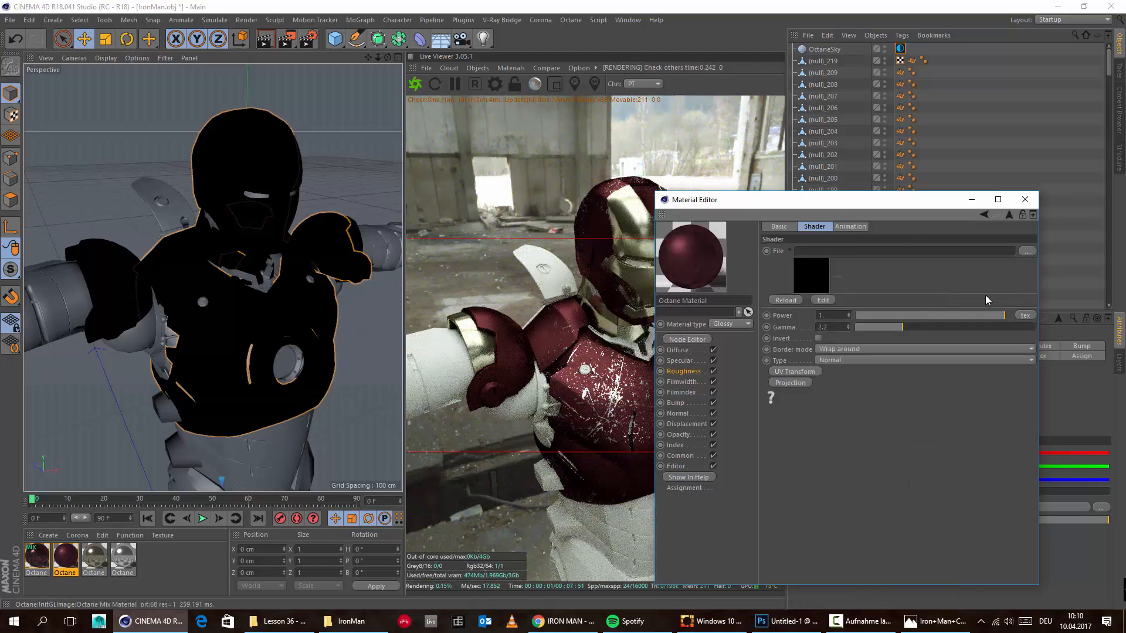
Step: Load metal_glossinessNEW_1.tif into the roughness ImageTexture and examine the armour's reflections from several angles
click(1027, 251)
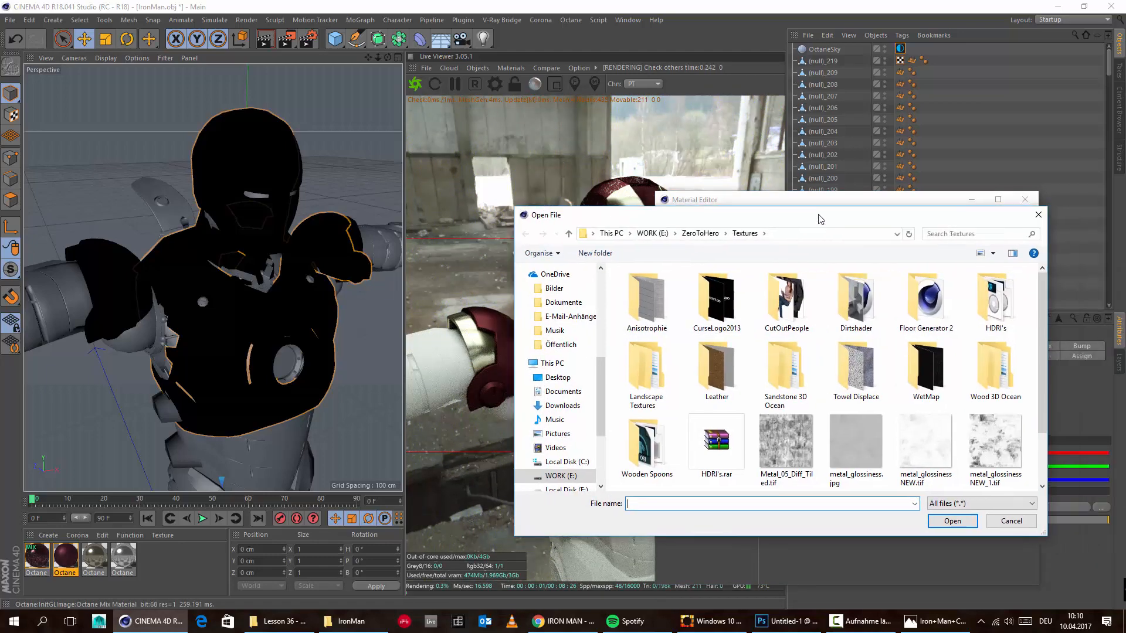
scroll(812, 341, down, 2)
click(960, 362)
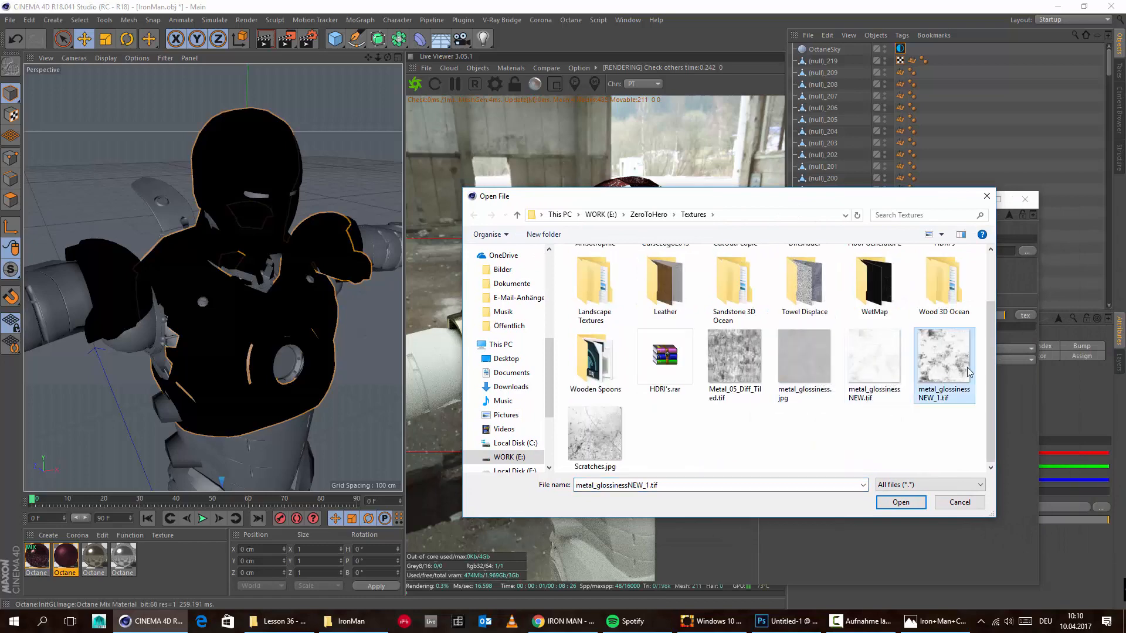
click(901, 502)
click(648, 355)
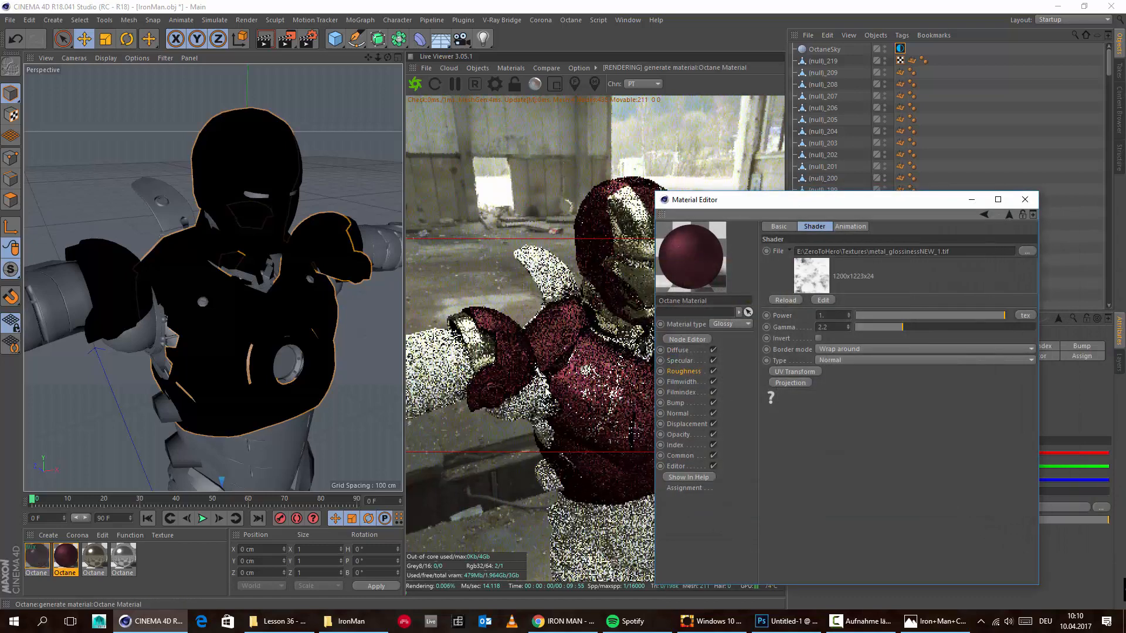
drag(889, 193, 845, 200)
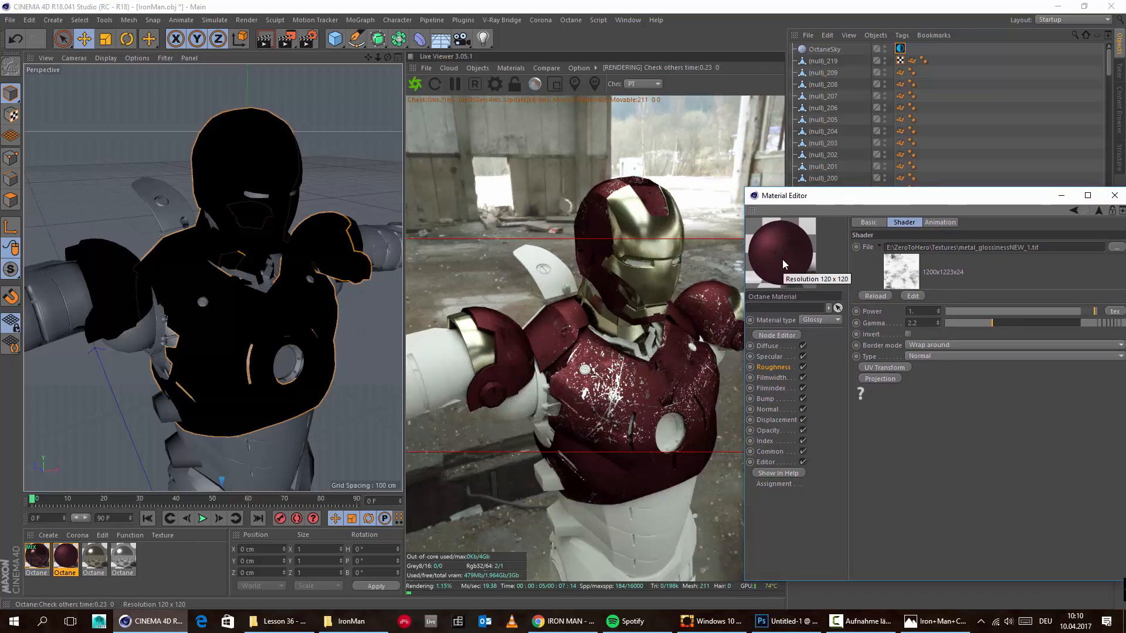
drag(920, 199, 839, 175)
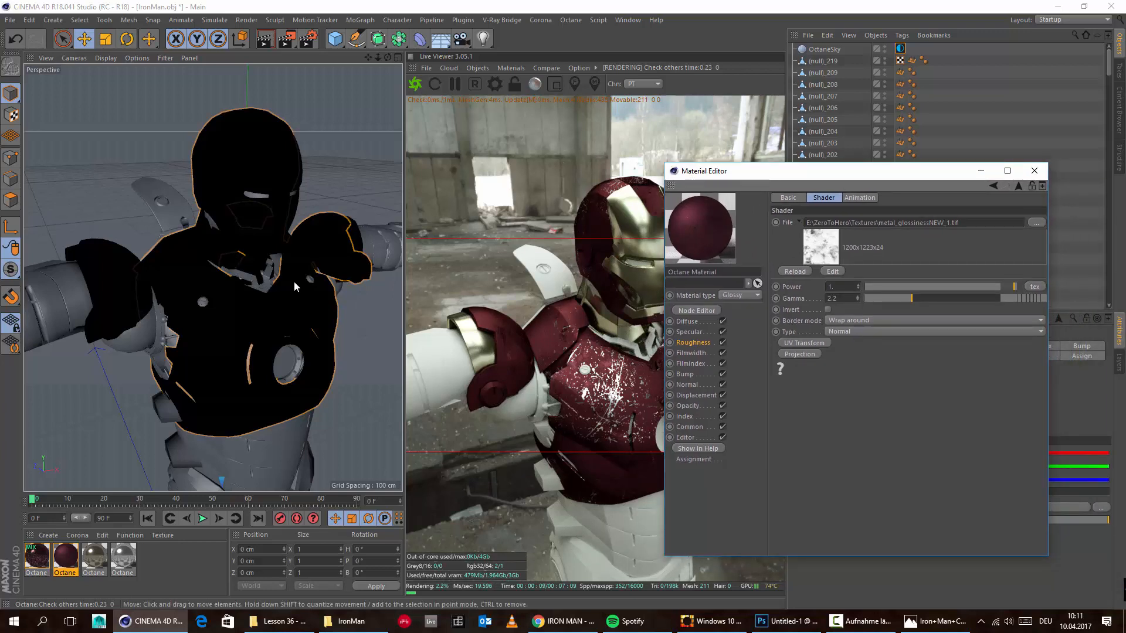
alt+drag(294, 281, 276, 254)
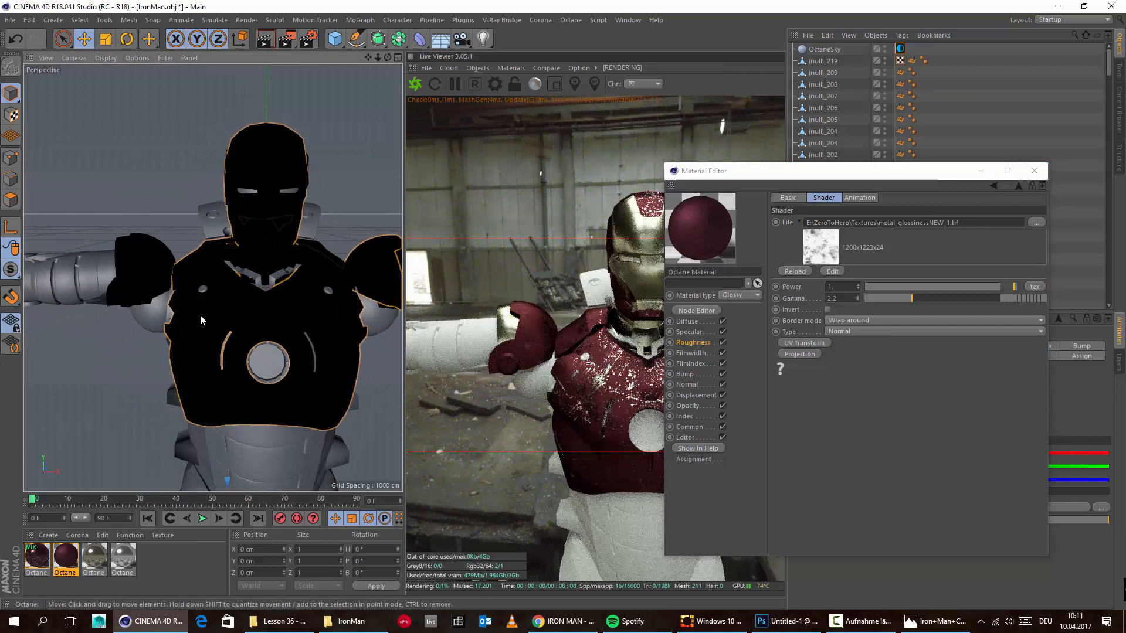
alt+drag(200, 320, 234, 280)
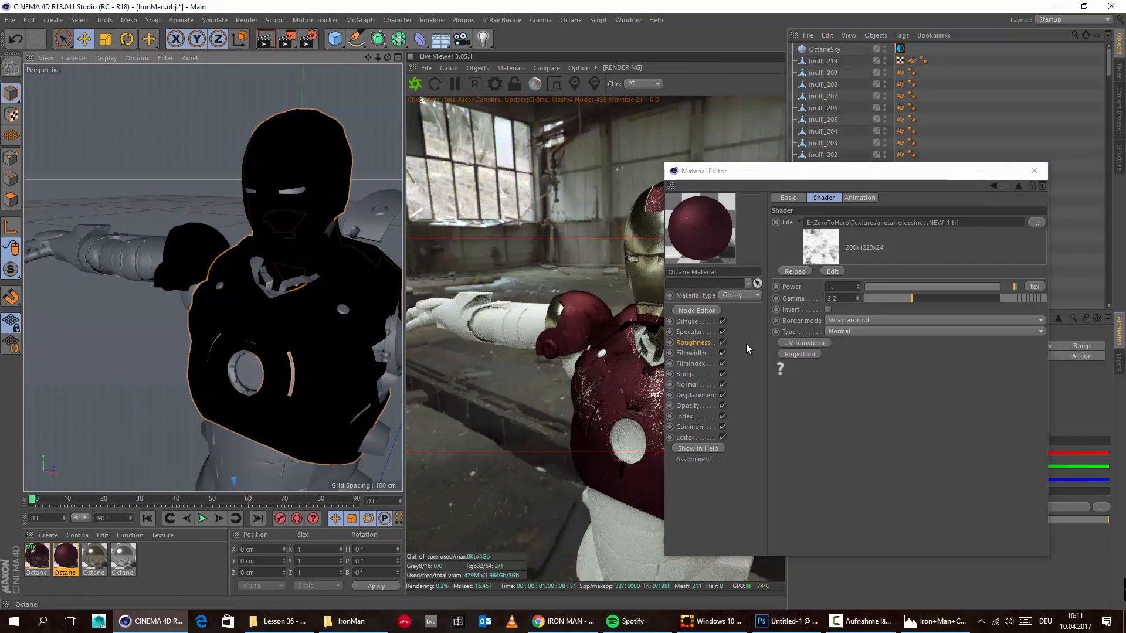
Step: Wrap the Roughness channel's glossiness image in an Octane MixTexture shader and open that shader's settings
click(693, 343)
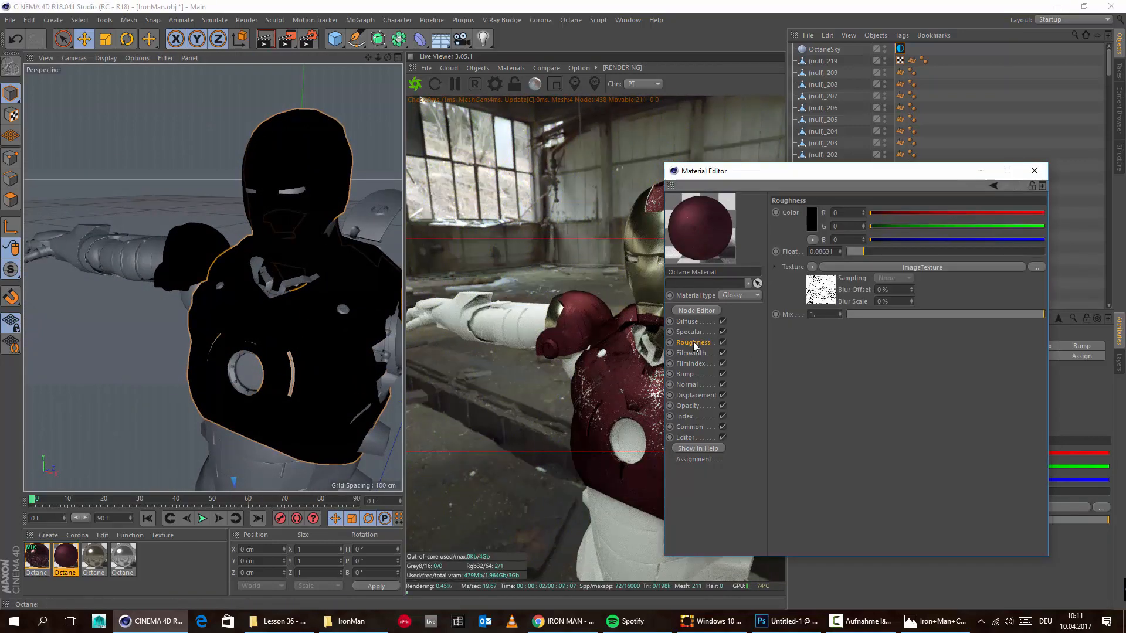
click(813, 268)
mouse_move(865, 498)
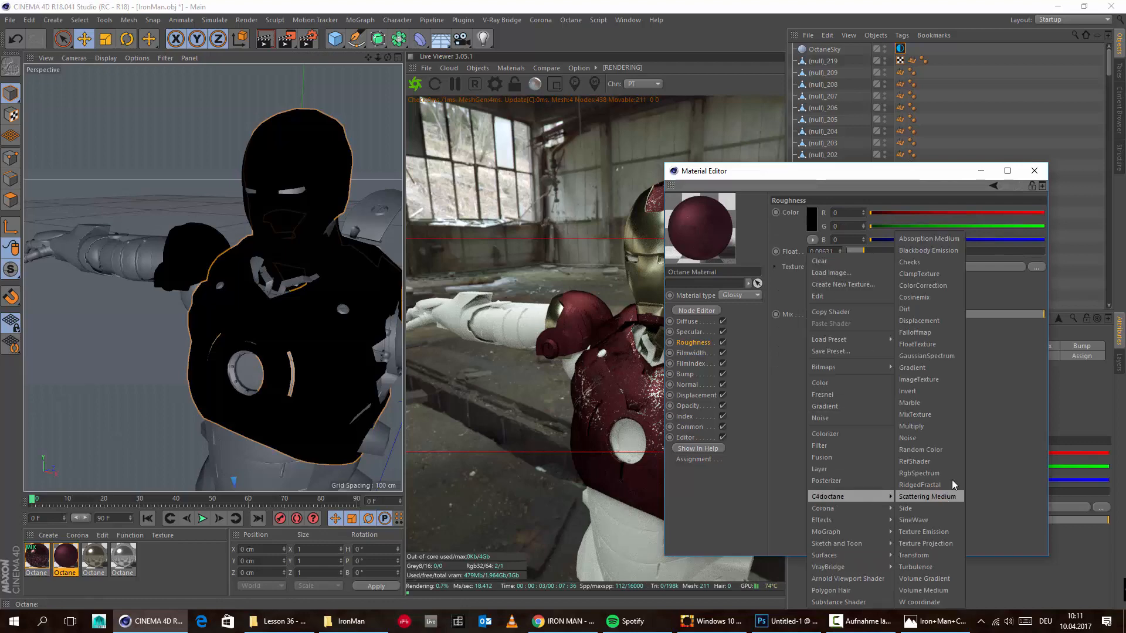
click(920, 418)
click(917, 267)
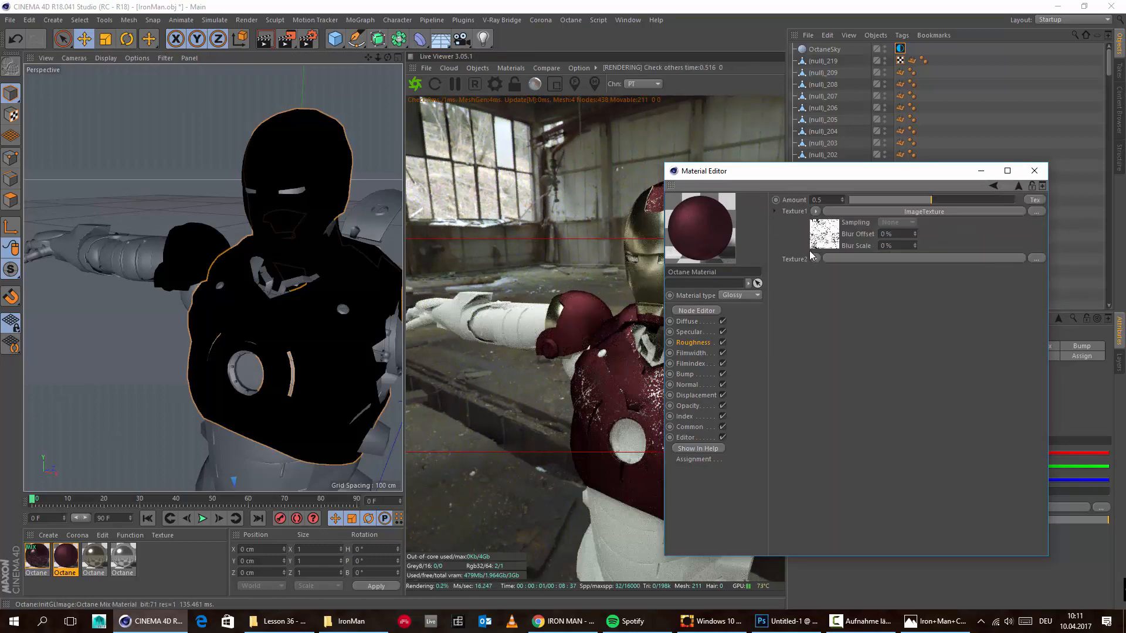
Step: Copy the glossiness ImageTexture from Texture1 into the MixTexture's Amount
click(816, 258)
click(860, 261)
click(1028, 202)
click(816, 199)
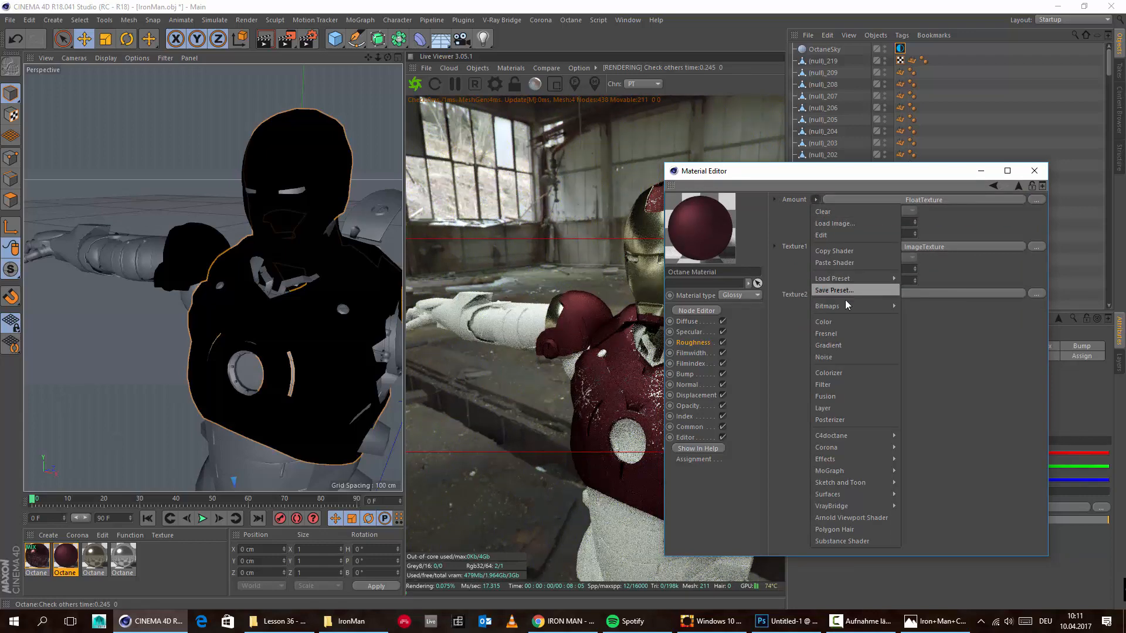
click(851, 264)
Step: Assign Octane FloatTexture shaders to both Texture1 and Texture2 of the roughness MixTexture
click(815, 247)
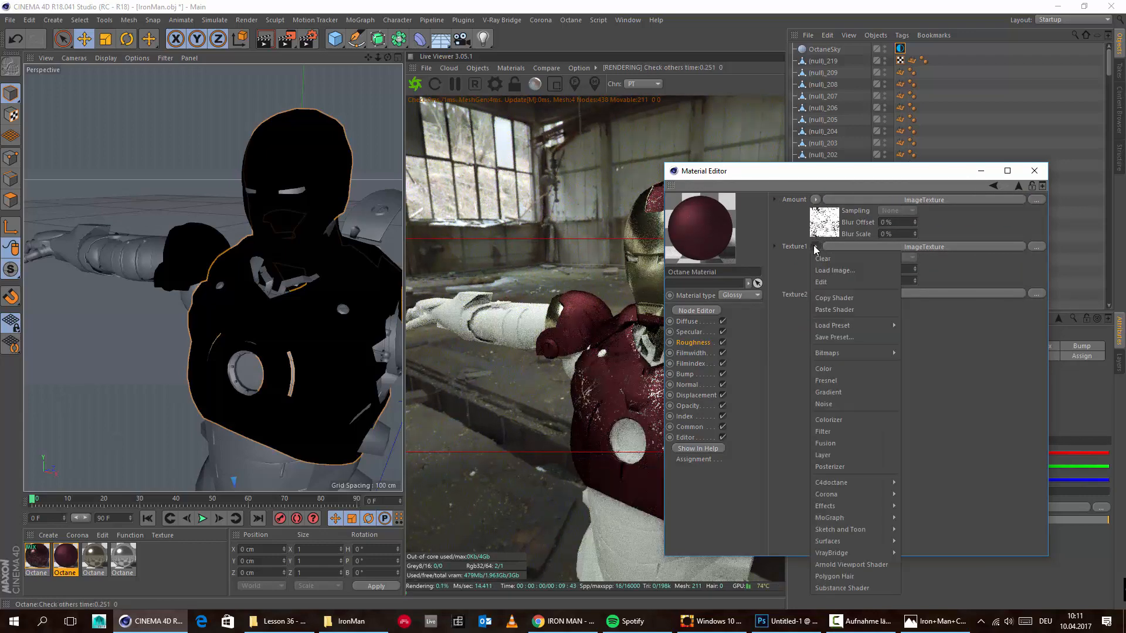
mouse_move(860, 481)
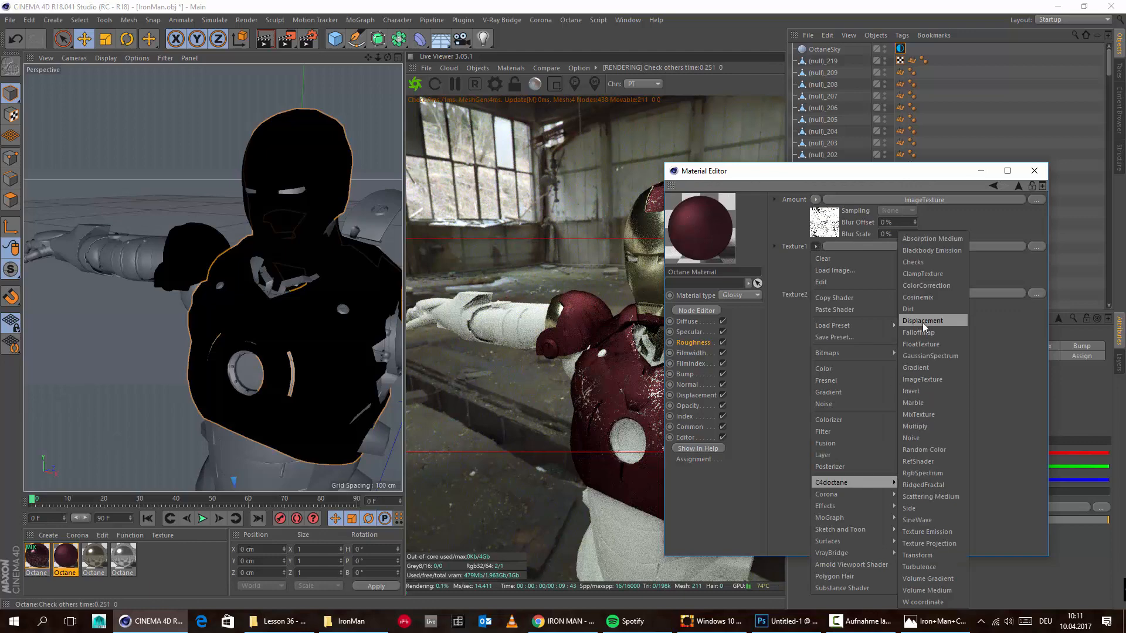
click(921, 344)
click(816, 294)
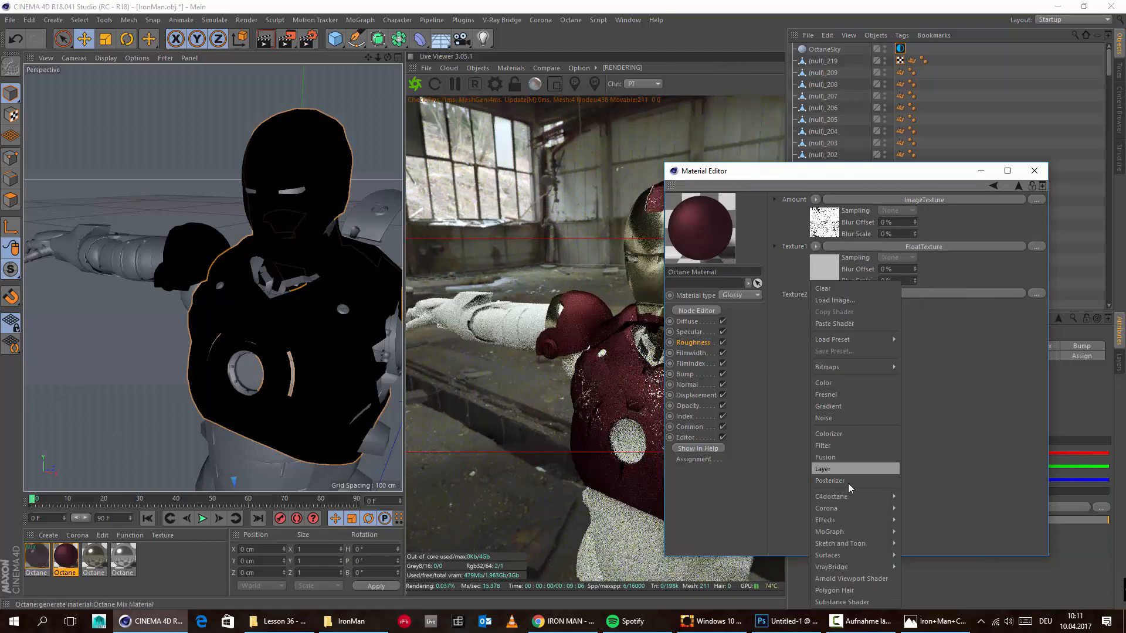
mouse_move(847, 492)
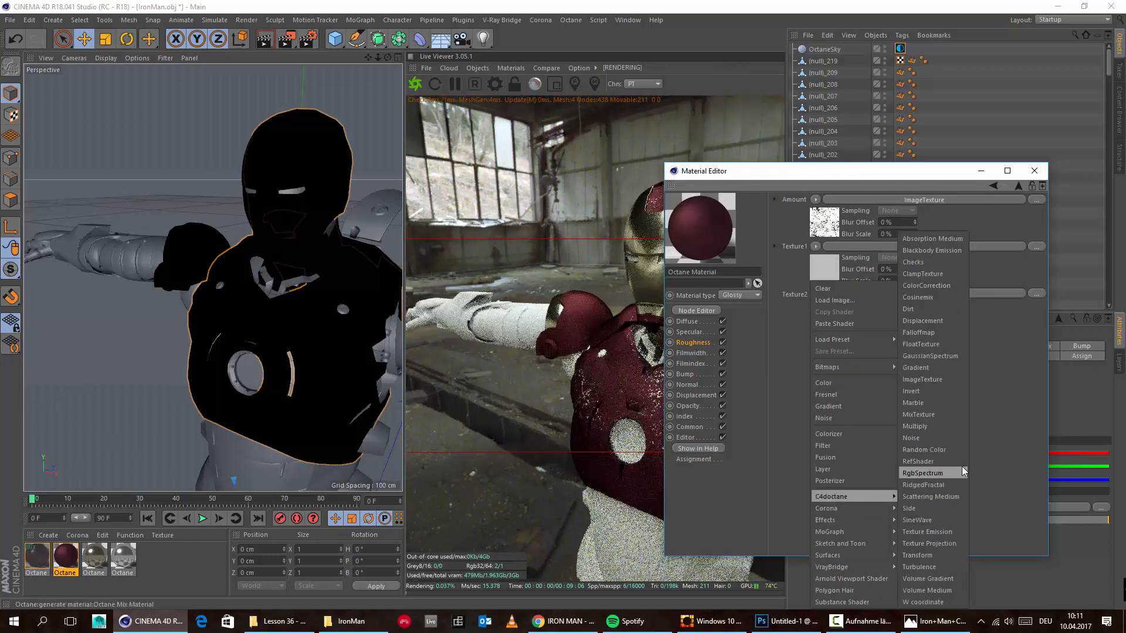
click(934, 345)
Step: Set the MixTexture's Texture1 float to 0 and its Texture2 float to about 0.069
click(818, 264)
drag(875, 165, 875, 178)
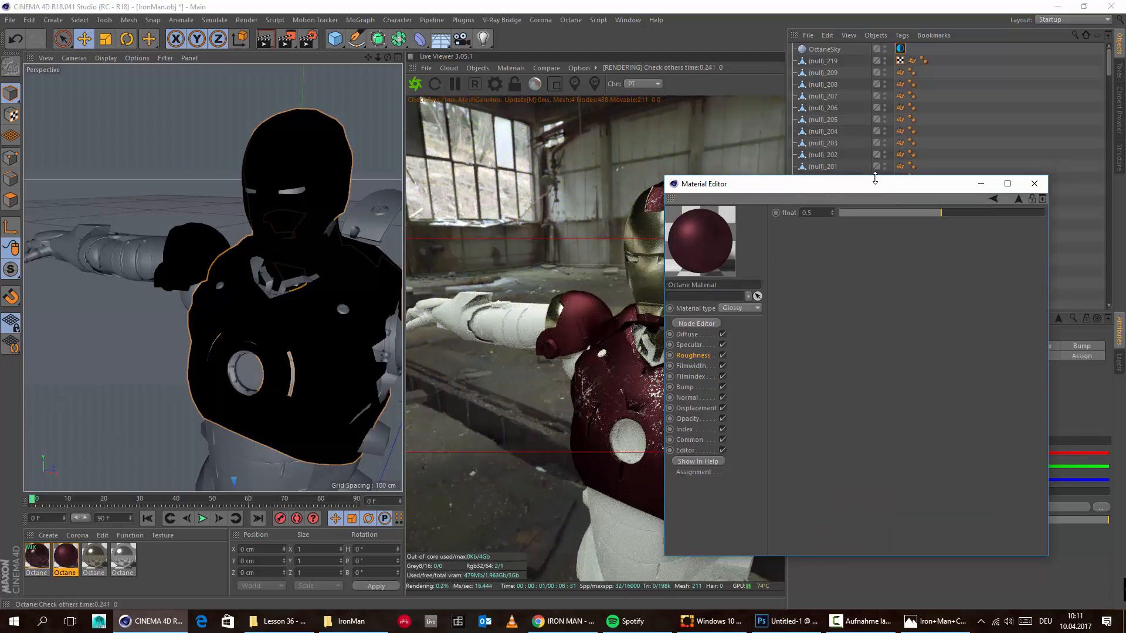
drag(942, 212, 832, 191)
click(1049, 202)
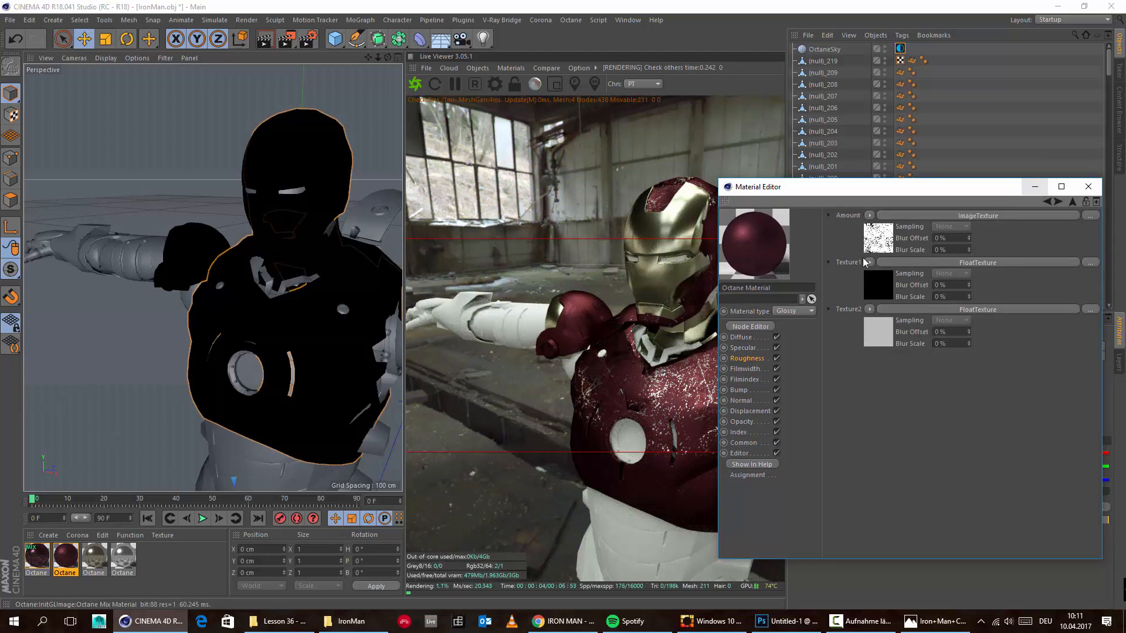
click(877, 308)
mouse_move(916, 216)
mouse_down()
mouse_move(751, 229)
mouse_move(907, 216)
mouse_up()
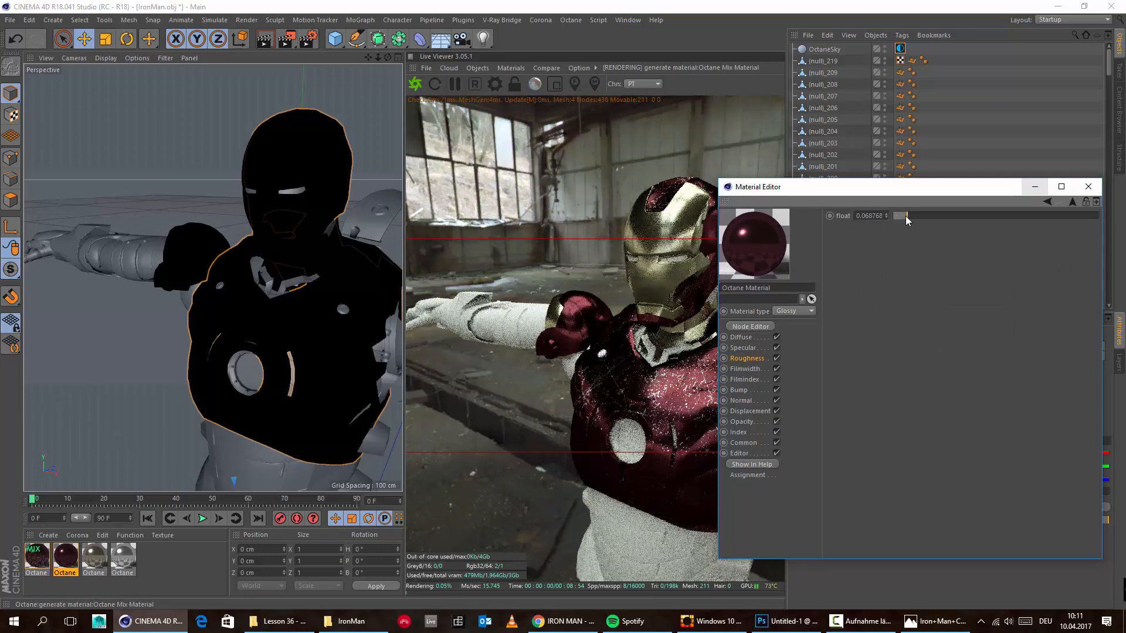
click(1047, 201)
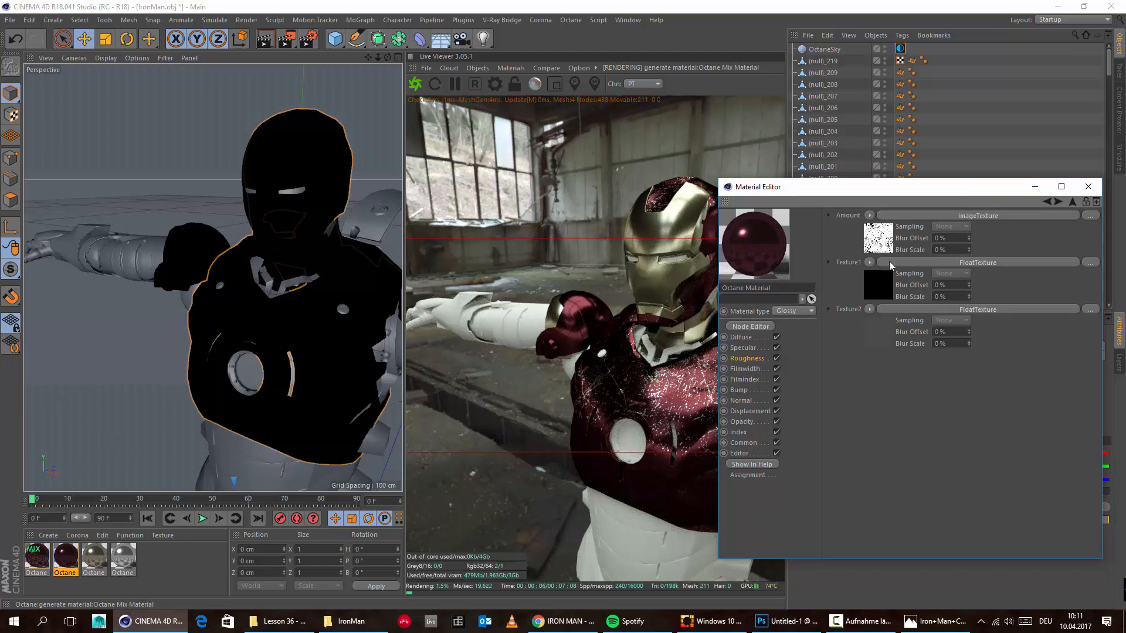
Step: Set the Texture1 float of the red material's roughness MixTexture to about 0.255 and check the armour from several angles
click(875, 282)
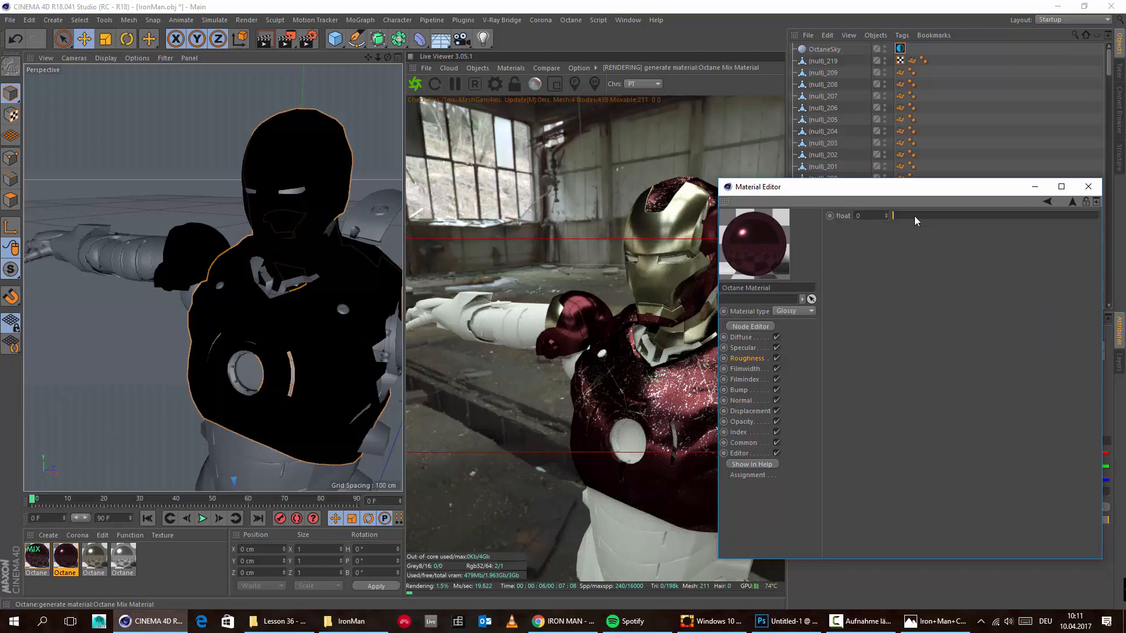
drag(916, 216, 945, 216)
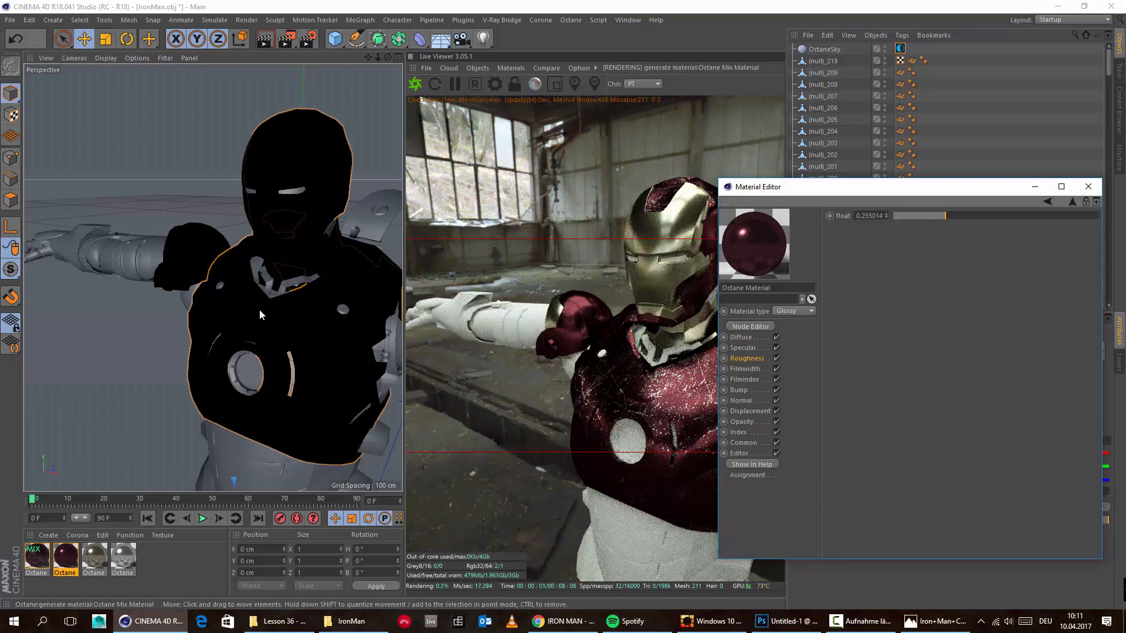
alt+drag(260, 311, 128, 273)
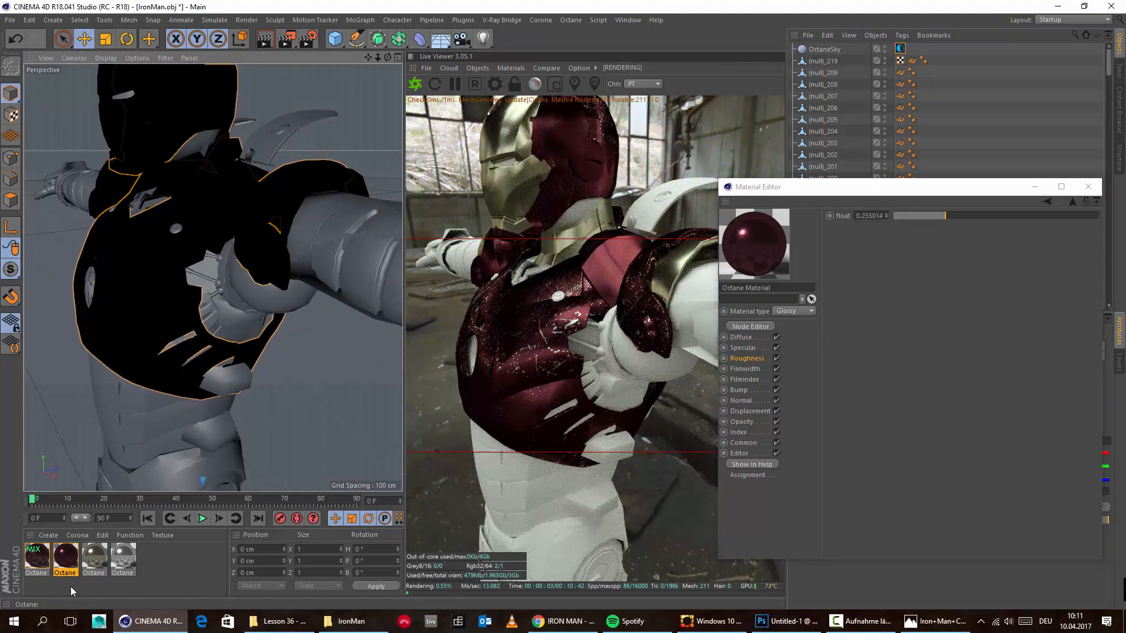
alt+drag(52, 347, 173, 340)
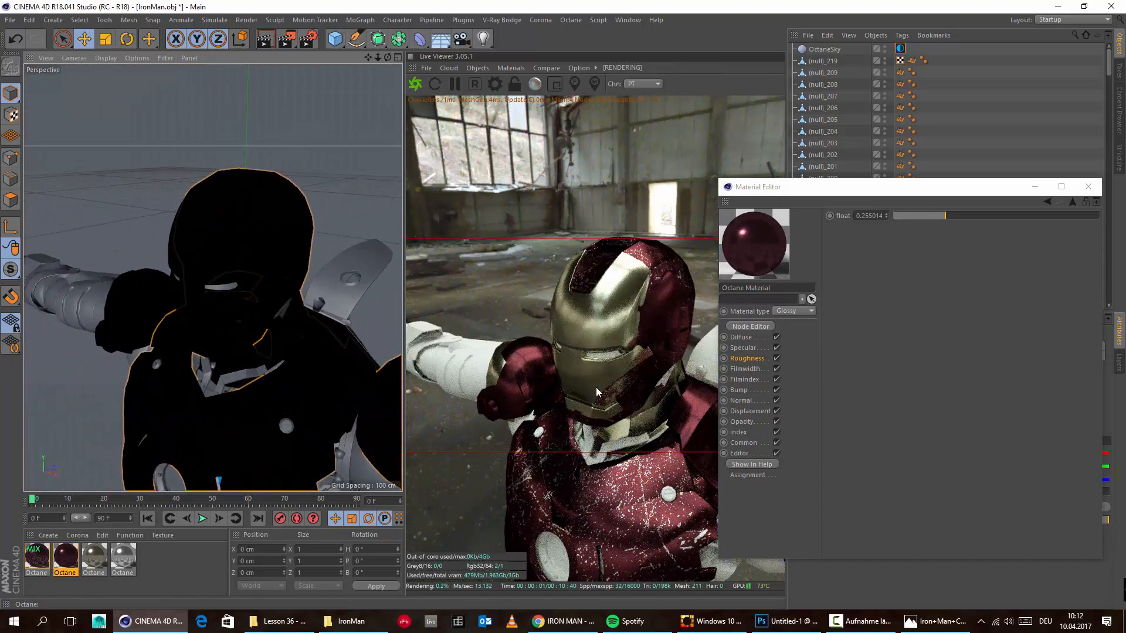
Step: Copy the MixTexture shader from the red material's Roughness channel into the gold material's Roughness texture
click(744, 358)
click(868, 283)
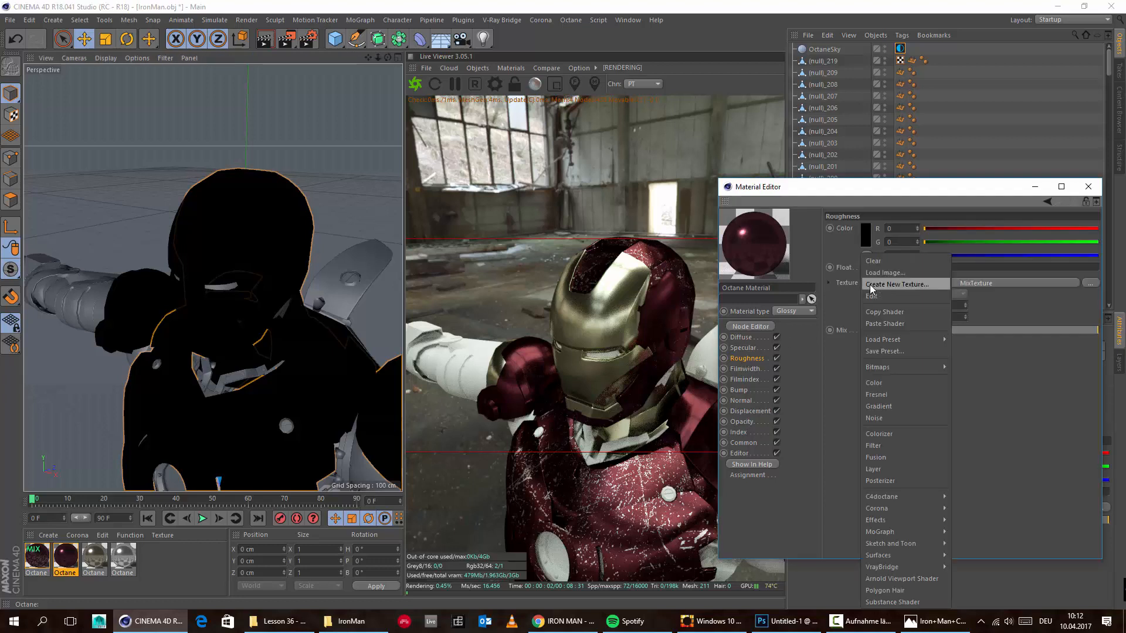
click(899, 312)
click(94, 556)
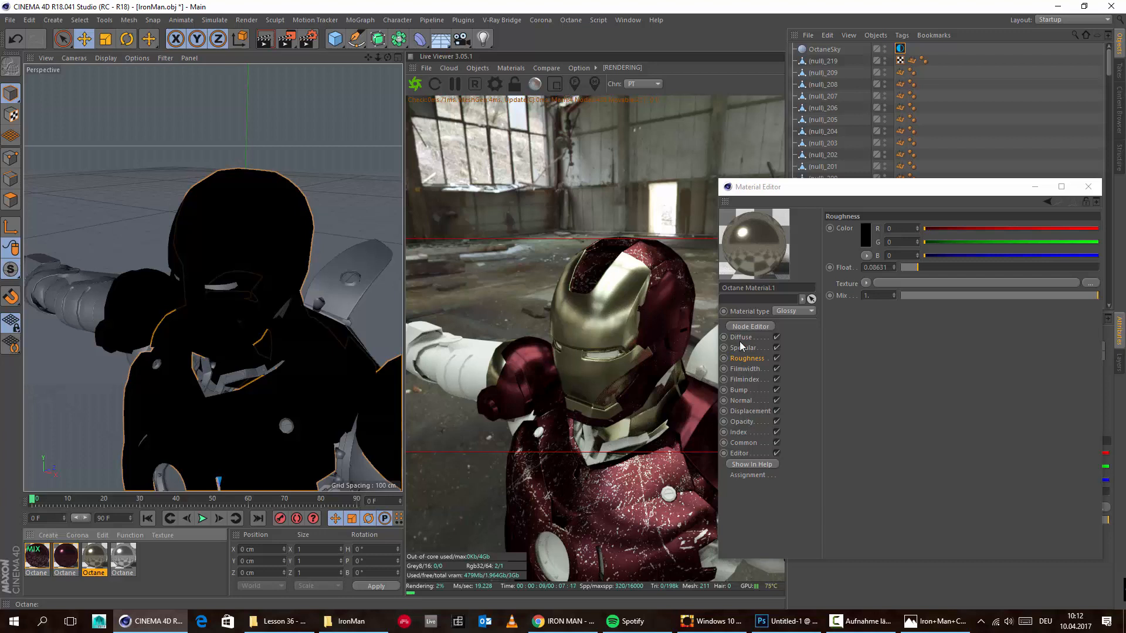
click(748, 359)
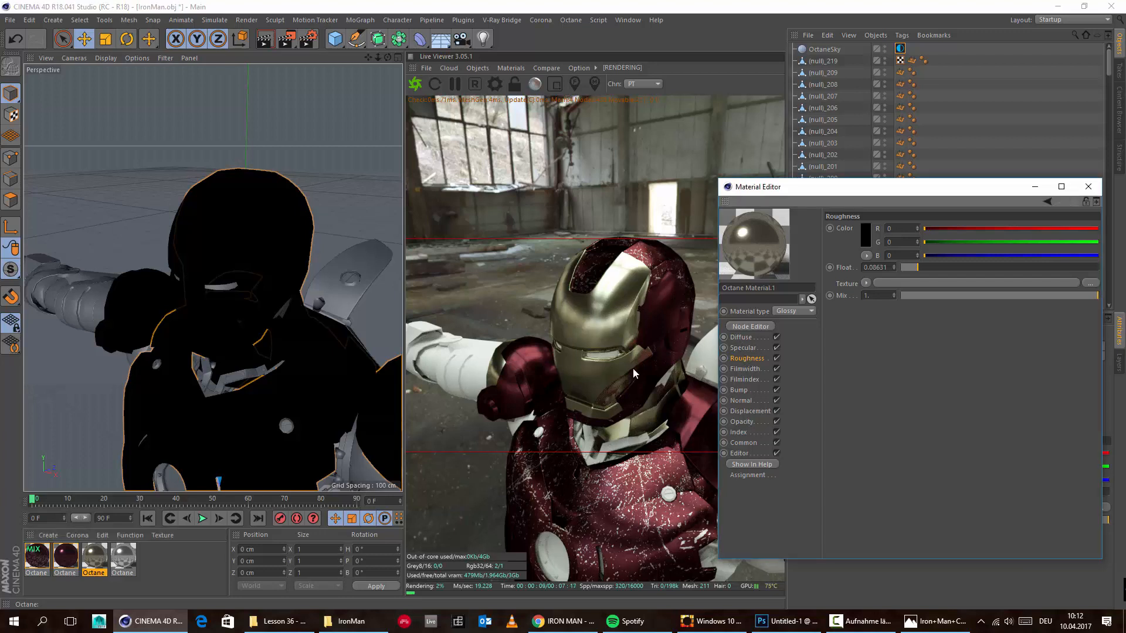
click(868, 284)
click(898, 325)
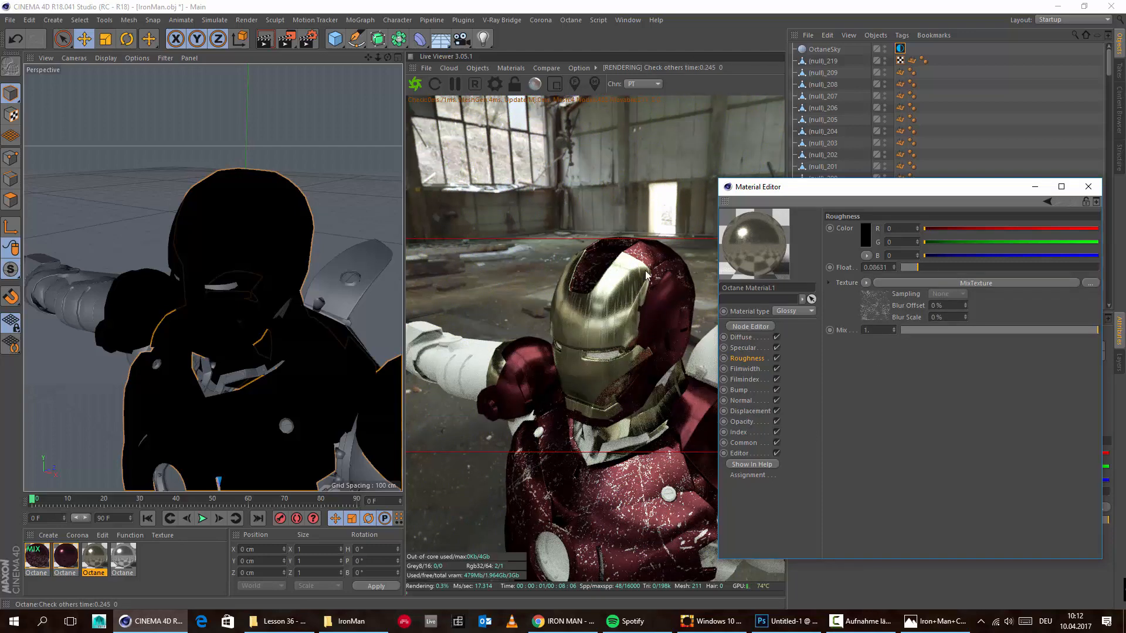
Step: Select all texture tags that use the gold material and set their projection to Cubic
right_click(99, 561)
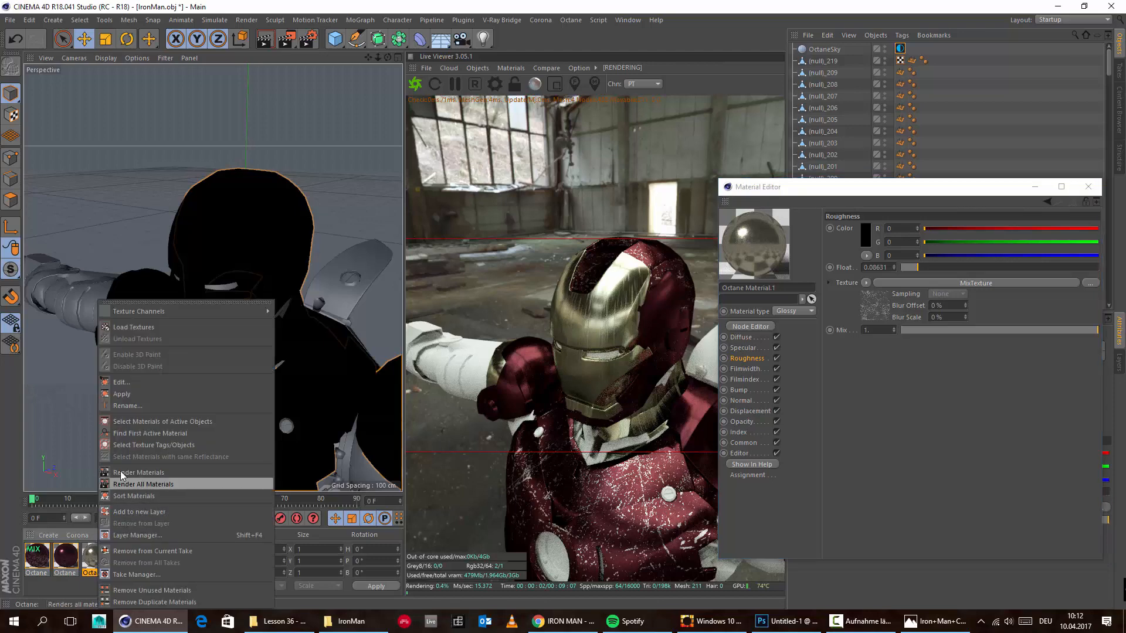
click(164, 451)
drag(844, 197, 227, 117)
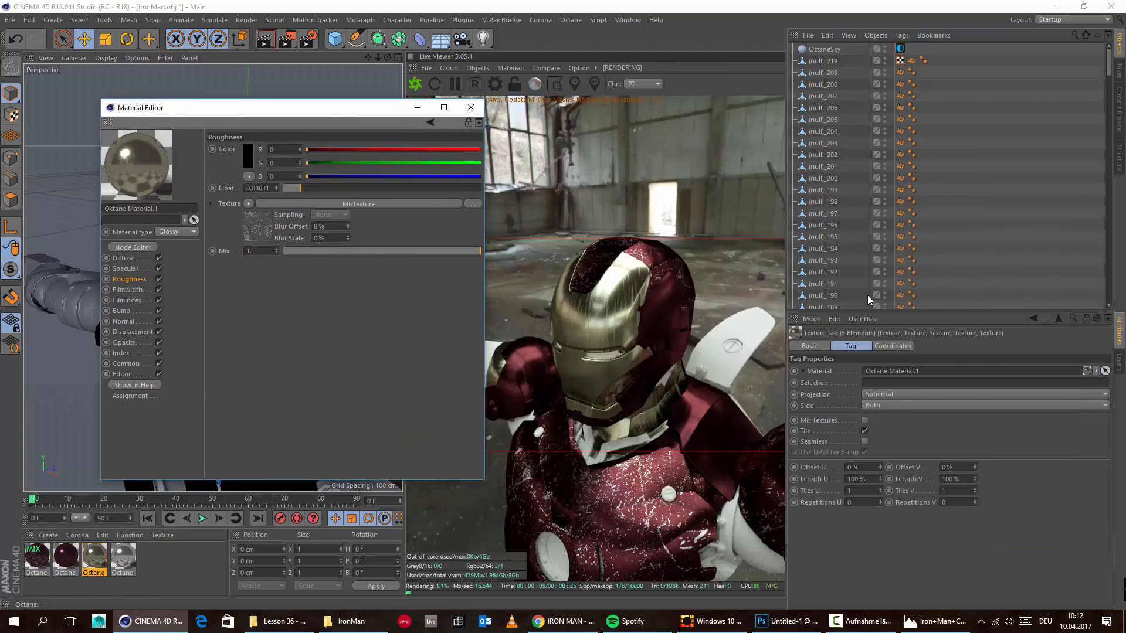
click(897, 394)
click(886, 437)
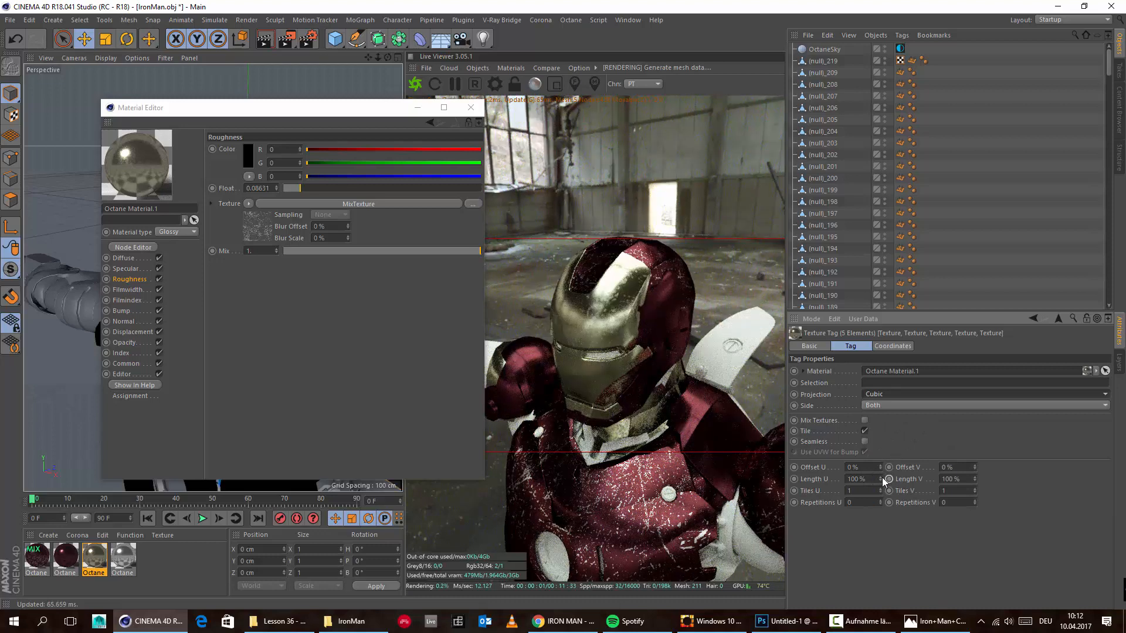
Step: Set the gold material tags' Length U to 22% and Length V to 21%, and close the Material Editor
drag(880, 479, 880, 516)
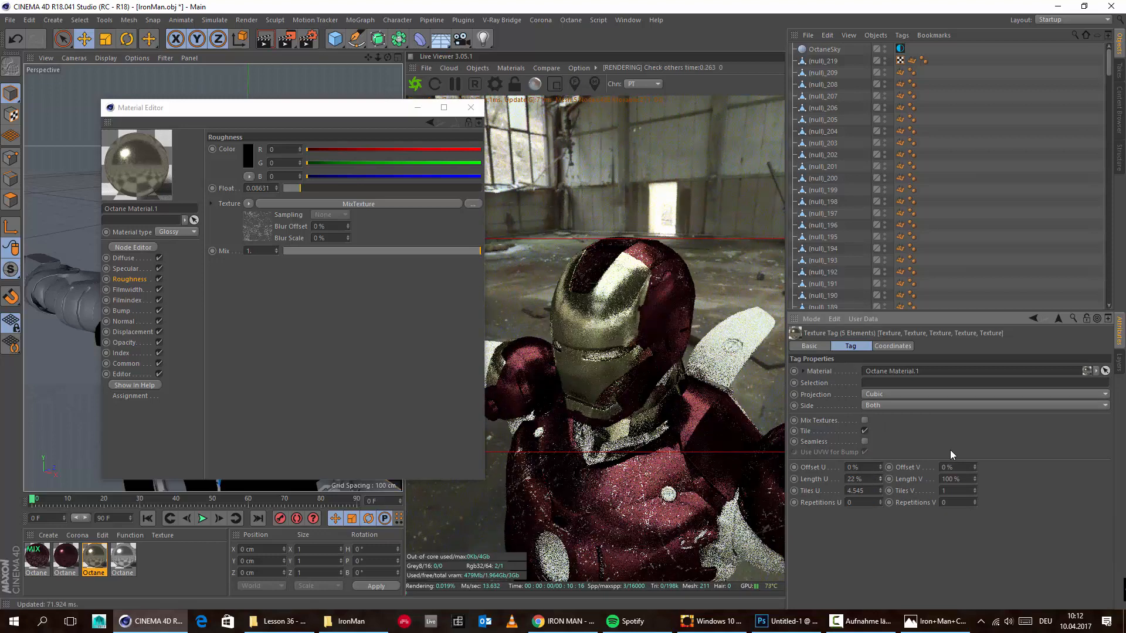
drag(974, 479, 975, 515)
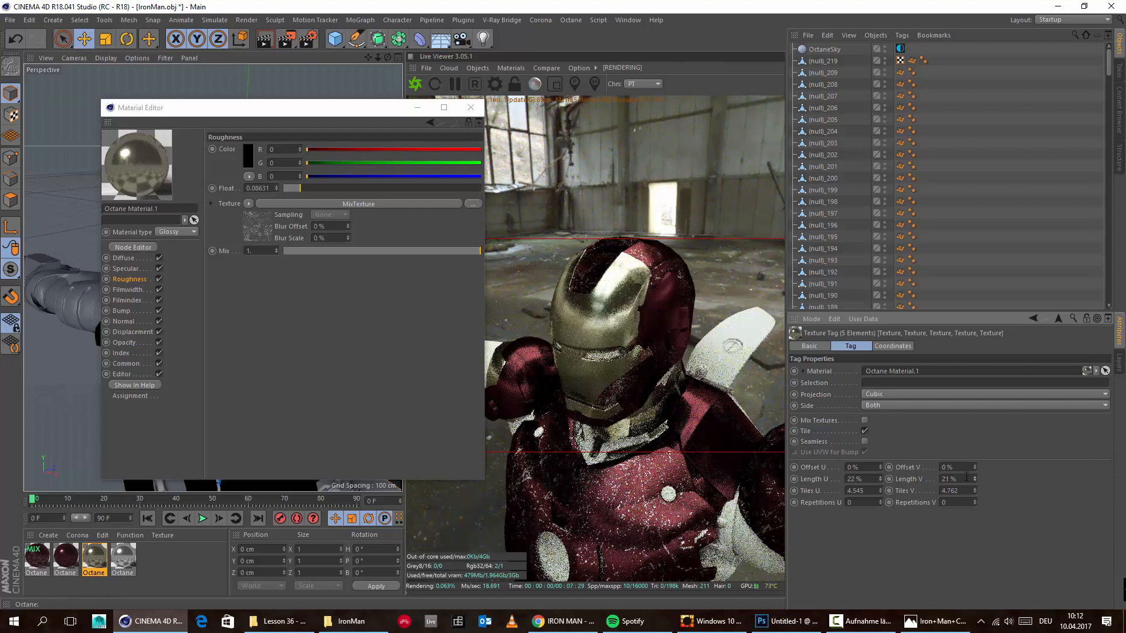
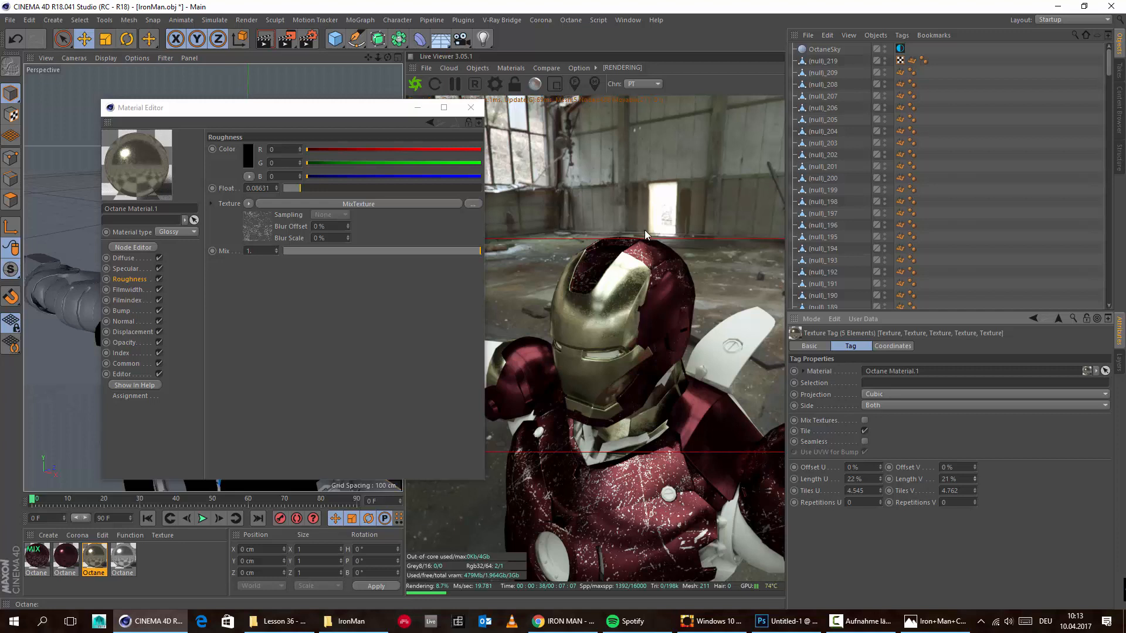
mouse_move(305, 109)
mouse_down()
mouse_move(347, 100)
mouse_move(304, 95)
mouse_up()
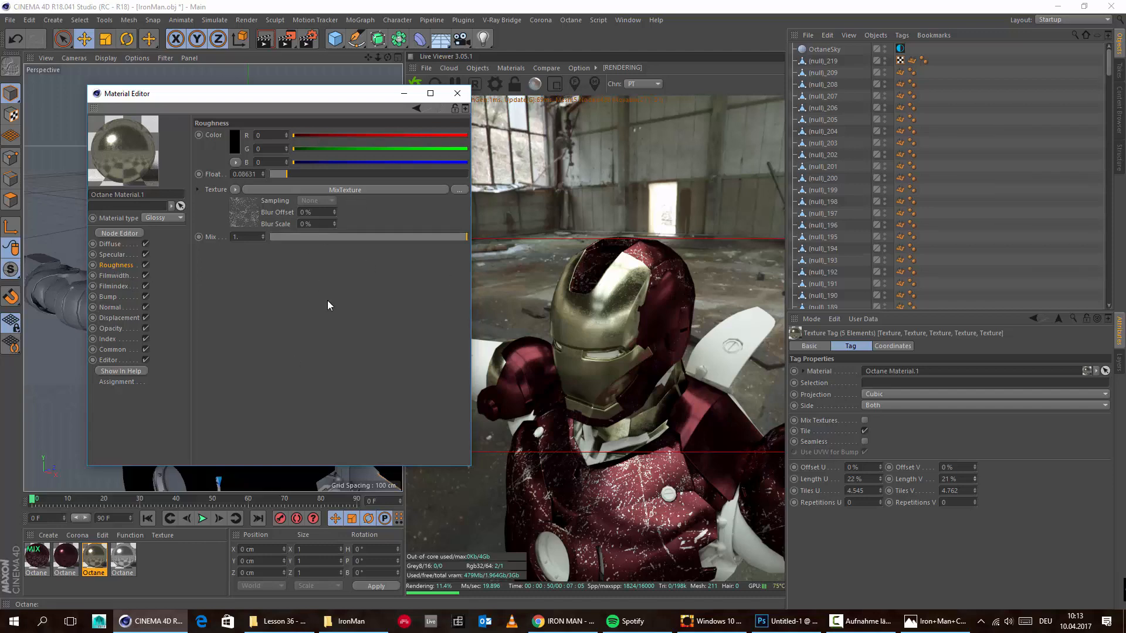
click(456, 94)
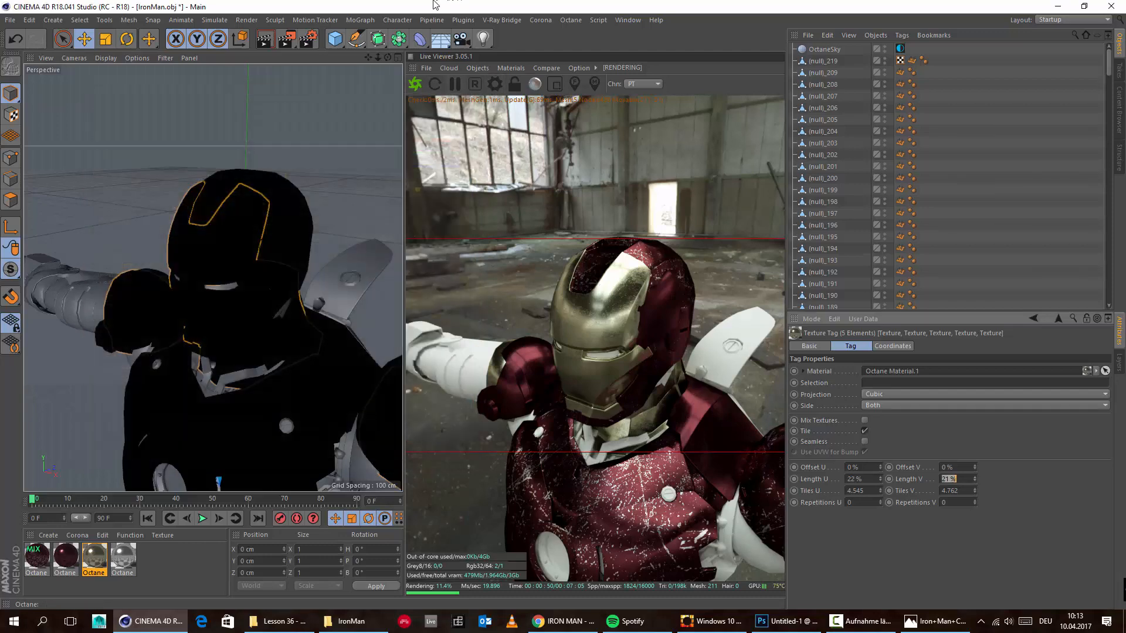
Step: Examine the red and gold armour from both sides in the live render and review the gold material's Roughness settings
alt+drag(214, 280, 276, 311)
scroll(283, 267, up, 6)
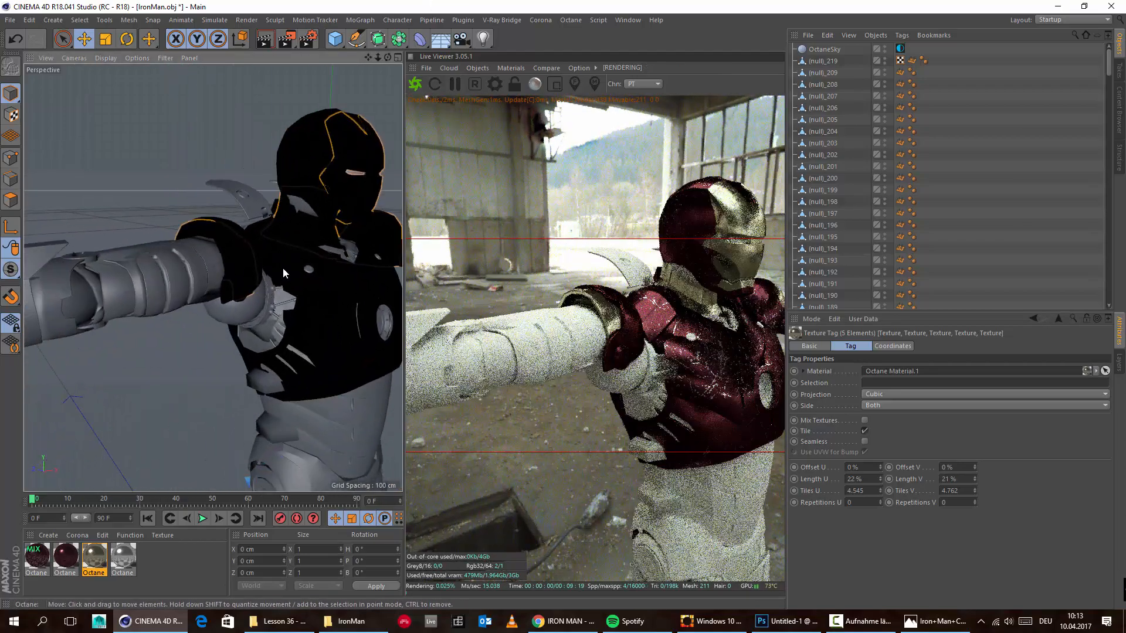
alt+drag(286, 269, 126, 290)
scroll(139, 303, down, 5)
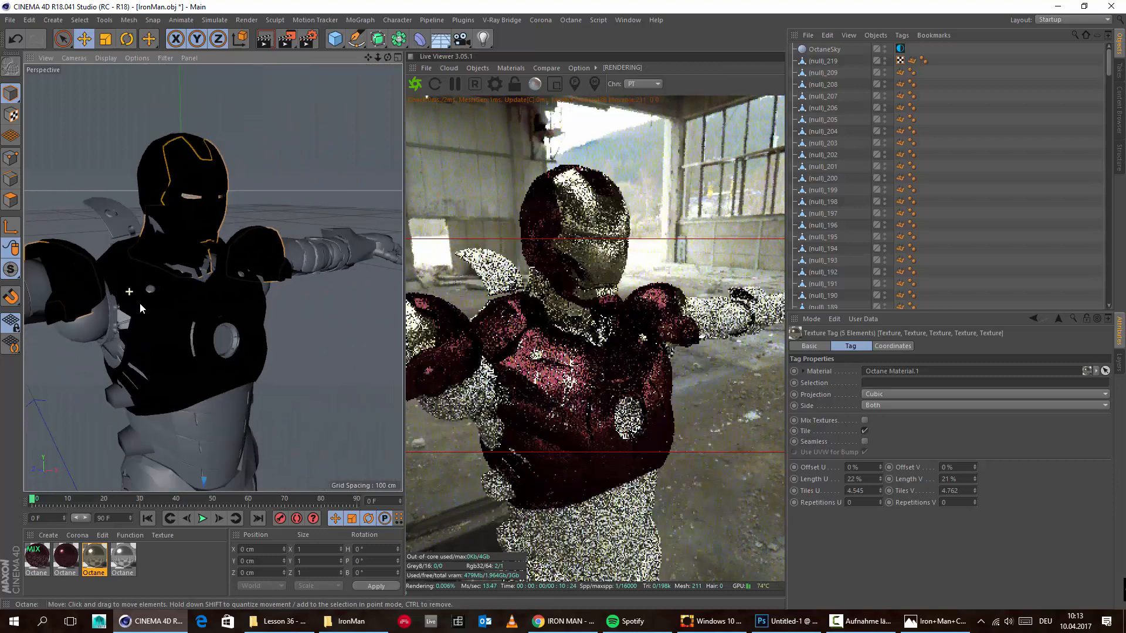
scroll(157, 325, up, 2)
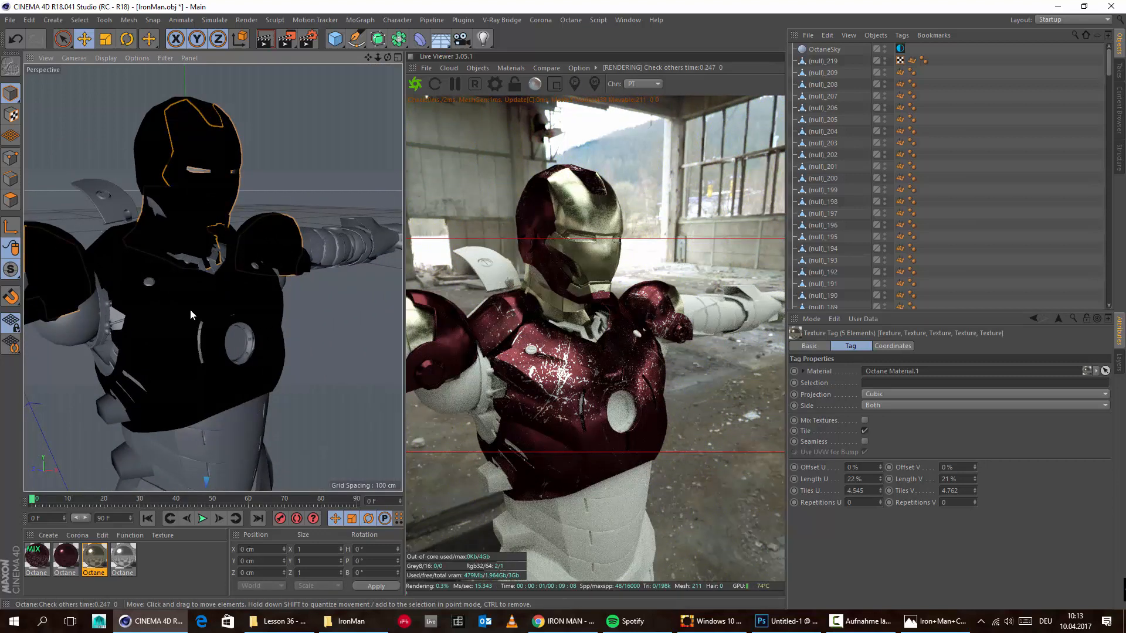
alt+drag(223, 327, 146, 351)
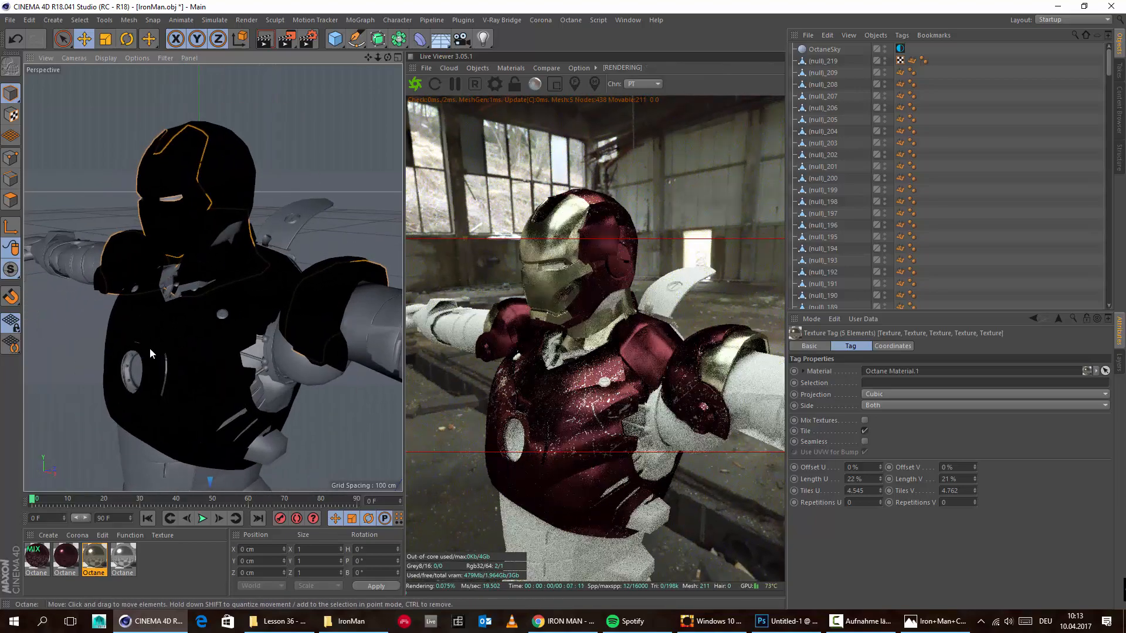
scroll(149, 347, down, 3)
scroll(143, 354, up, 3)
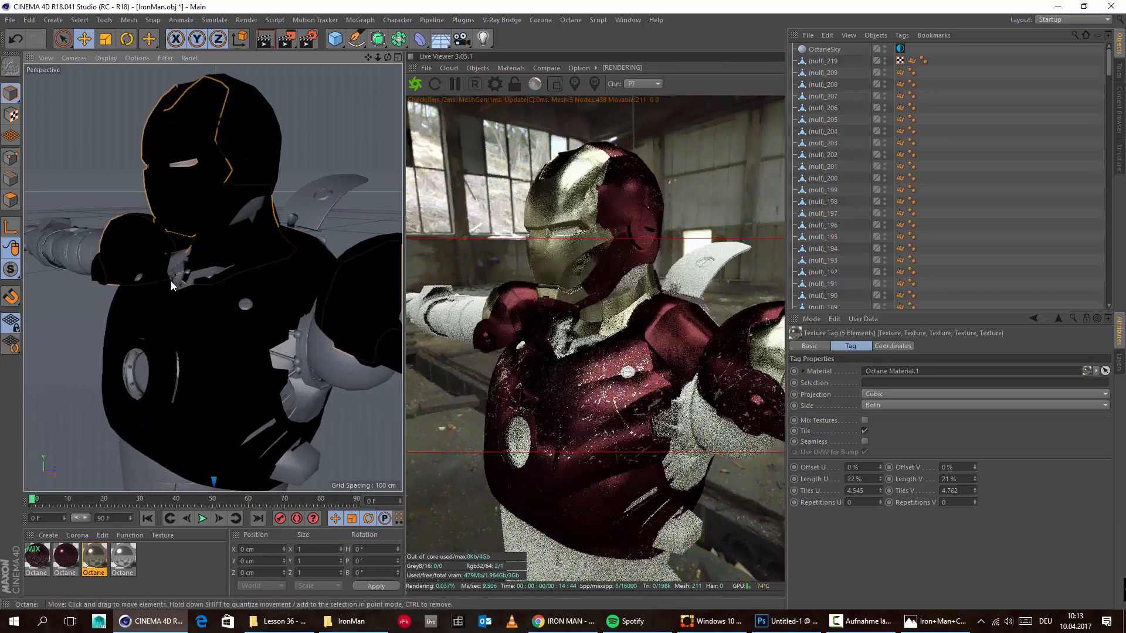
alt+drag(170, 280, 195, 270)
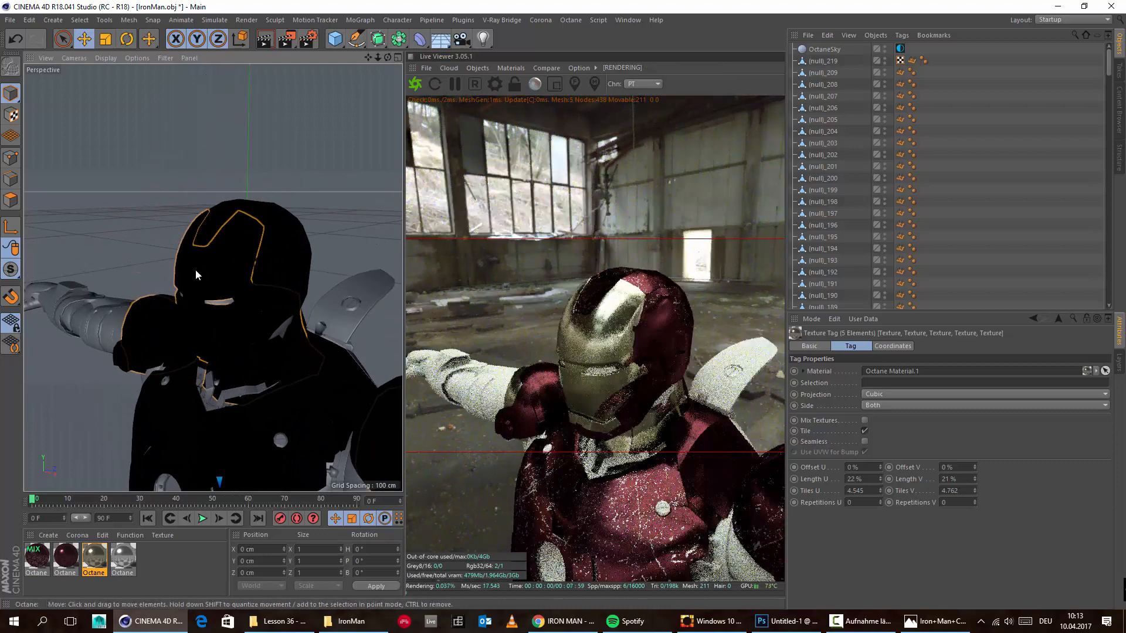
double_click(94, 556)
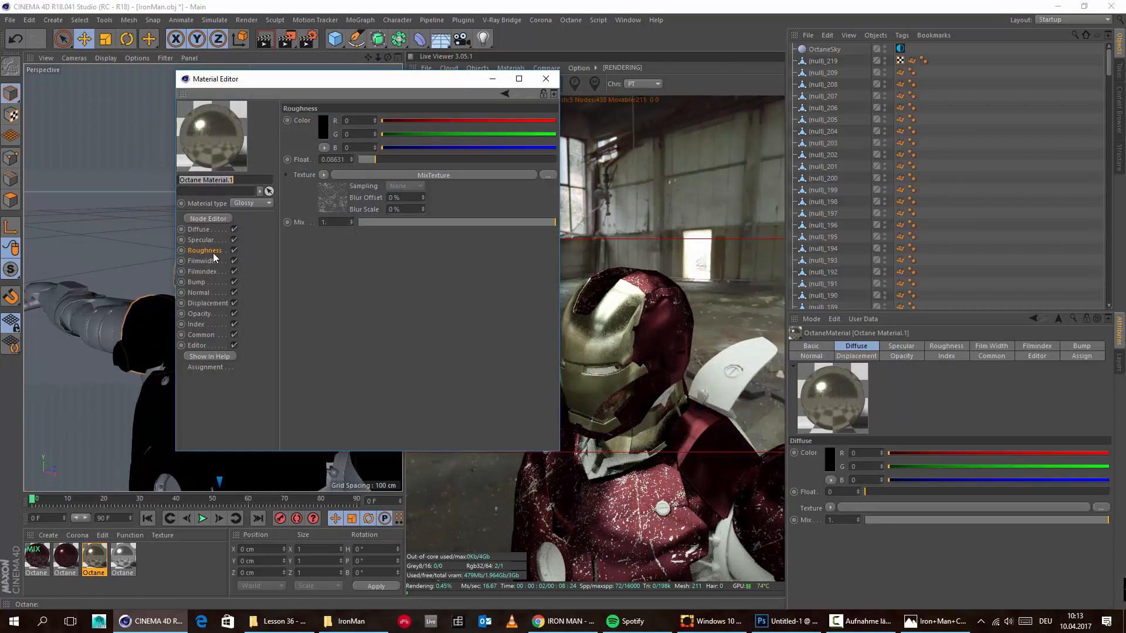
click(546, 79)
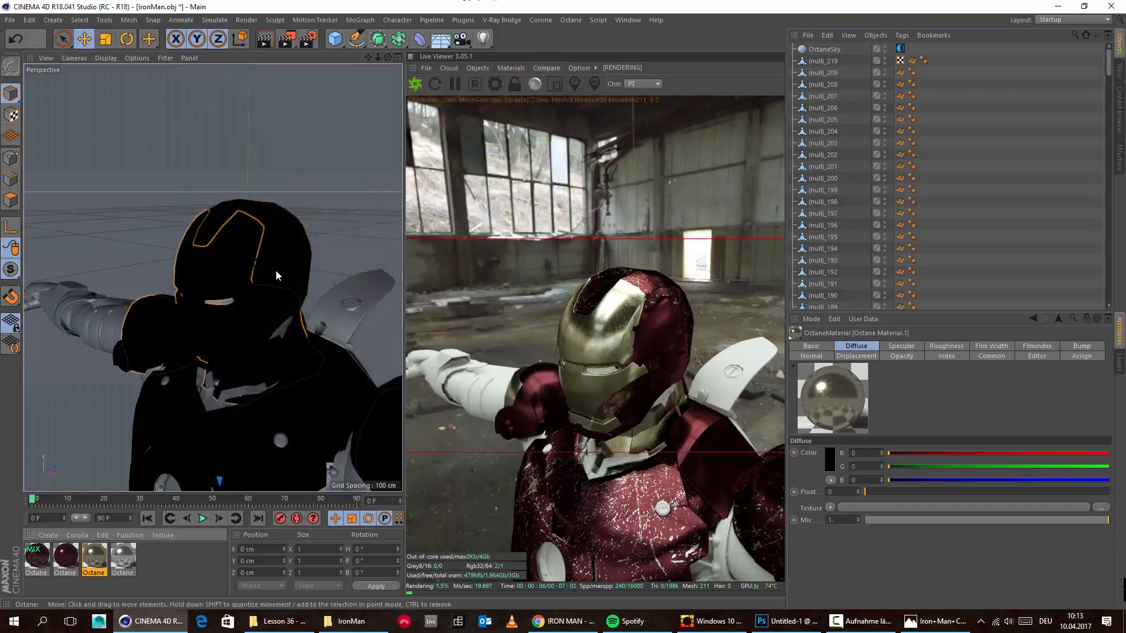
Step: Inspect the gold faceplate's scratches up close and the whole figure, and compare them with the Iron Man reference photo
alt+drag(140, 383, 226, 325)
scroll(199, 325, up, 5)
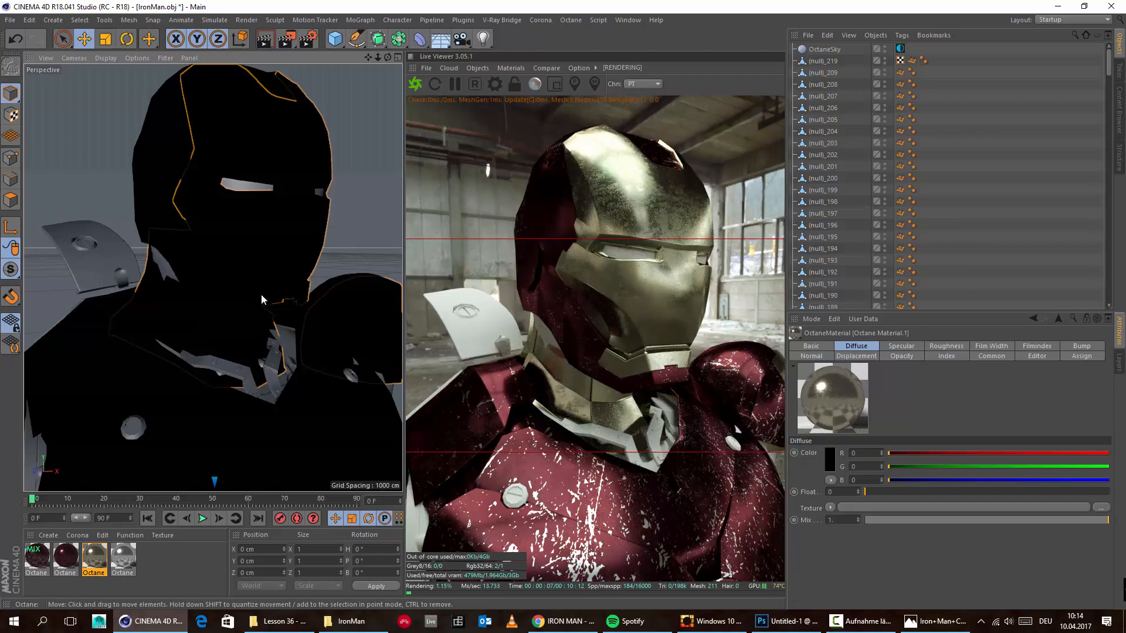
alt+drag(261, 294, 250, 163)
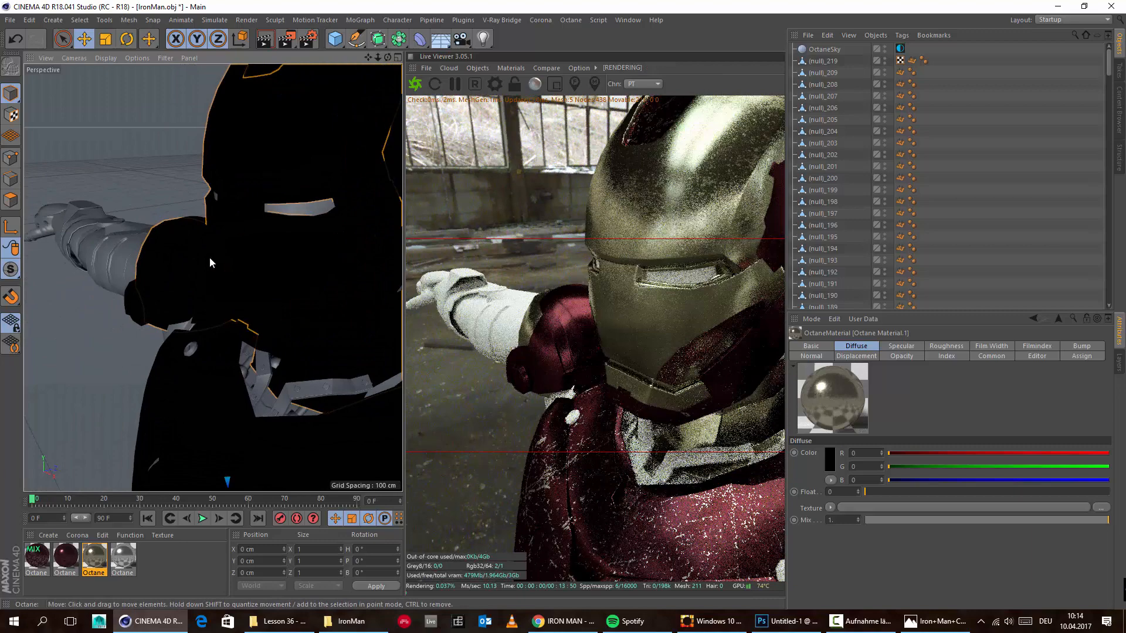
alt+drag(211, 262, 226, 331)
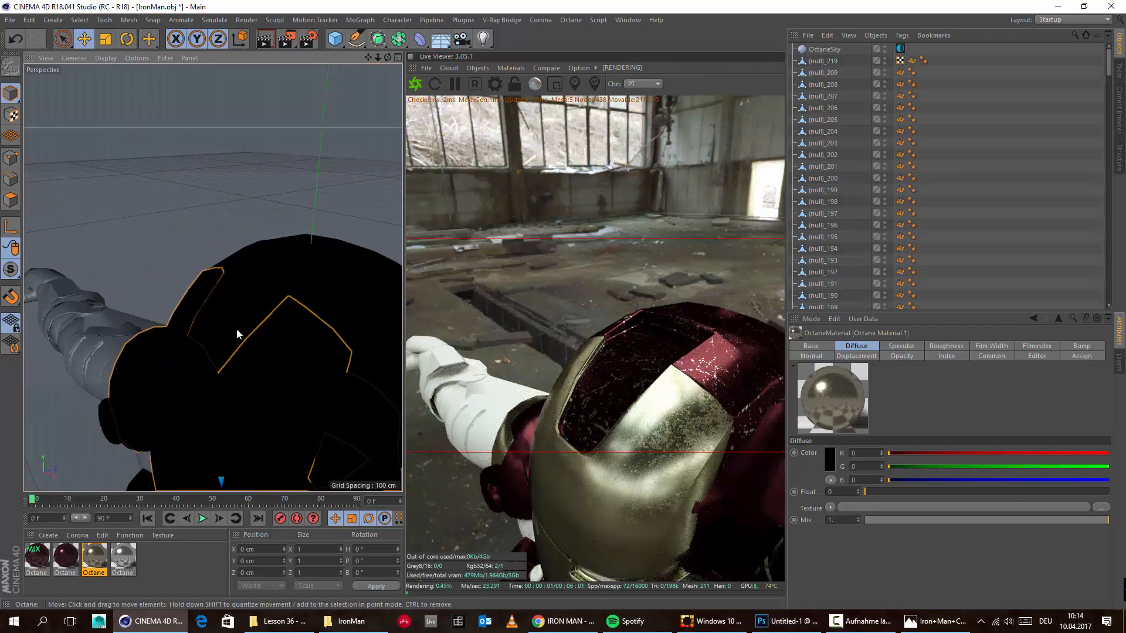
mouse_move(227, 388)
alt+mouse_down()
mouse_move(235, 358)
mouse_move(241, 387)
alt+mouse_up()
alt+drag(286, 257, 287, 256)
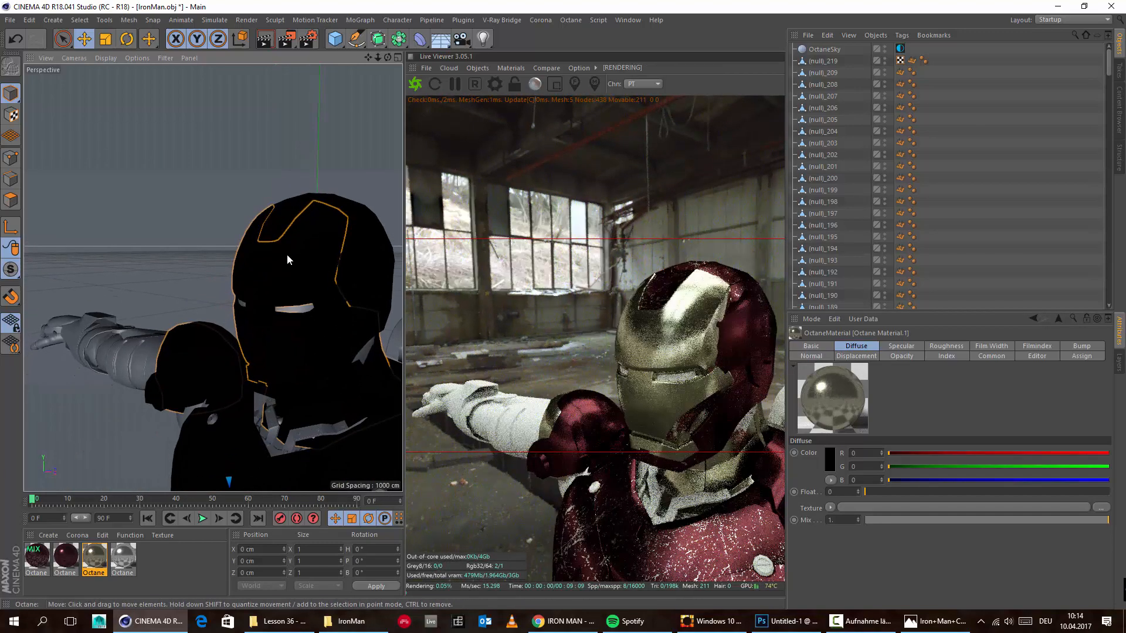
alt+drag(242, 325, 178, 345)
alt+middle_drag(177, 345, 263, 225)
scroll(276, 291, down, 6)
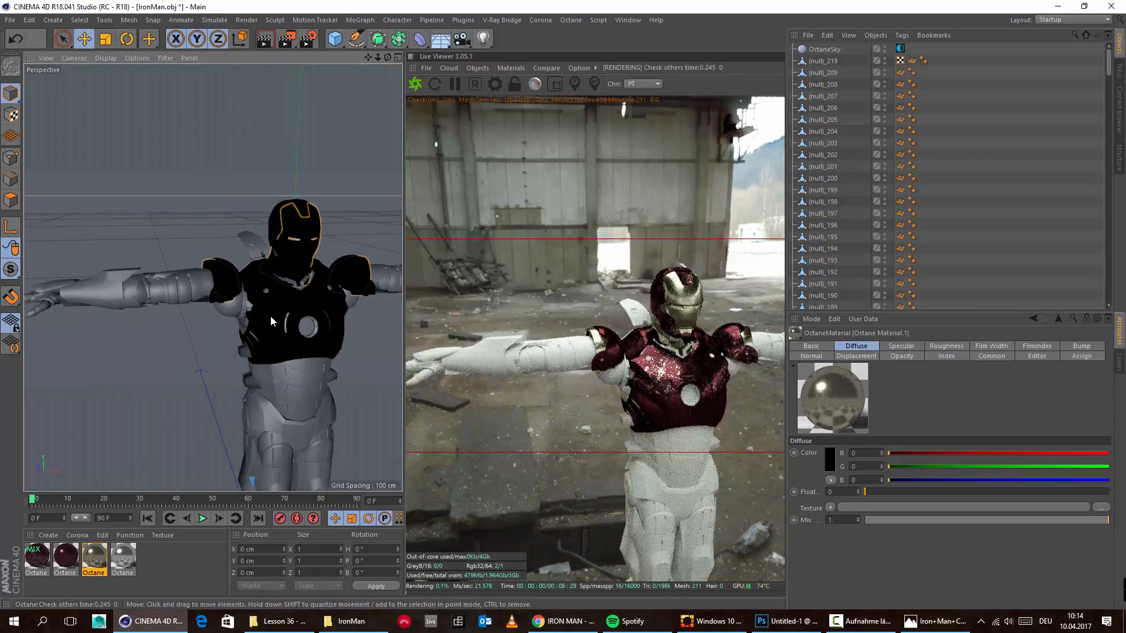
alt+drag(270, 315, 149, 309)
click(955, 626)
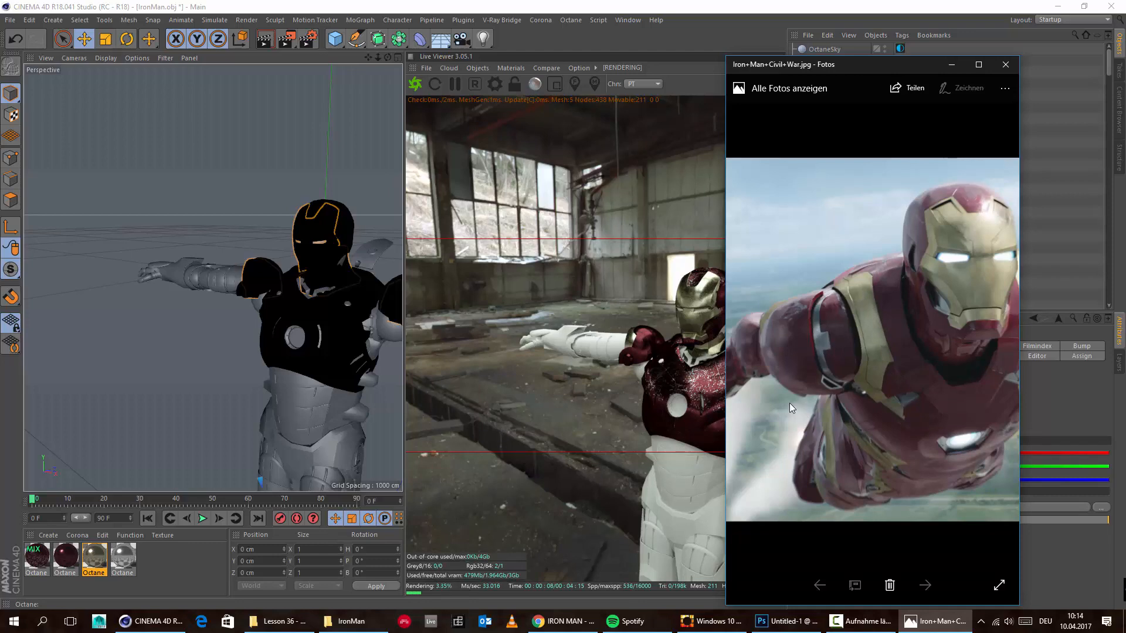
Step: Create a new Octane Material and open its Diffuse channel in the Material Editor
click(48, 536)
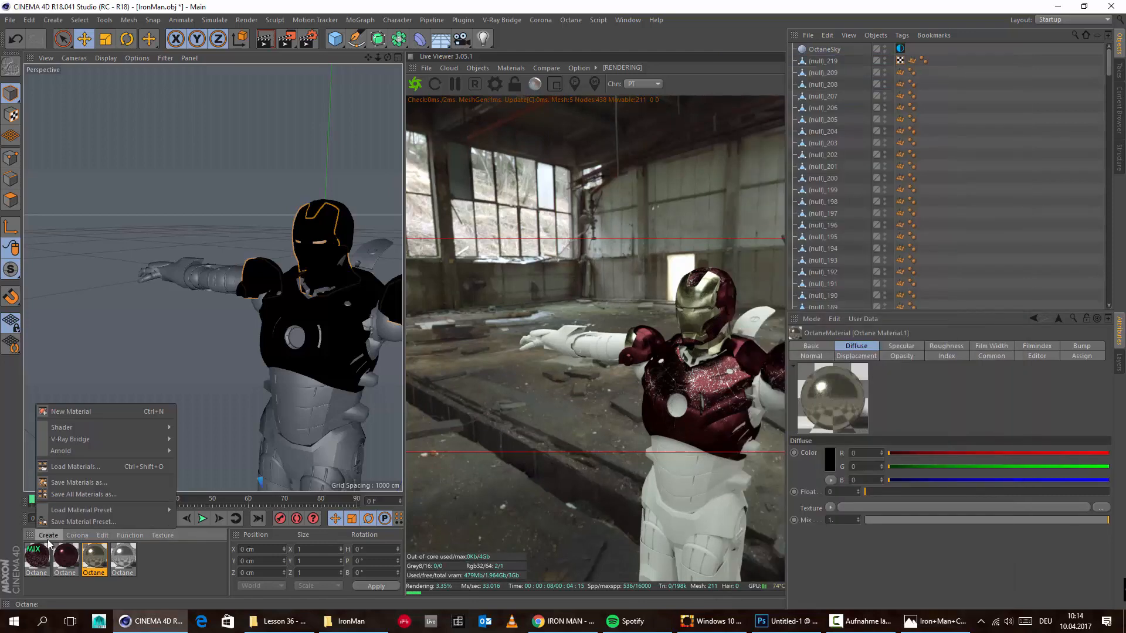
mouse_move(117, 427)
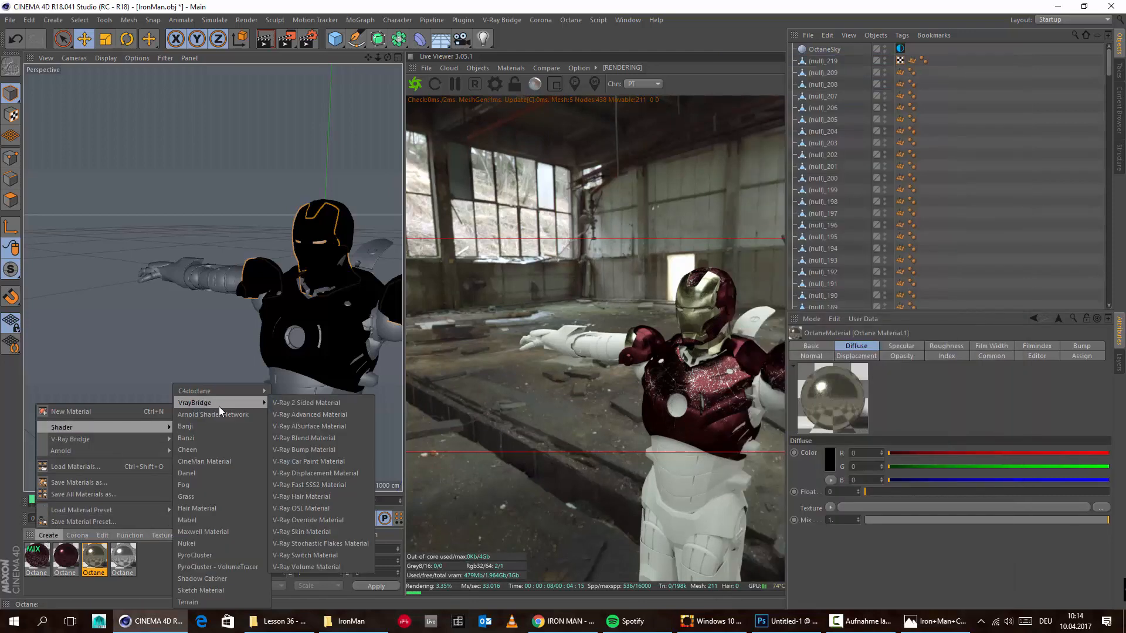
mouse_move(236, 403)
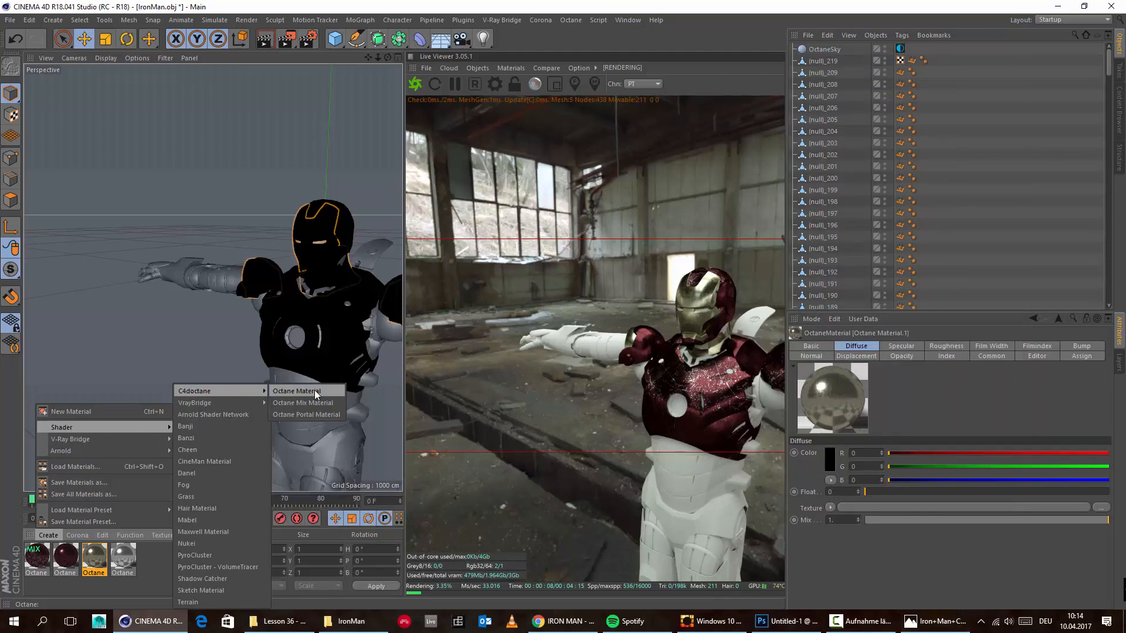
click(315, 389)
double_click(35, 556)
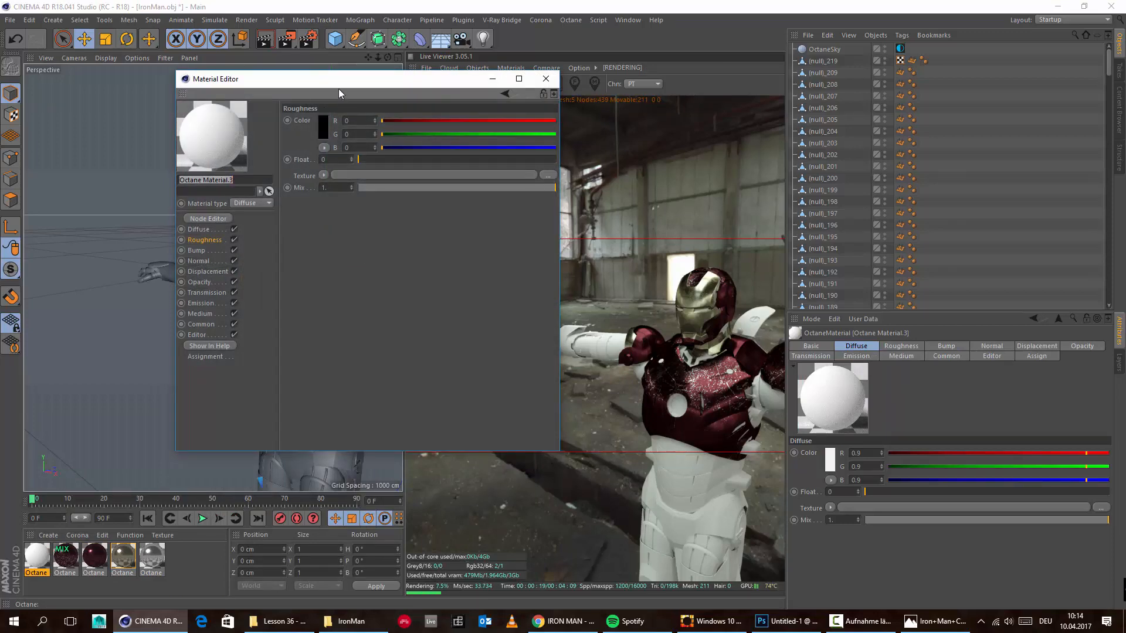
drag(339, 90, 634, 190)
click(476, 330)
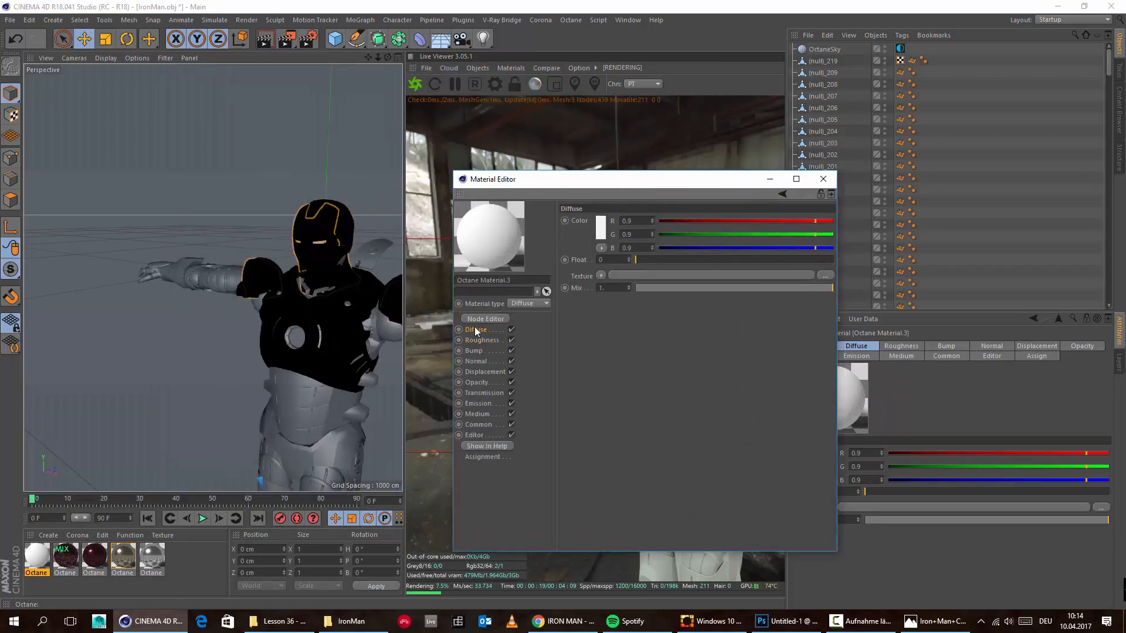
Step: Set the new material's diffuse color to dark grey with a brightness of 22%, and open its Opacity channel
click(602, 233)
click(575, 259)
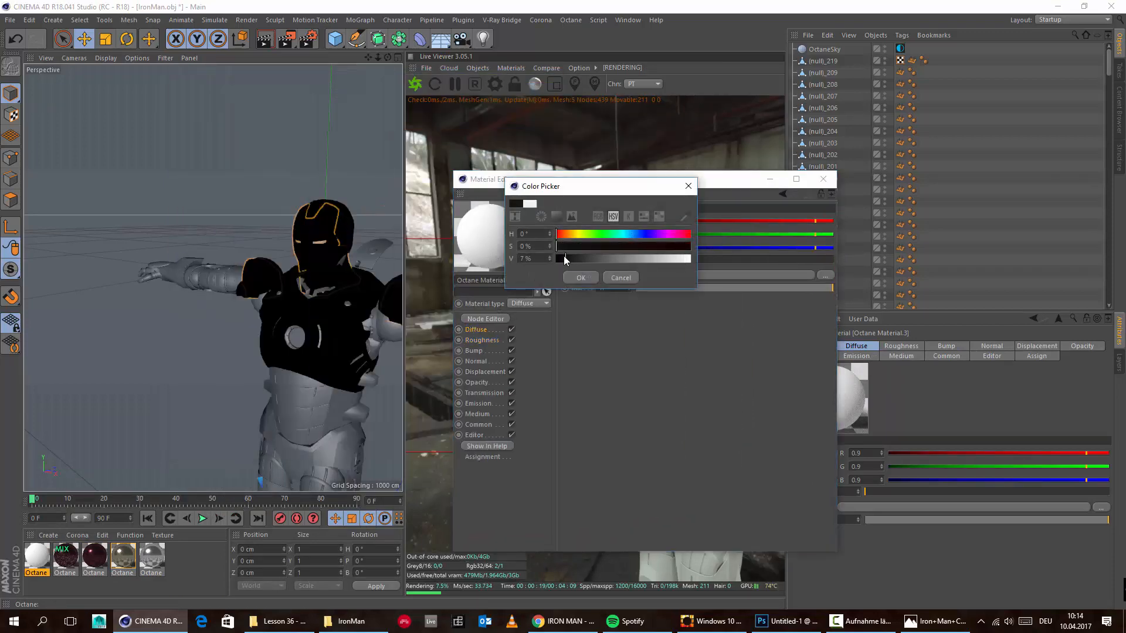
click(586, 258)
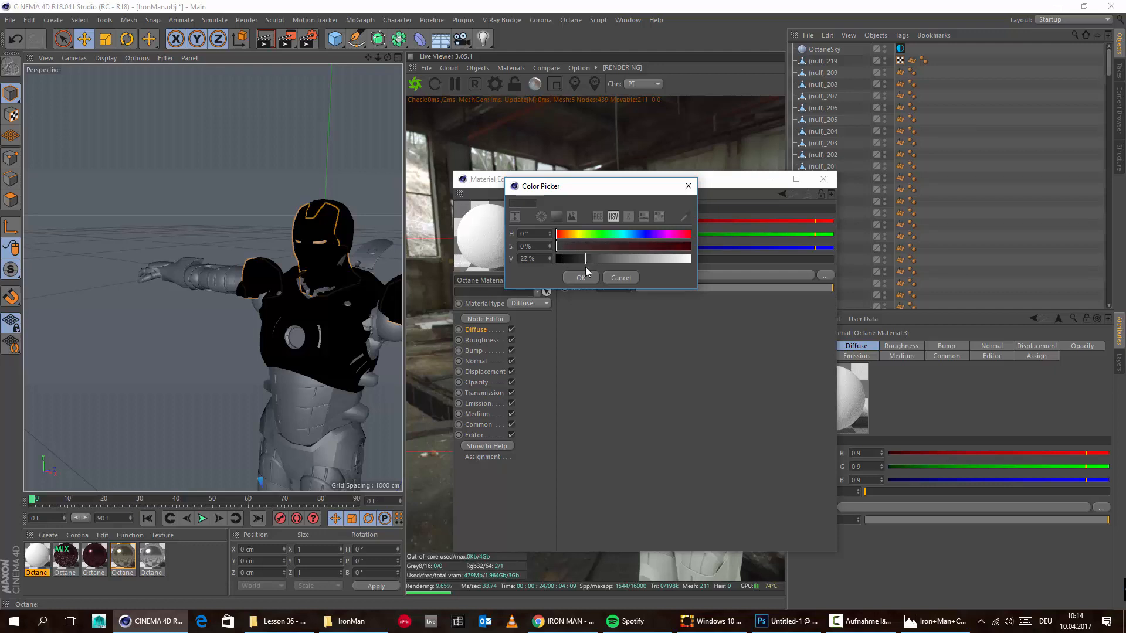
click(589, 277)
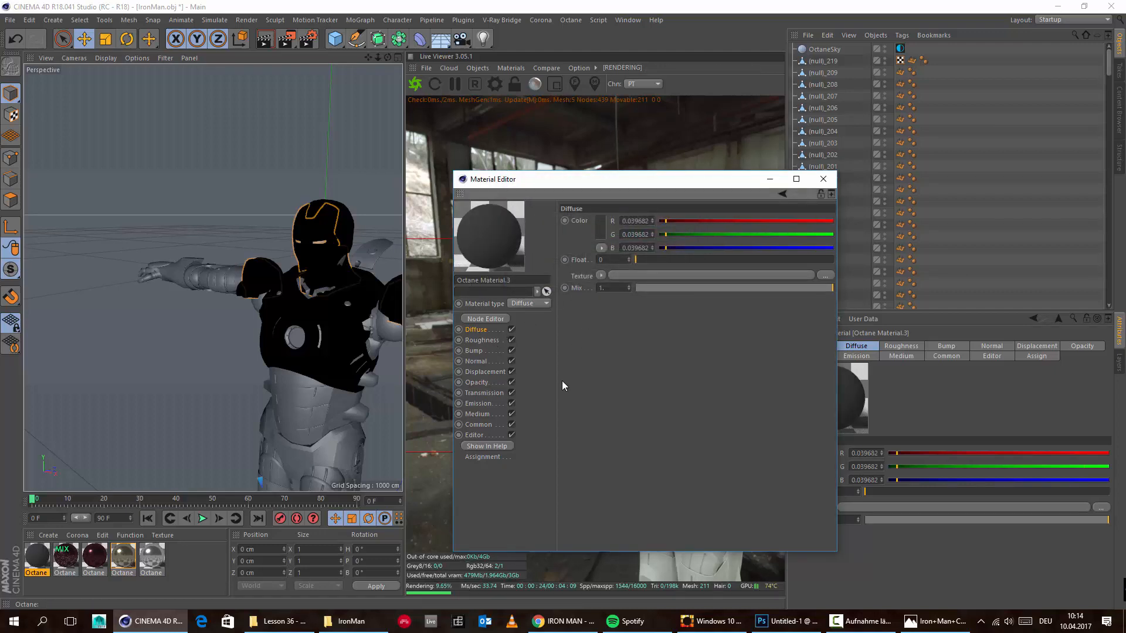
click(478, 383)
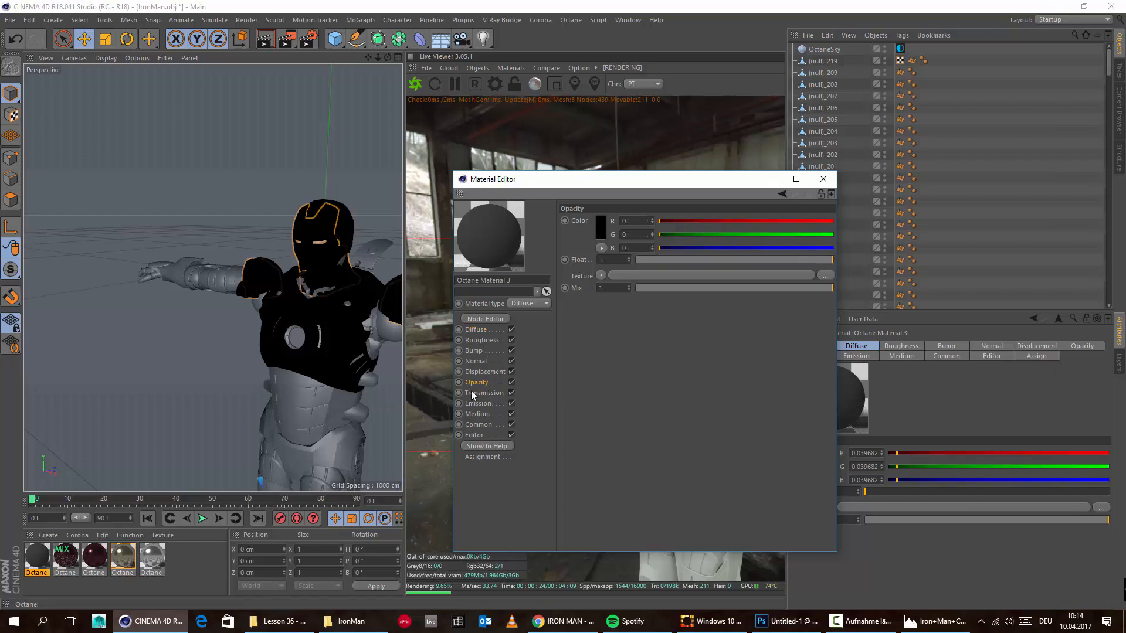
Step: Load Scratches.jpg directly as the opacity texture without copying it to the project, and inspect its shader properties
click(617, 275)
click(616, 296)
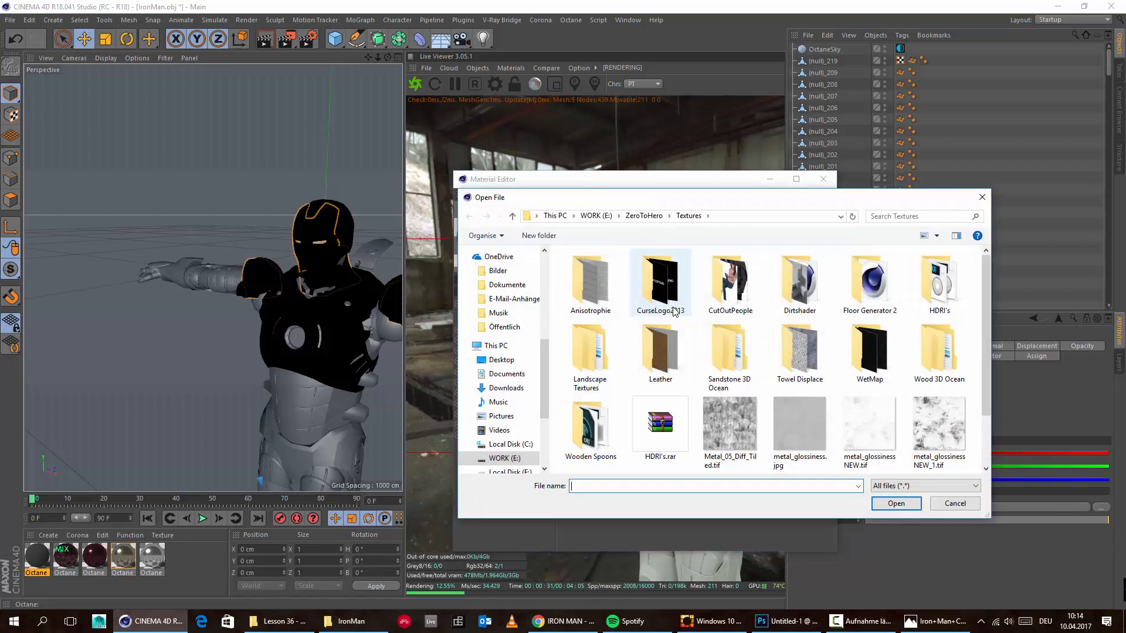
scroll(674, 311, down, 1)
click(590, 437)
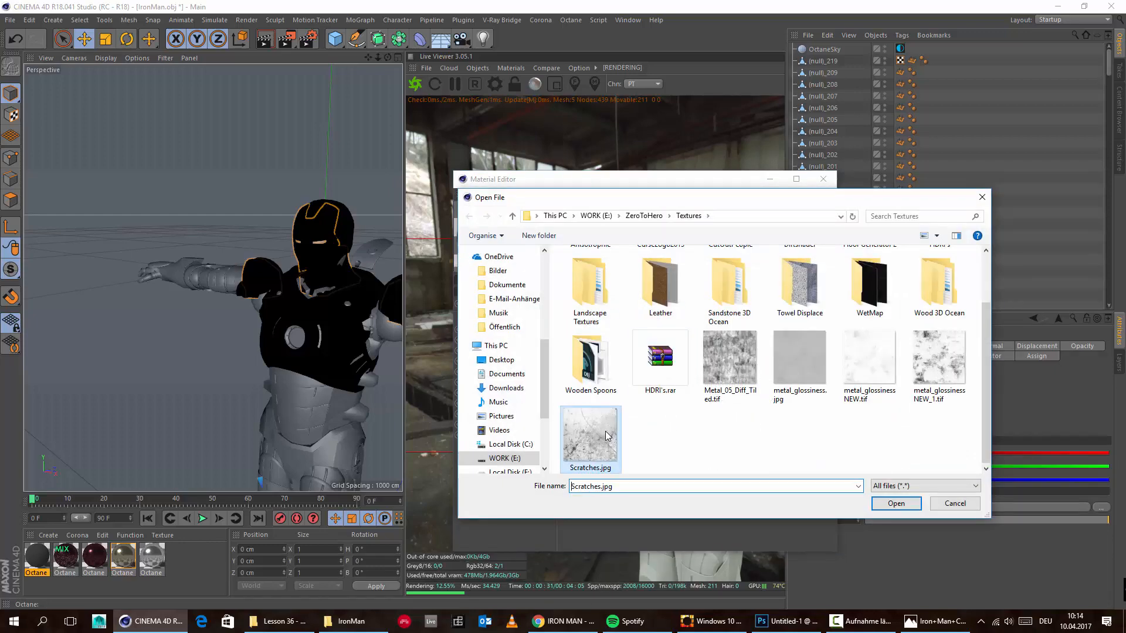
click(892, 504)
click(629, 355)
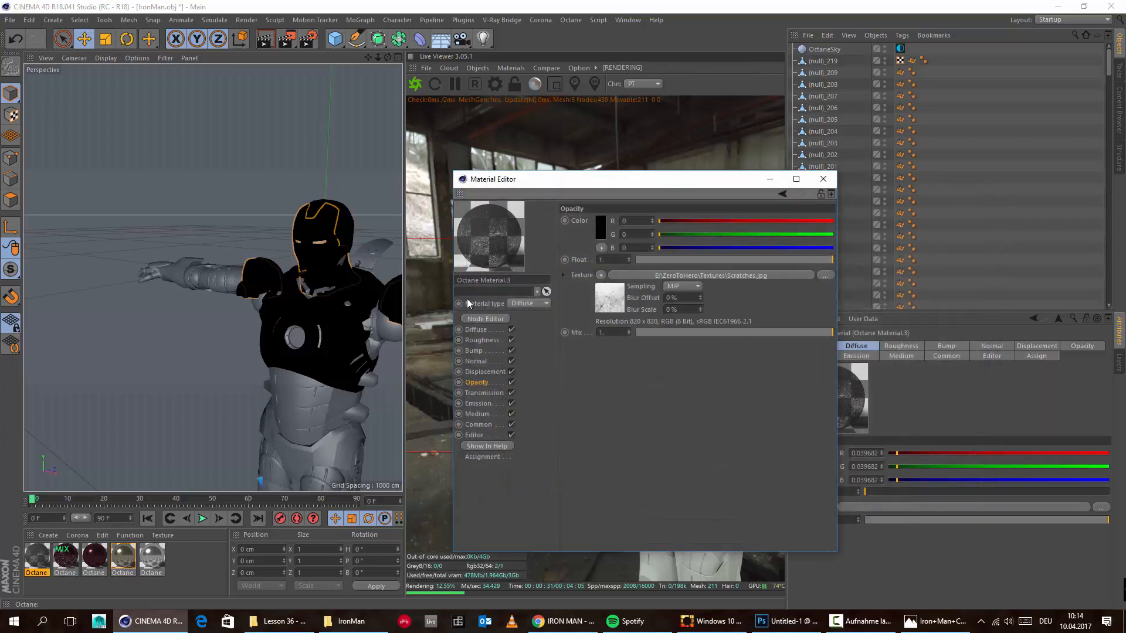
click(616, 309)
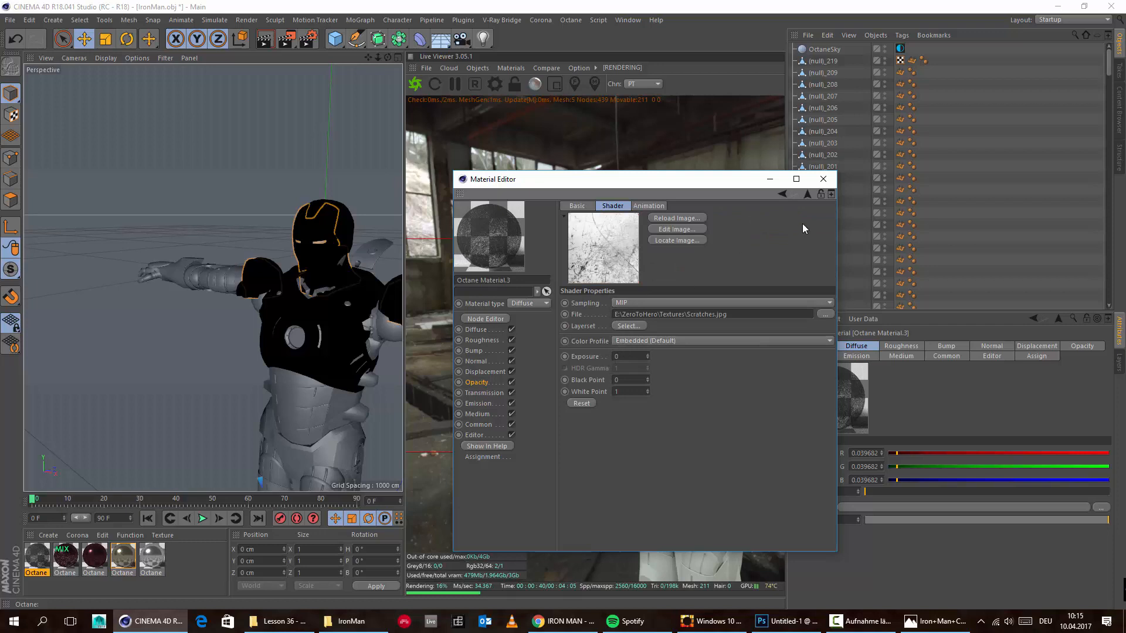
click(783, 194)
Step: Use an Octane ImageTexture with Scratches.jpg as the opacity texture, declining the project copy, and invert it
click(600, 275)
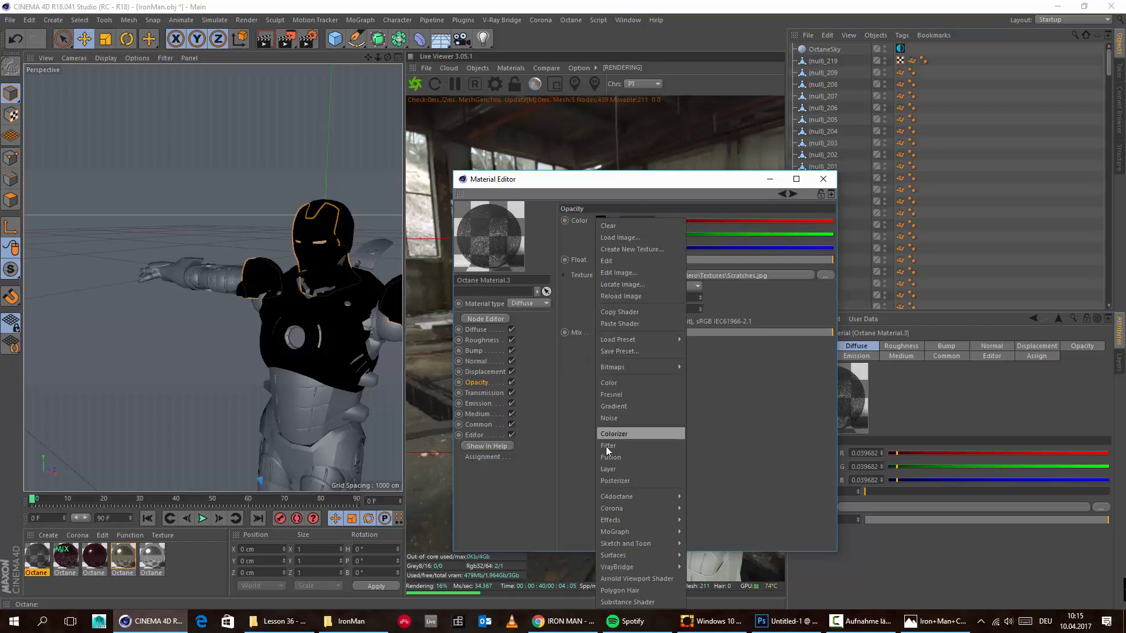
mouse_move(623, 495)
click(727, 380)
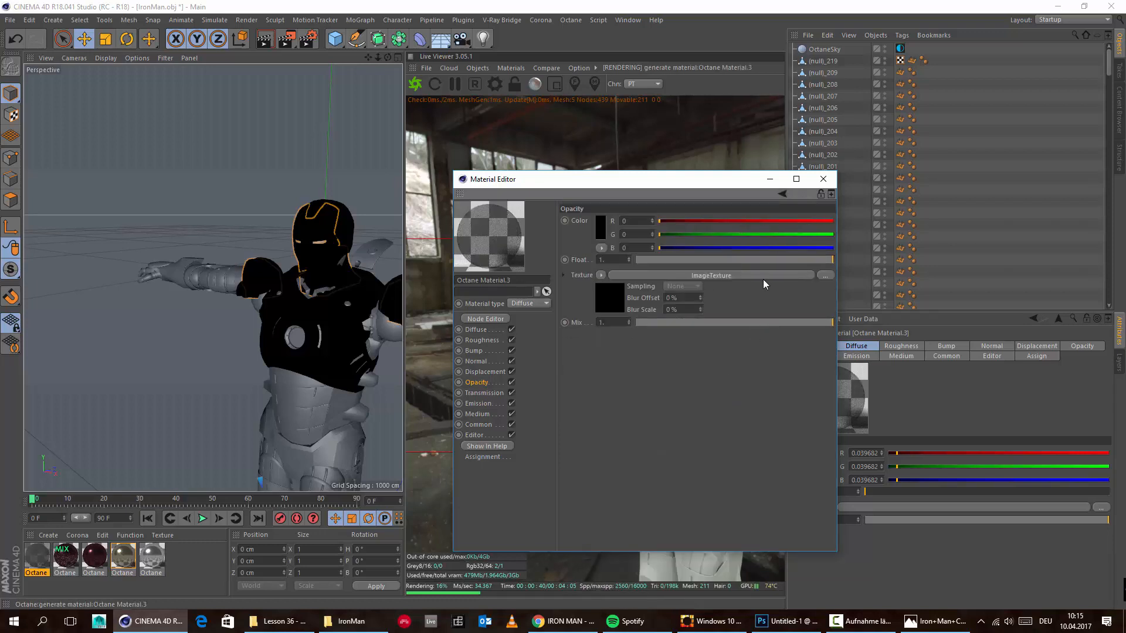
click(769, 269)
click(826, 232)
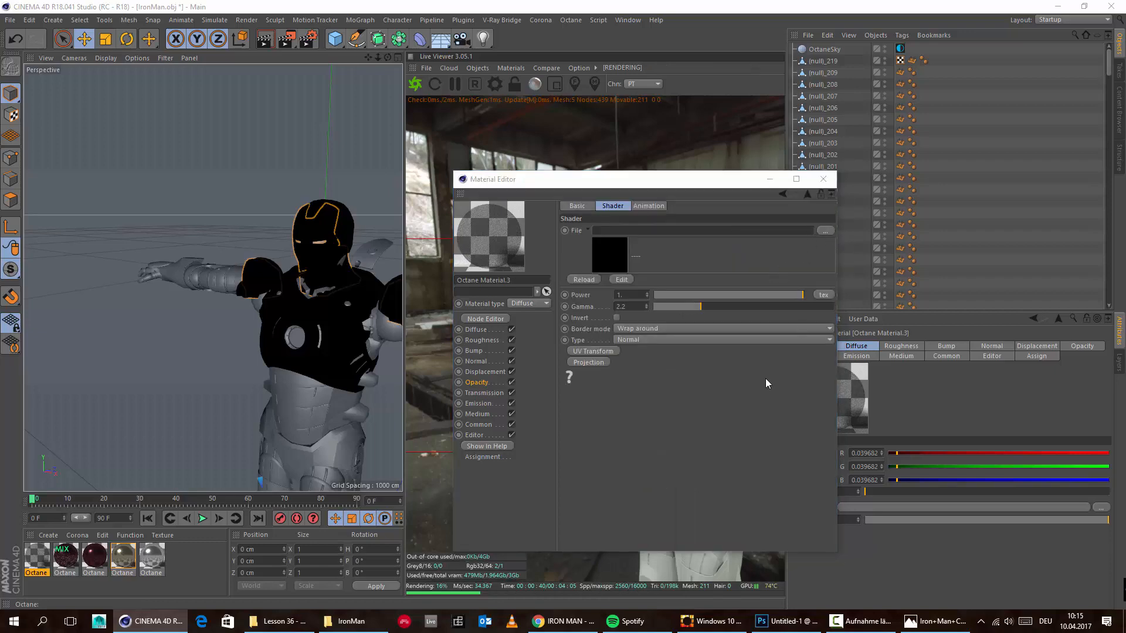
click(575, 430)
double_click(575, 430)
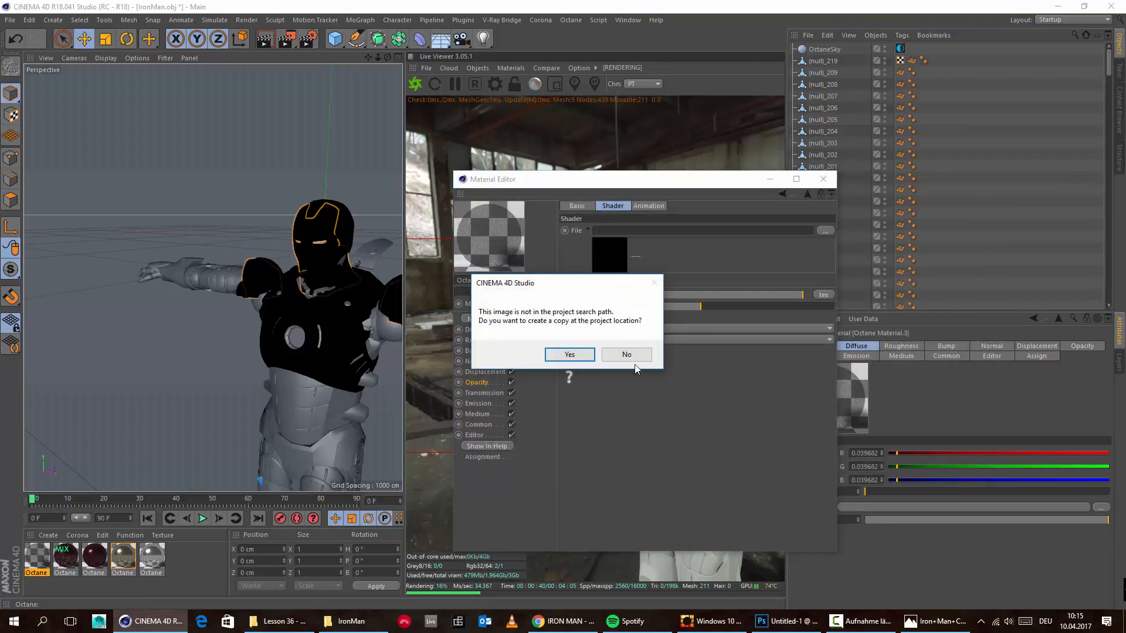
click(632, 356)
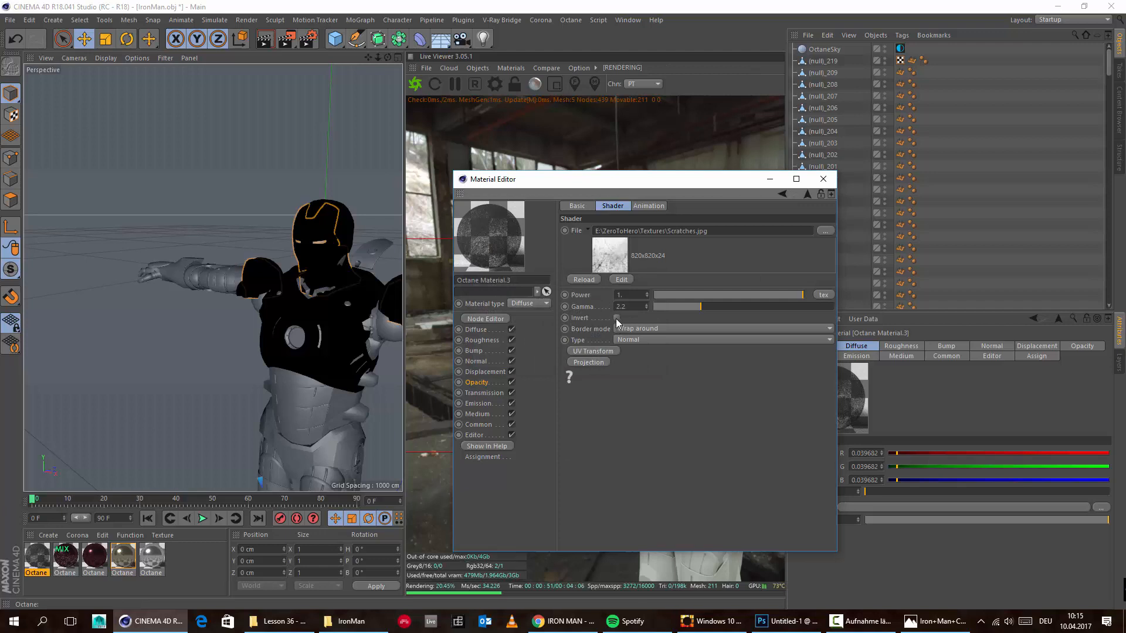
click(616, 318)
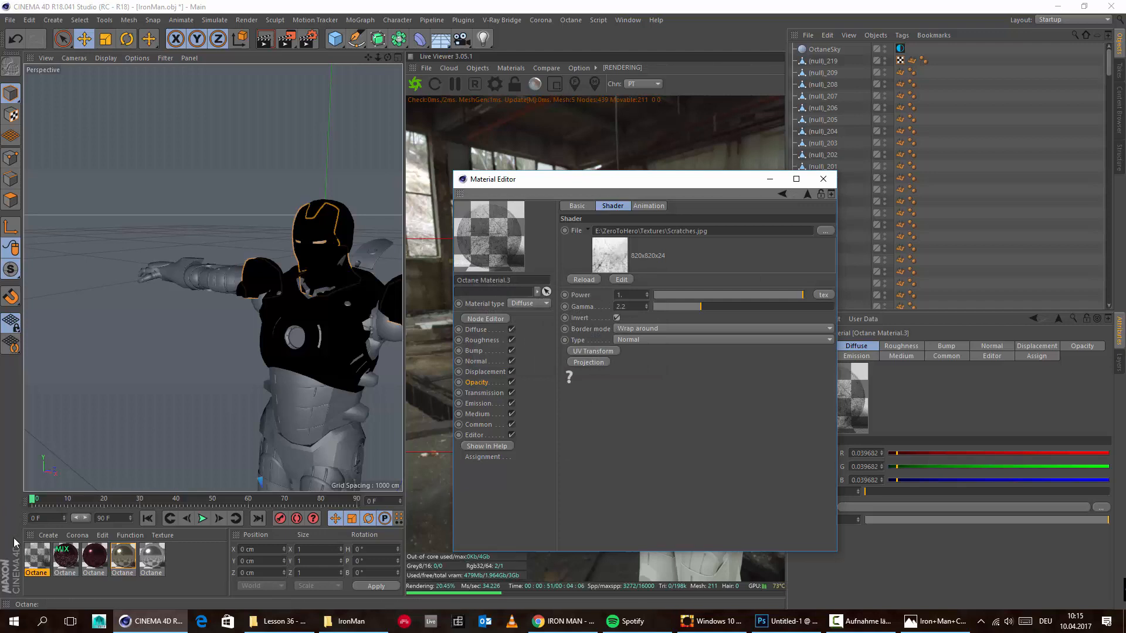
Step: Create an Octane Mix Material with Octane Material.3 as Material1 and the gold Octane Material.1 as Material2
click(47, 535)
mouse_move(93, 427)
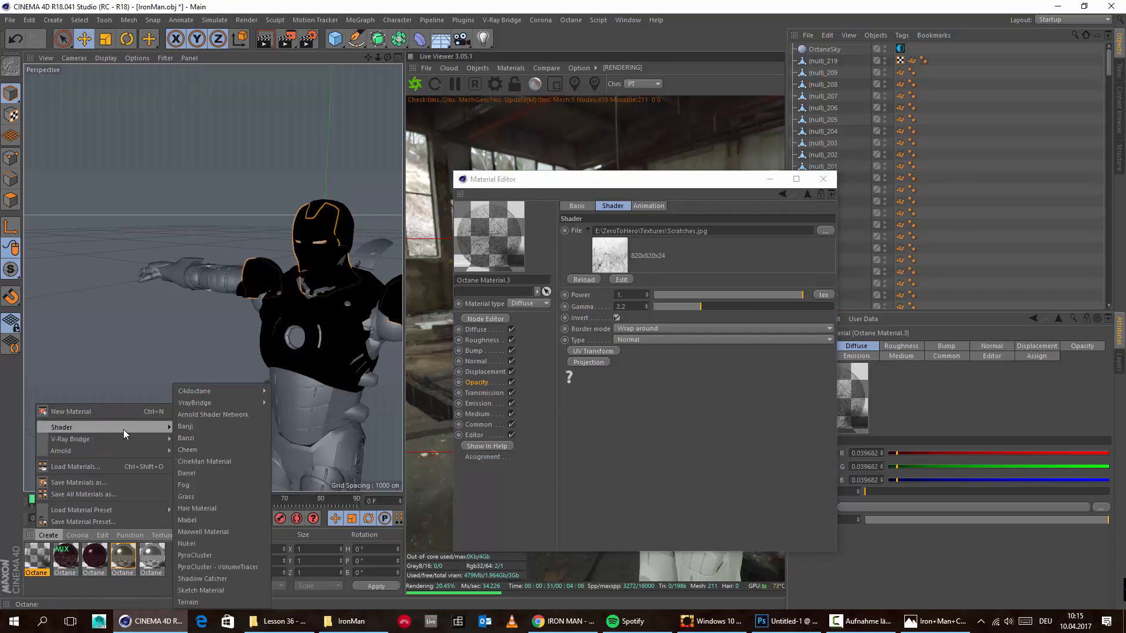
click(305, 425)
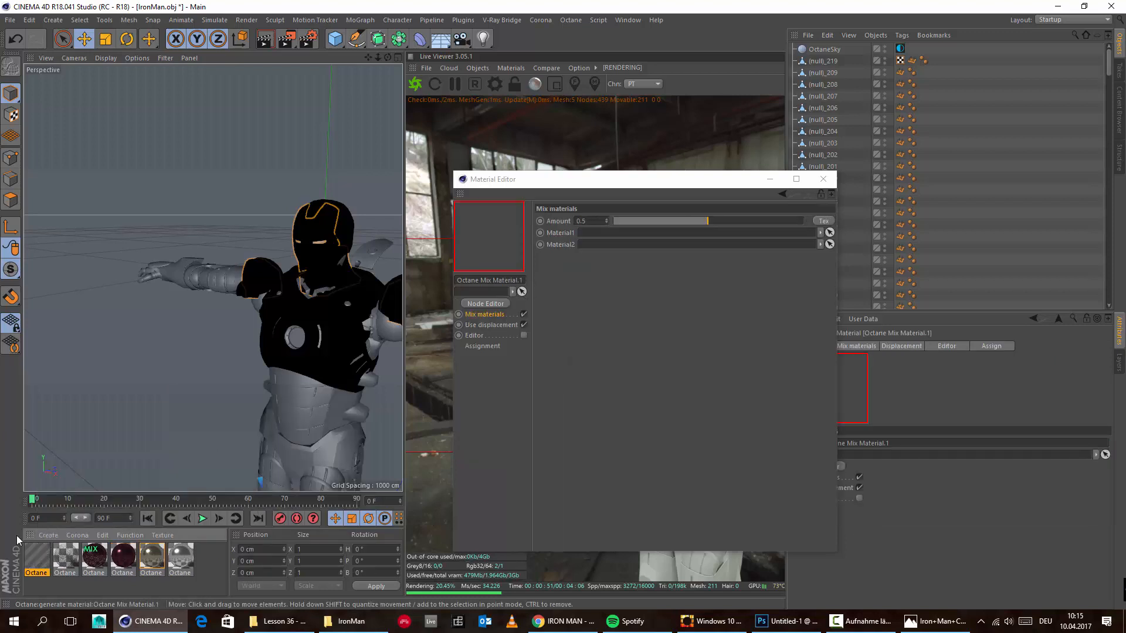
click(151, 556)
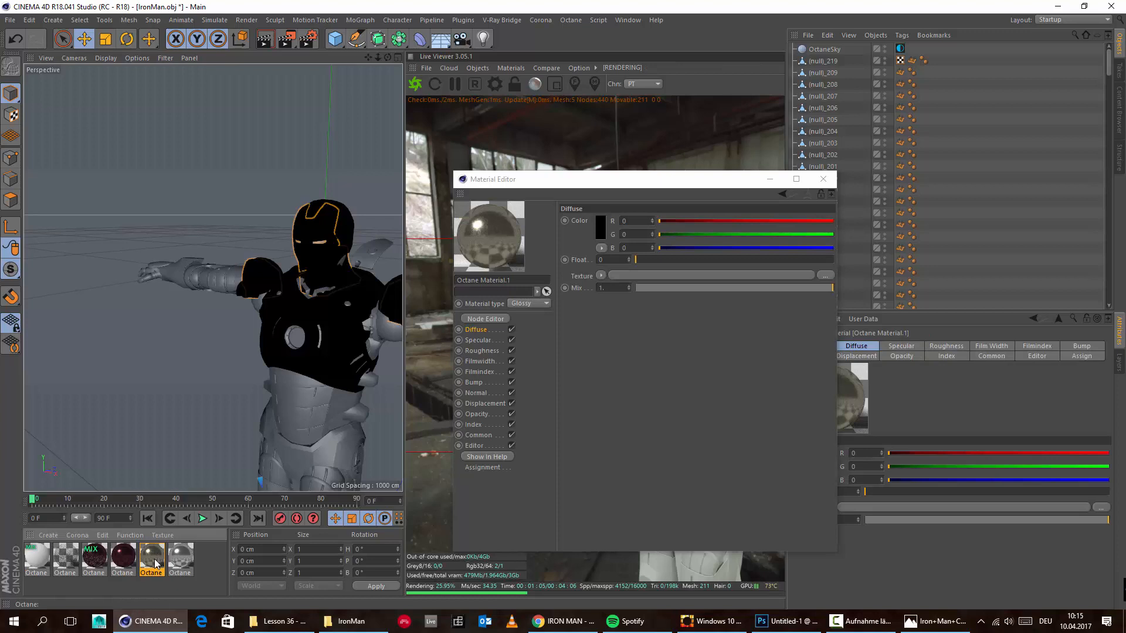
click(28, 558)
drag(151, 556, 629, 236)
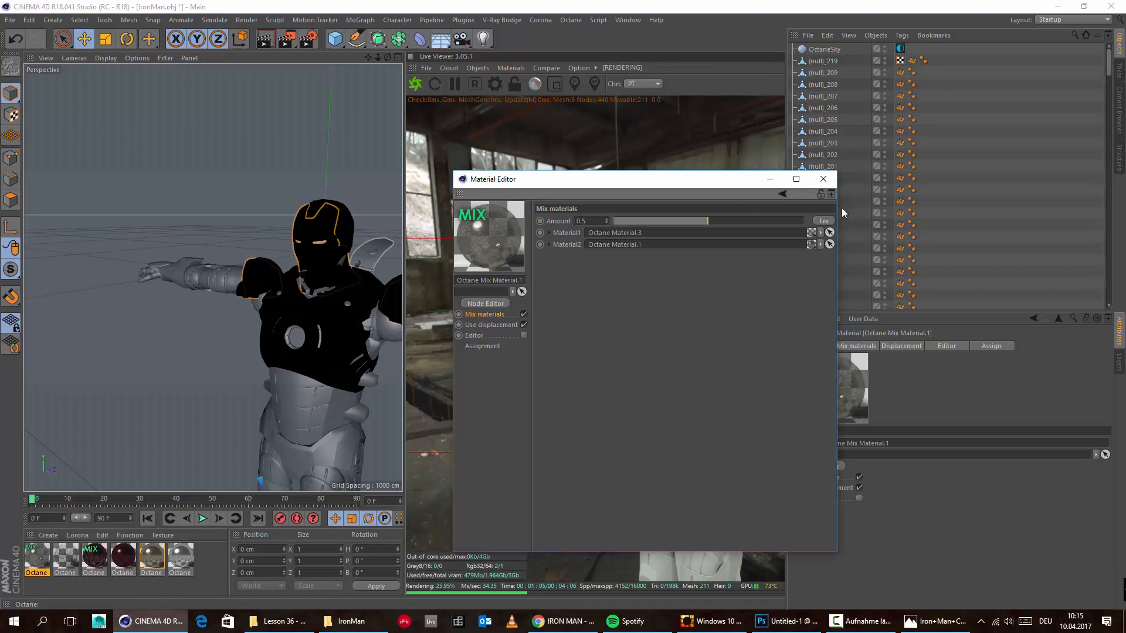
Step: Drive the mix Amount with an Octane ImageTexture of Scratches.jpg, without a project copy, and invert the image
click(821, 220)
click(588, 222)
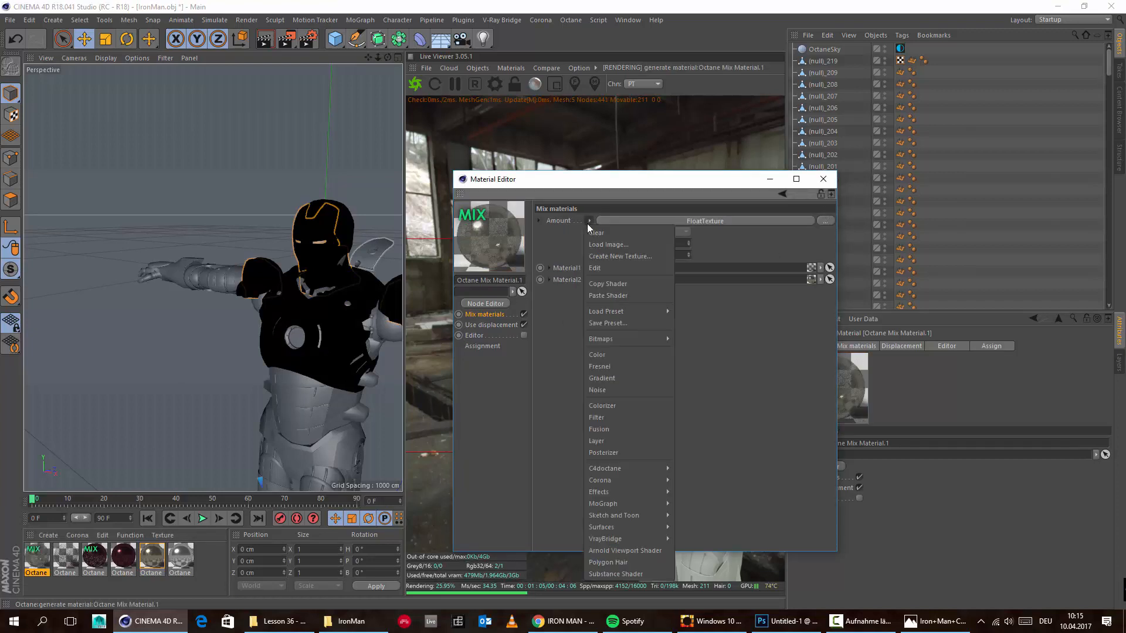
mouse_move(629, 472)
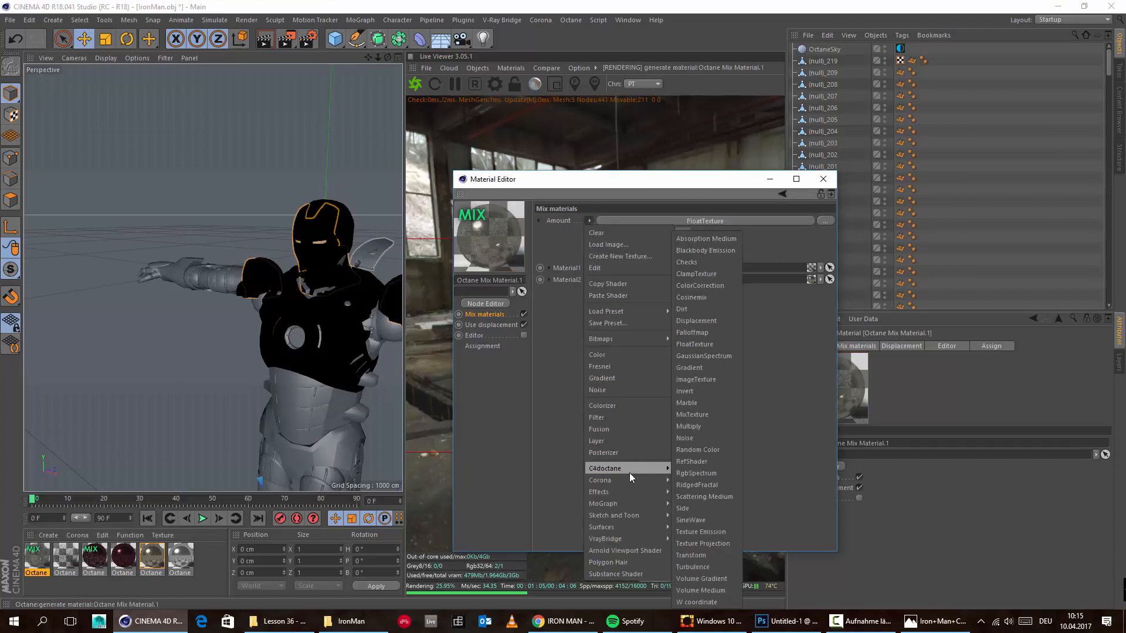
click(716, 384)
click(790, 222)
click(825, 230)
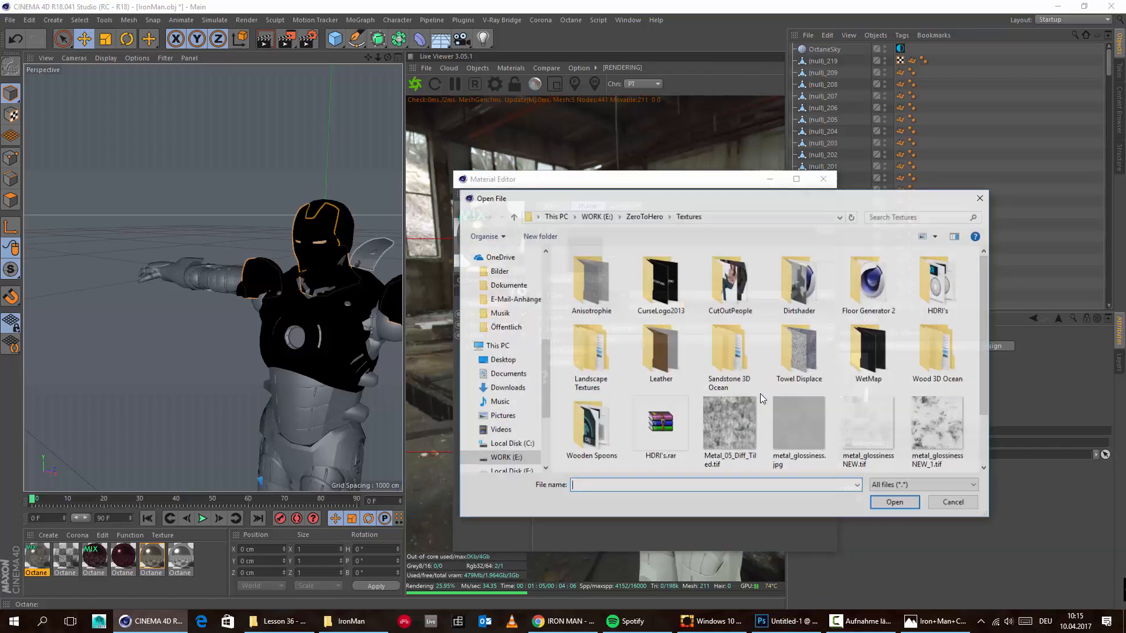
double_click(566, 432)
click(634, 354)
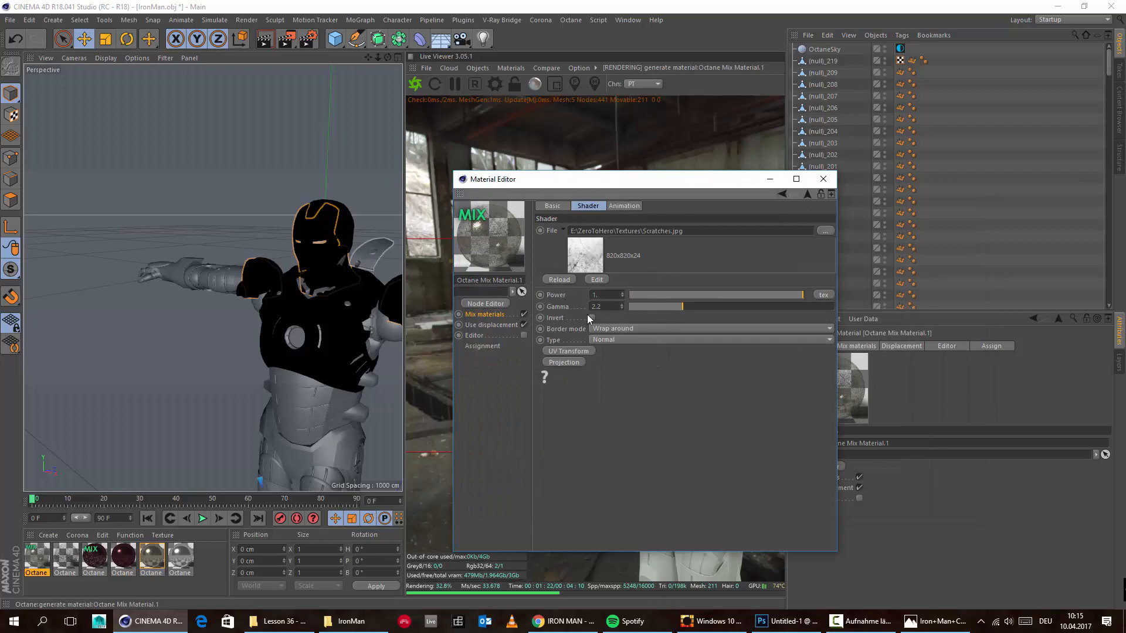
click(592, 318)
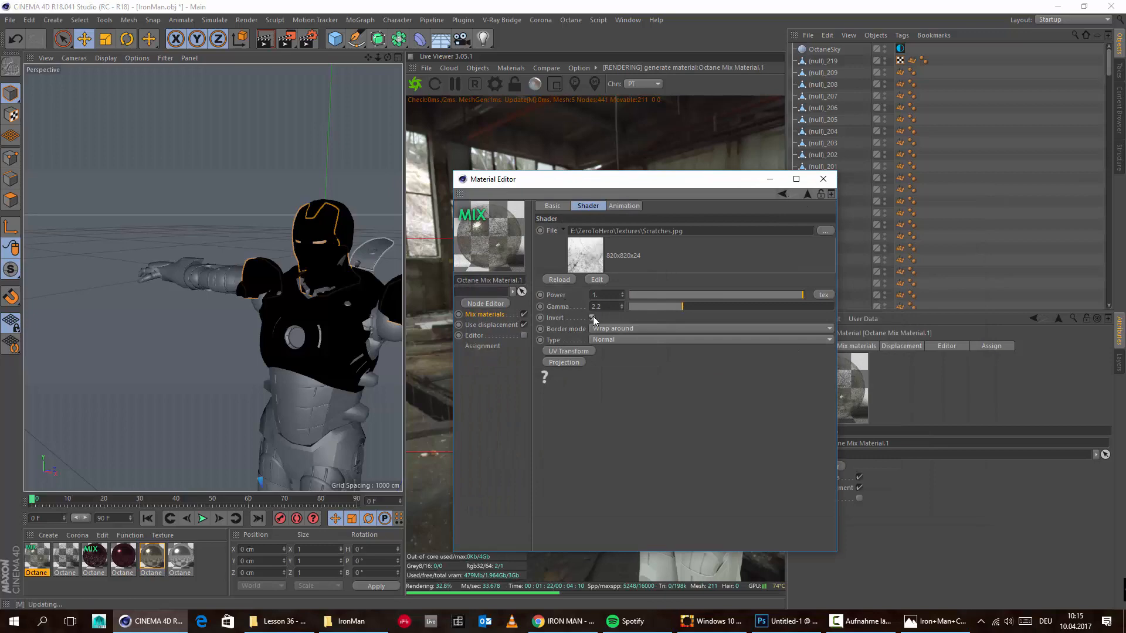
click(784, 195)
Step: Apply Octane Mix Material.1 to the selected gold parts, including the faceplate, and select its texture tags
scroll(331, 282, up, 10)
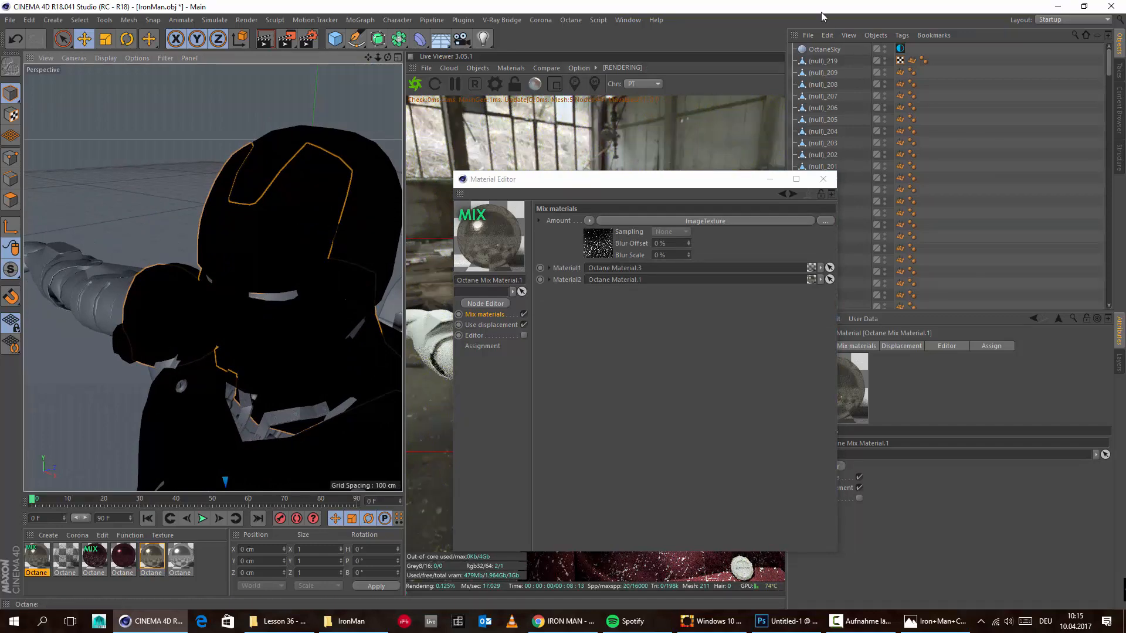
drag(620, 184, 1014, 195)
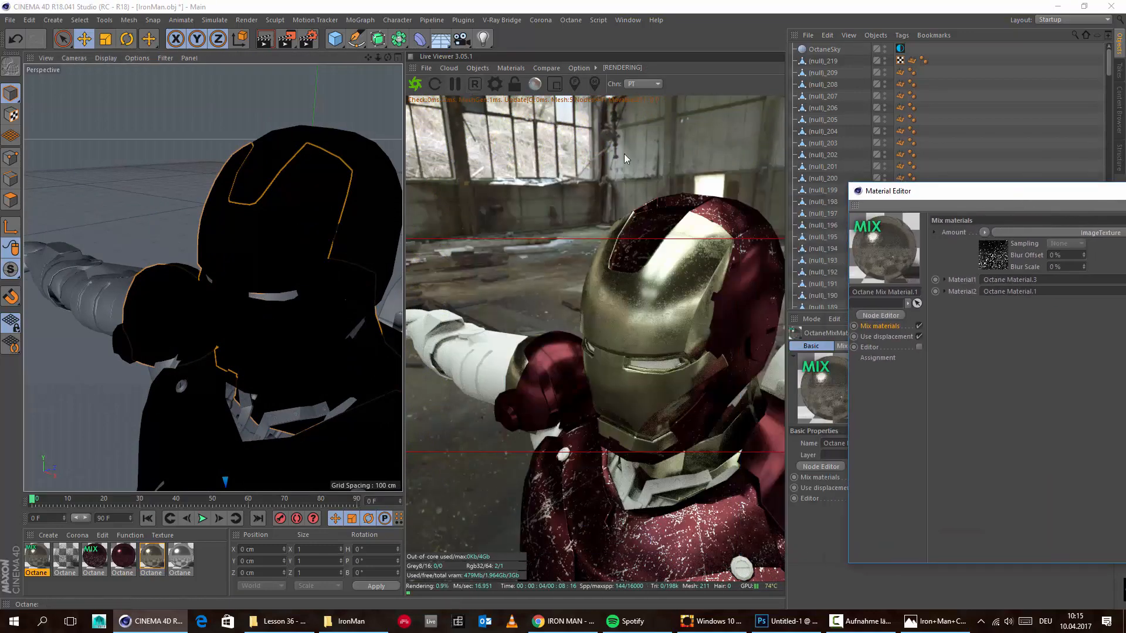
drag(20, 554, 312, 217)
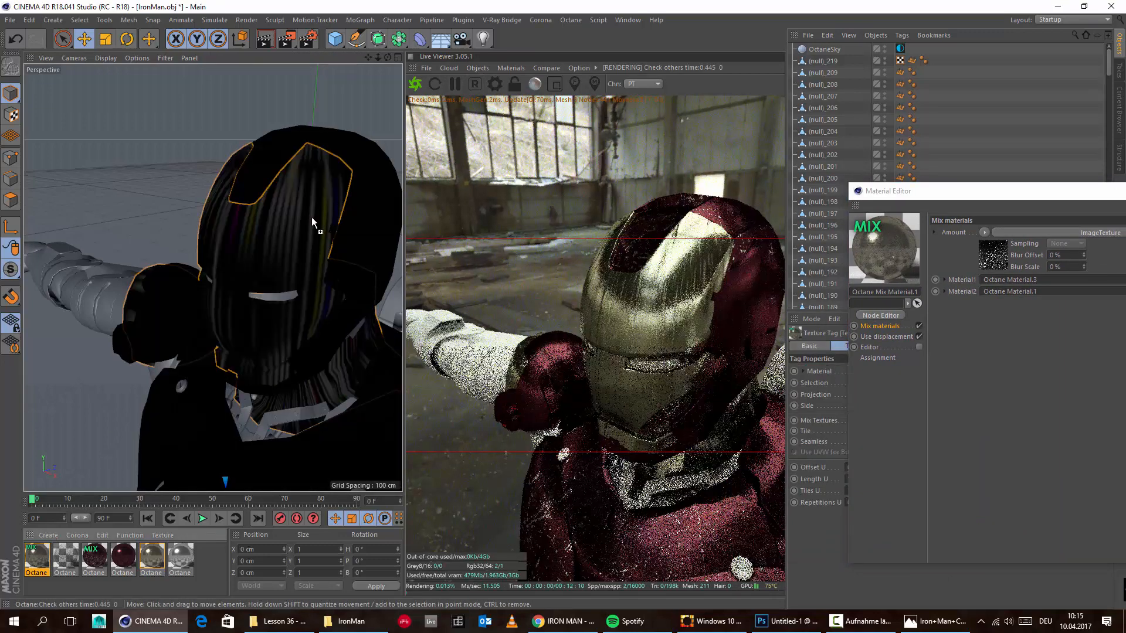
right_click(41, 558)
click(104, 441)
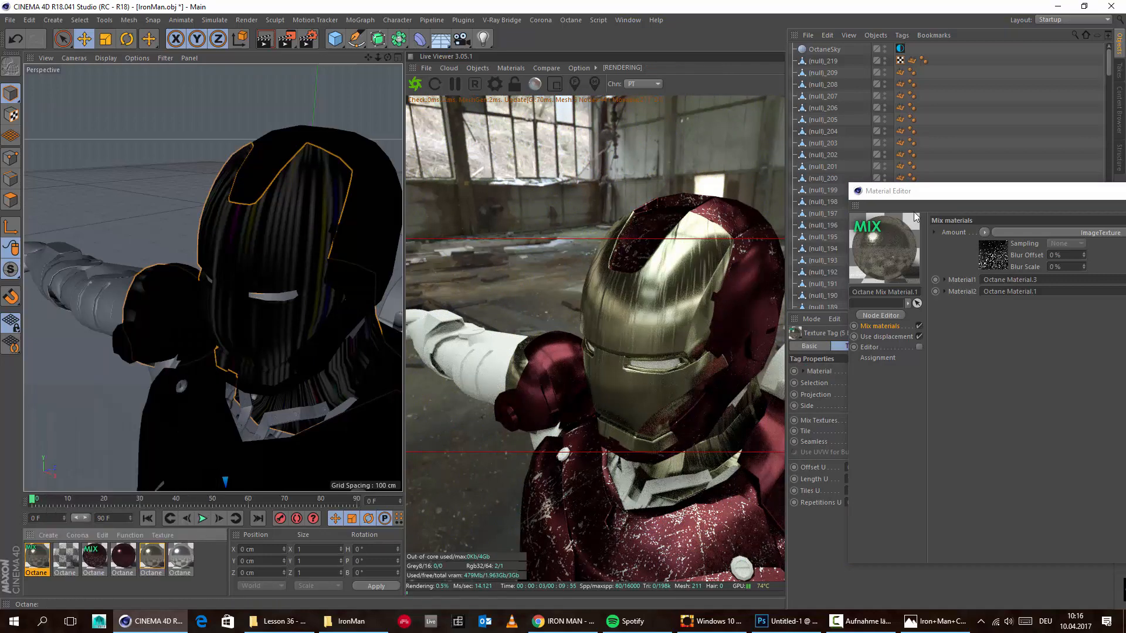
Step: Put Octane Mix Material.1 into the existing cubic gold tag of (null)_108, remove the duplicate spherical tag, and restart the live render
drag(947, 199, 209, 131)
scroll(1001, 225, down, 15)
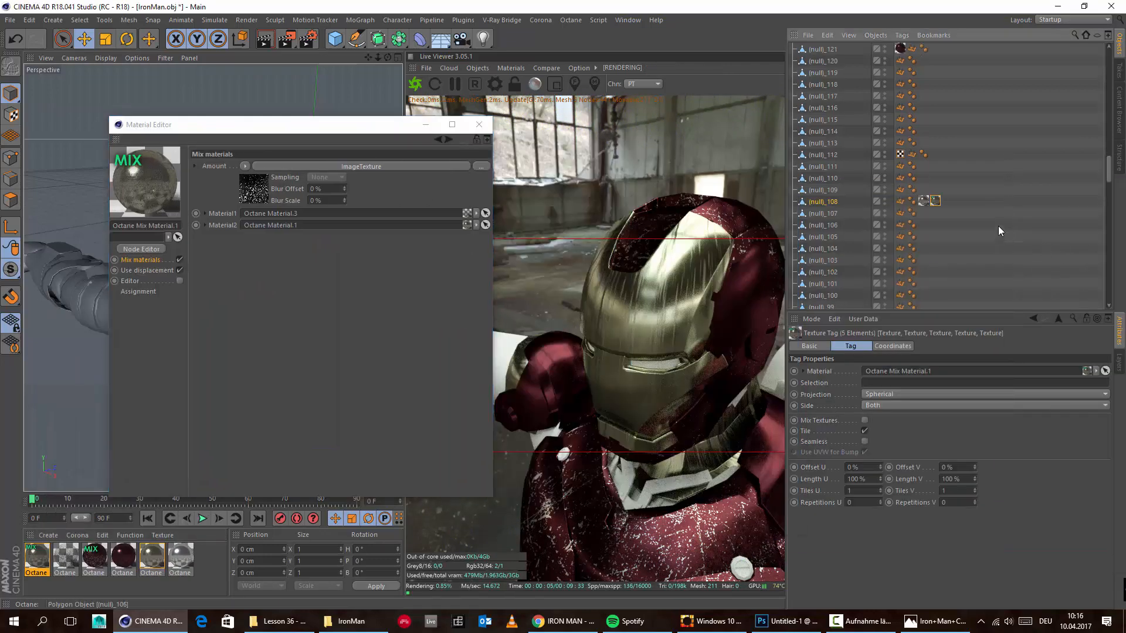
scroll(1005, 224, up, 3)
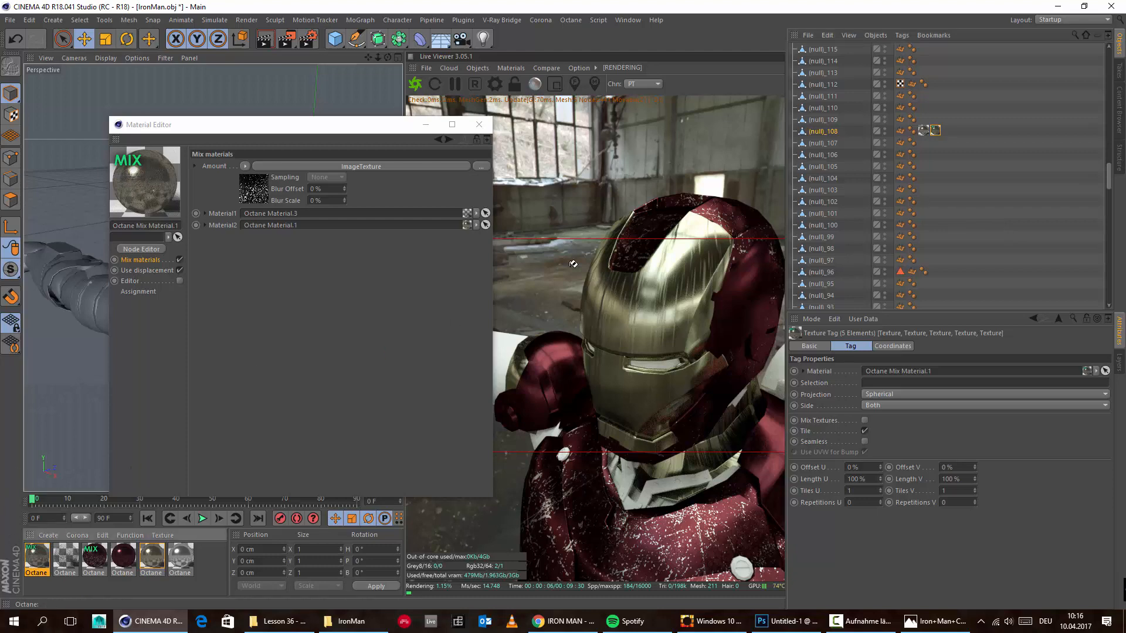
ctrl+drag(924, 138, 923, 136)
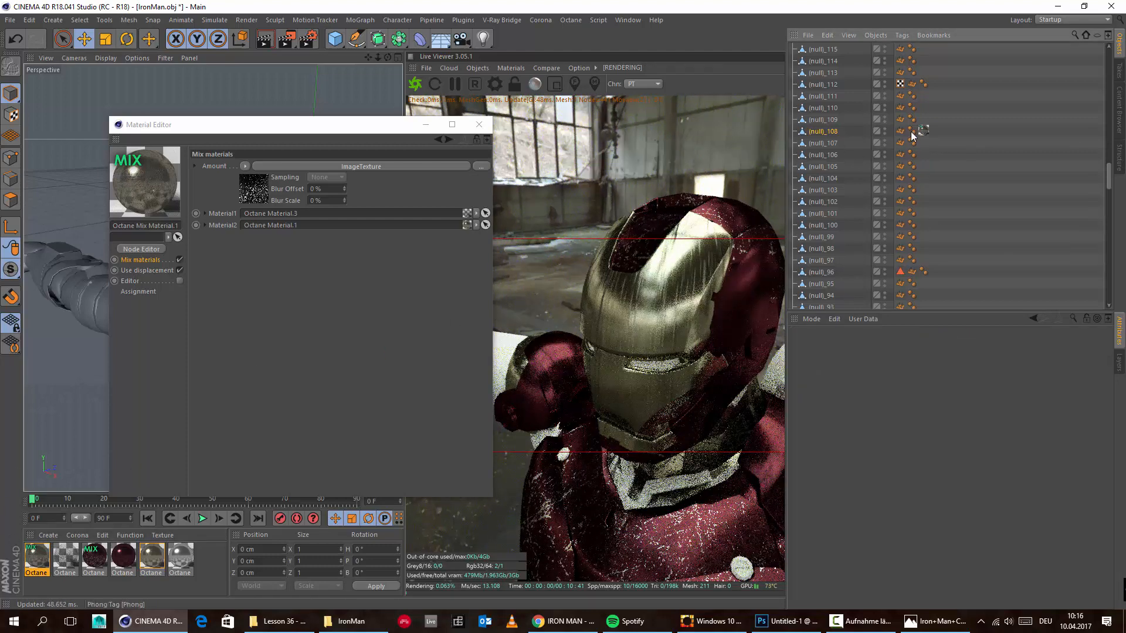
click(923, 130)
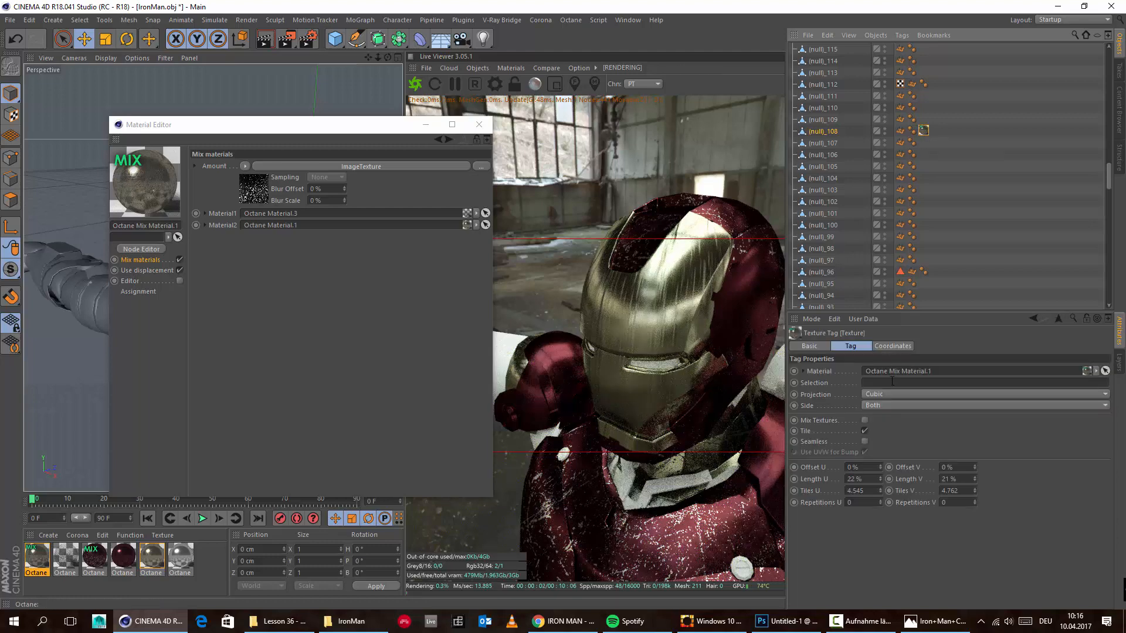
drag(200, 136, 884, 224)
click(415, 82)
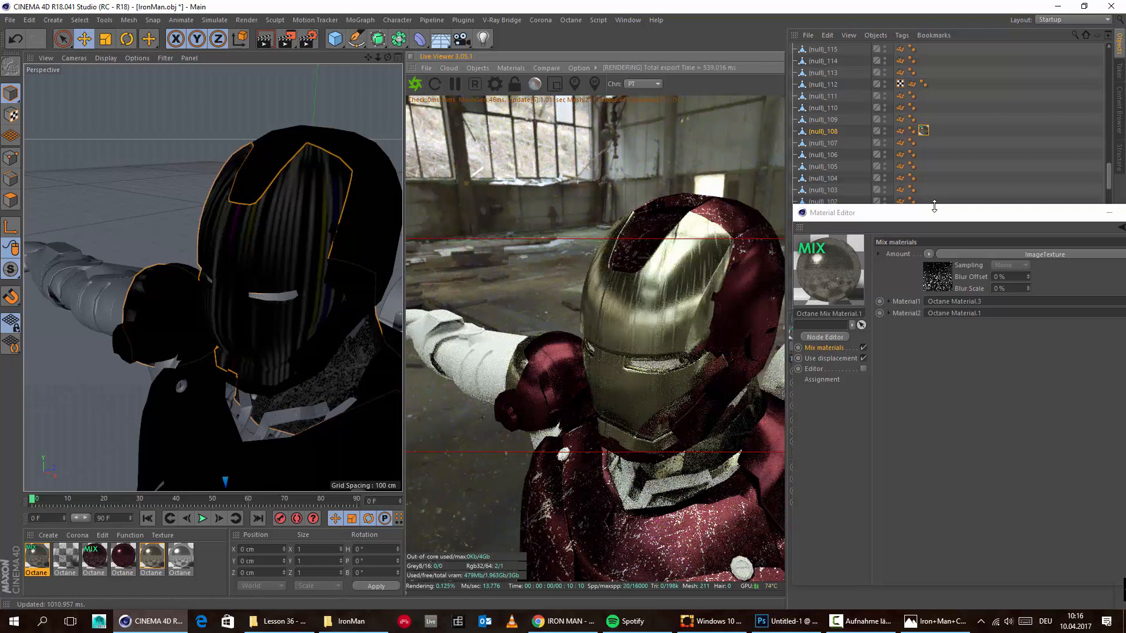
drag(942, 215, 247, 125)
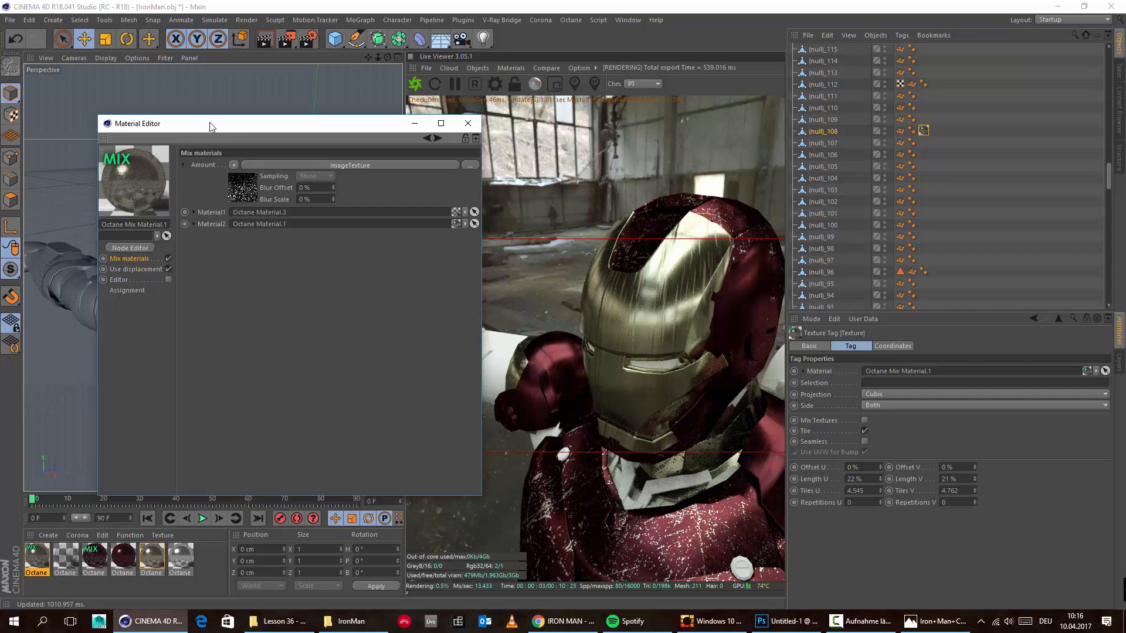
Step: Put Octane Mix Material.1 into the existing gold texture tag of the faceplate object (null)_49
drag(211, 126, 498, 150)
click(252, 237)
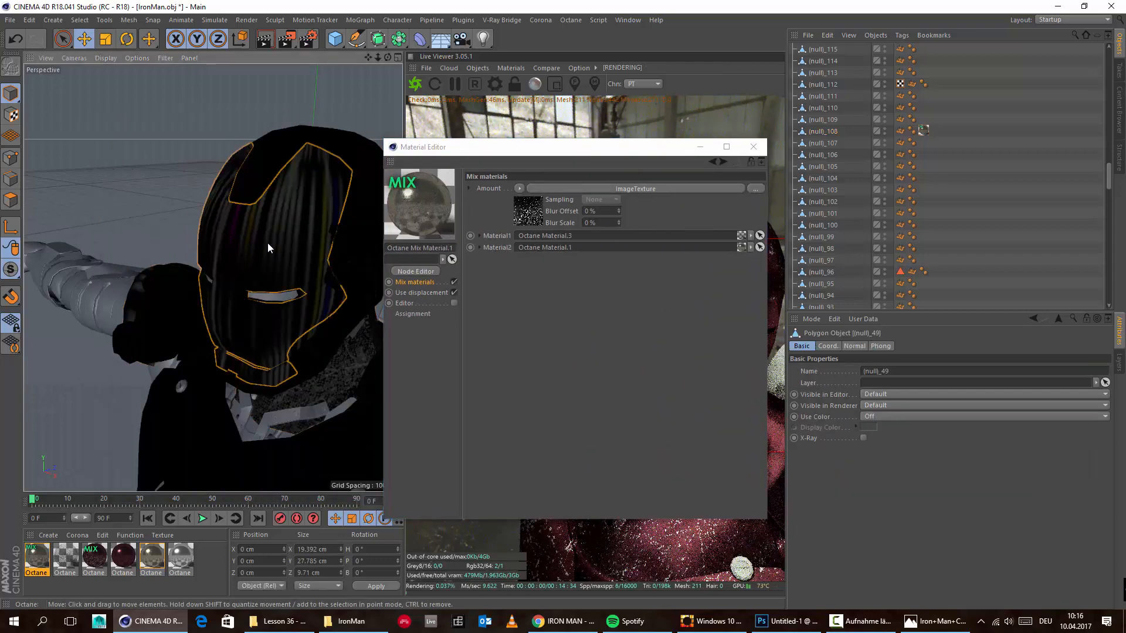
scroll(853, 140, down, 4)
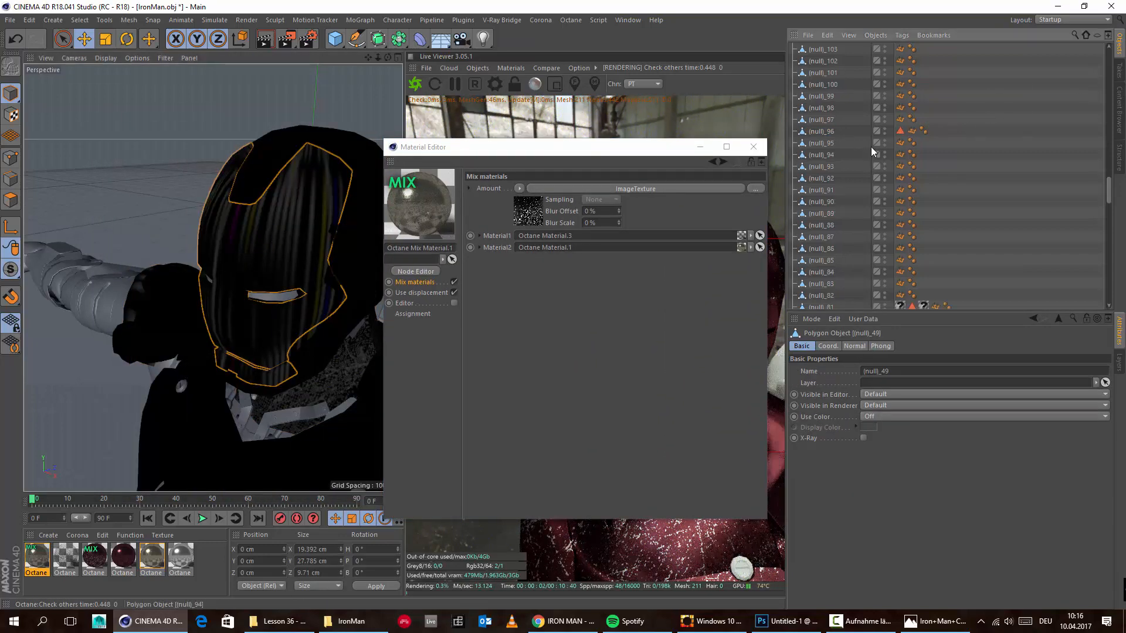
scroll(874, 154, down, 12)
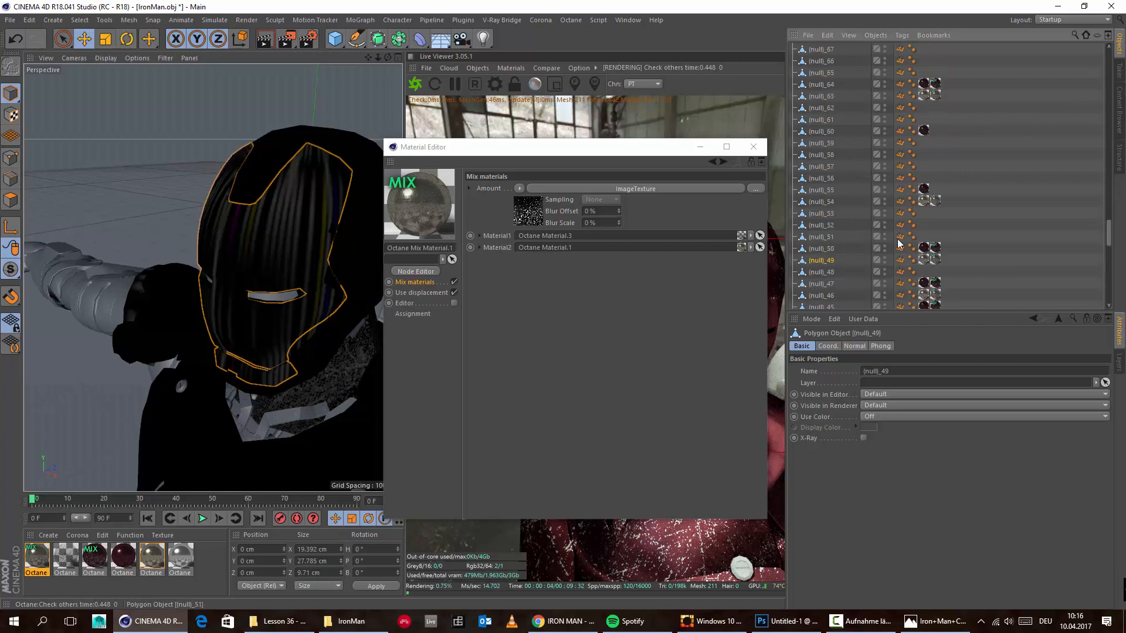
drag(45, 566, 928, 260)
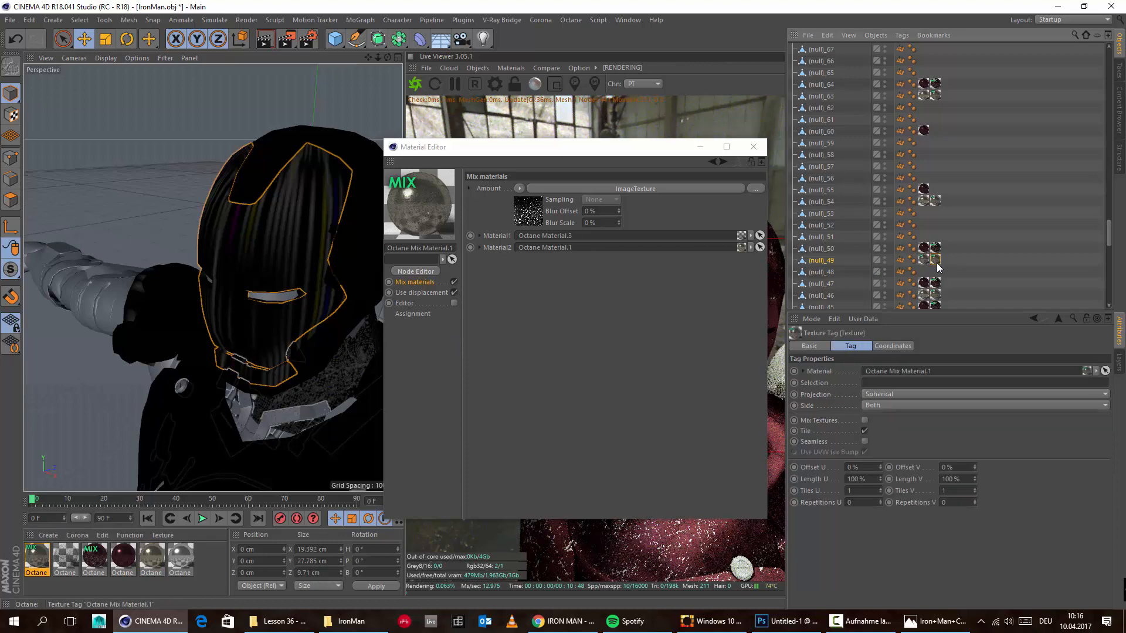
drag(525, 152, 968, 188)
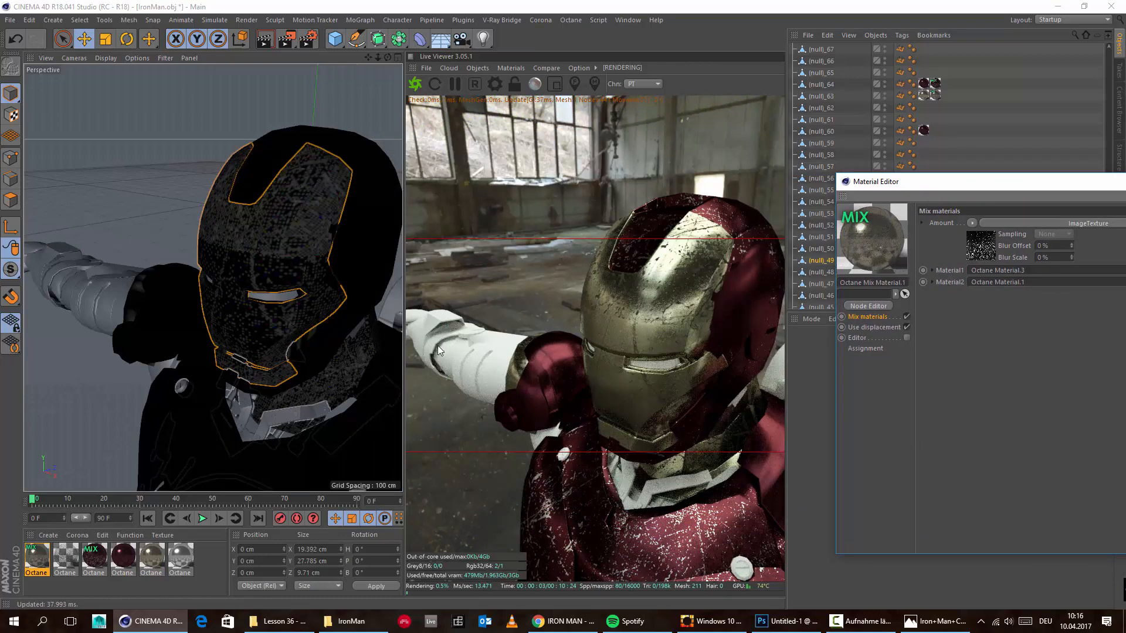
Step: Examine the faceplate's scratches from several angles and compare the helmet with the reference photo
alt+drag(233, 347, 358, 363)
scroll(133, 323, up, 4)
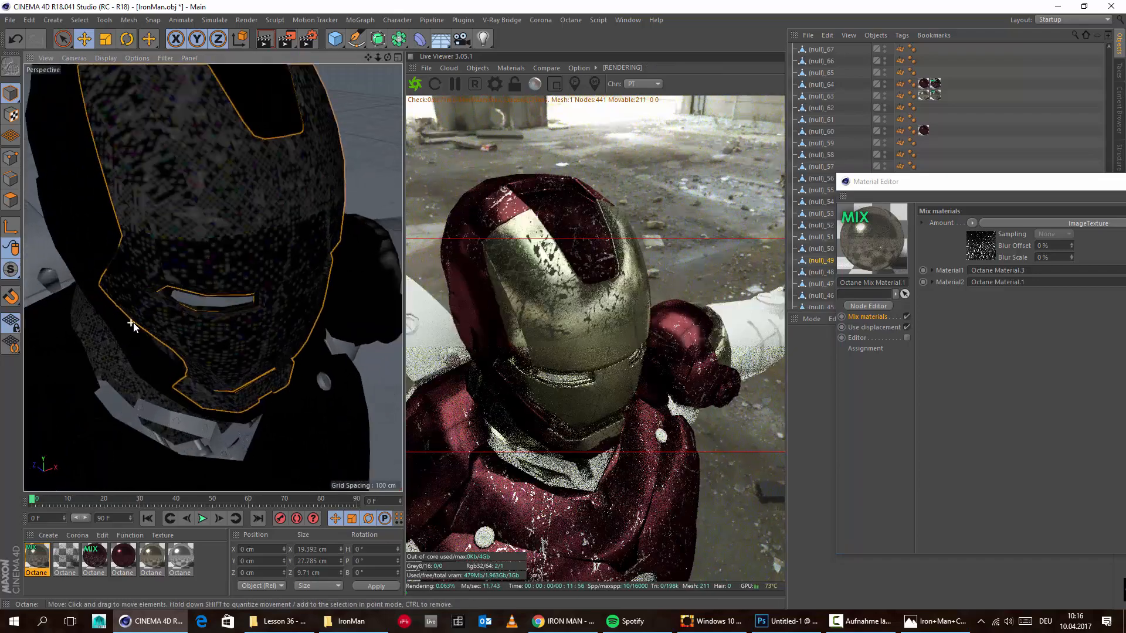
mouse_move(133, 323)
alt+mouse_down()
mouse_move(82, 278)
mouse_move(212, 279)
mouse_move(130, 314)
alt+mouse_up()
scroll(212, 287, down, 4)
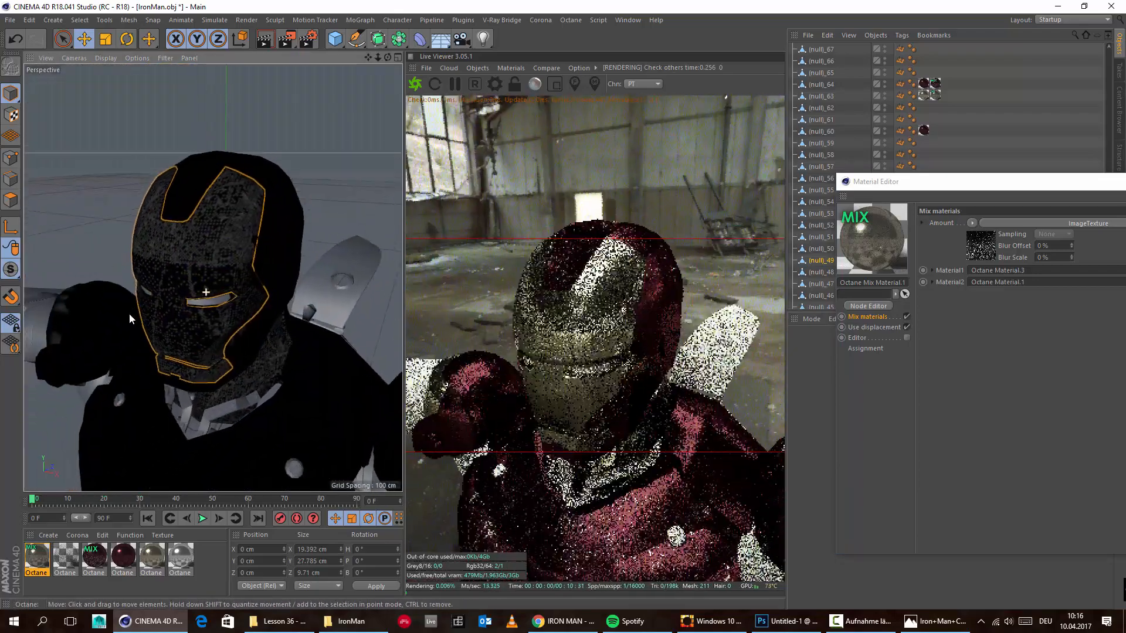
click(935, 622)
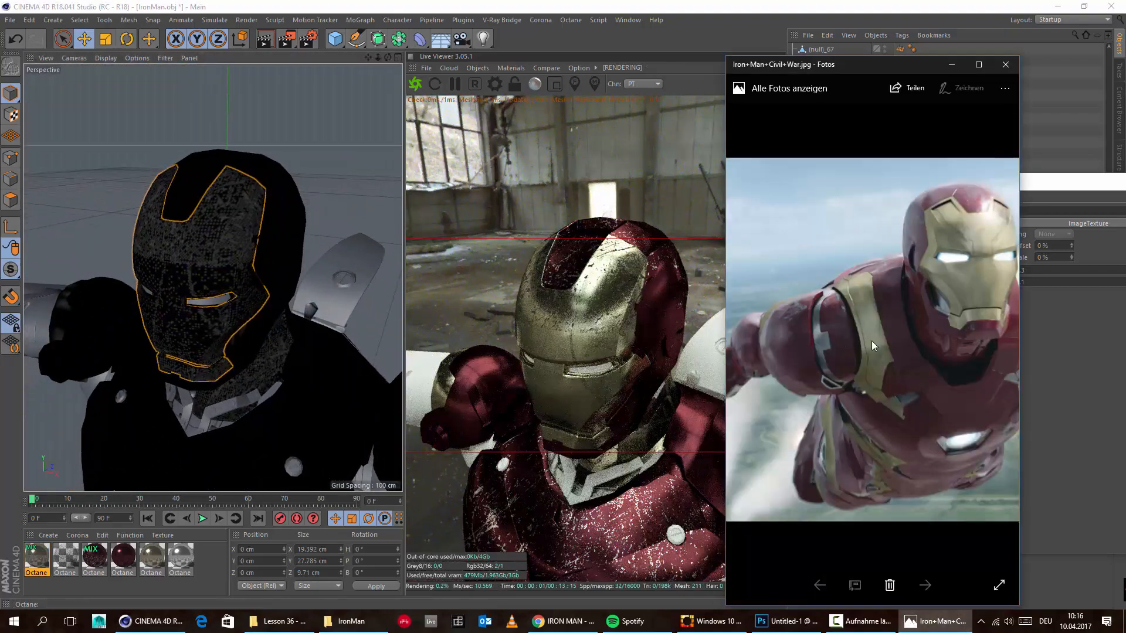
click(951, 65)
Step: Set the diffuse colour of Octane Material.3 to a dark grey
drag(1000, 185, 879, 231)
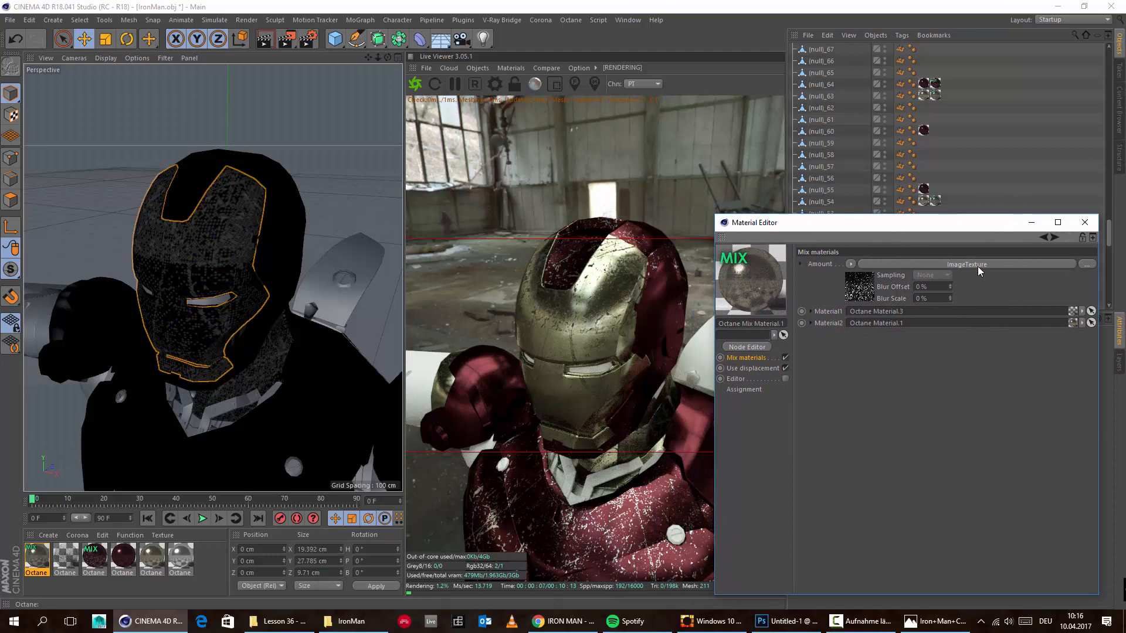
click(58, 555)
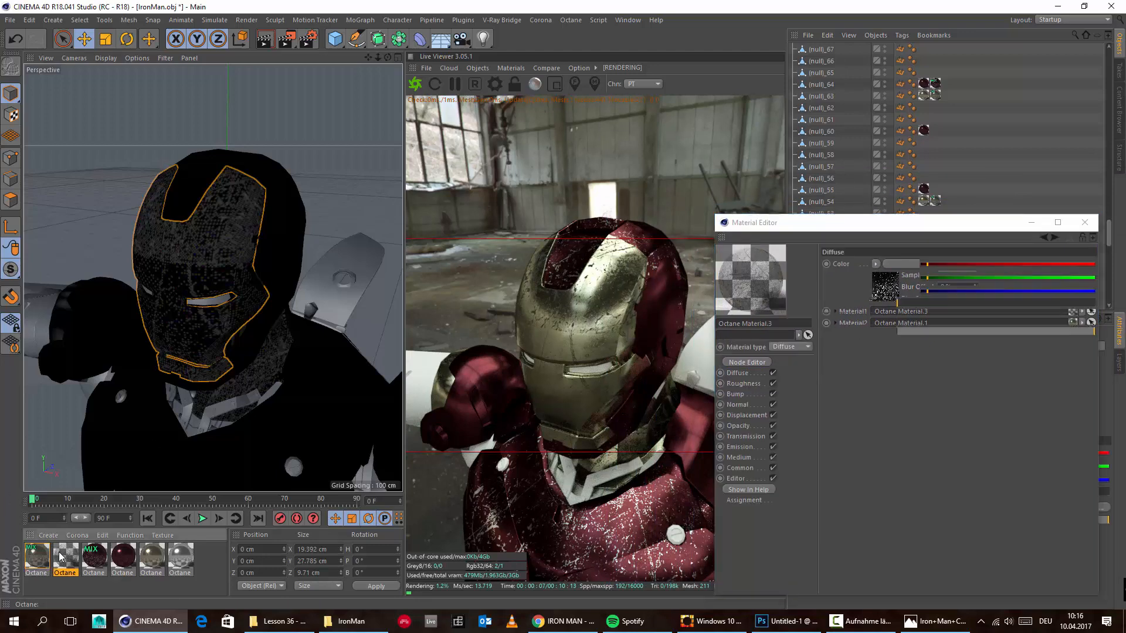
click(745, 385)
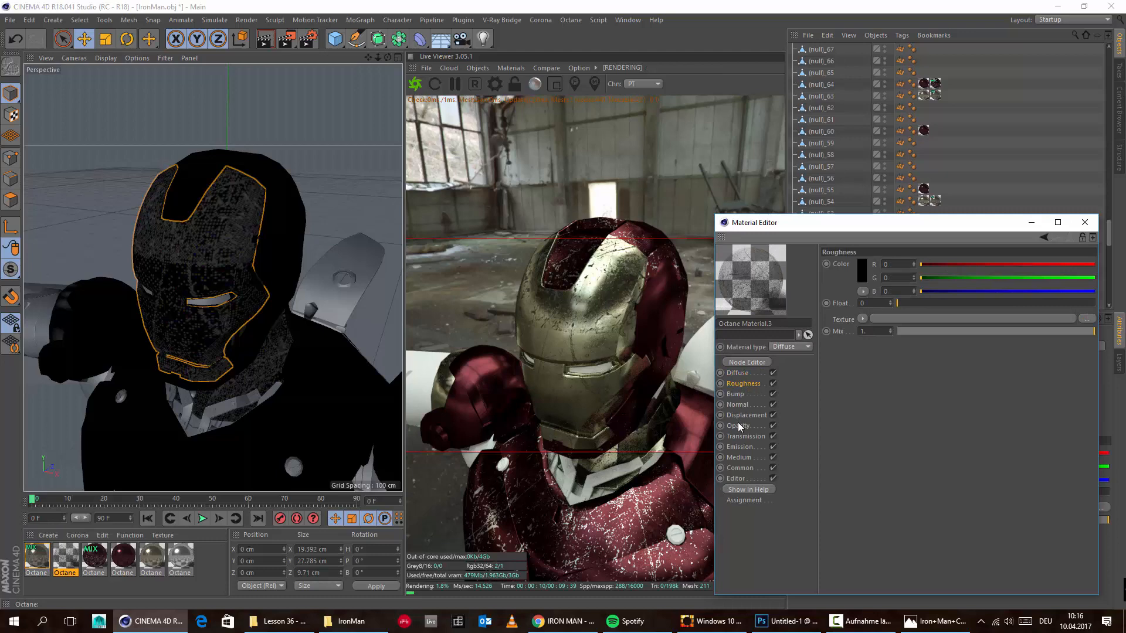
click(750, 374)
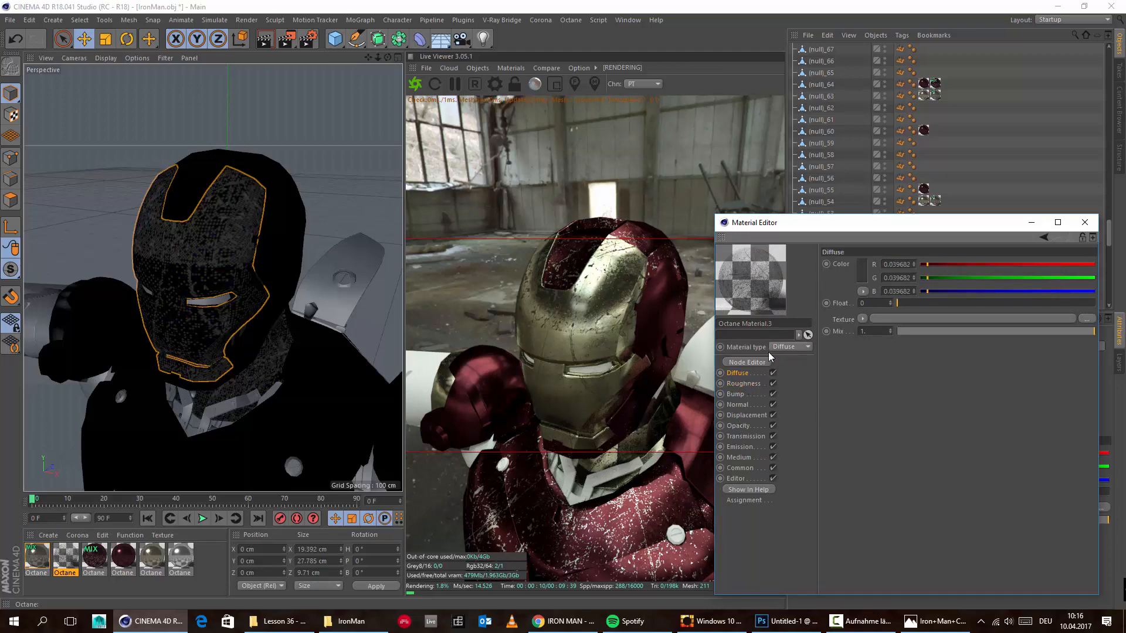
click(862, 280)
click(860, 310)
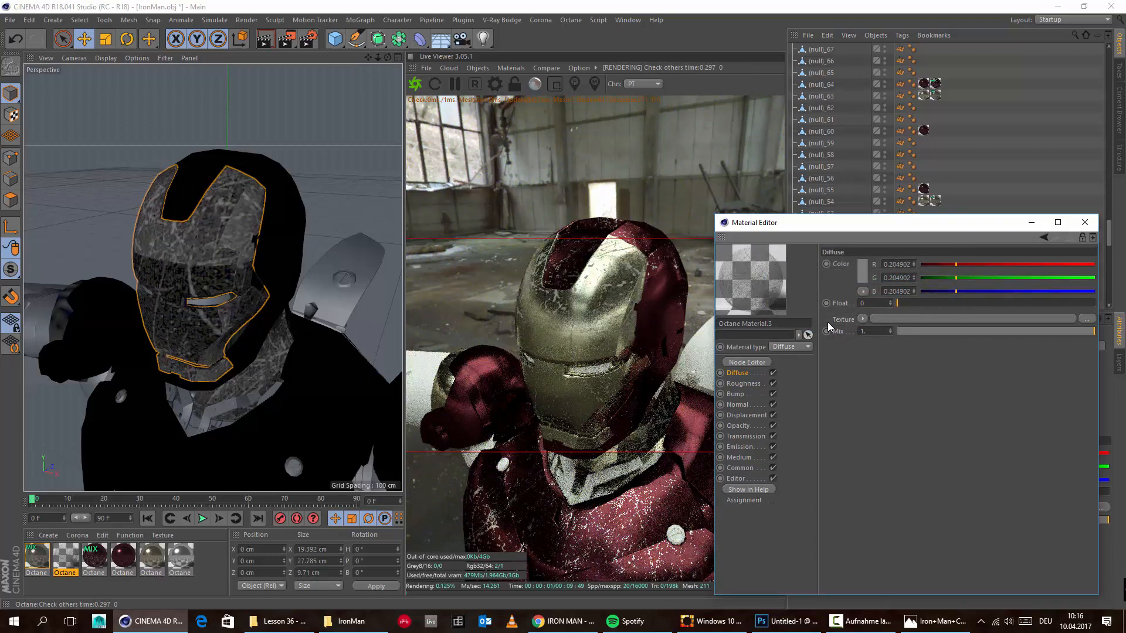
click(863, 276)
drag(873, 298, 855, 298)
click(852, 315)
Step: Raise the power of the Scratches.jpg image in Octane Material.3's opacity to about 1.02
click(749, 424)
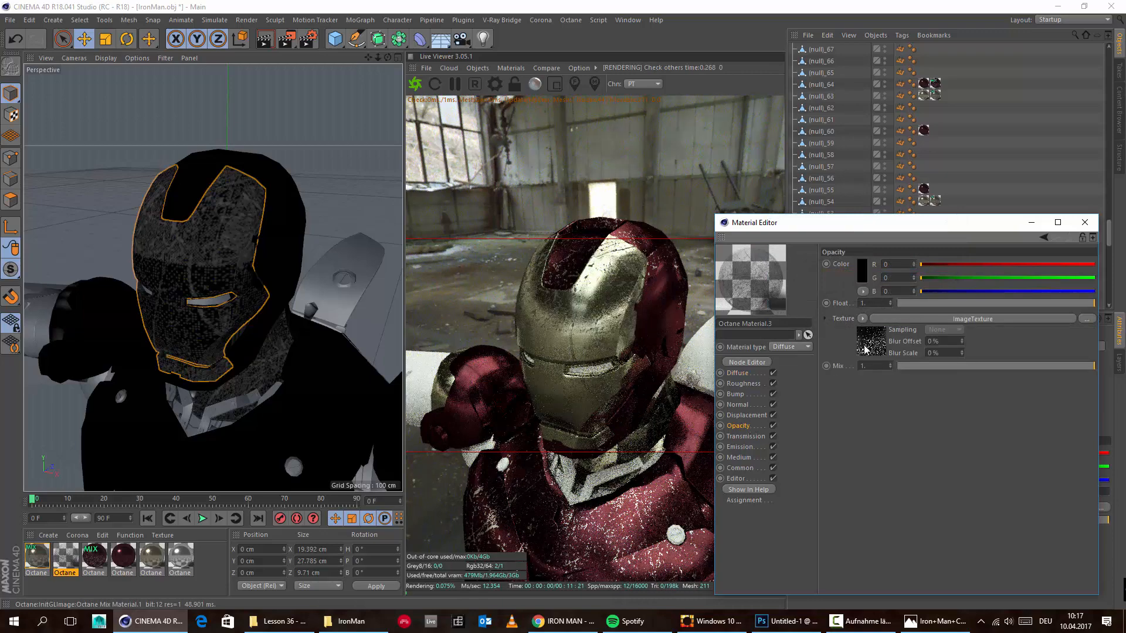
click(966, 318)
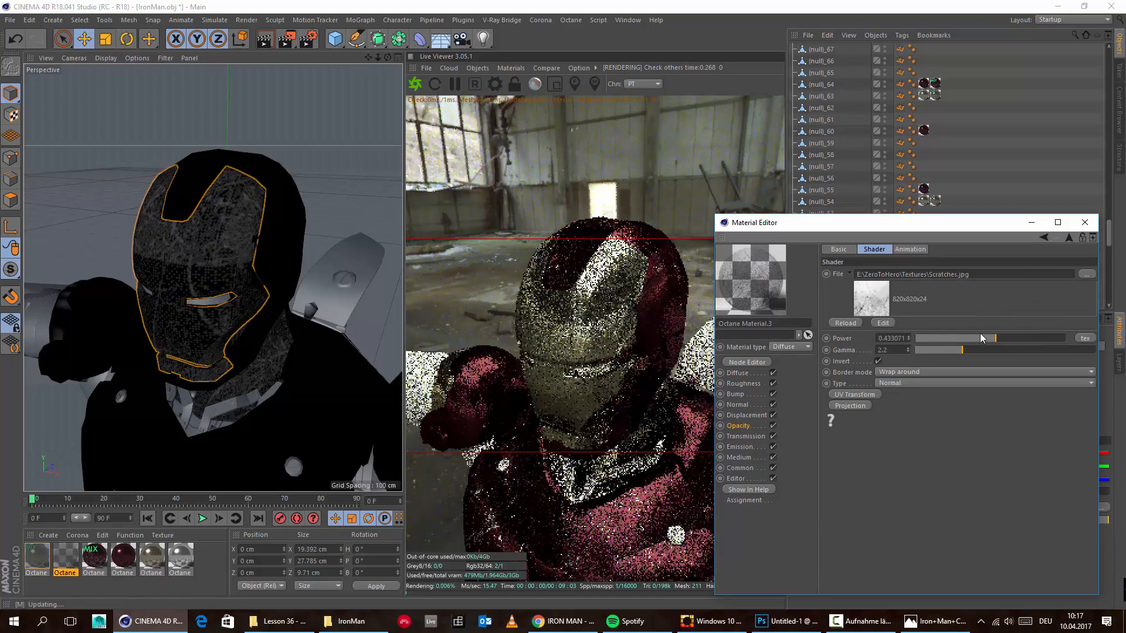
drag(981, 334, 1085, 338)
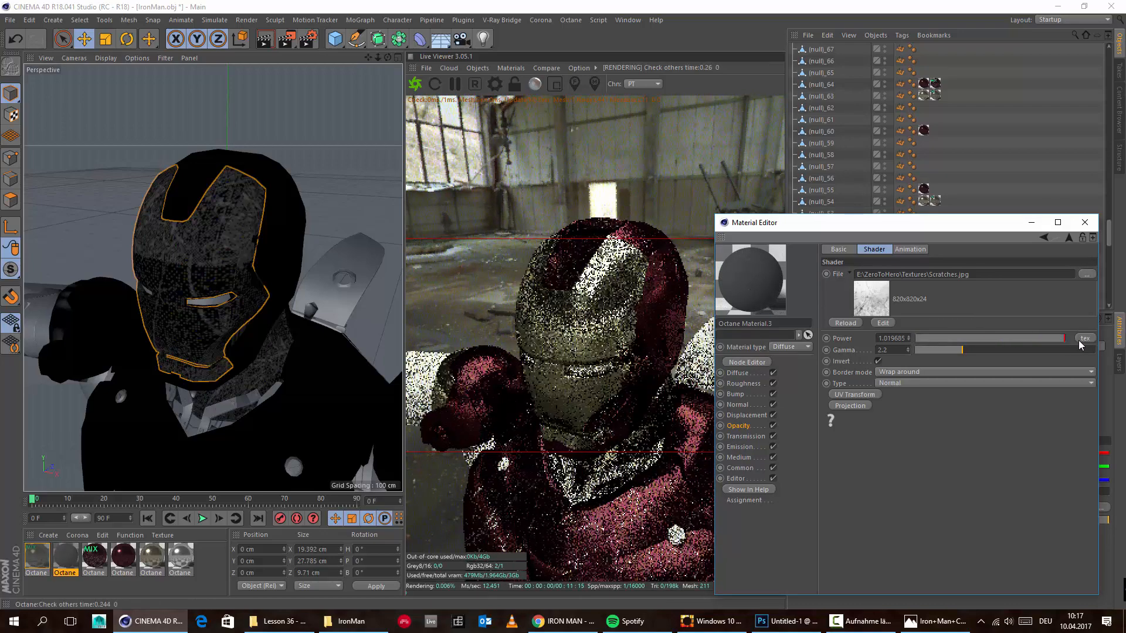
Step: Clear the image texture from the opacity channel of Octane Material.3
click(741, 423)
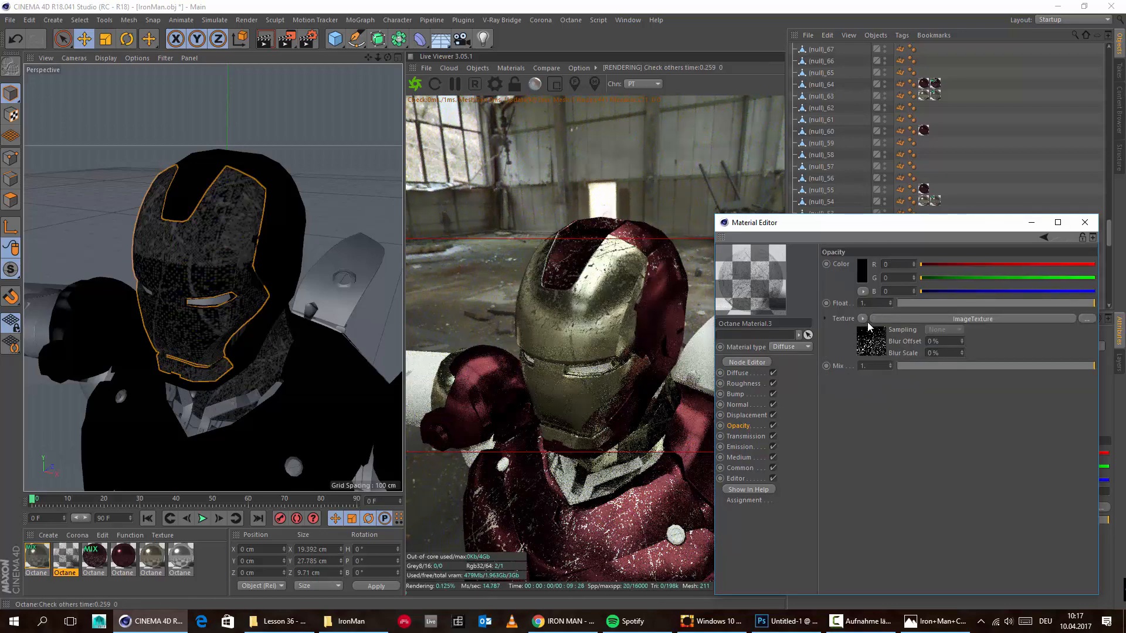
click(863, 323)
click(880, 261)
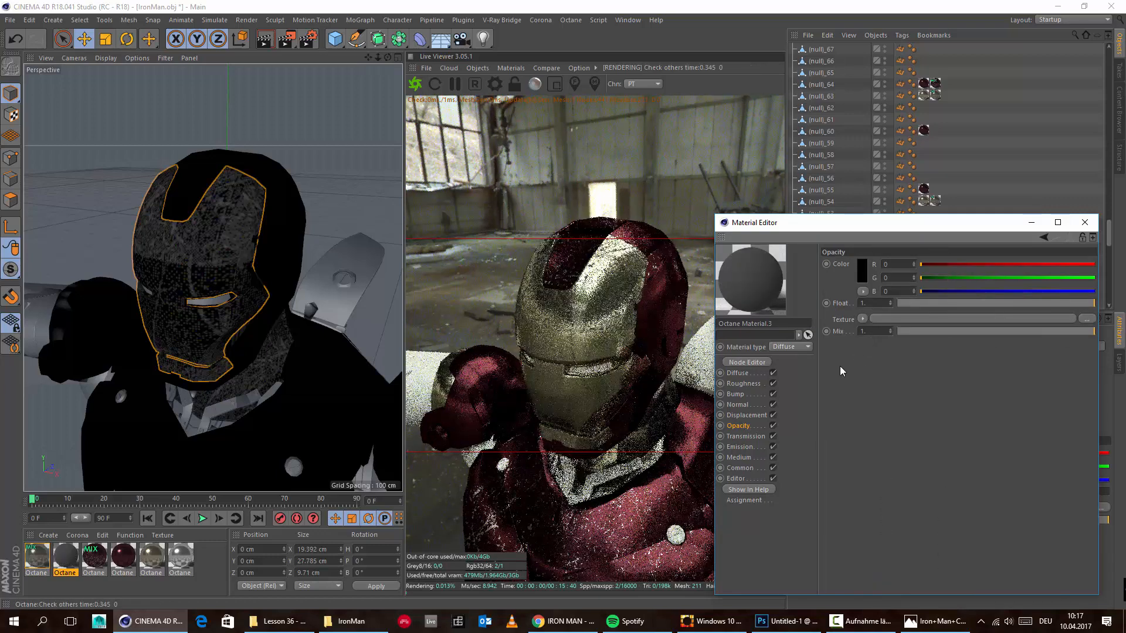
Step: Add a ColorCorrection to the Amount image of Octane Mix Material.1 with gamma about 5.77 and contrast about 0.014
click(37, 560)
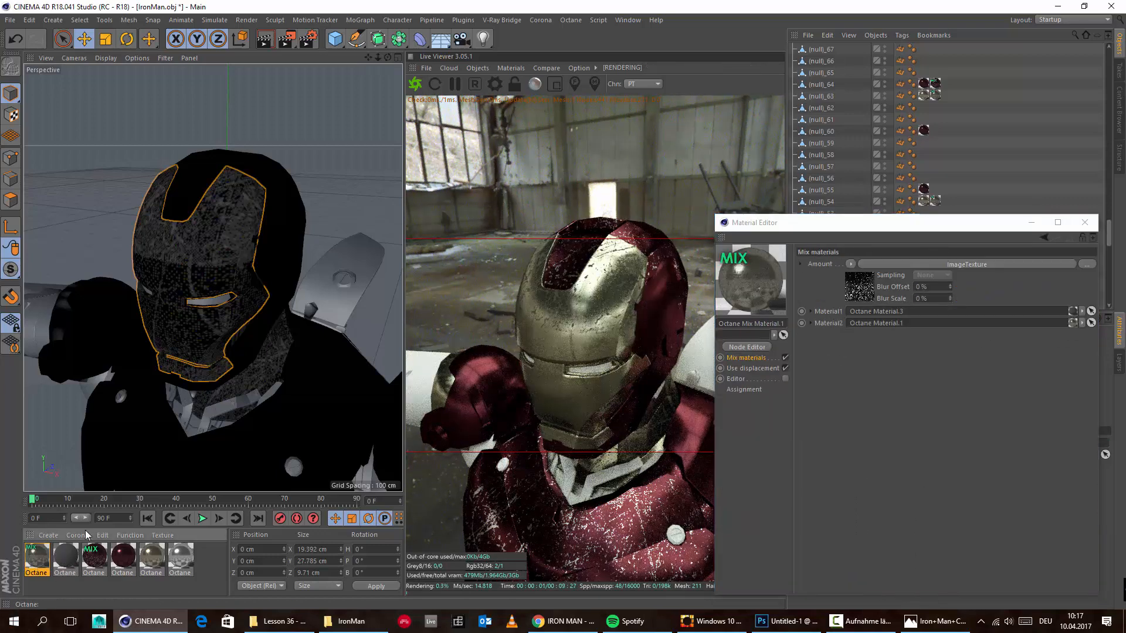
click(851, 264)
mouse_move(899, 498)
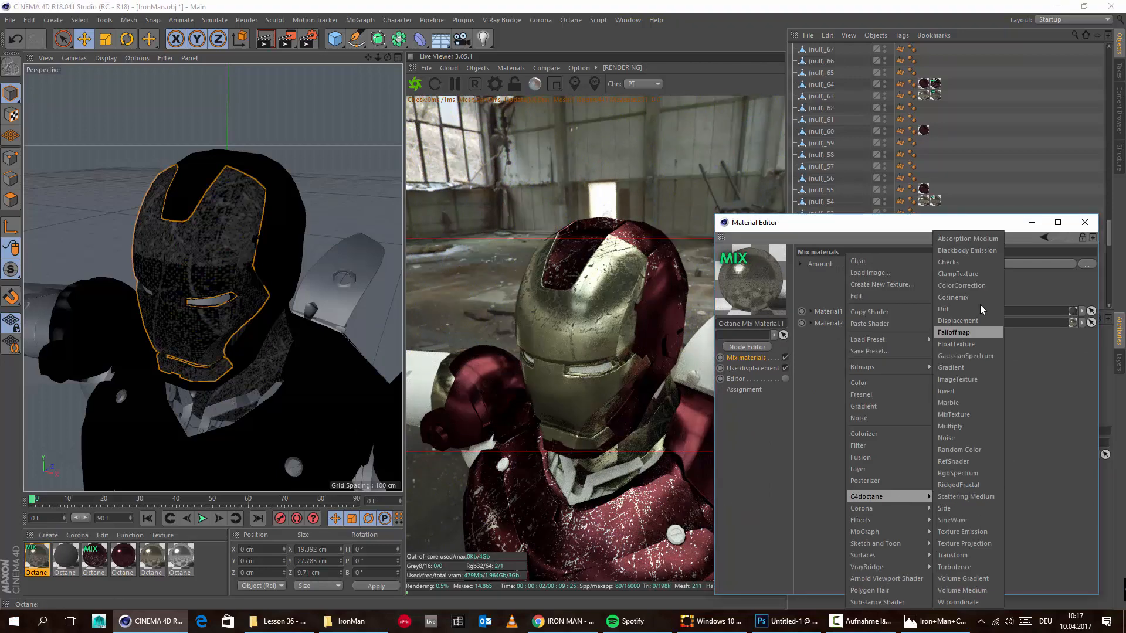
click(977, 288)
click(994, 265)
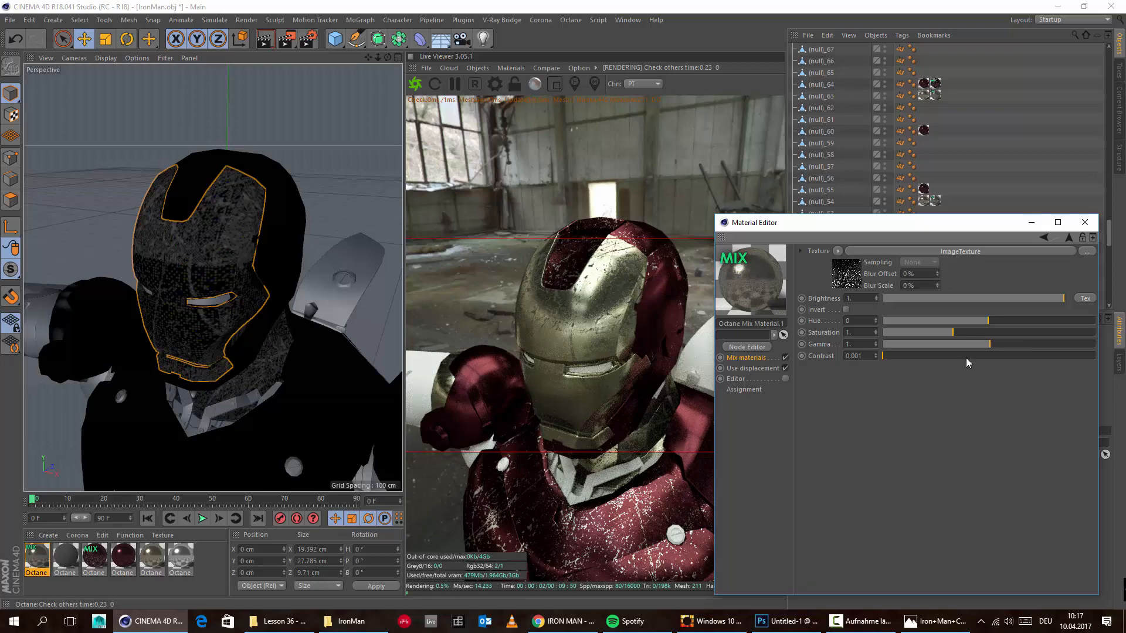
drag(966, 358, 1032, 348)
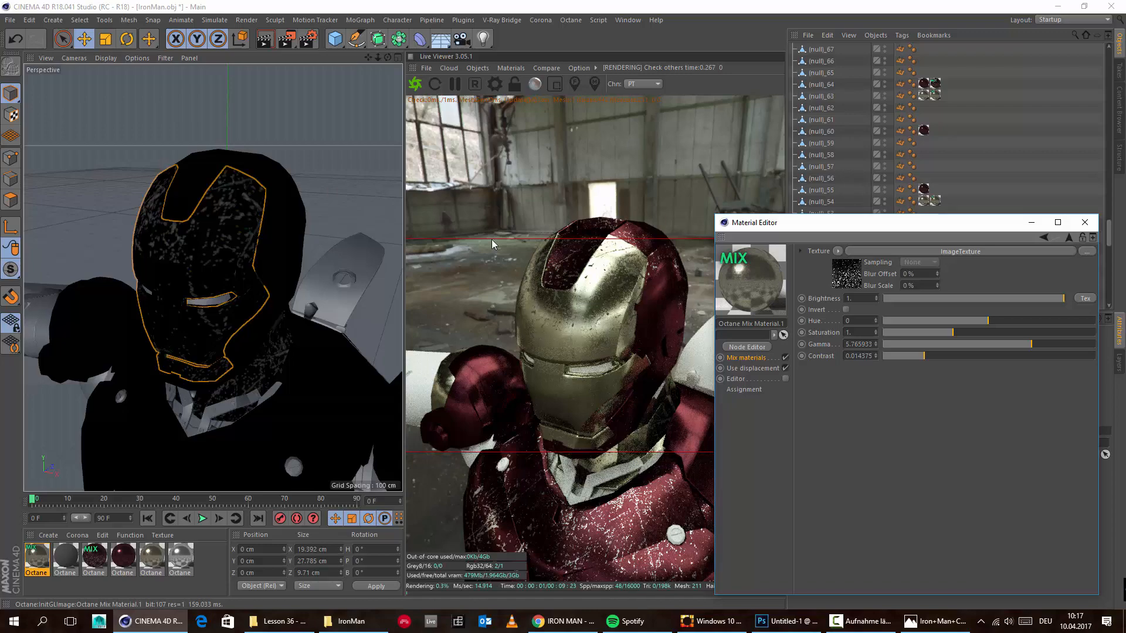
Step: Replace Scratches.jpg in the mix Amount with metal_glossinessNEW_1.tif, without creating a project copy
alt+drag(352, 275, 113, 392)
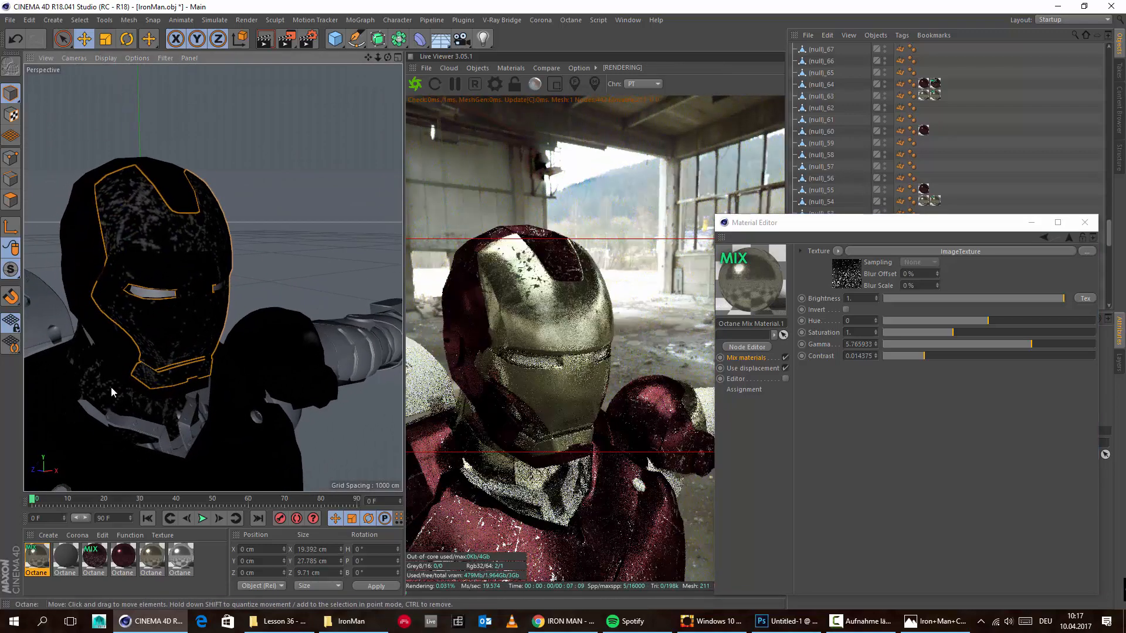
click(45, 530)
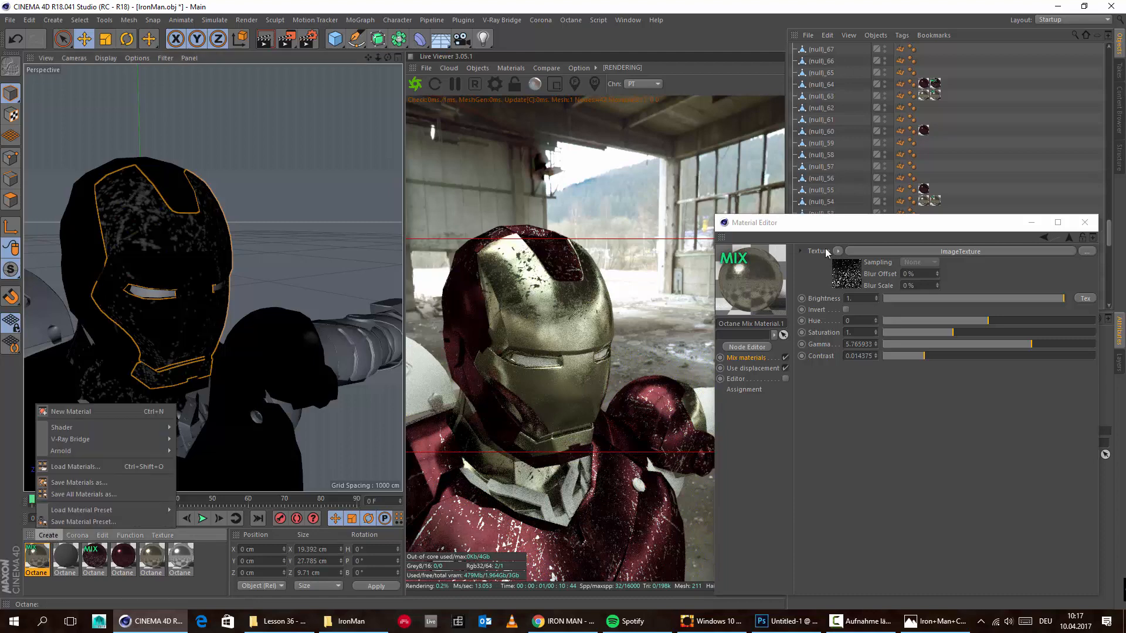
click(969, 254)
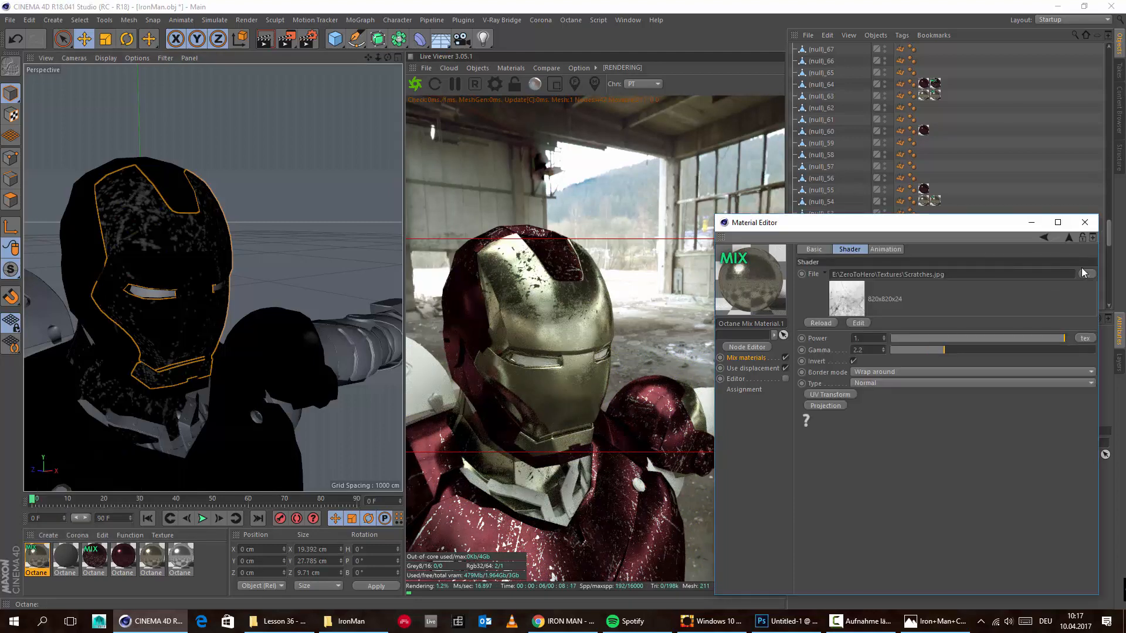
click(1086, 274)
click(935, 622)
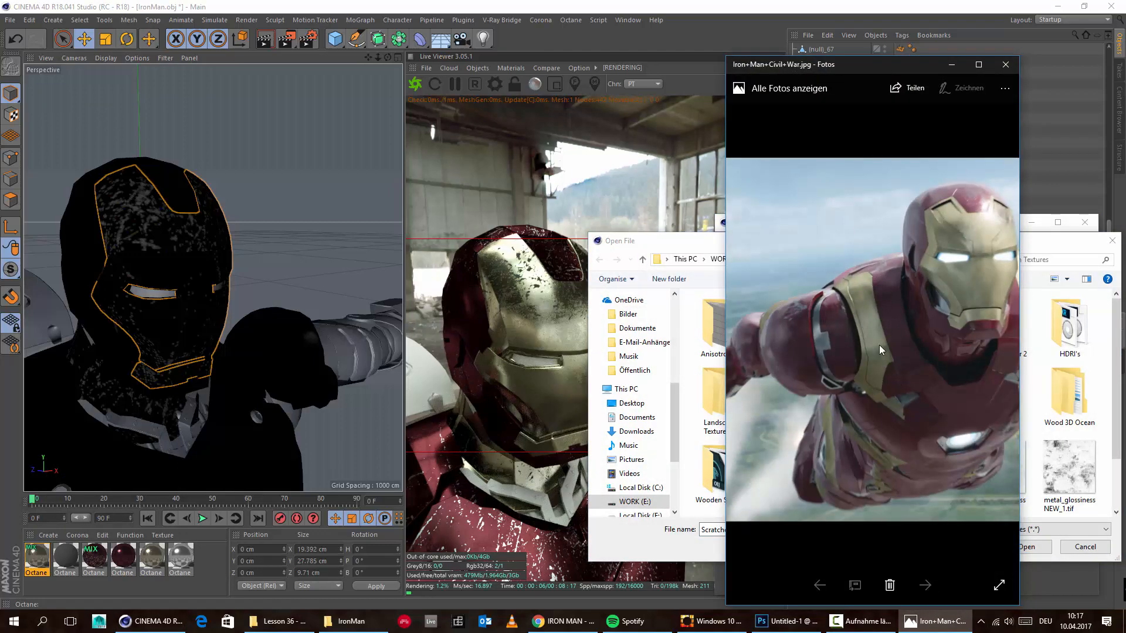
click(952, 65)
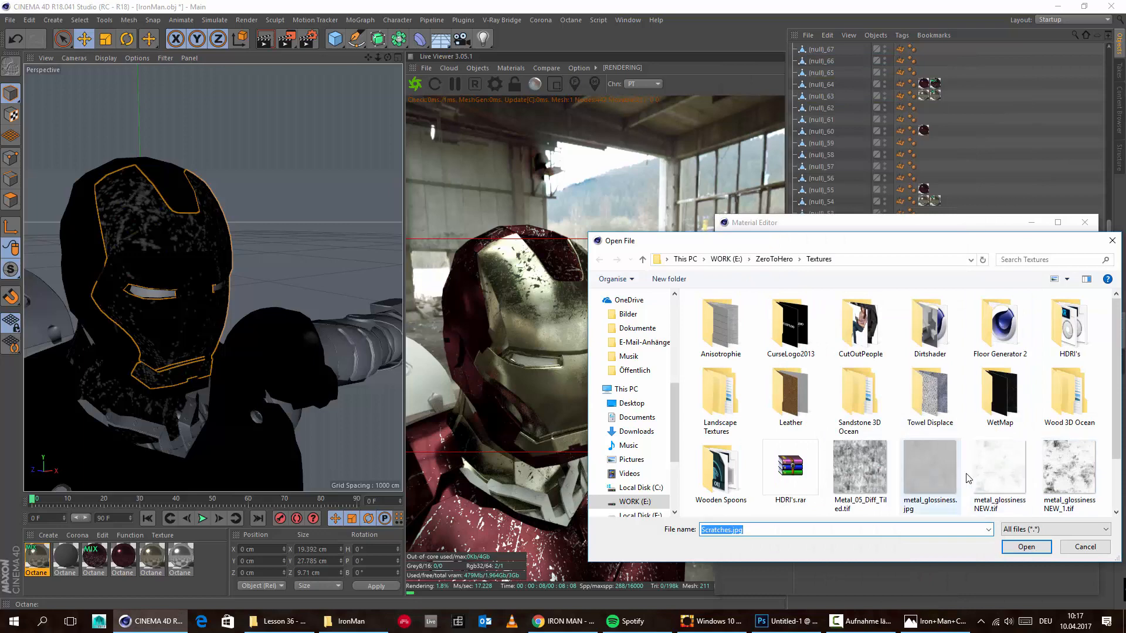
click(1059, 469)
click(1025, 547)
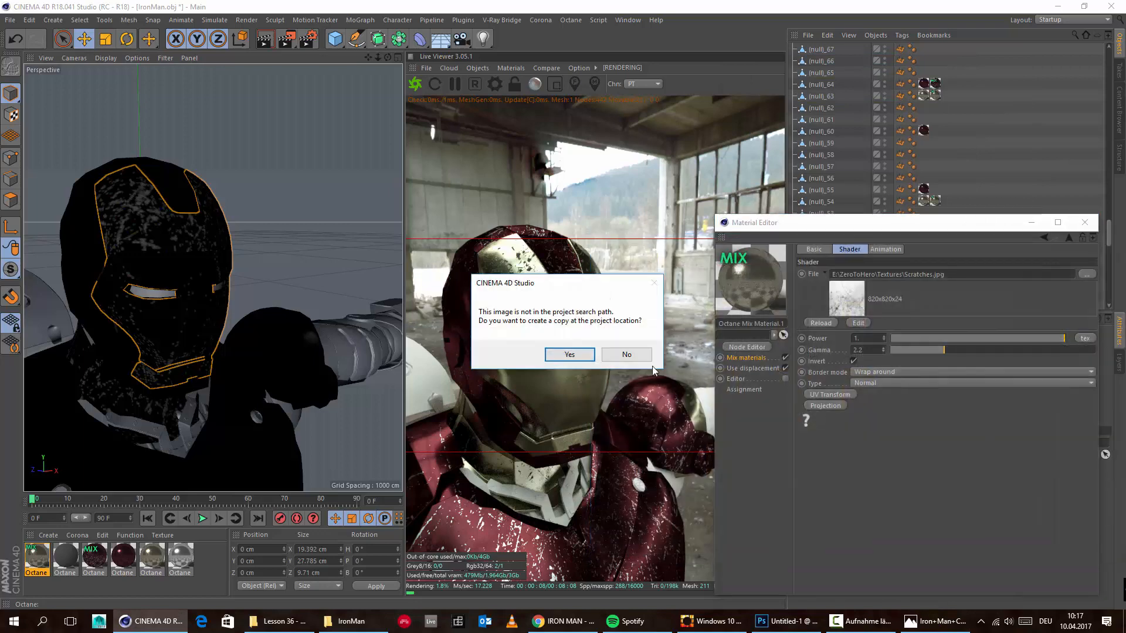
click(643, 355)
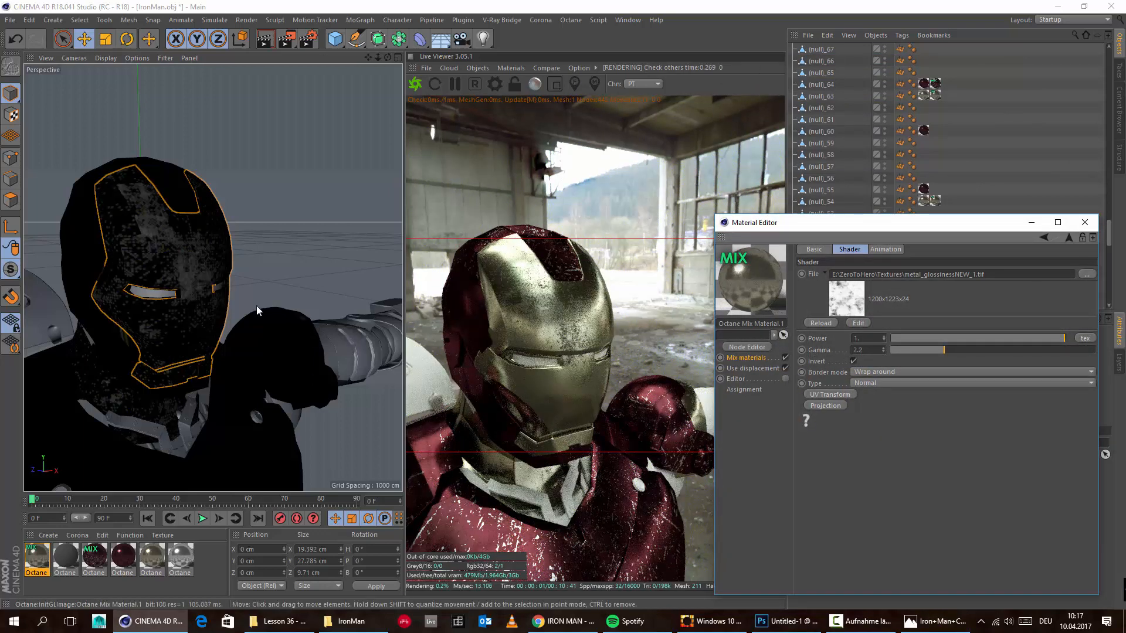
Step: Create a new Octane Mix Material with Octane Material.2 as Material1 and Octane Mix Material.1 as Material2
alt+drag(256, 305, 130, 347)
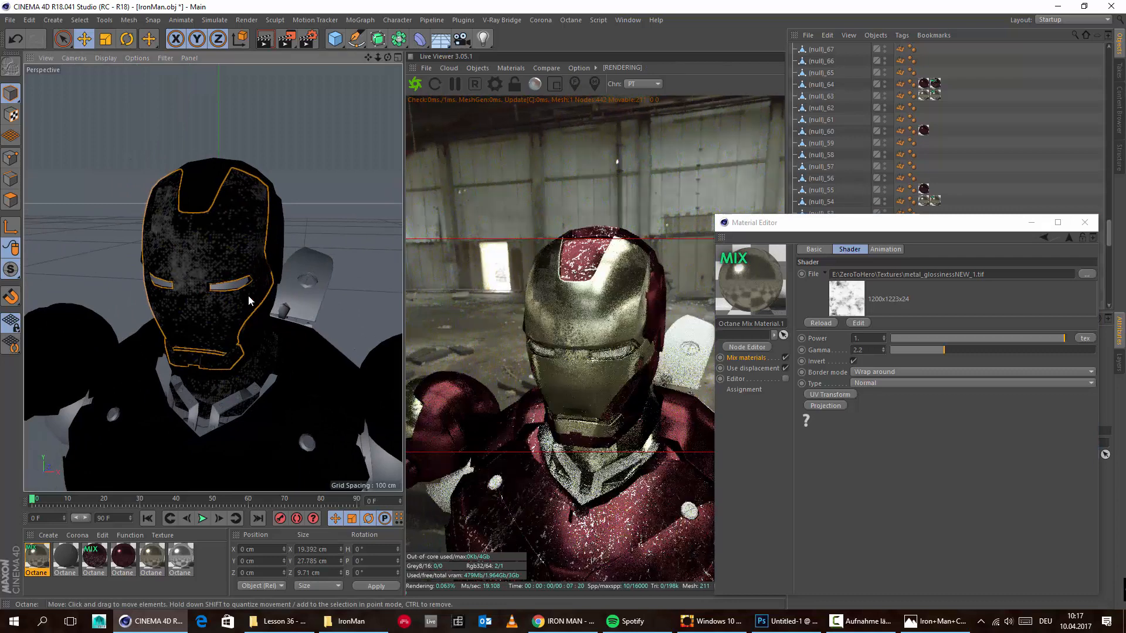
alt+drag(248, 301, 228, 294)
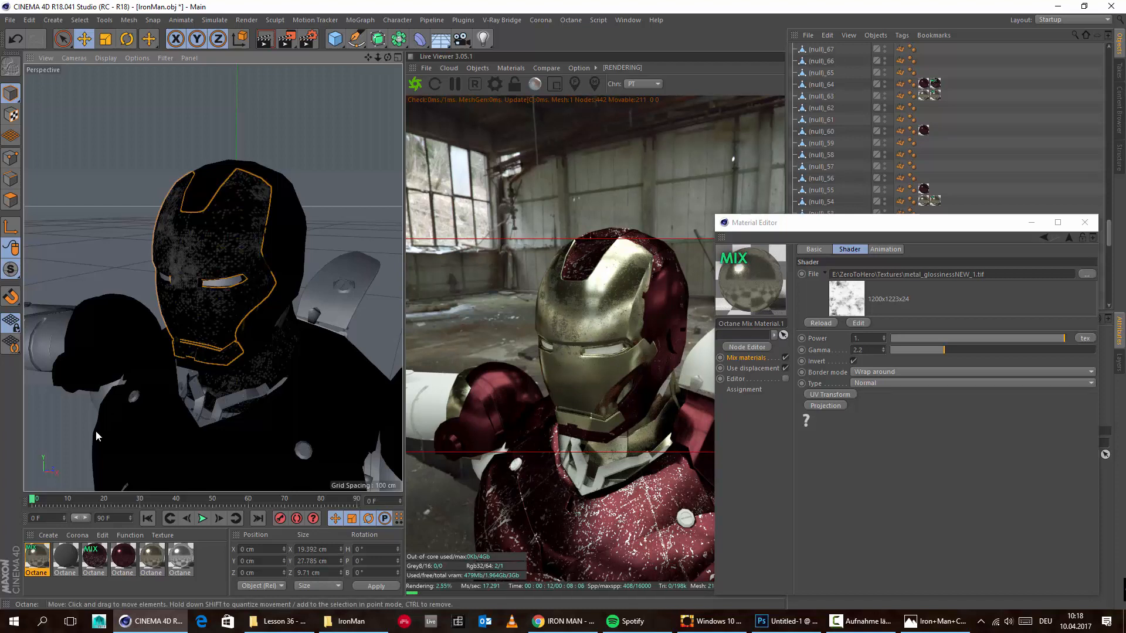
click(48, 535)
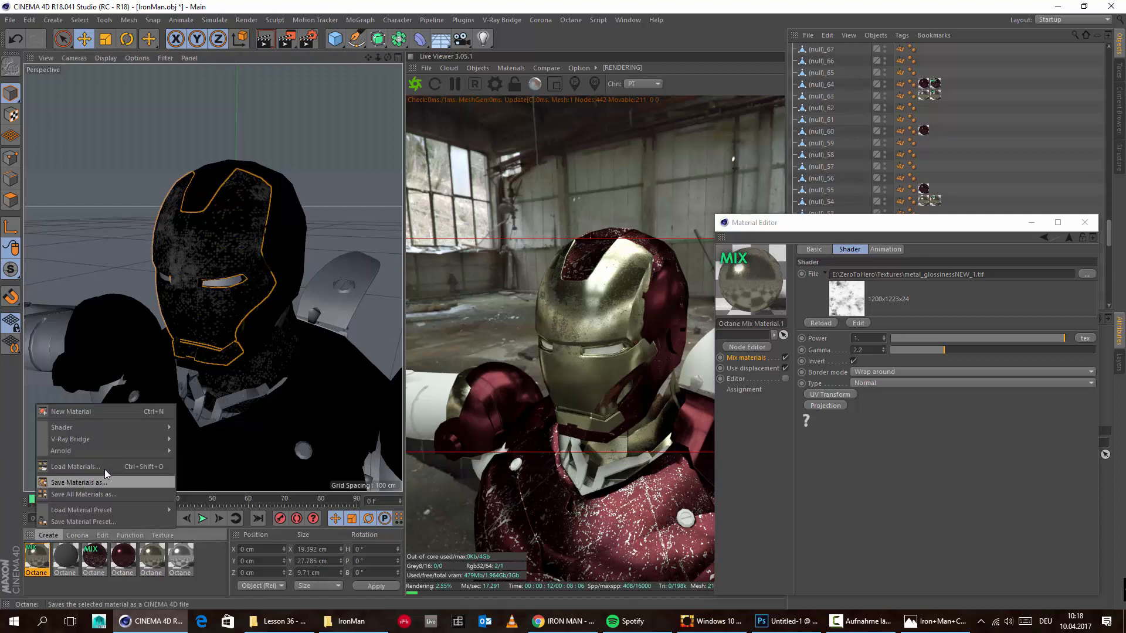
mouse_move(136, 428)
mouse_move(216, 390)
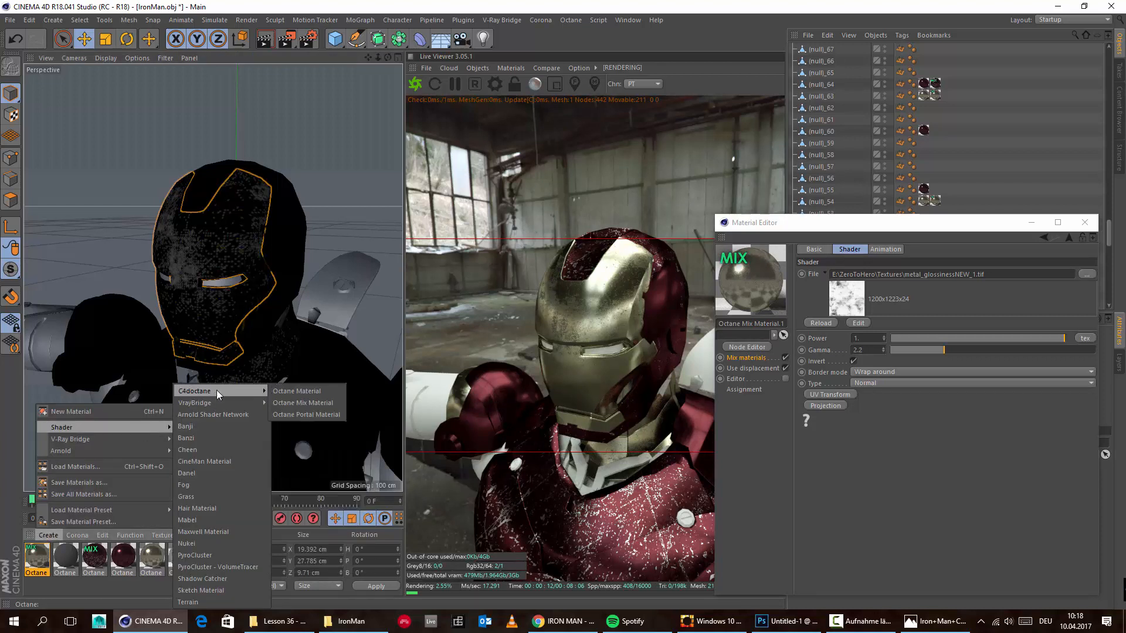
click(300, 404)
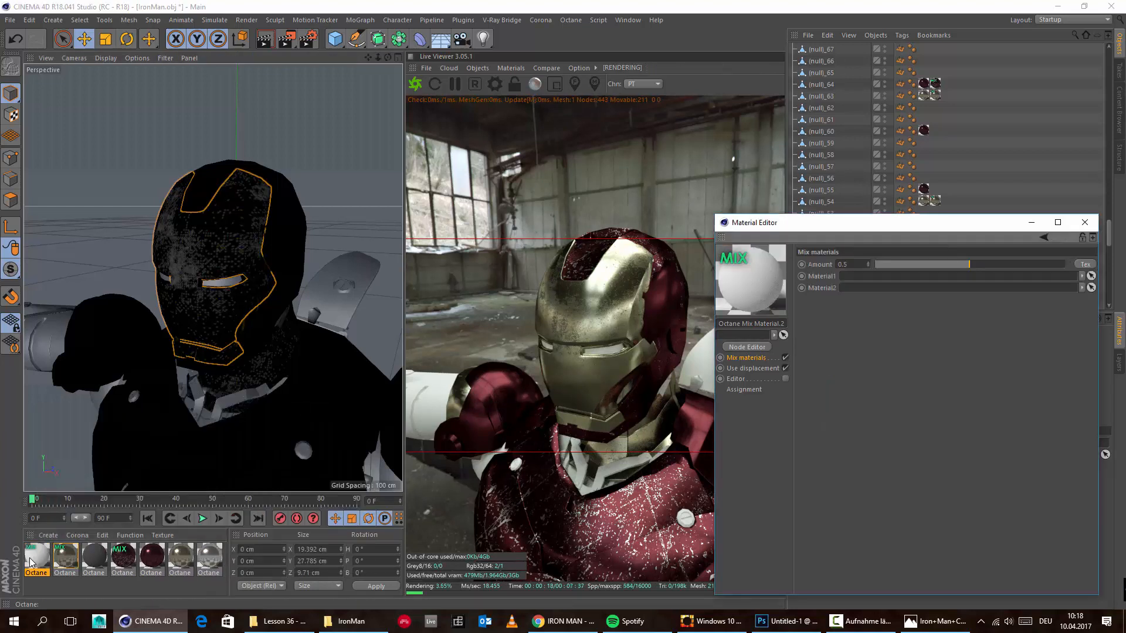
drag(64, 562, 890, 290)
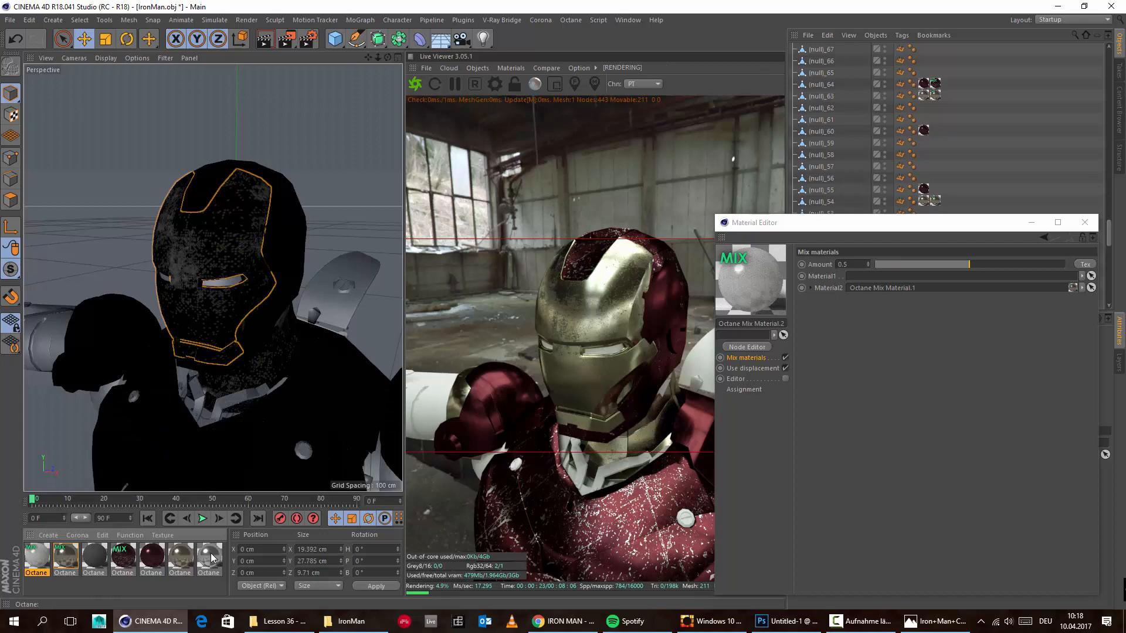
drag(213, 558, 886, 275)
Step: Load Scratches.jpg directly as the Amount texture of Octane Mix Material.2, without creating a project copy
drag(862, 228, 696, 227)
click(919, 263)
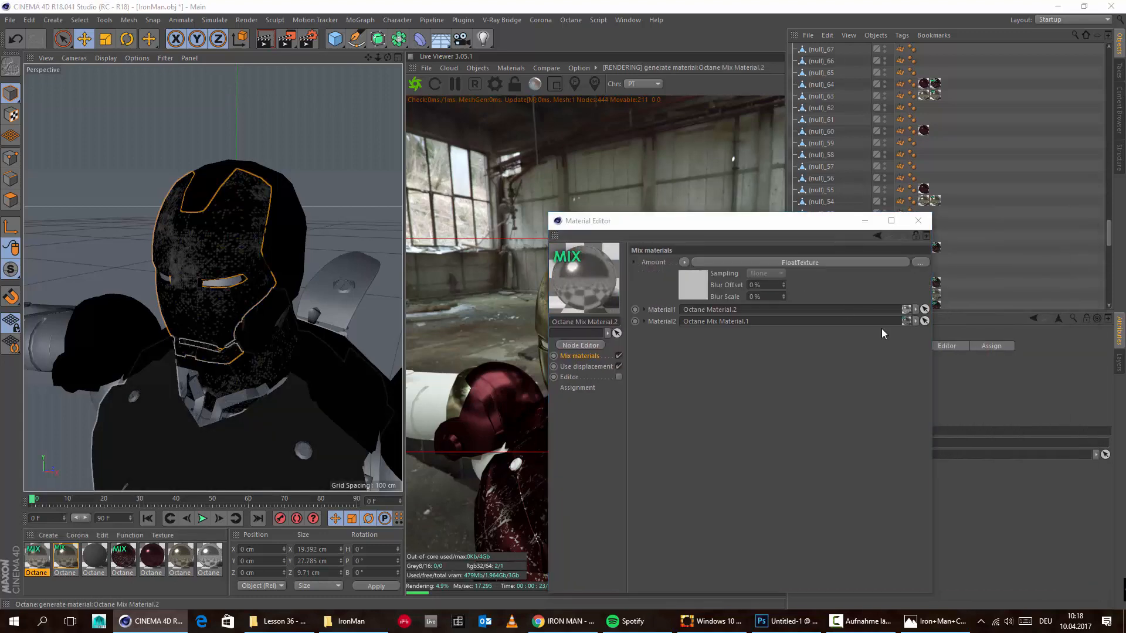
scroll(855, 389, down, 3)
double_click(685, 478)
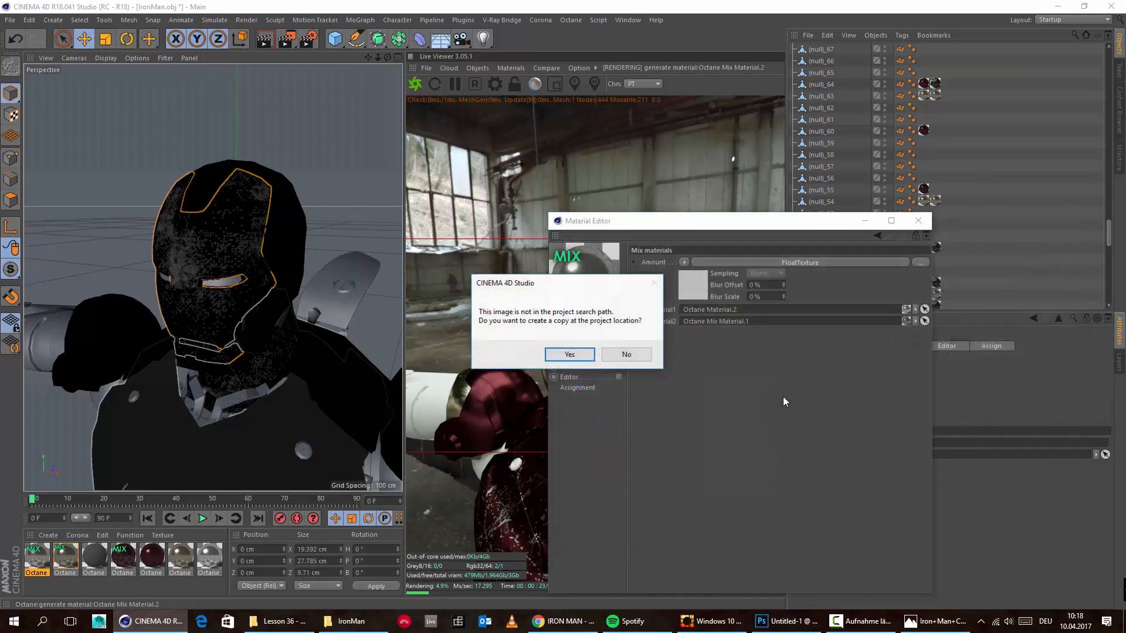
click(626, 354)
Step: Put an Octane ImageTexture with an inverted Scratches.jpg in the Amount of Octane Mix Material.2, without creating a project copy
click(686, 263)
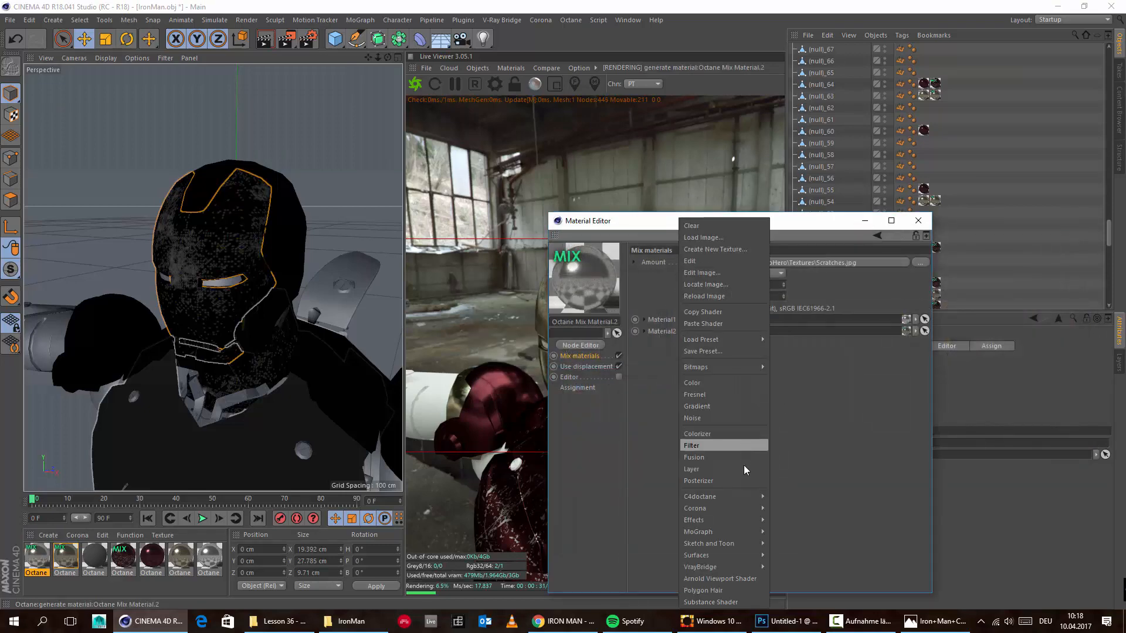
mouse_move(733, 497)
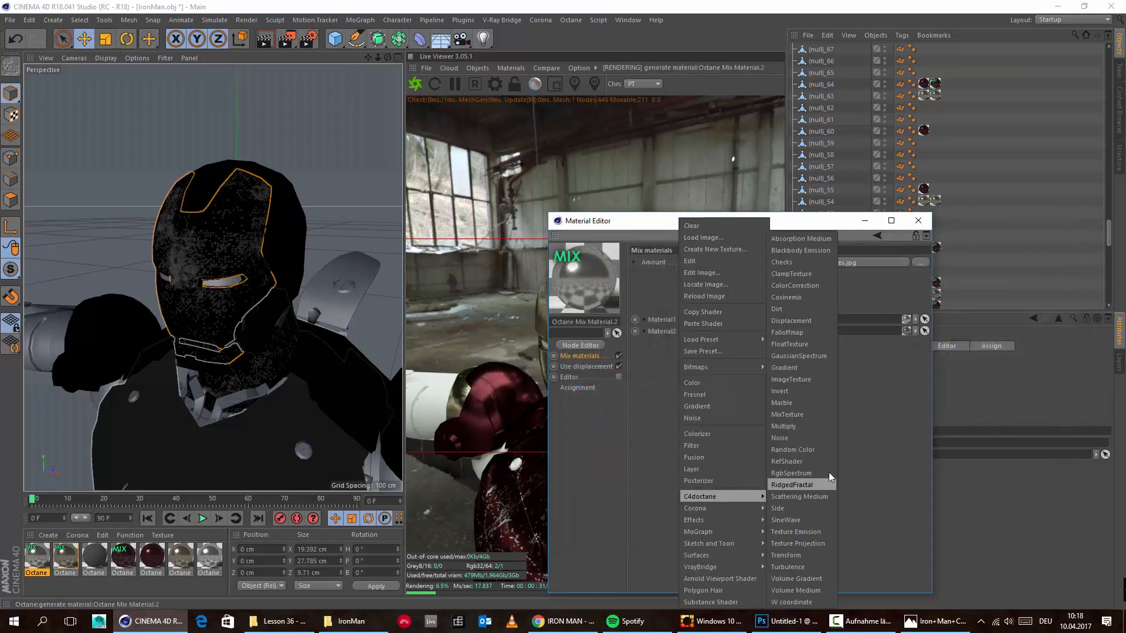
click(809, 378)
click(921, 272)
scroll(757, 399, down, 3)
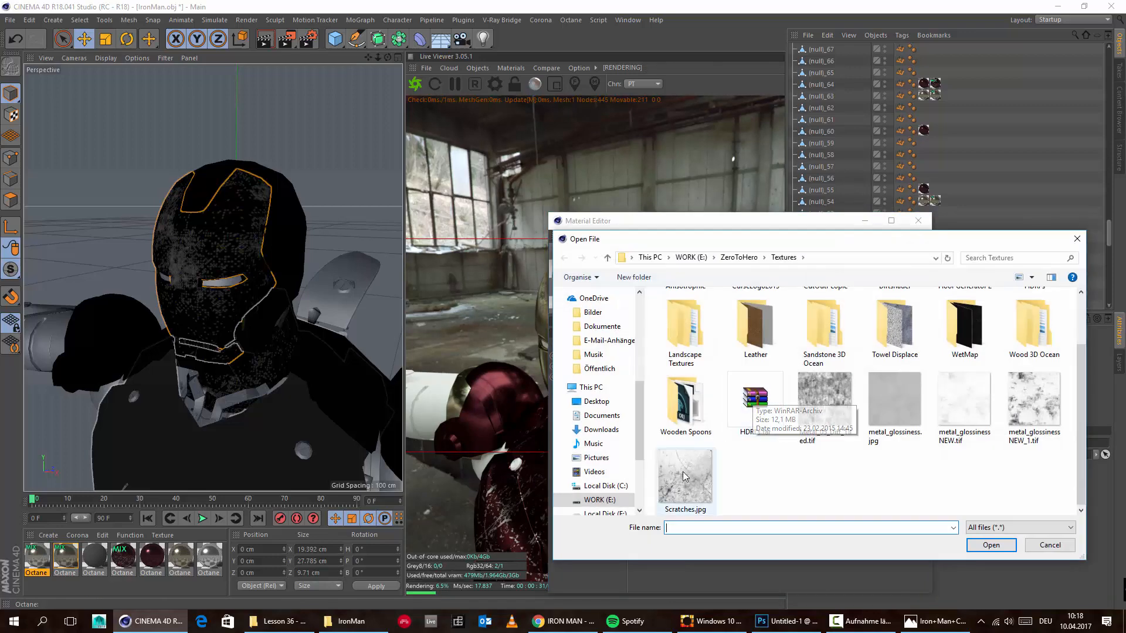
double_click(683, 471)
click(638, 354)
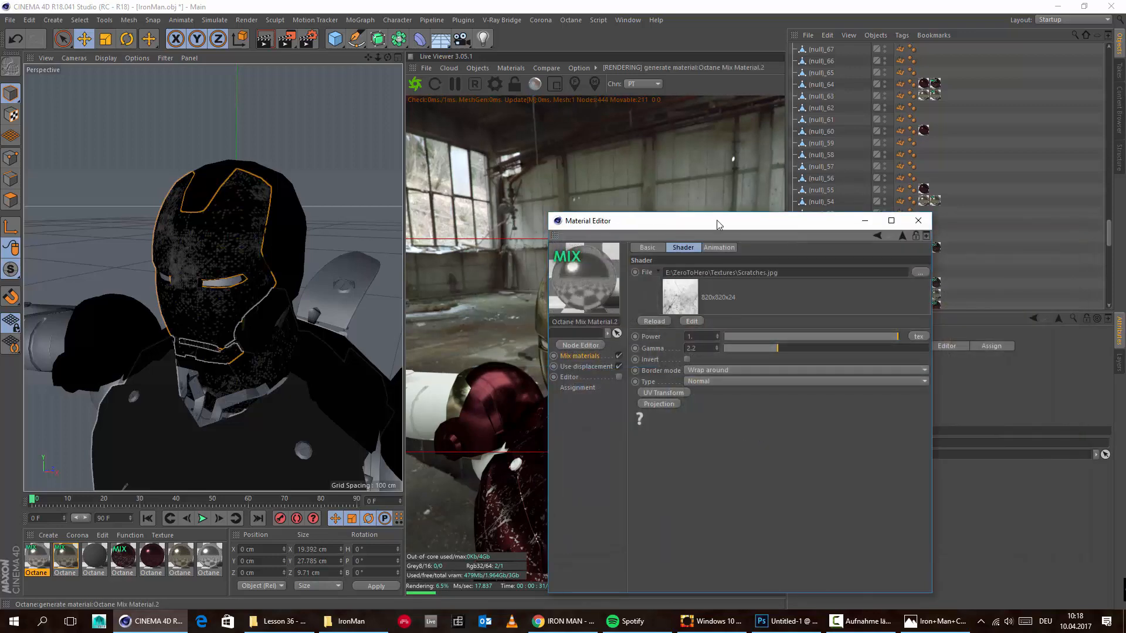
drag(717, 224, 841, 243)
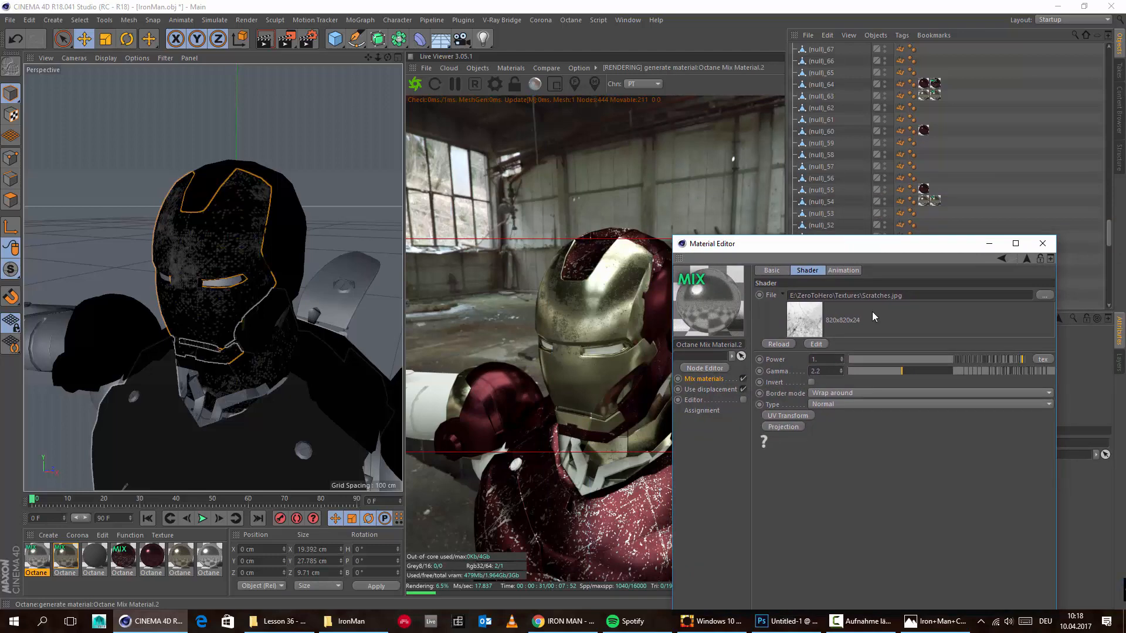
click(811, 382)
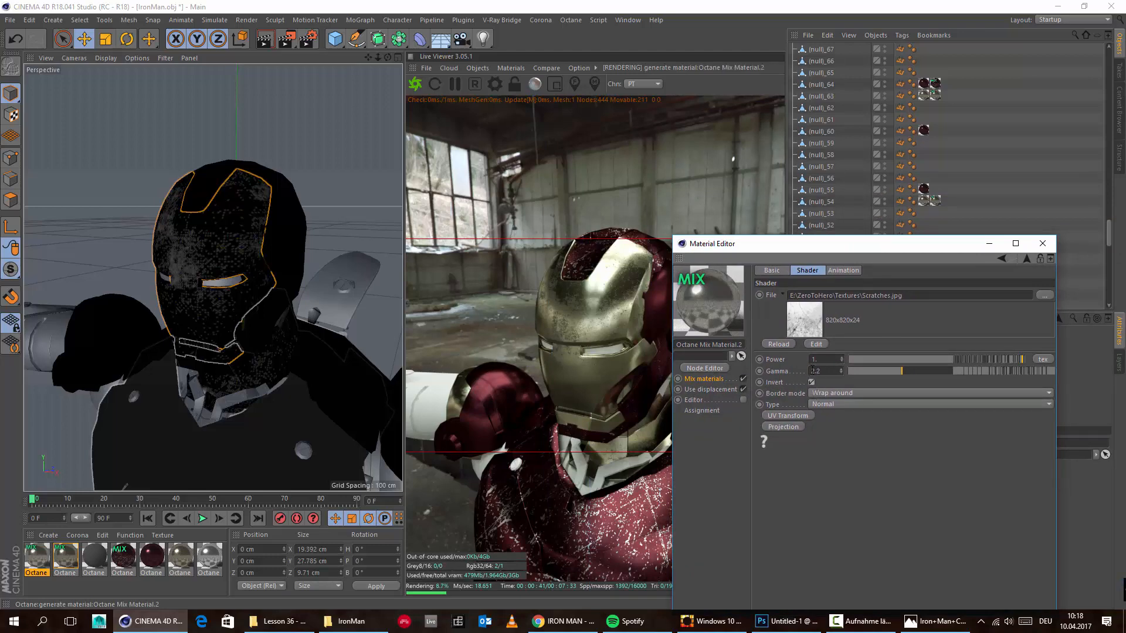
Step: Assign Octane Mix Material.2 to the helmet's face plate by replacing the material in its existing texture tag
drag(788, 251, 174, 140)
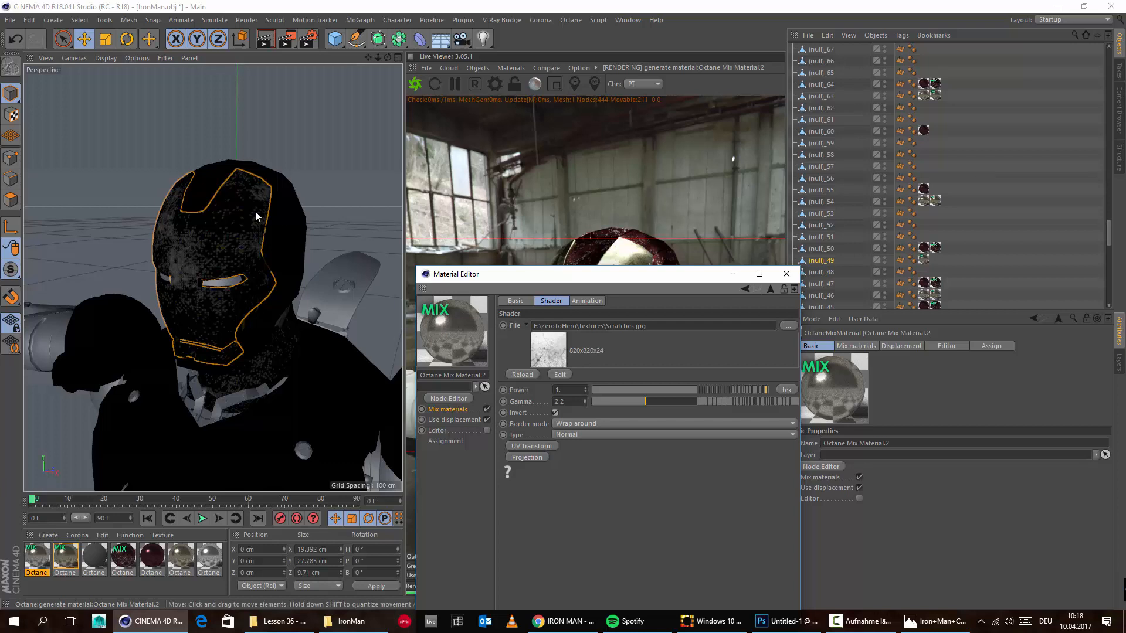
click(223, 224)
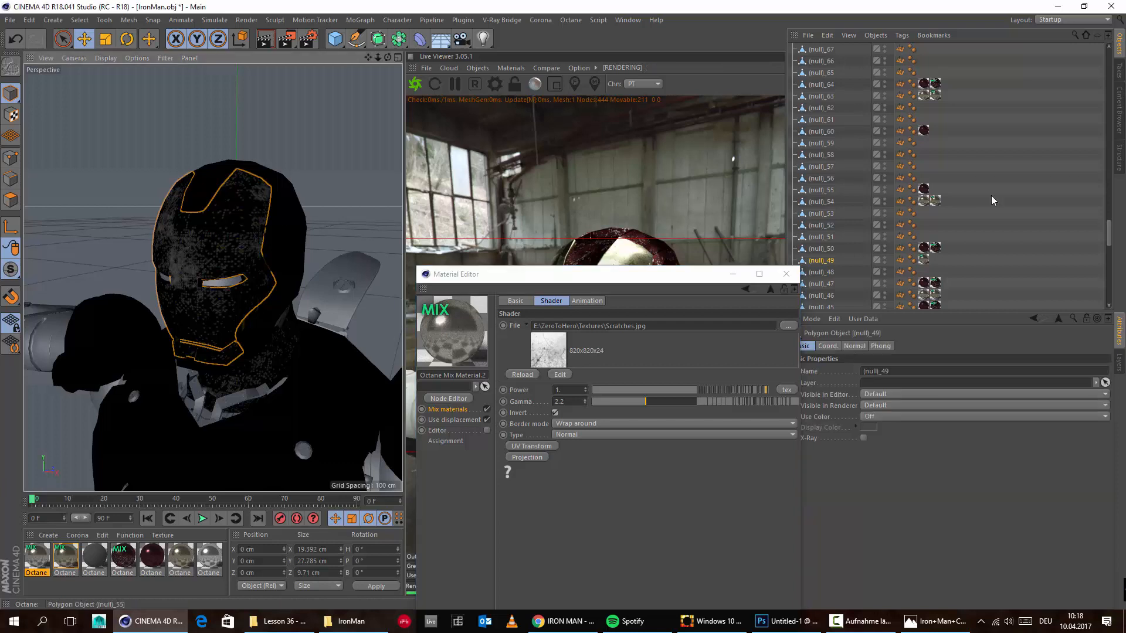
scroll(1023, 244, down, 3)
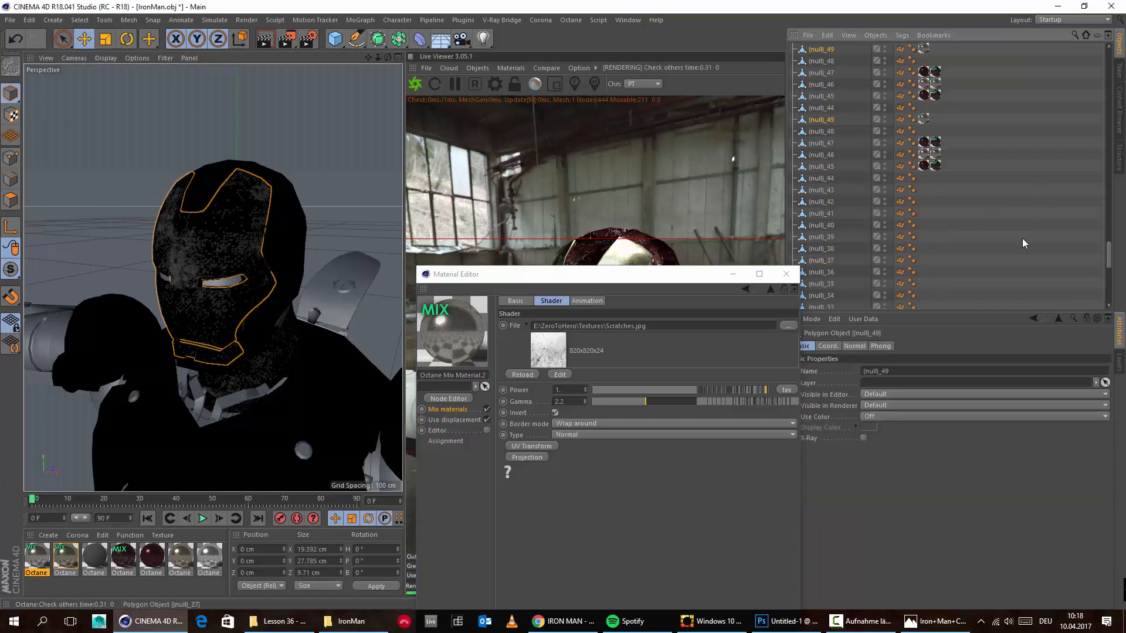
drag(32, 566, 923, 189)
drag(505, 274, 799, 145)
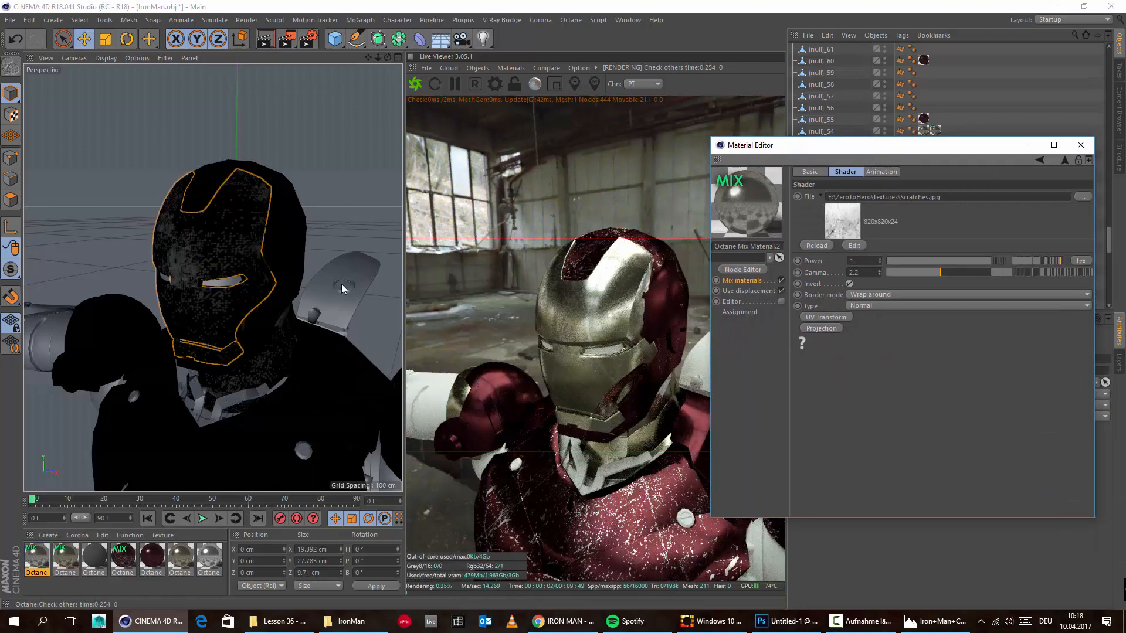
alt+drag(189, 293, 210, 201)
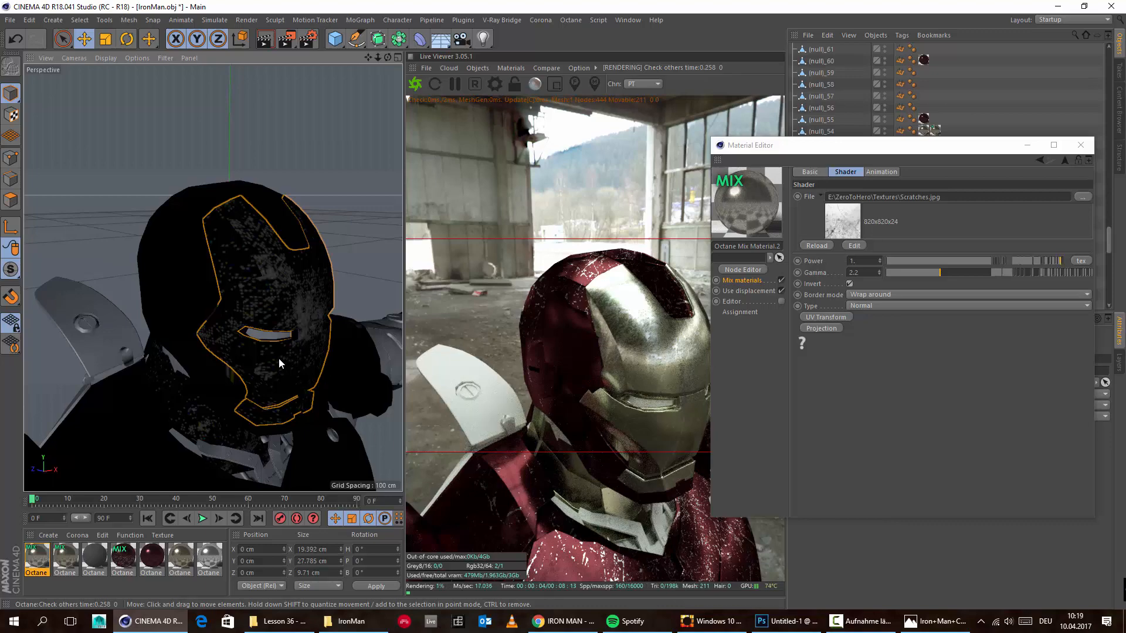
alt+drag(279, 357, 134, 313)
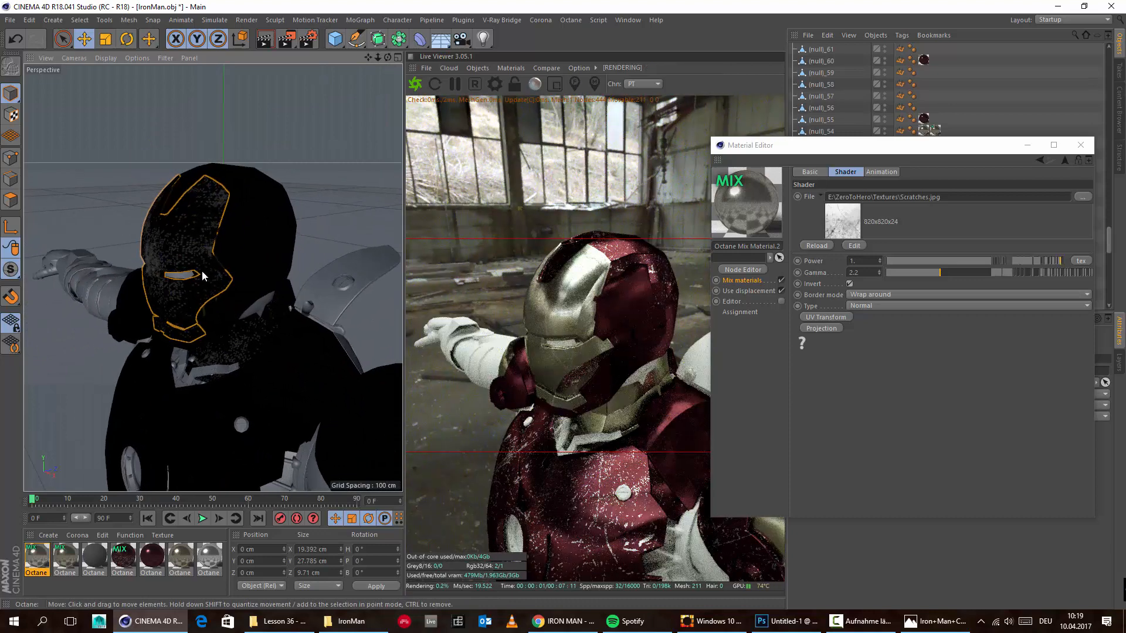
click(215, 557)
click(739, 349)
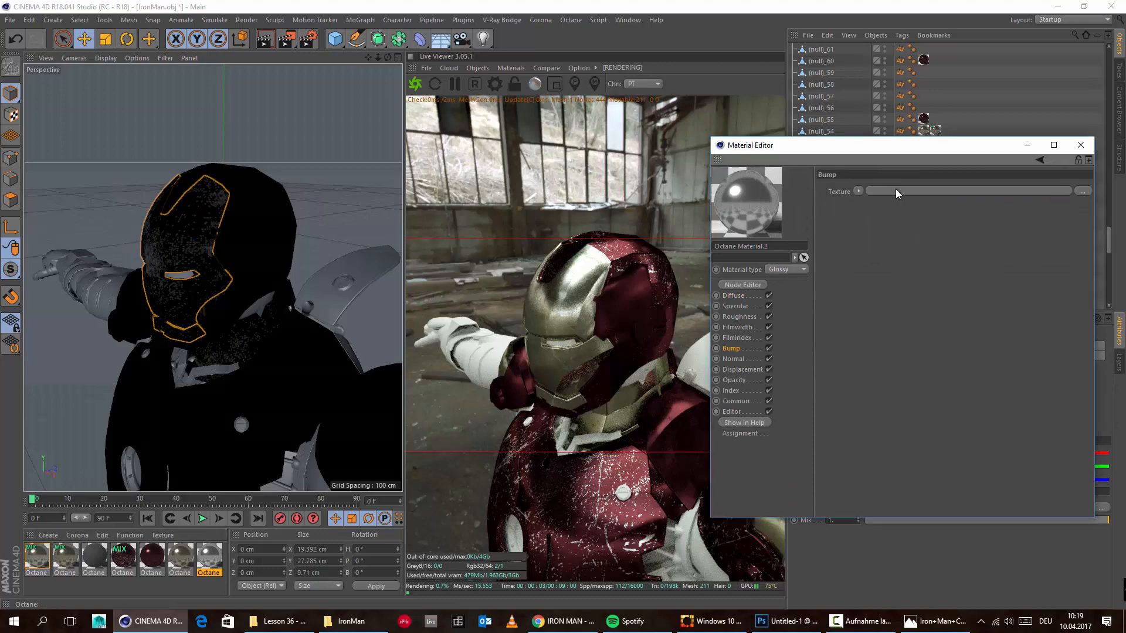
click(859, 192)
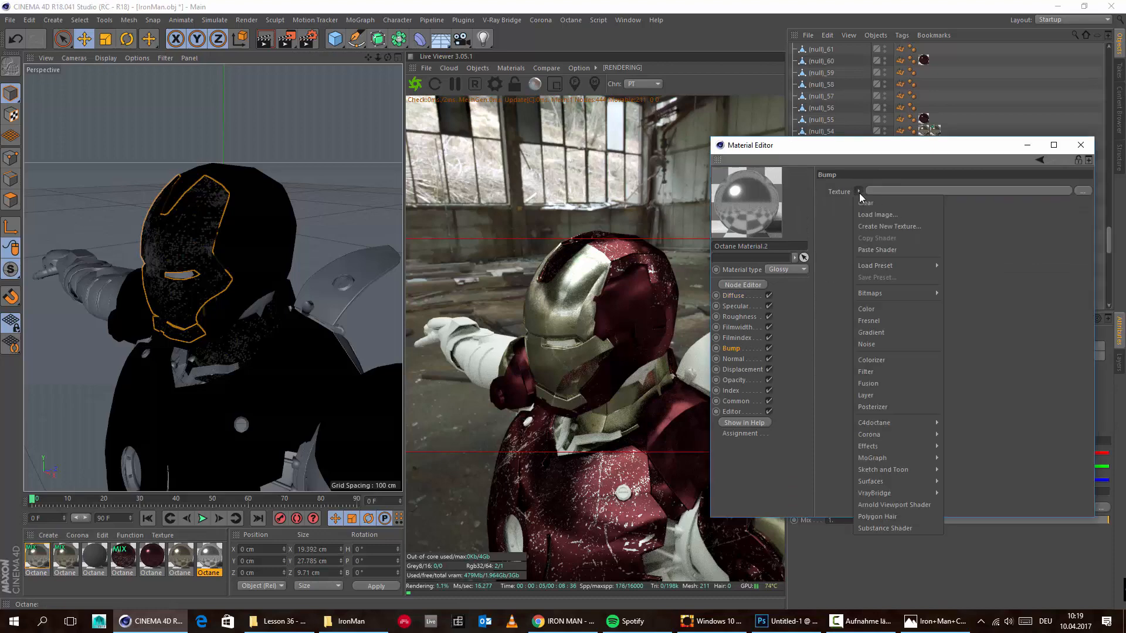
click(827, 249)
click(41, 569)
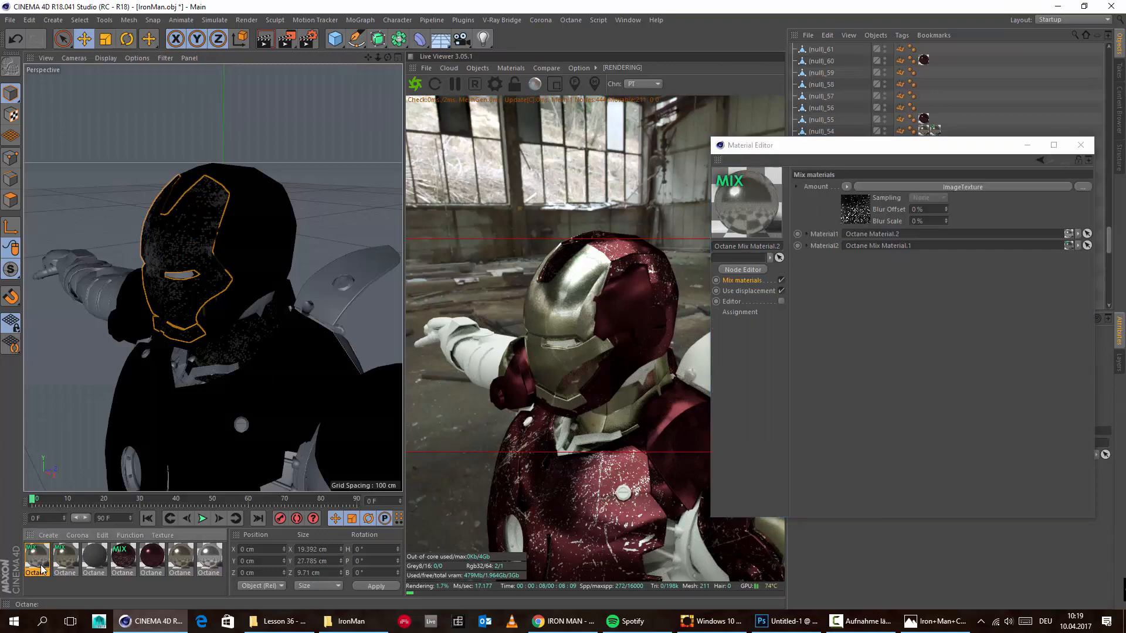
click(750, 291)
click(745, 282)
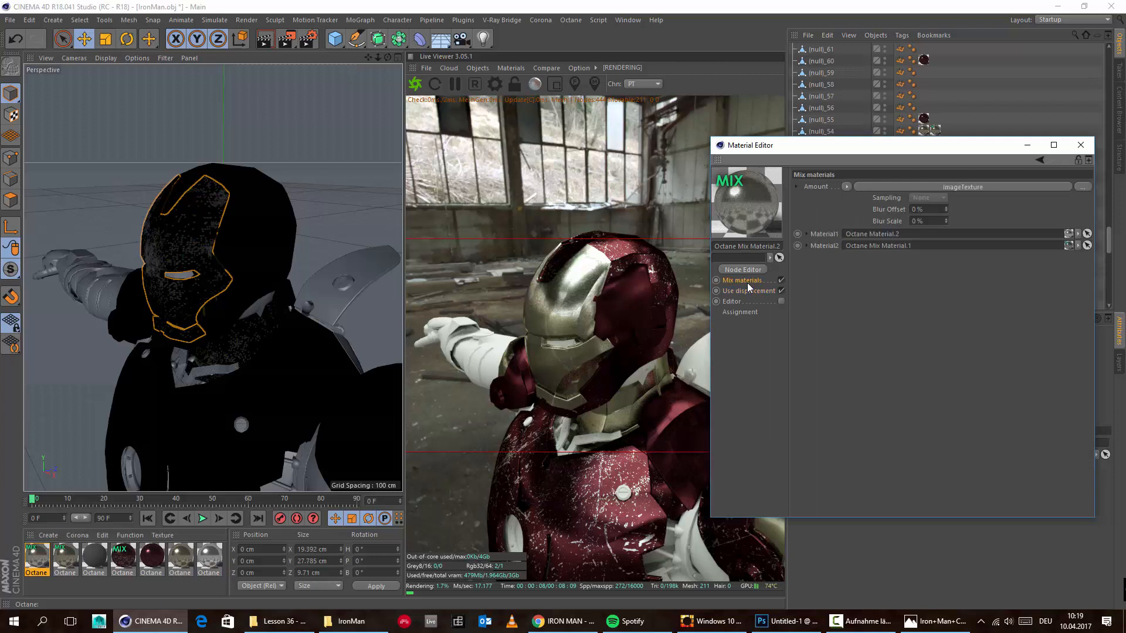
click(756, 292)
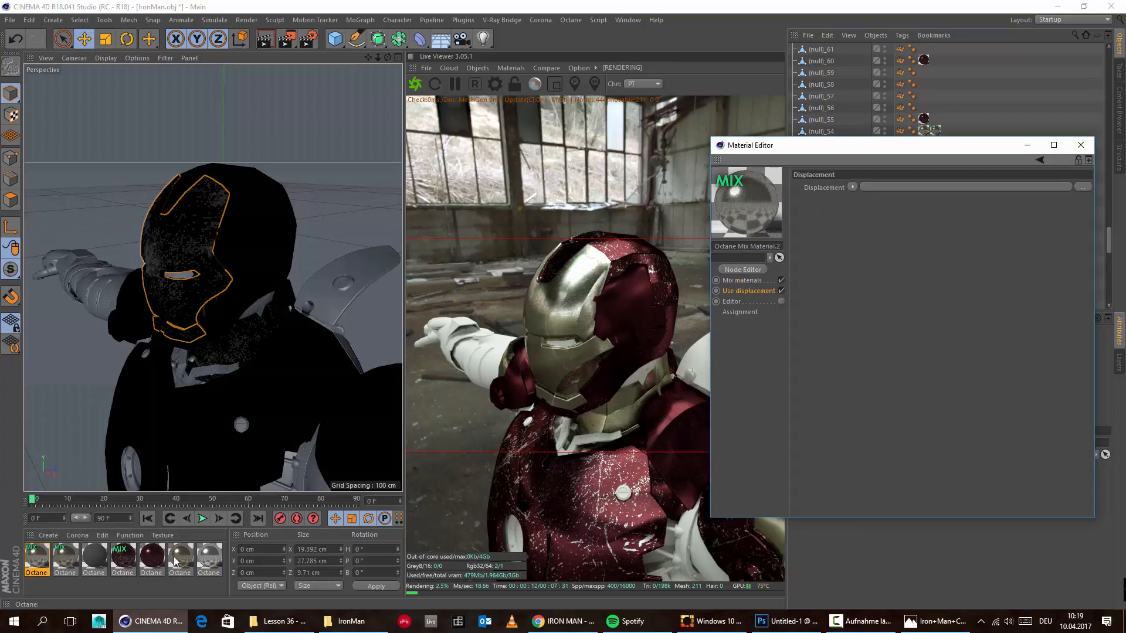
Step: Add an Octane ImageTexture with Scratches.jpg to the bump channel of Octane Material.2, without creating a project copy
click(205, 560)
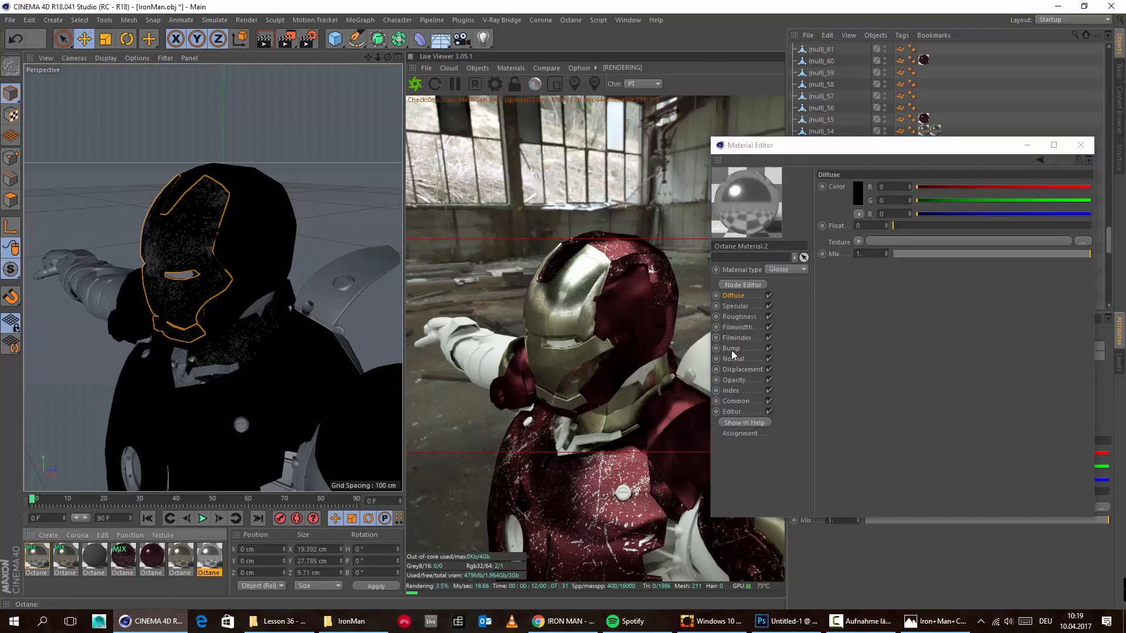
click(731, 349)
click(858, 191)
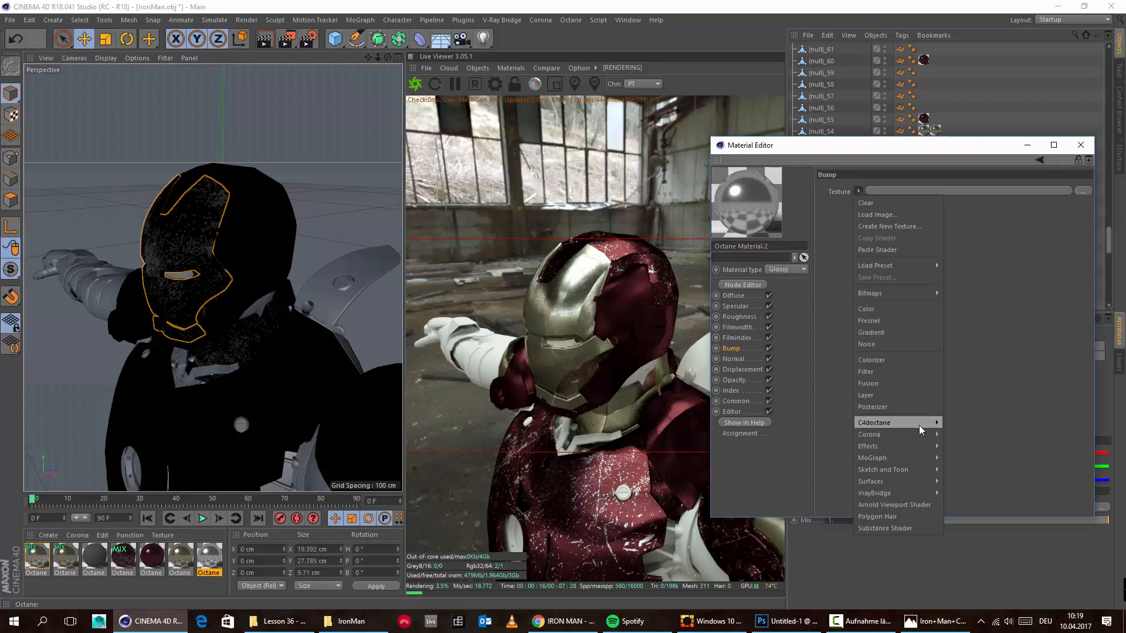
mouse_move(920, 427)
click(977, 379)
click(973, 205)
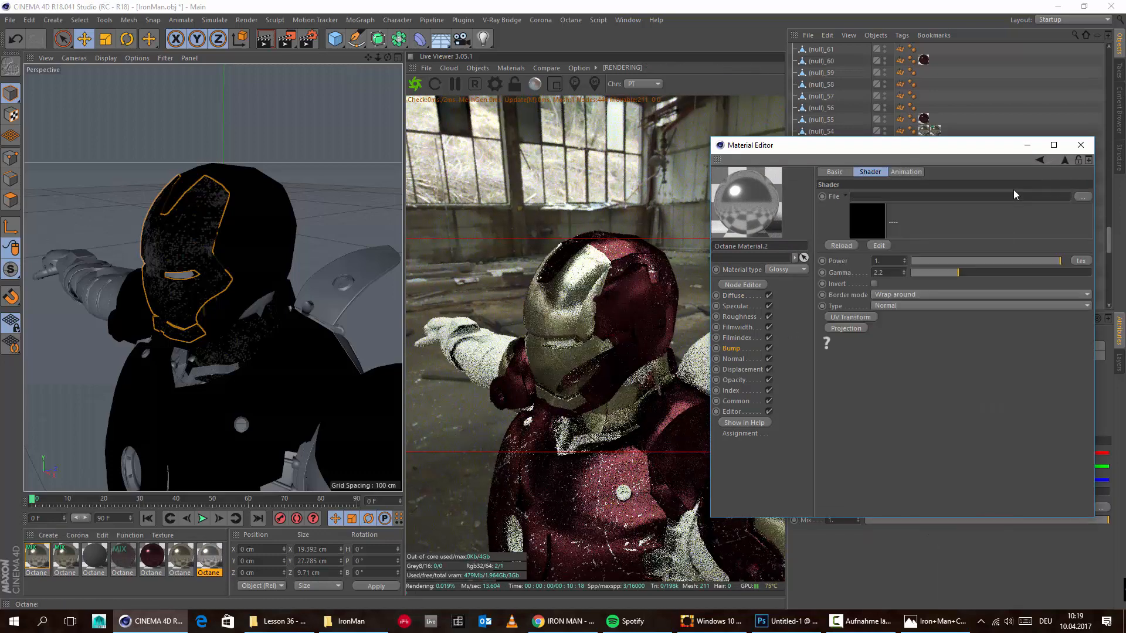
click(1082, 196)
scroll(720, 387, down, 2)
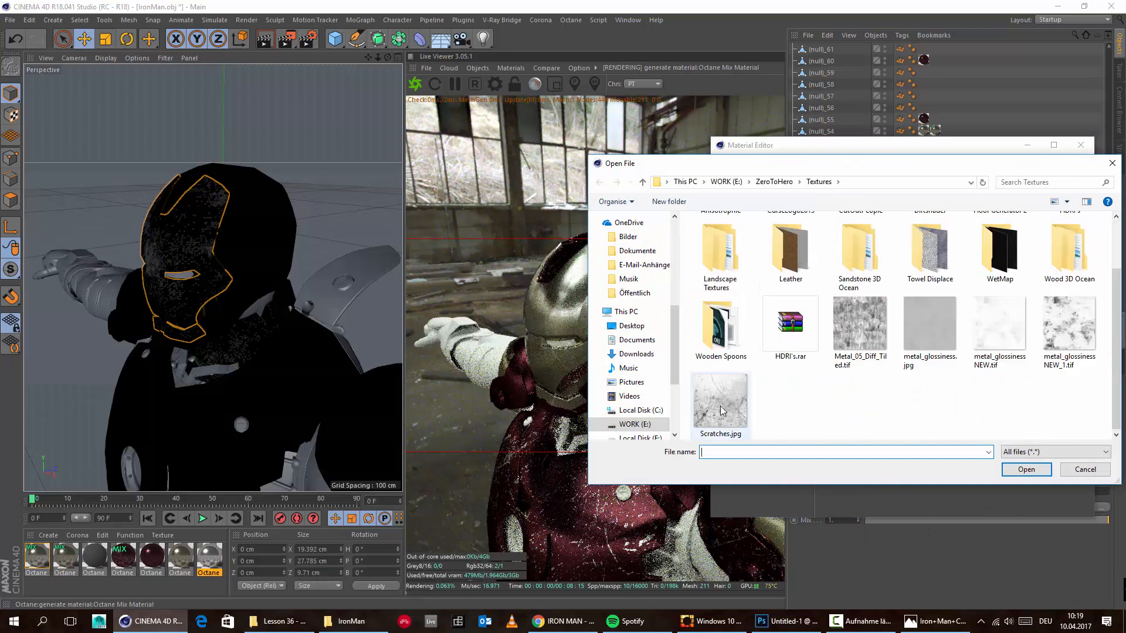
double_click(720, 406)
click(626, 355)
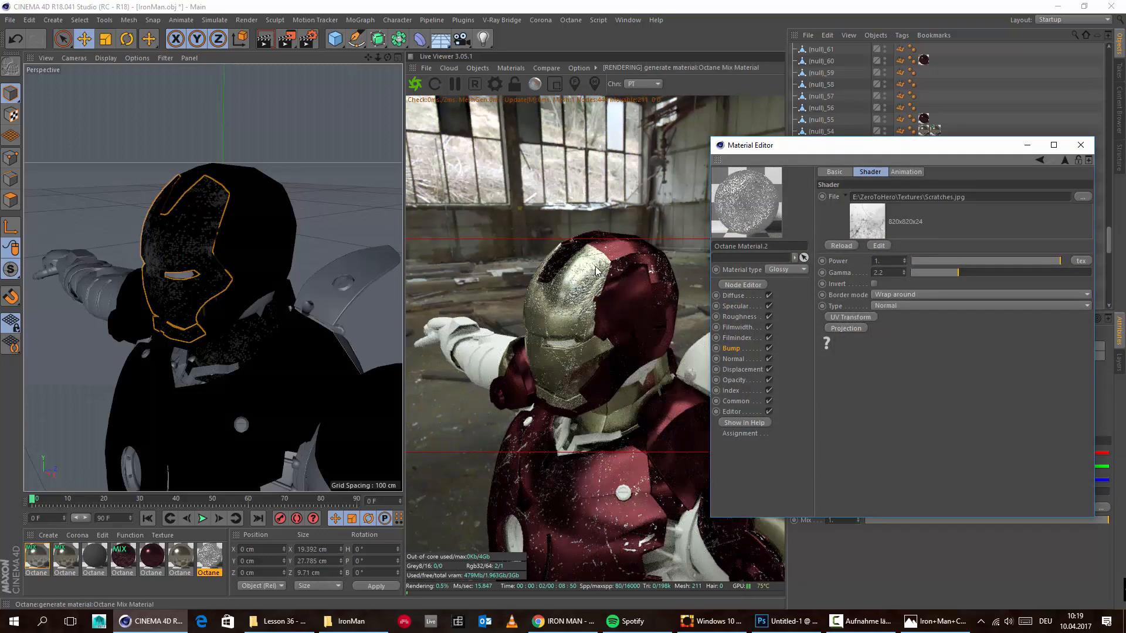
Step: Lower the power of the Scratches.jpg bump image in Octane Material.2 to about 0.039
drag(994, 262, 917, 255)
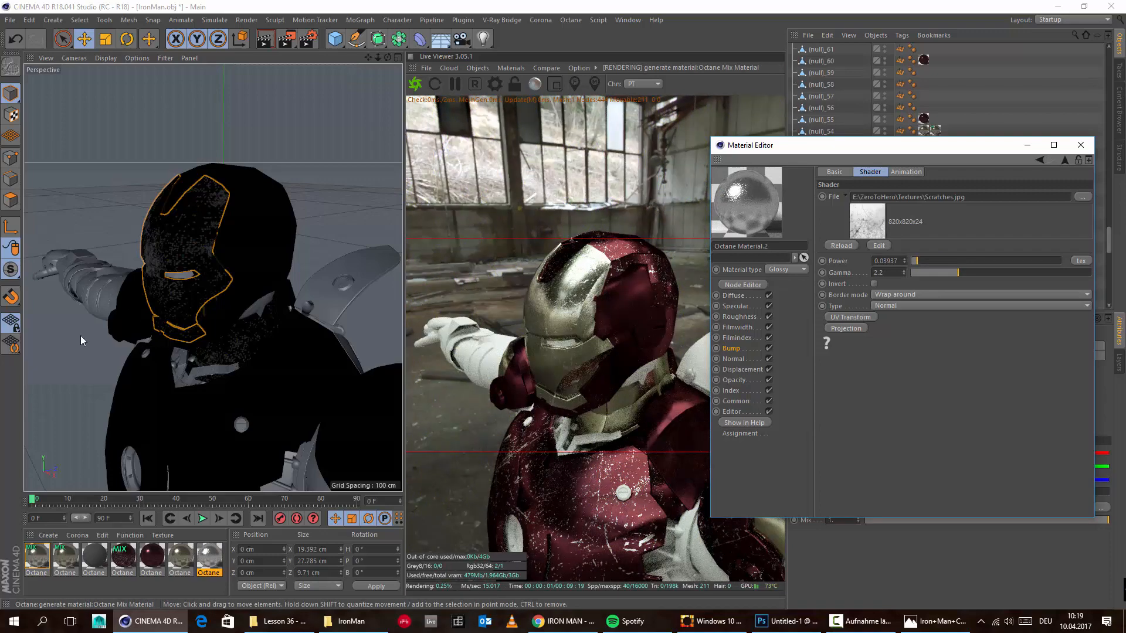
alt+drag(80, 335, 136, 304)
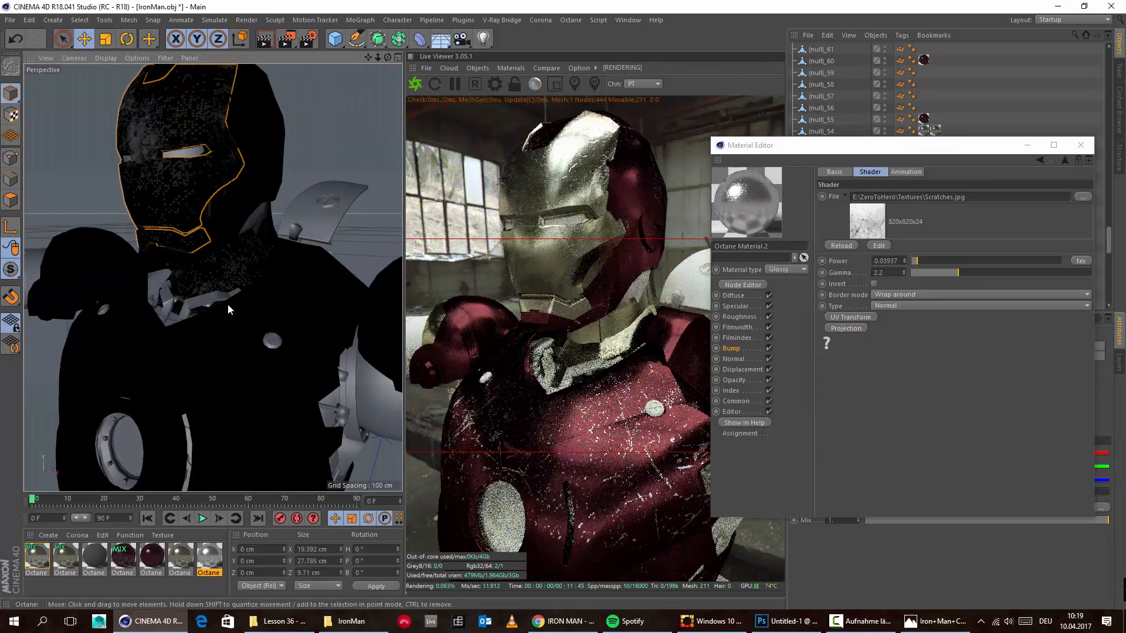
scroll(265, 391, down, 5)
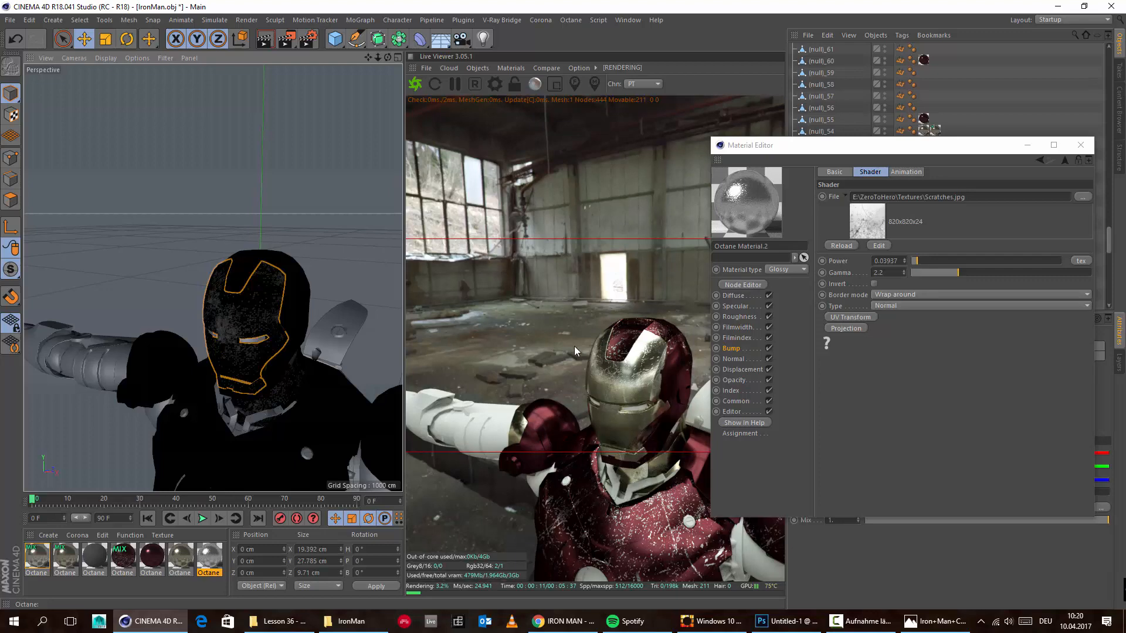
Step: Check the projection options in the face plate's Octane Mix Material.2 texture tag
drag(887, 146, 200, 100)
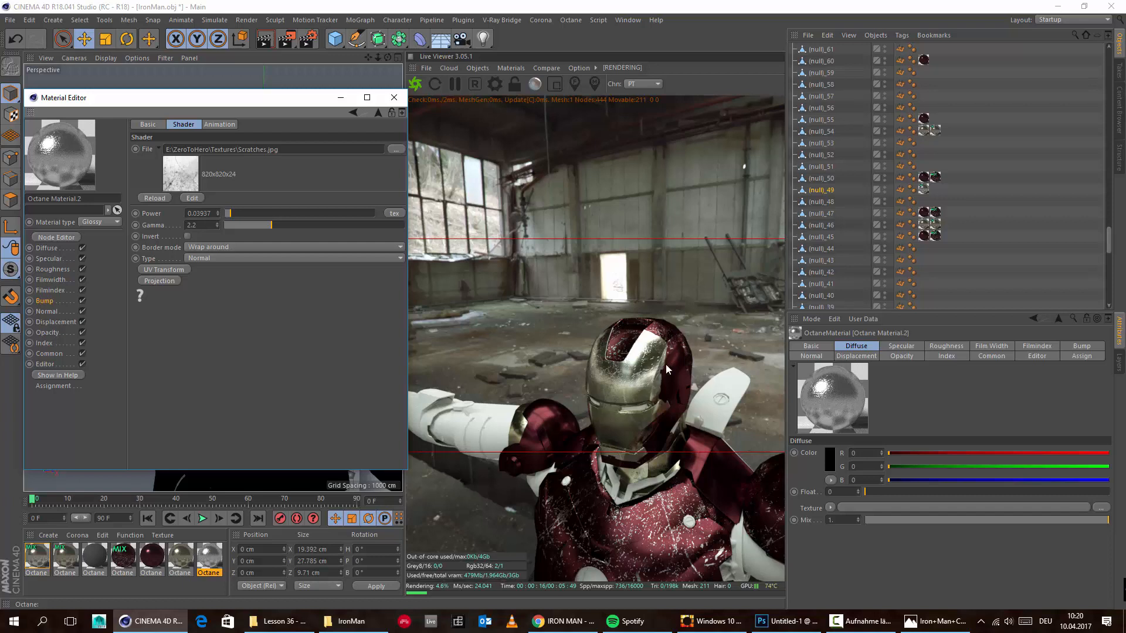
click(924, 189)
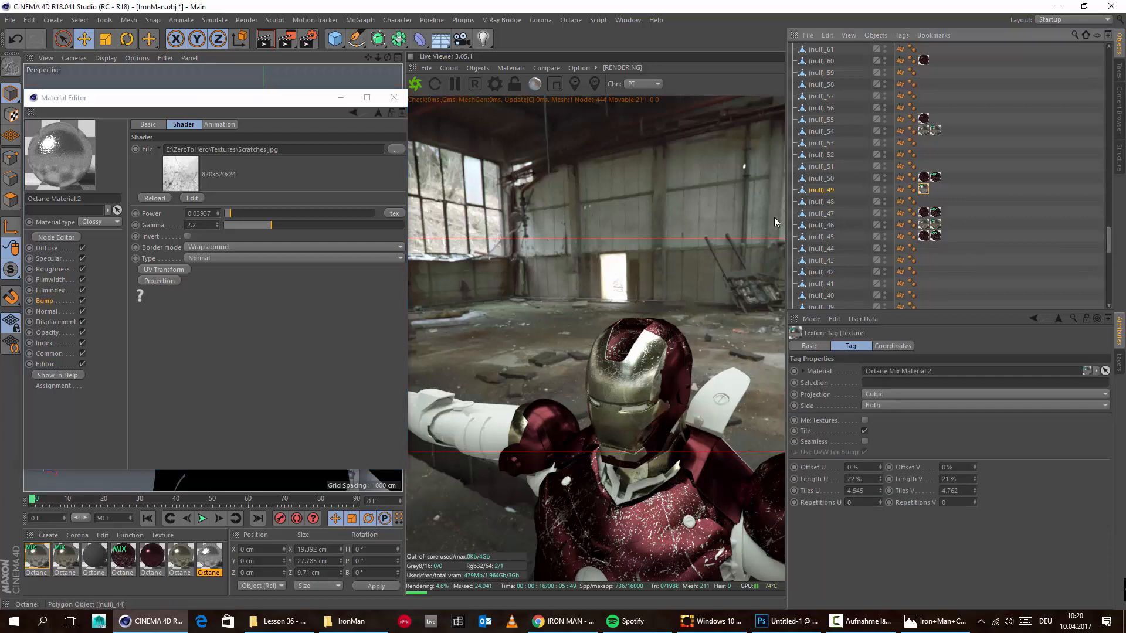
click(914, 394)
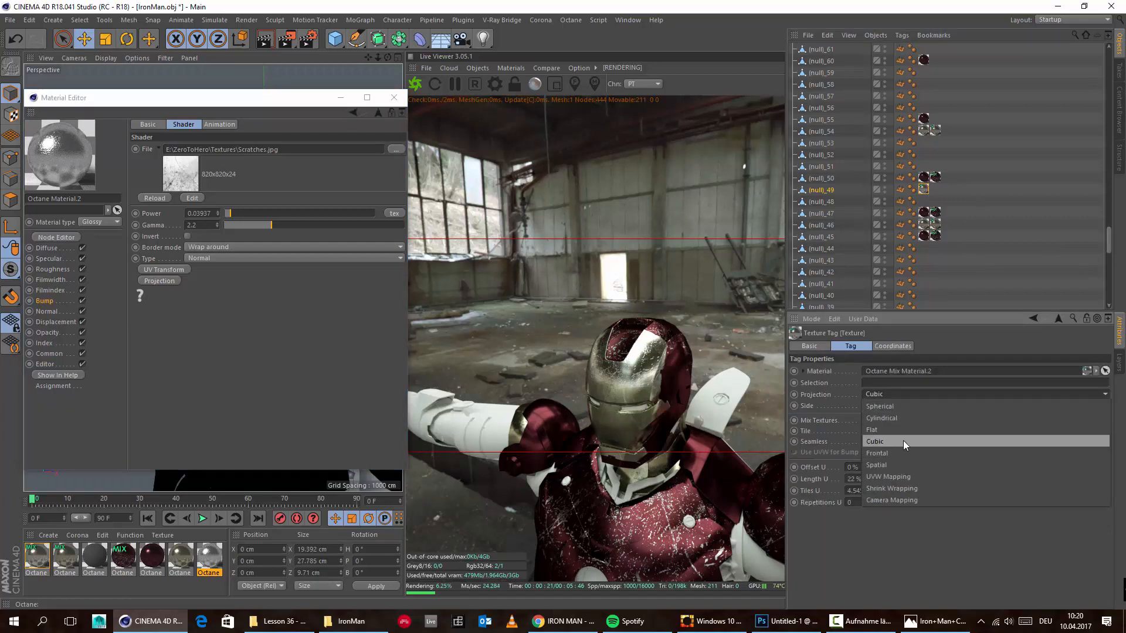
click(924, 580)
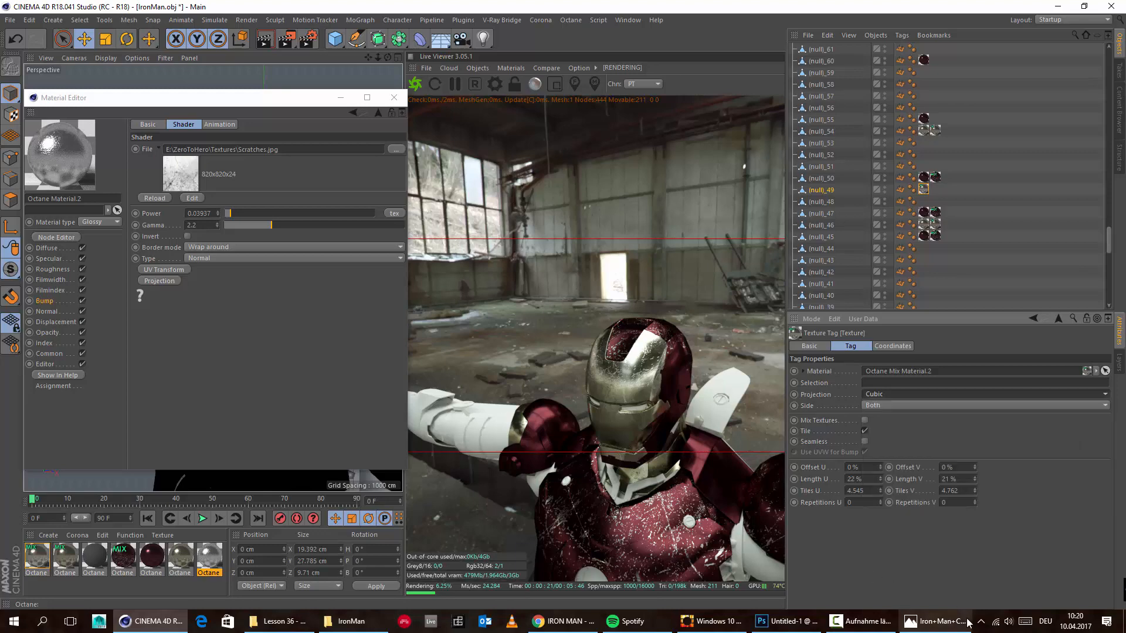
Step: Compare the rendered helmet with the Iron Man reference photo and close the Material Editor
click(937, 621)
click(643, 415)
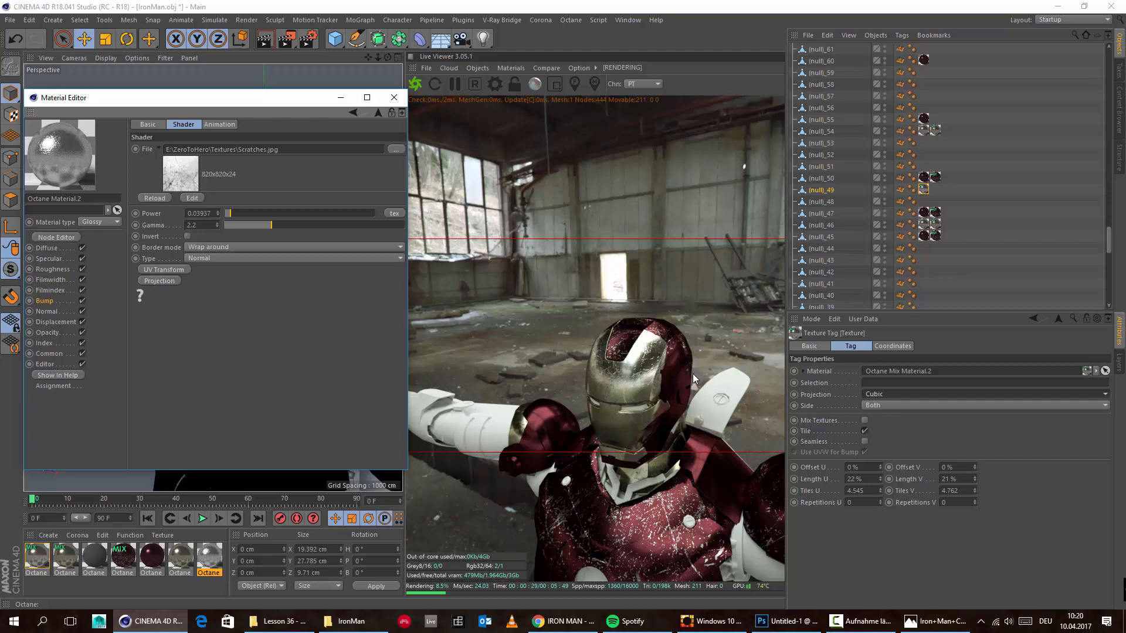
click(394, 97)
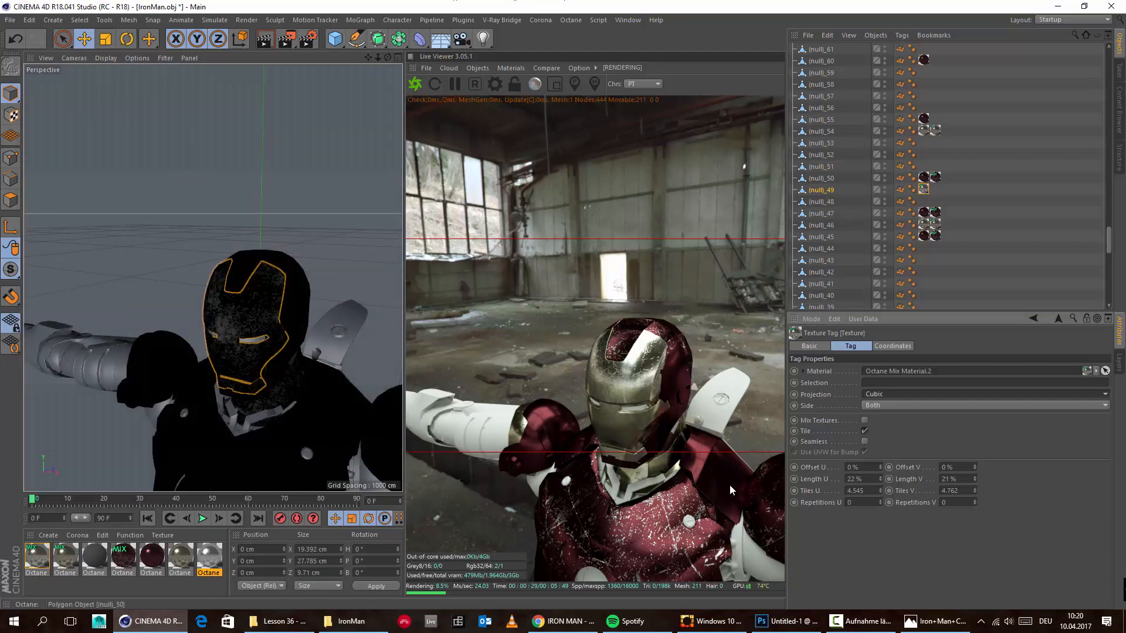
click(936, 621)
click(533, 358)
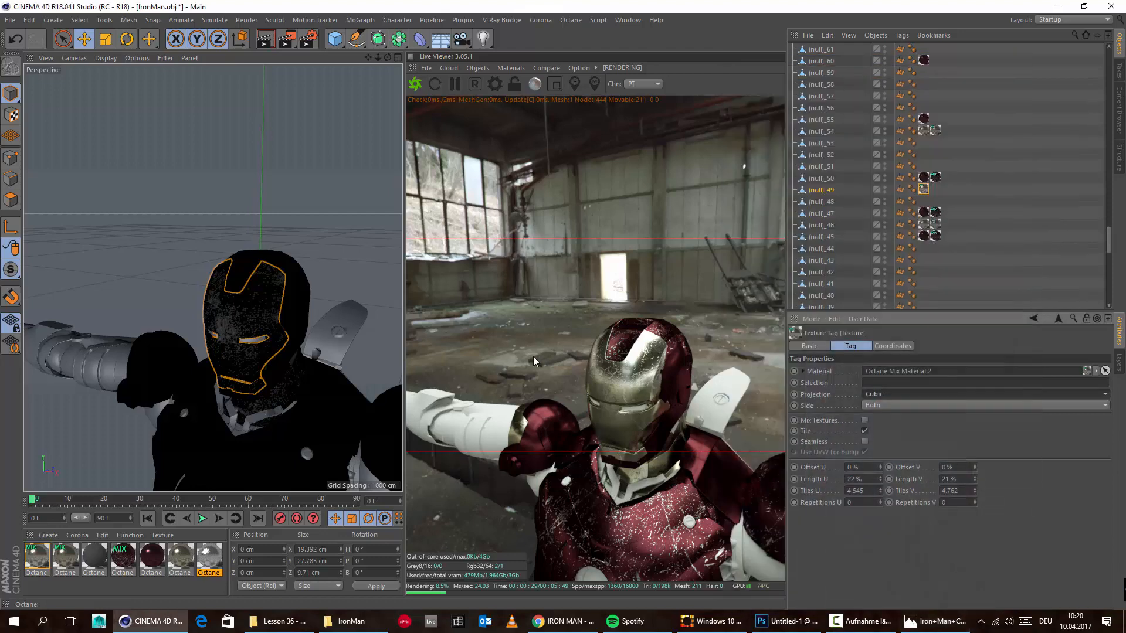